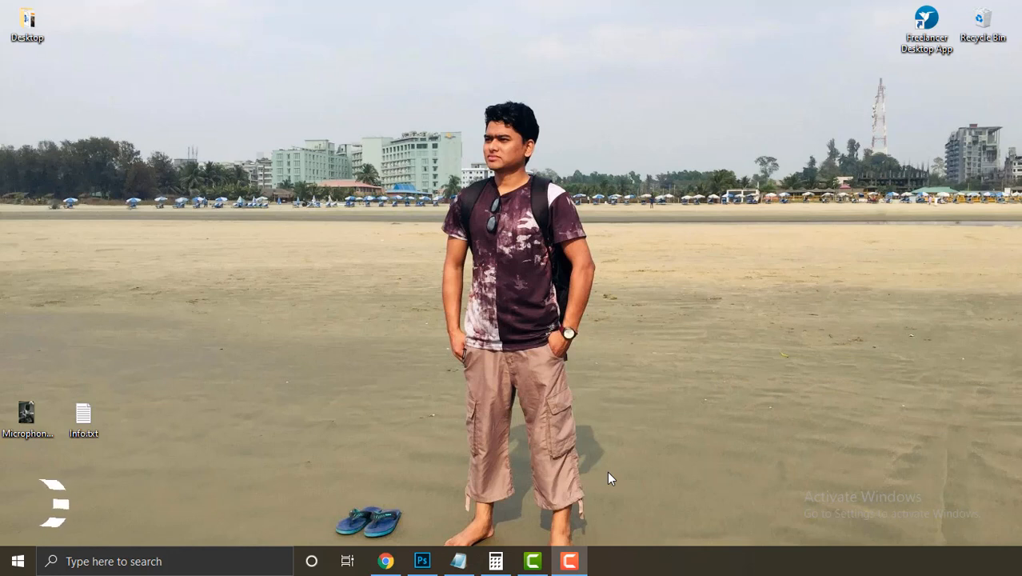
Step: Review the standard flyer sizes in Info.txt, then bring up the search explaining DL flyers
left_click(458, 560)
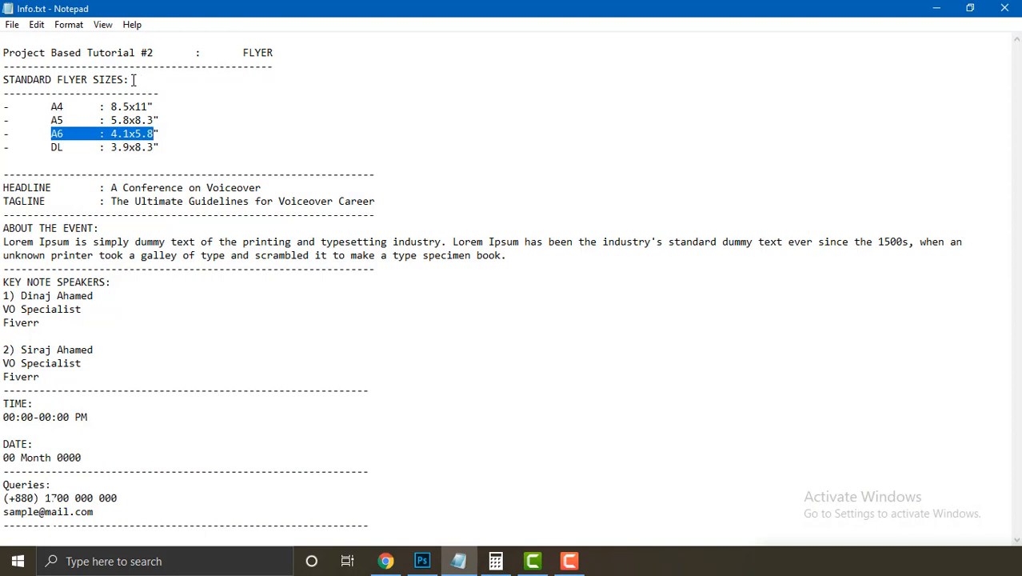
left_click_drag(134, 80, 3, 80)
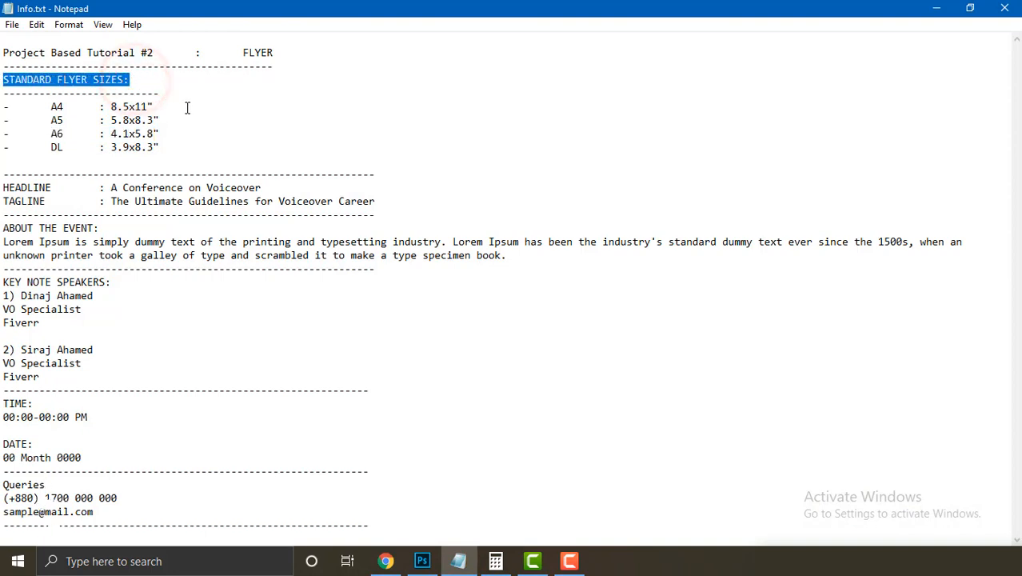
left_click_drag(142, 121, 147, 123)
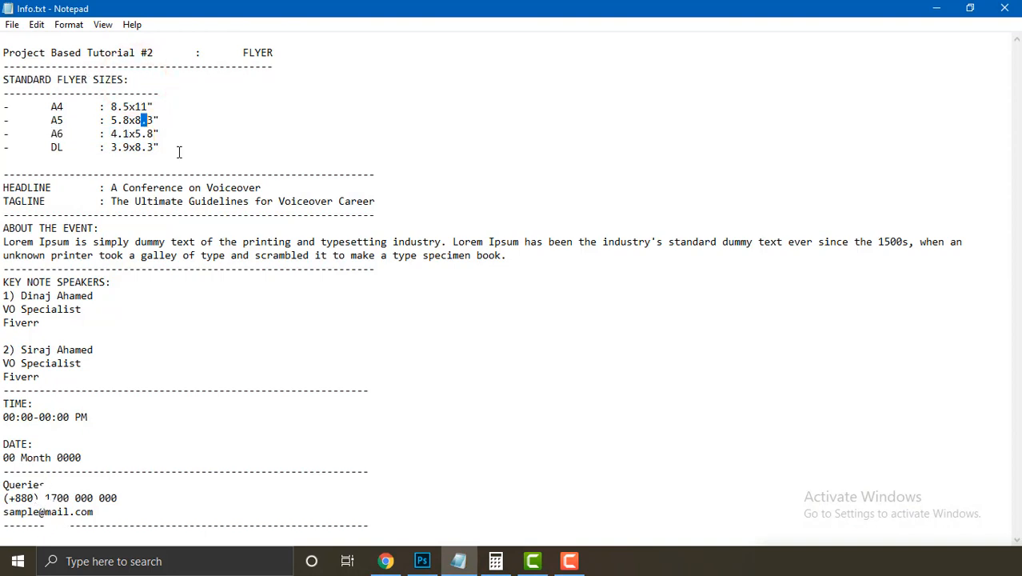
left_click(387, 563)
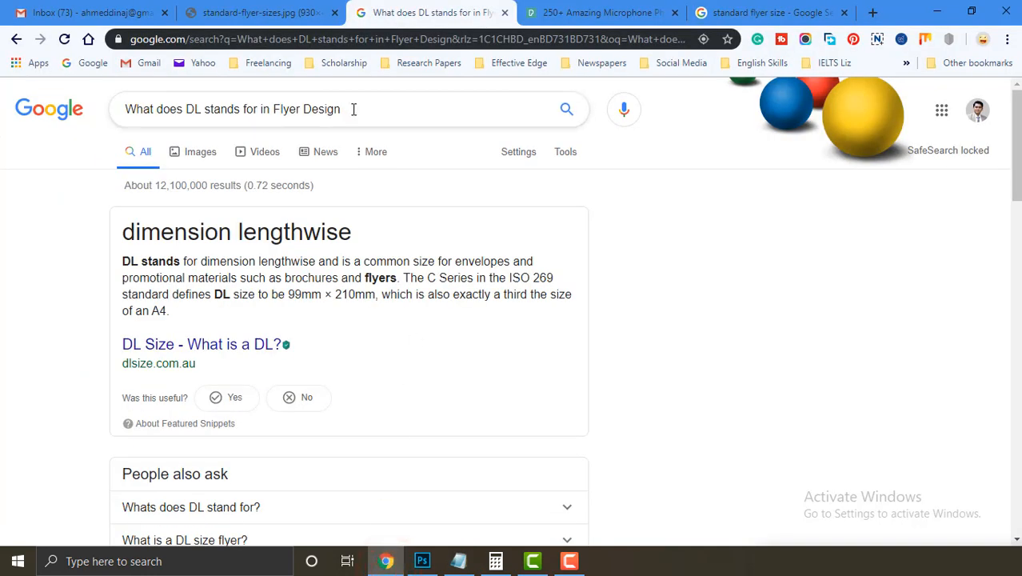
Step: Compare the A4, A5, A6 and DL size lines in Info.txt with the flyer-size chart
left_click_drag(354, 109, 75, 169)
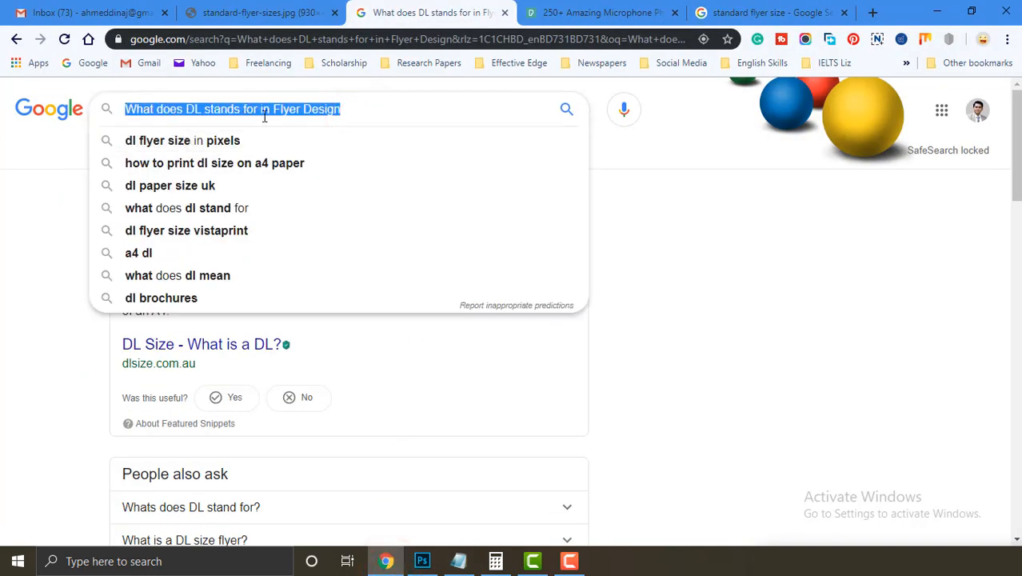
left_click(30, 200)
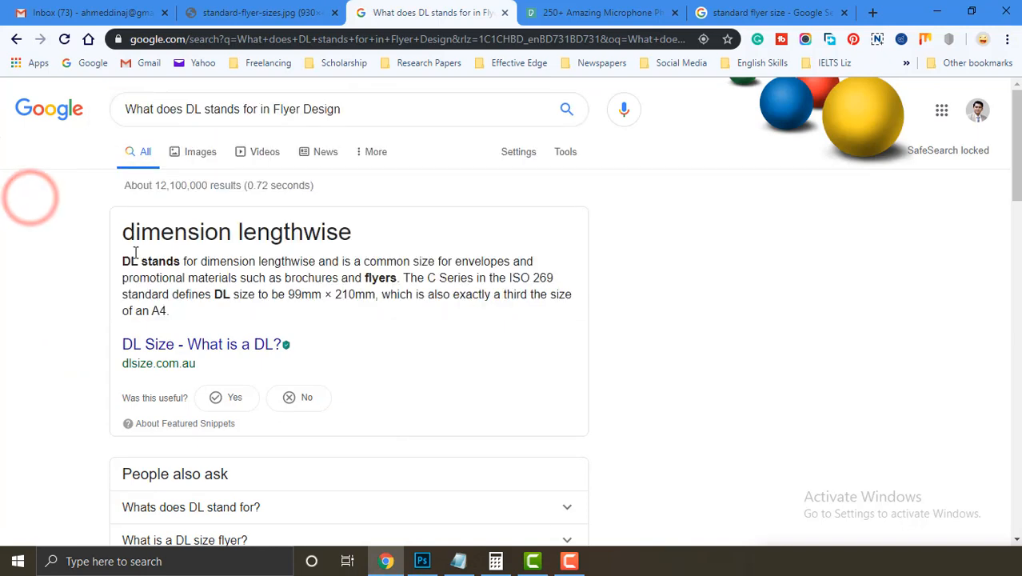
left_click(459, 561)
left_click(169, 146)
key("shift+Up")
key("shift+Up")
key("shift+Up")
key("shift+Home")
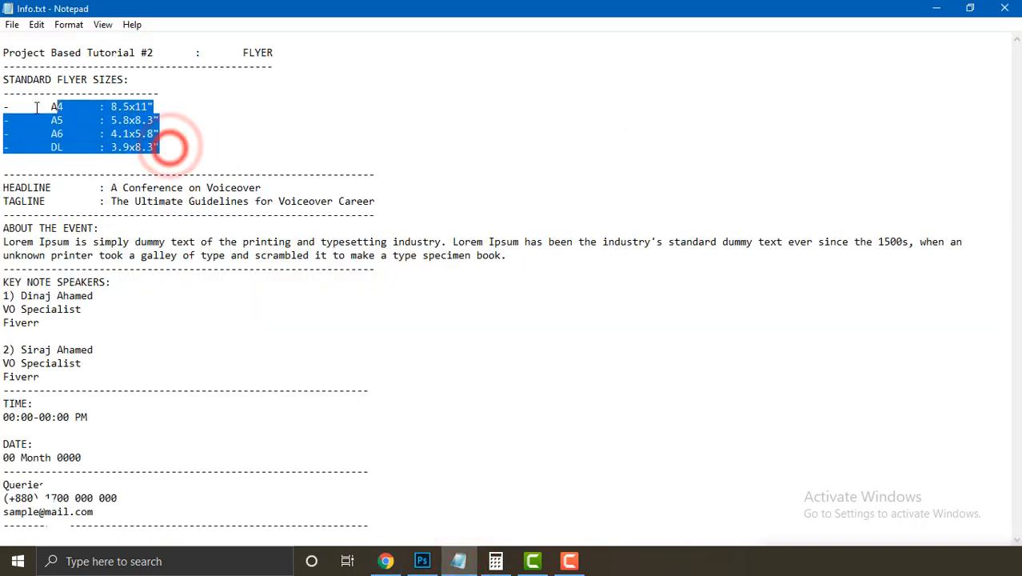
key("alt+Tab")
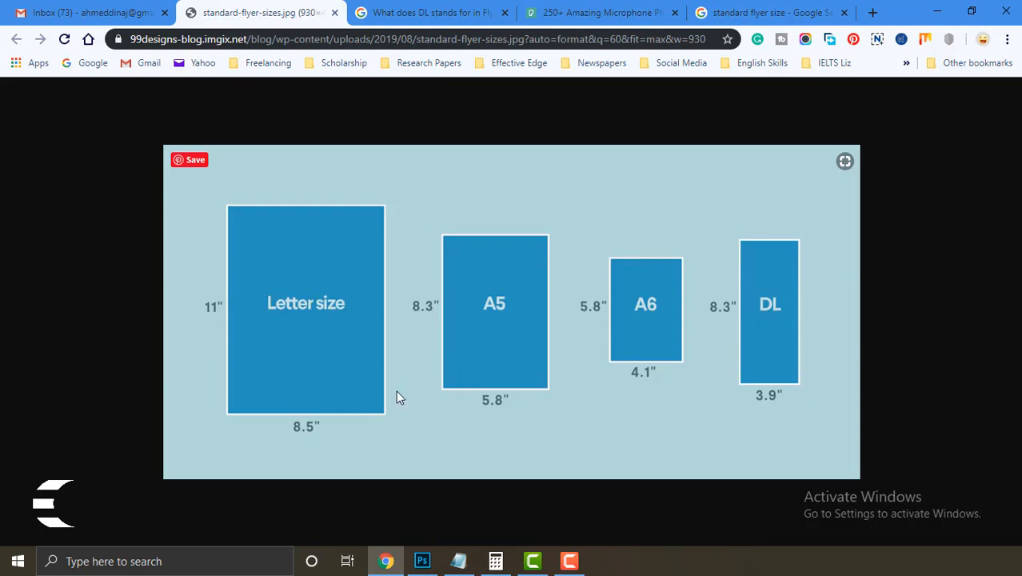
left_click(224, 173)
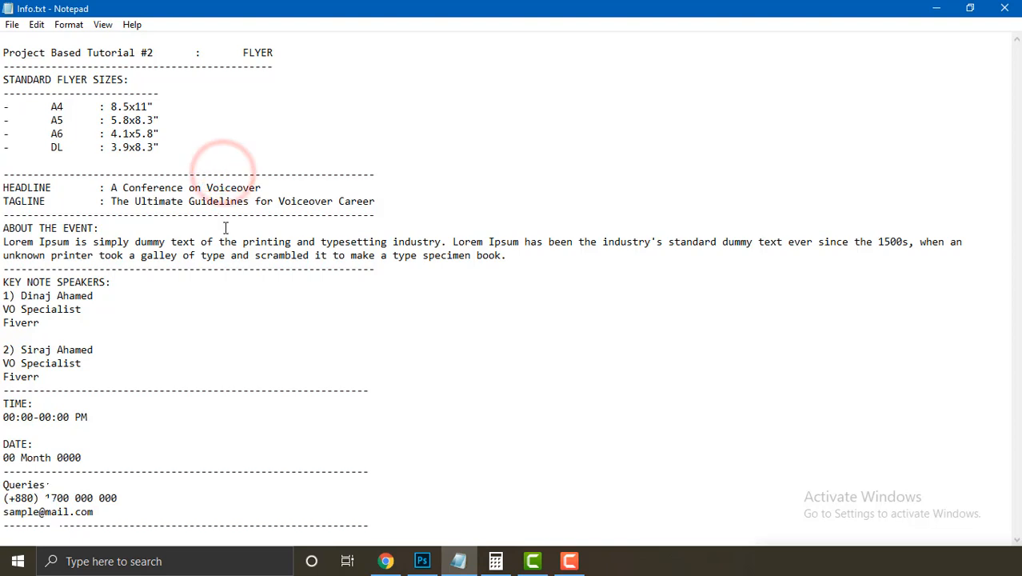
Step: Go over the event details and the ABOUT THE EVENT paragraph in Info.txt
left_click_drag(123, 509, 4, 189)
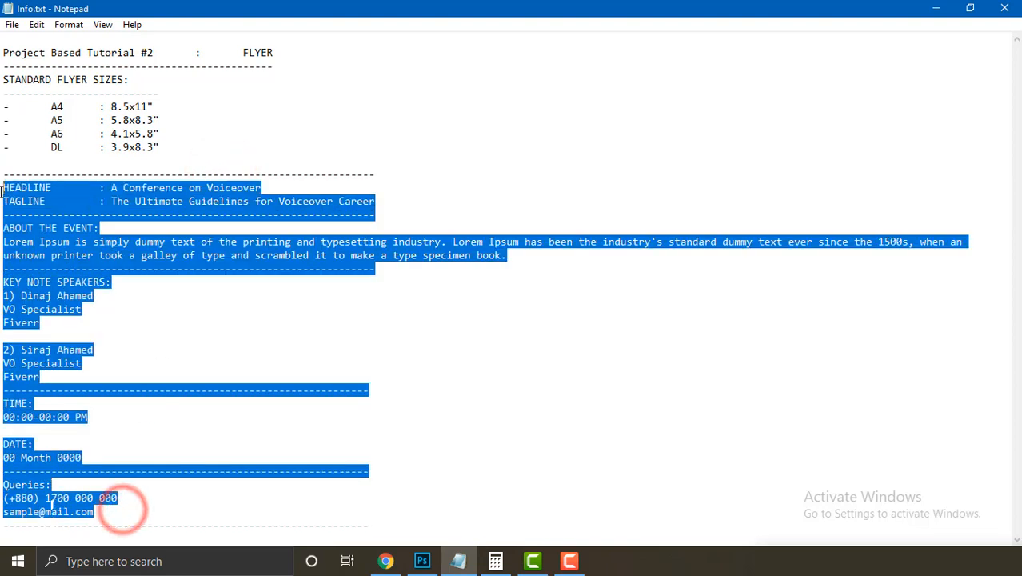
left_click(104, 229)
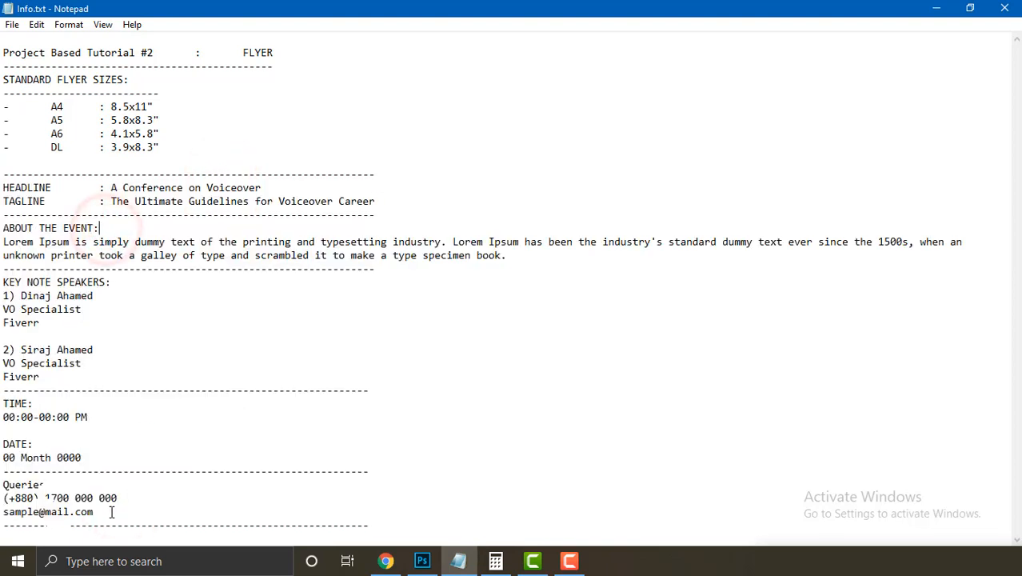
left_click_drag(109, 510, 3, 189)
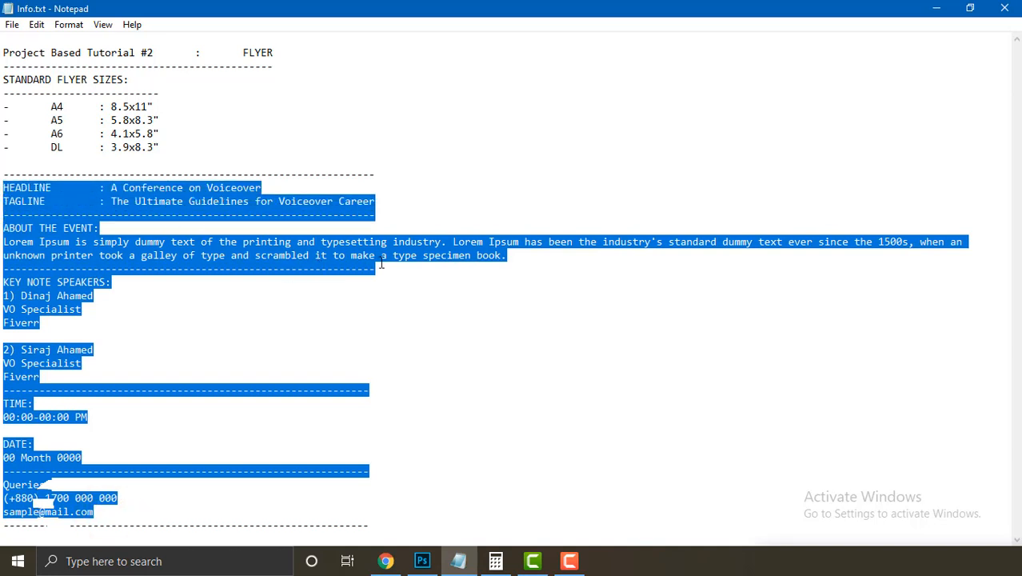
left_click_drag(516, 257, 4, 228)
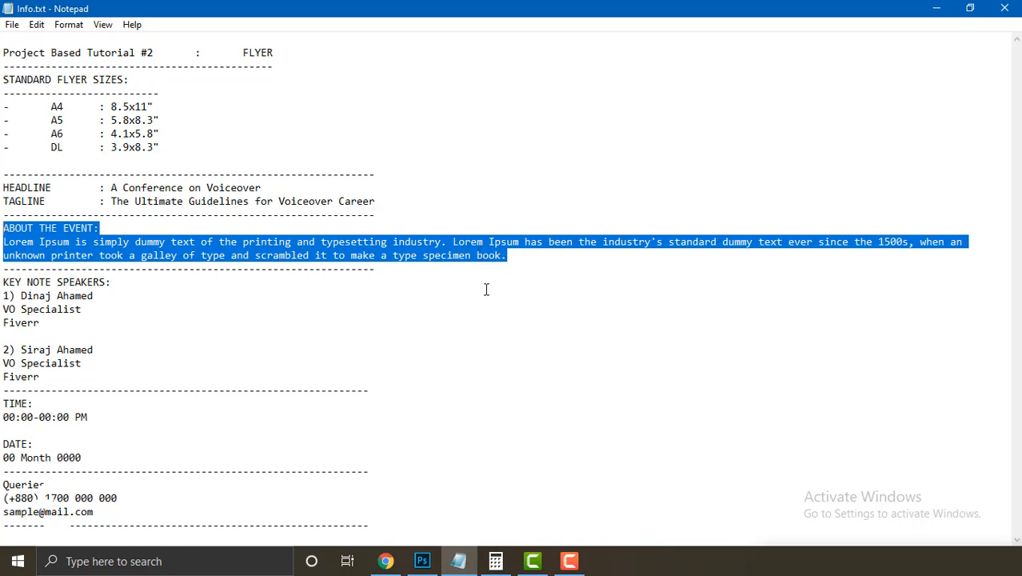
Step: Review the A4 and A5 size values in the notes
left_click_drag(155, 107, 64, 108)
left_click(157, 120)
left_click_drag(181, 115, 116, 105)
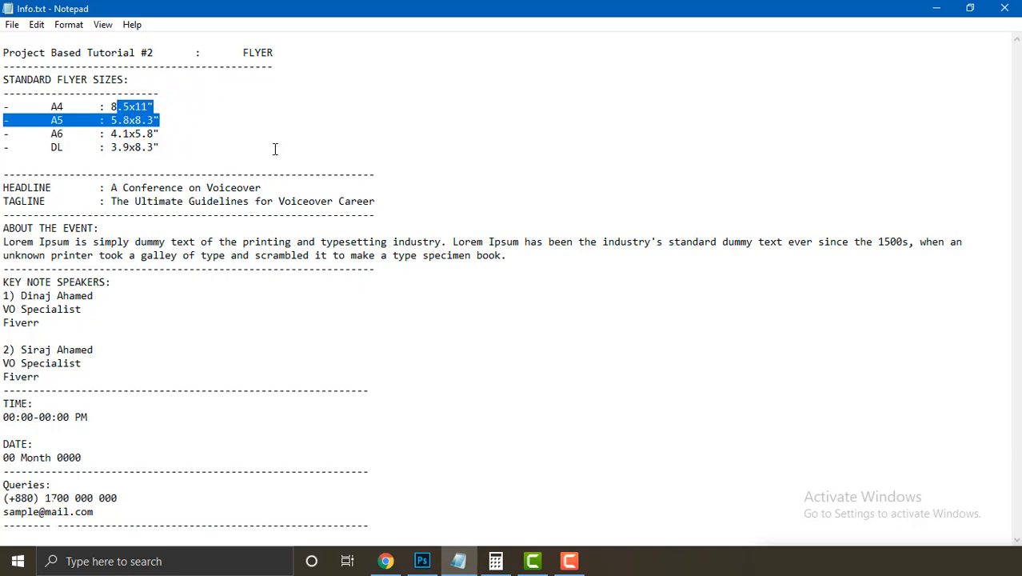
left_click(238, 117)
left_click(177, 105)
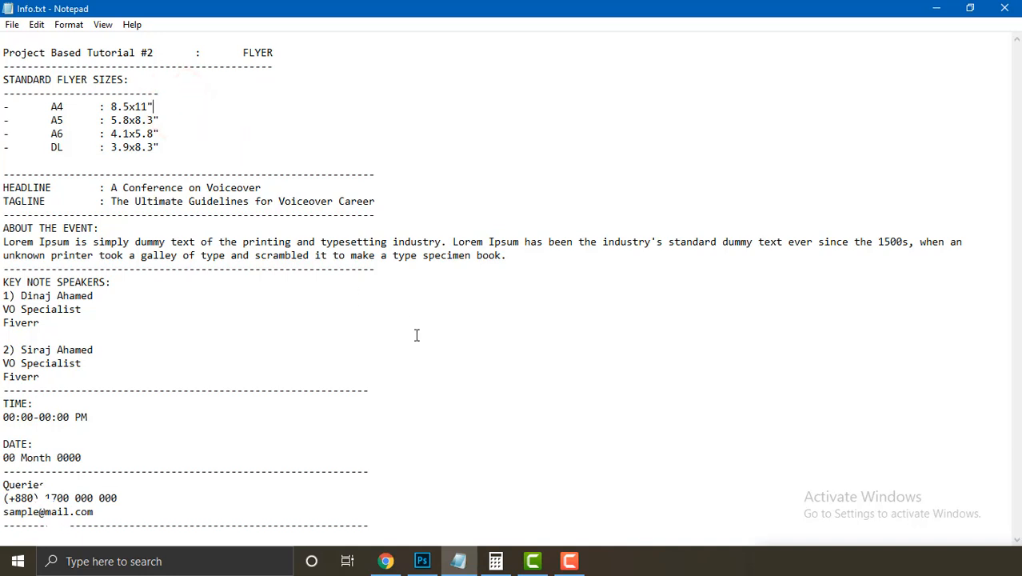
Step: Review the key speakers and tagline section, then minimize Notepad and bring up Photoshop
left_click(446, 290)
left_click_drag(3, 168, 4, 200)
left_click(122, 341)
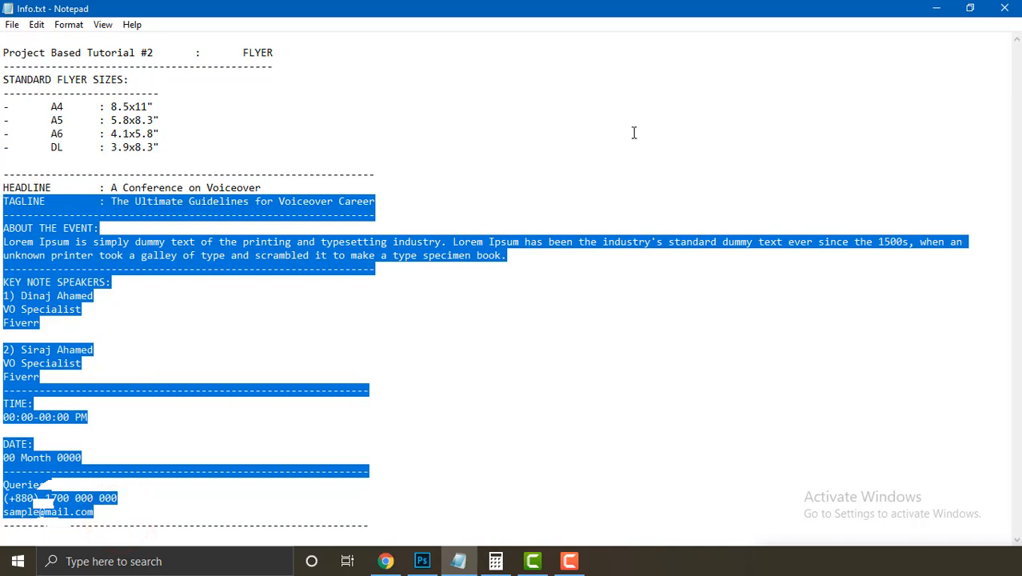
left_click(333, 321)
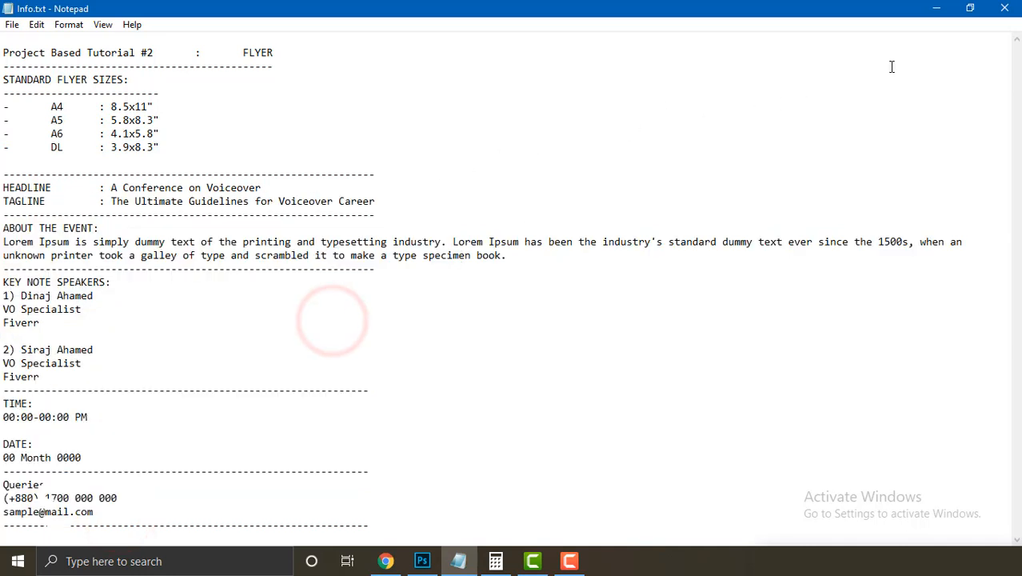
left_click(938, 9)
left_click(424, 561)
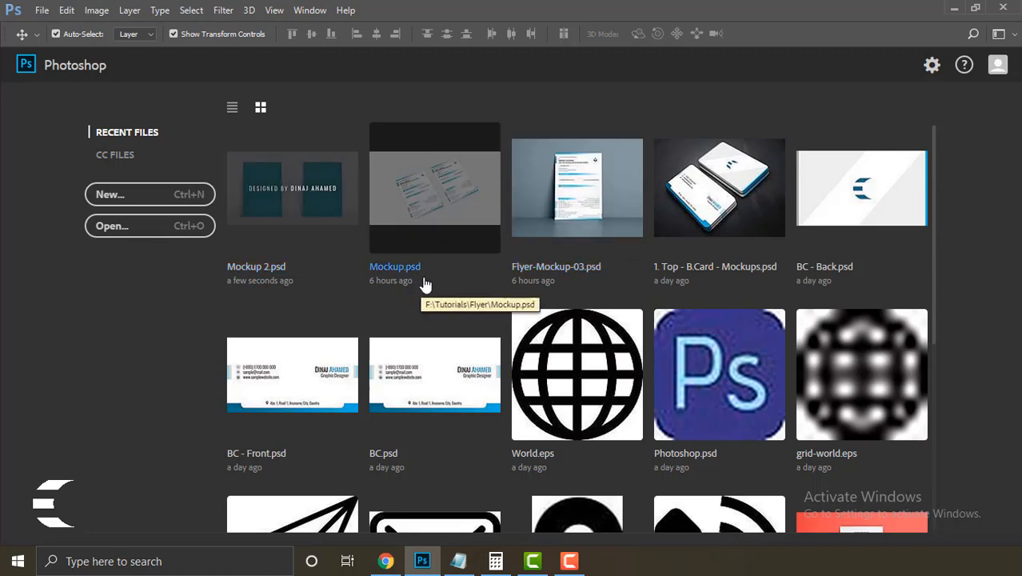
Step: Start a new document and check its 4.1 x 5.8 in, 300 ppi preset against the A6 line
left_click(41, 10)
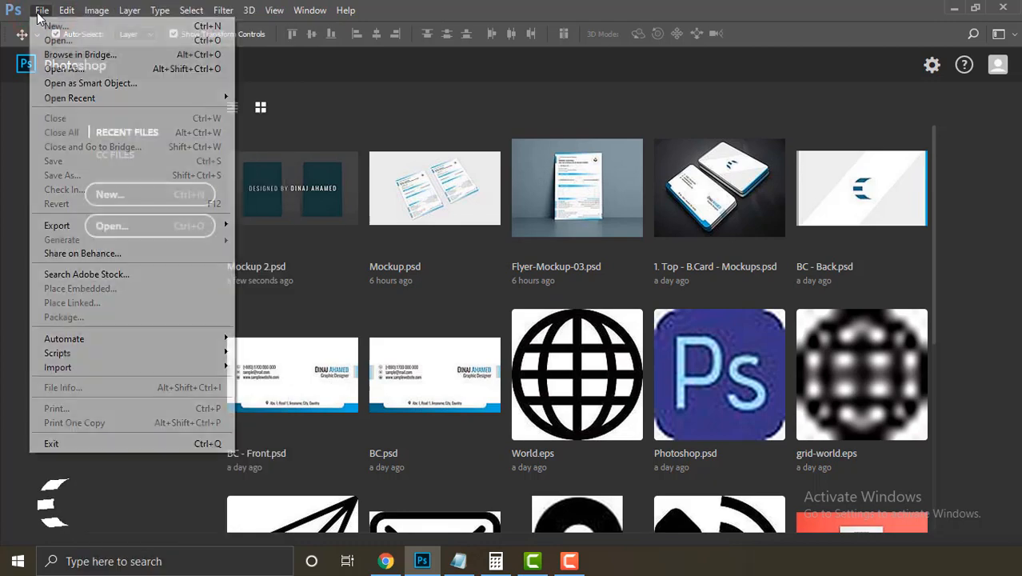
left_click(50, 26)
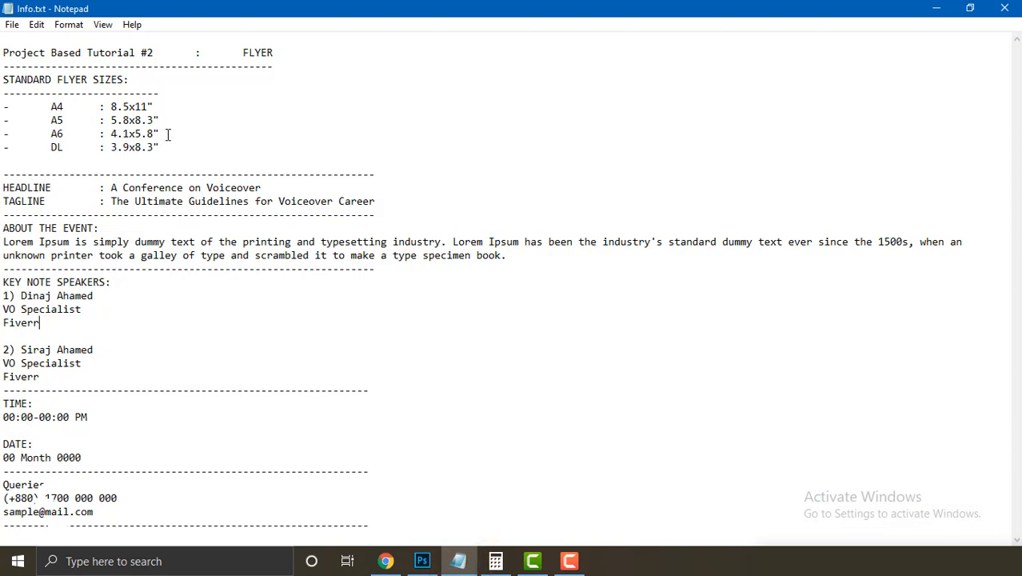
left_click_drag(164, 133, 50, 134)
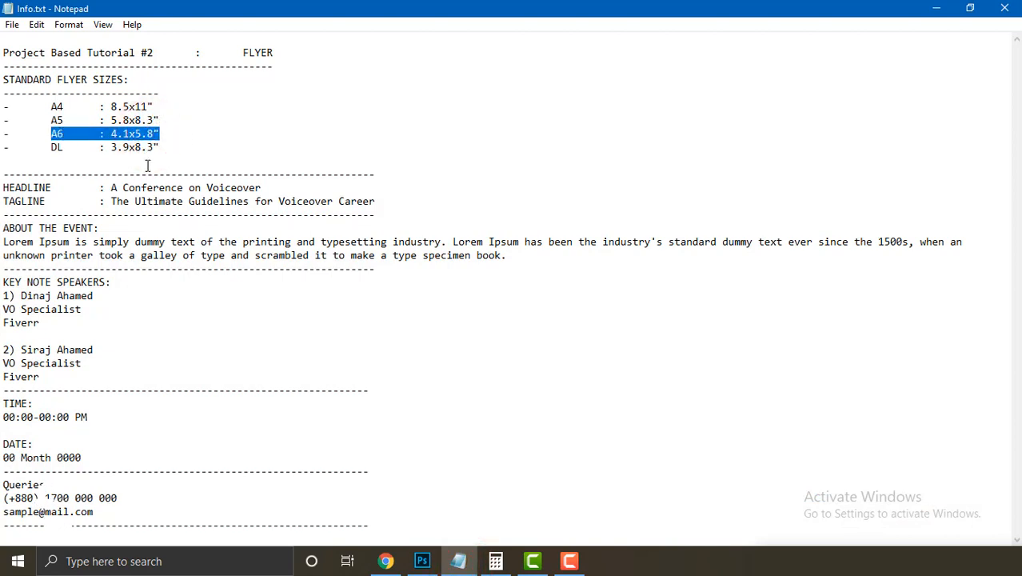
left_click(422, 563)
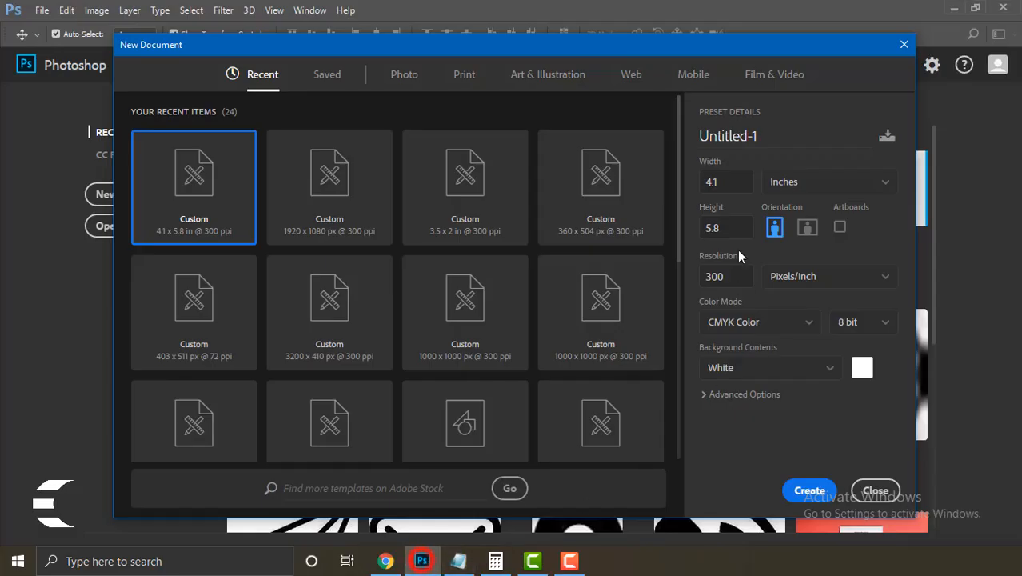
Step: Name the document 'Project 2 - Flyer', confirm 4.1 x 5.8 inches, and create it
left_click(761, 136)
type("P")
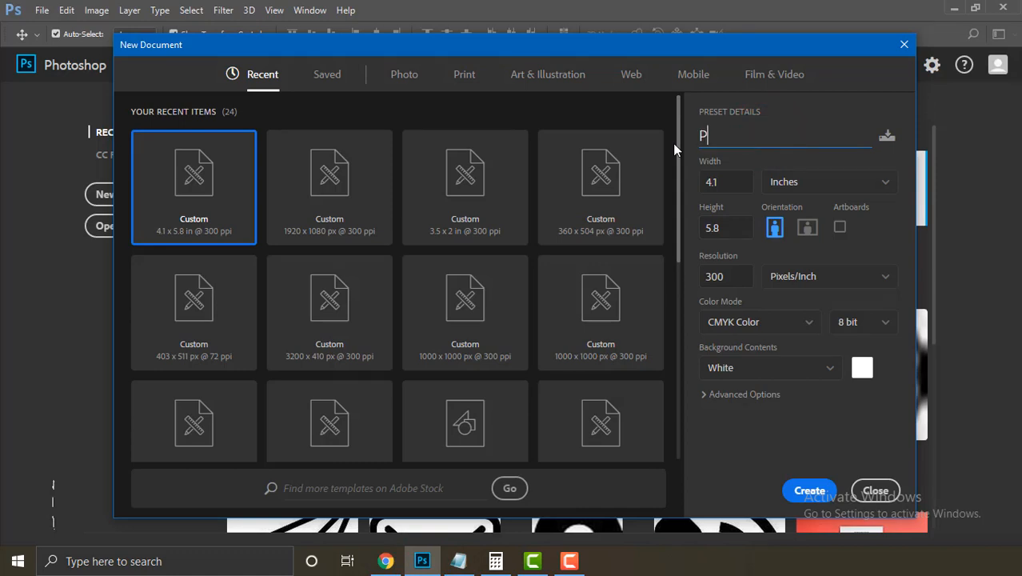
type("roject")
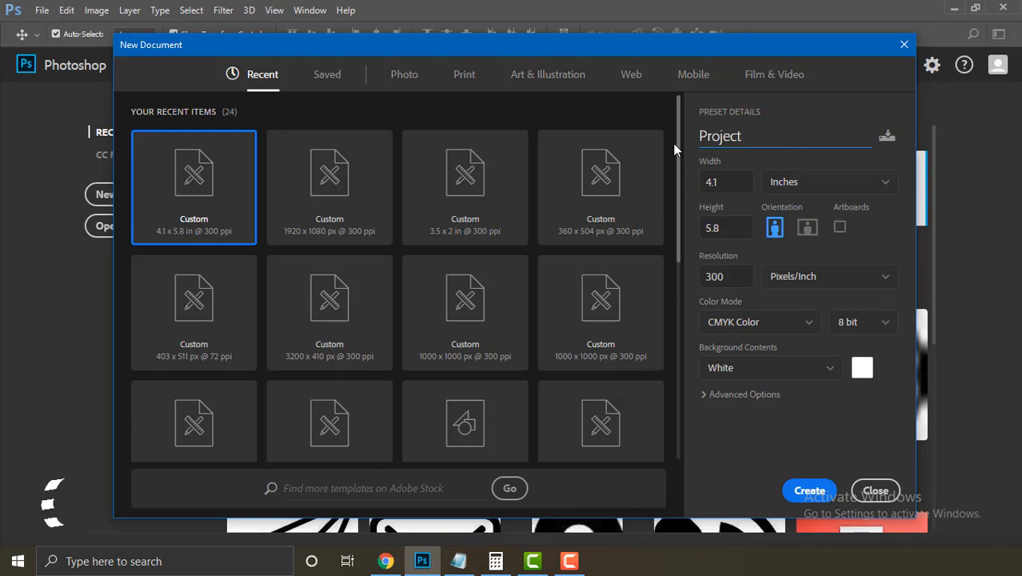
type(" 2 - ")
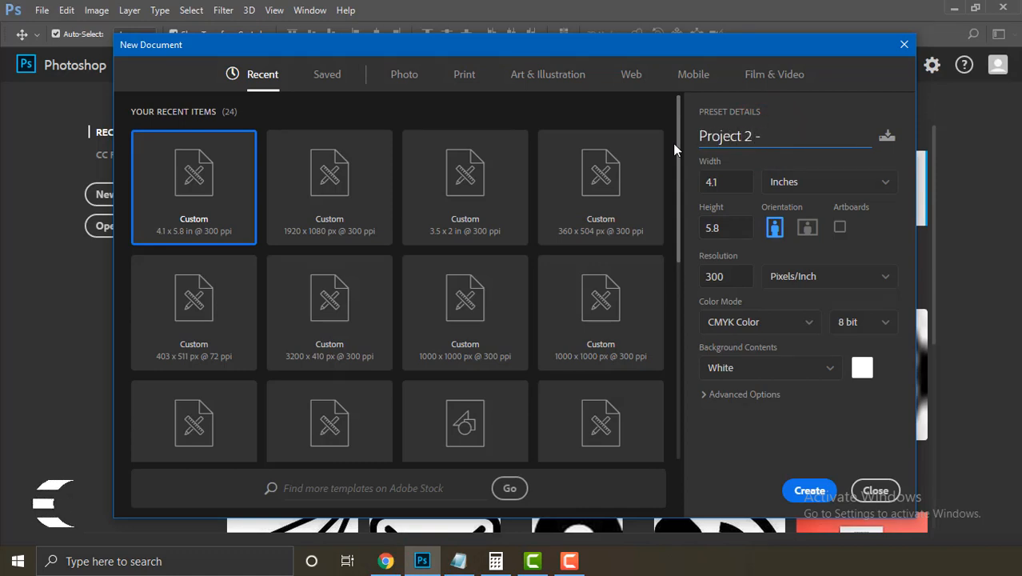
type("Flyer")
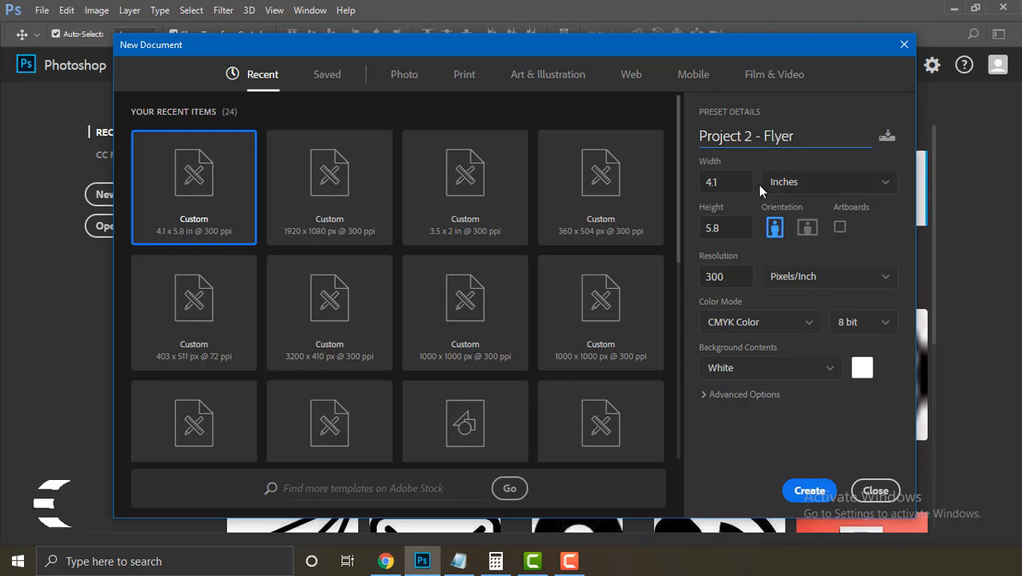
left_click(728, 183)
left_click(723, 228)
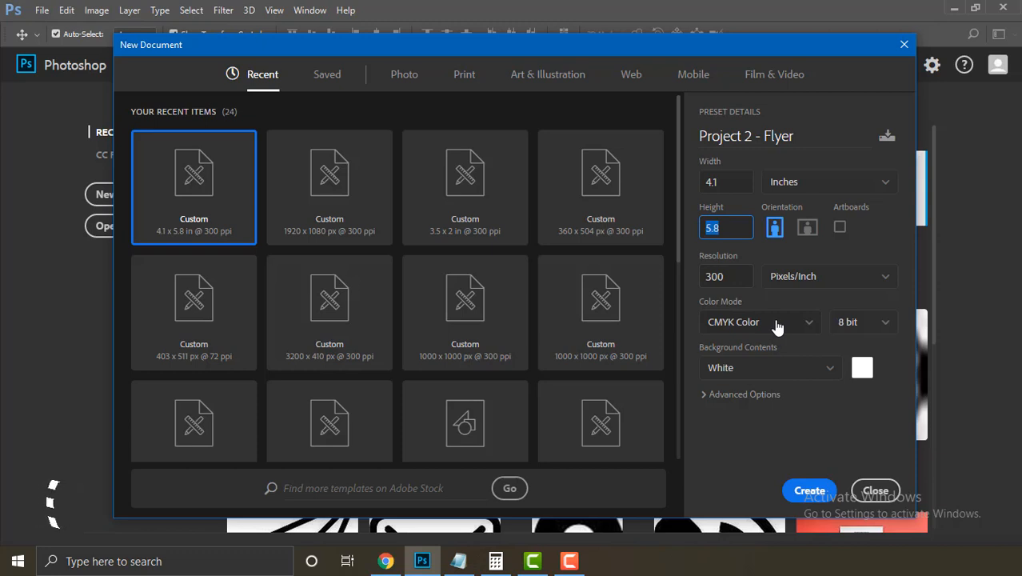
left_click(810, 492)
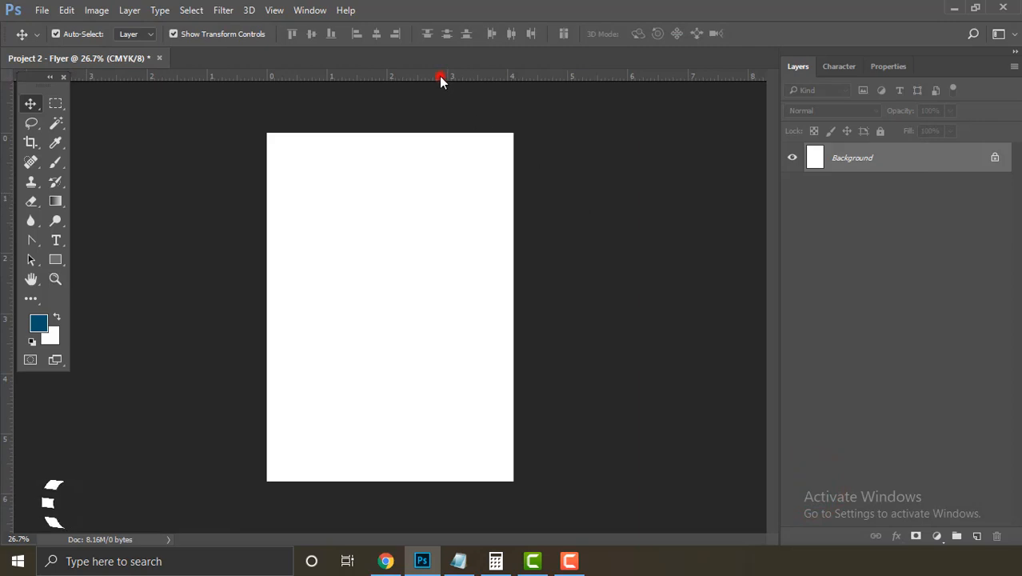
Step: Drag guides from the rulers onto the top, left and right canvas edges
left_click_drag(440, 78, 478, 481)
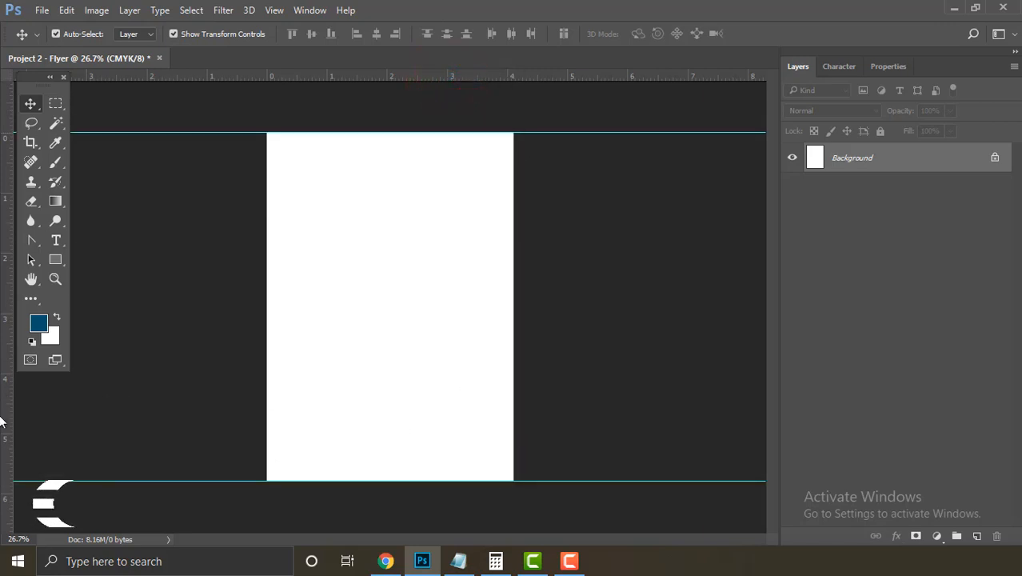
left_click_drag(4, 420, 266, 460)
left_click_drag(544, 96, 513, 168)
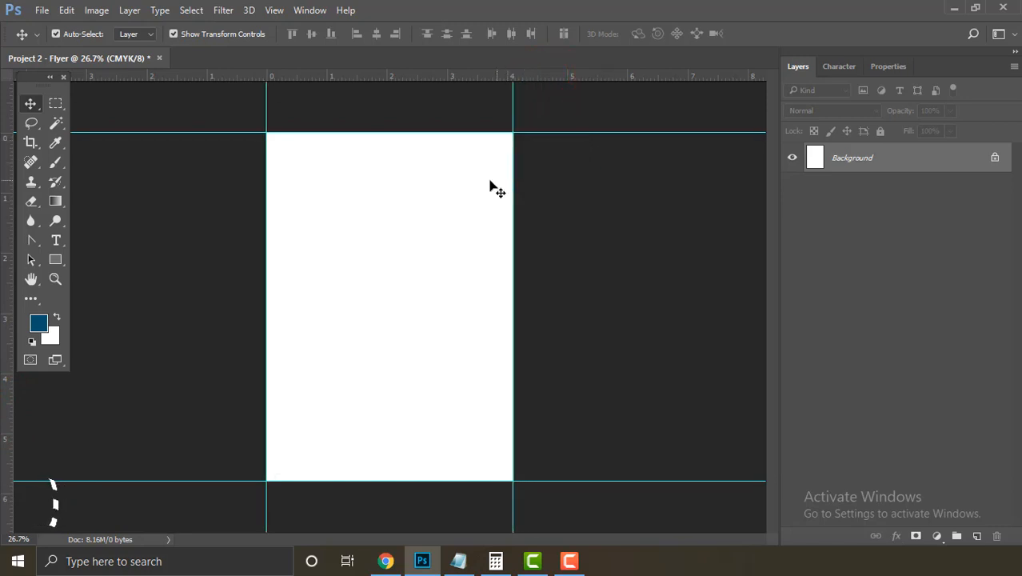
left_click(97, 11)
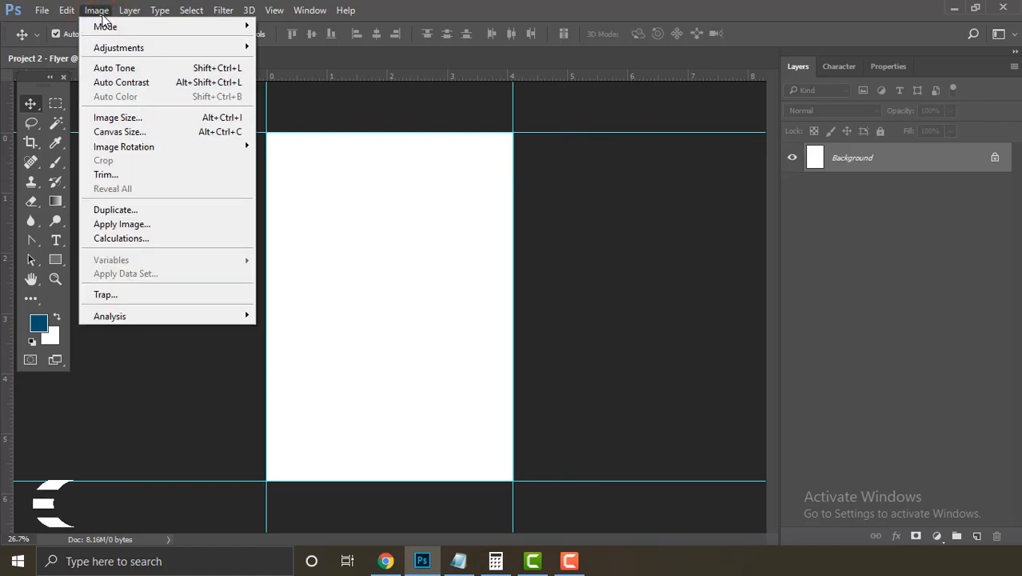
Step: Shrink the canvas by -0.25 in width and height using relative Canvas Size
left_click(164, 131)
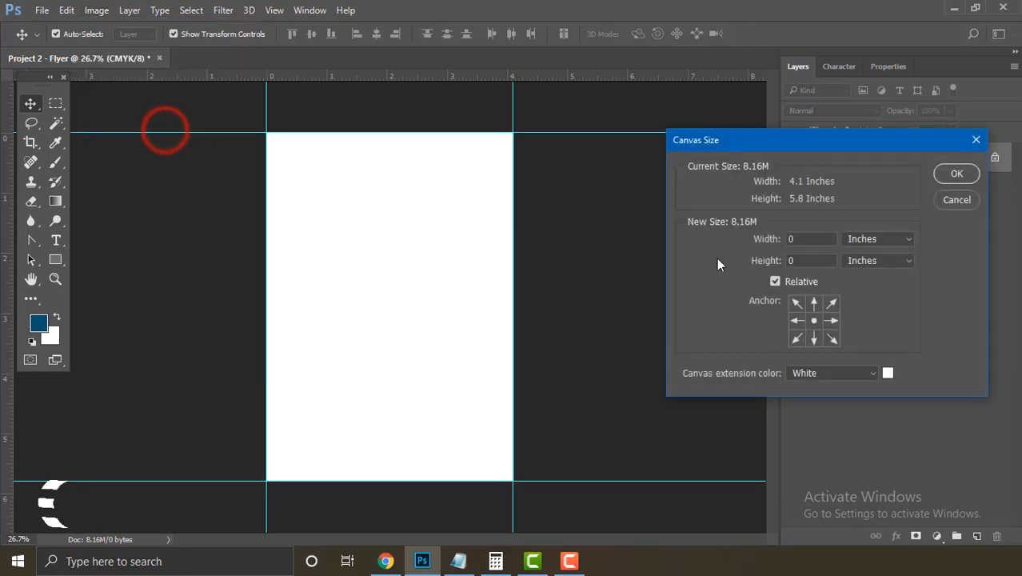
left_click(774, 282)
left_click(782, 281)
double_click(802, 242)
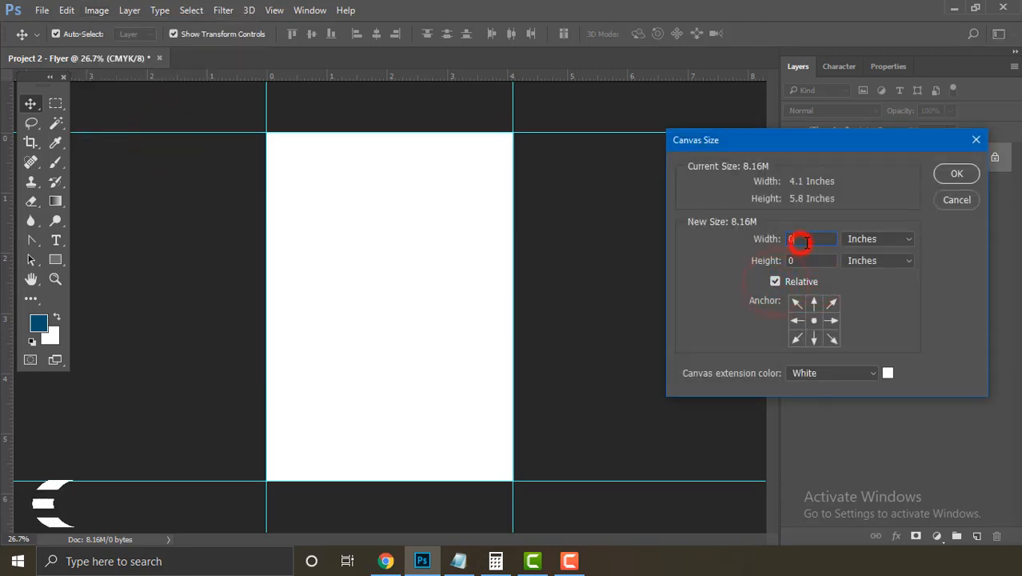
type("-0.25")
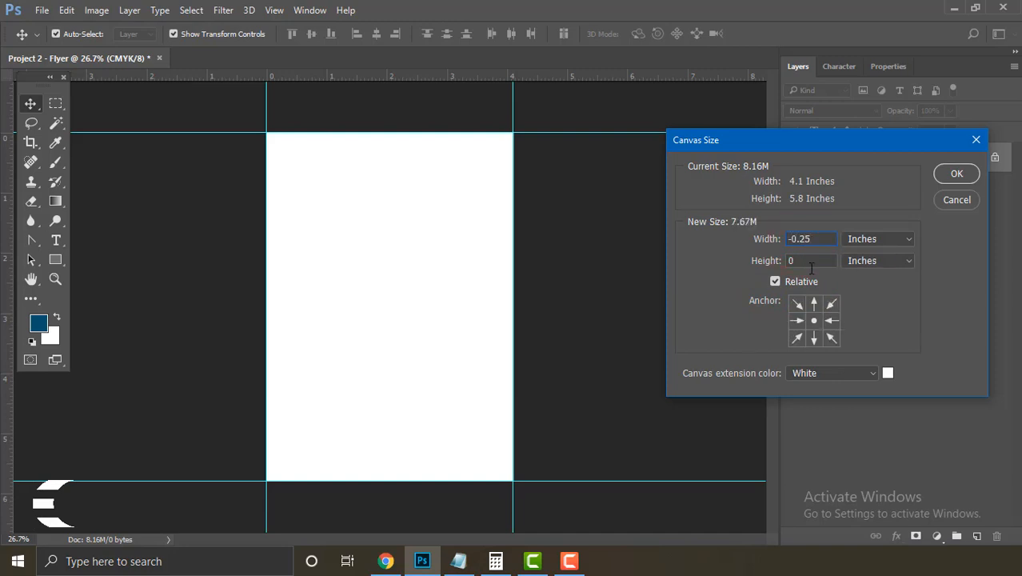
double_click(804, 266)
type("-")
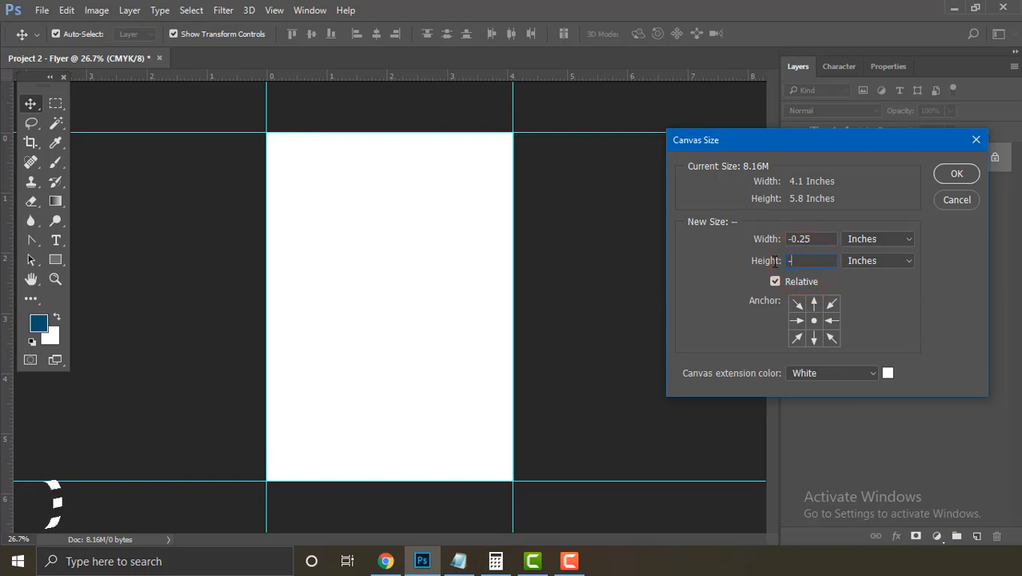
type("0.25")
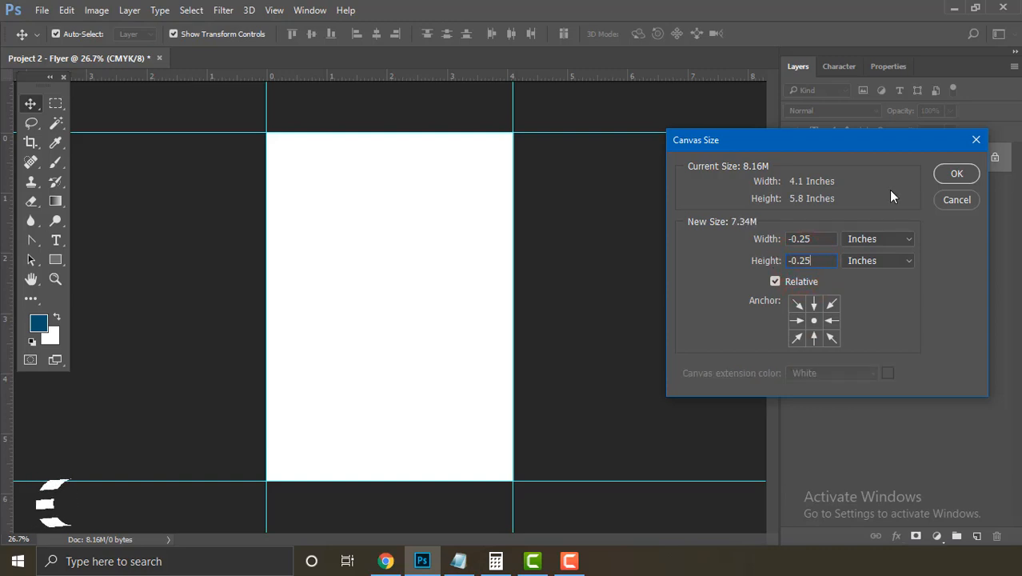
left_click(953, 182)
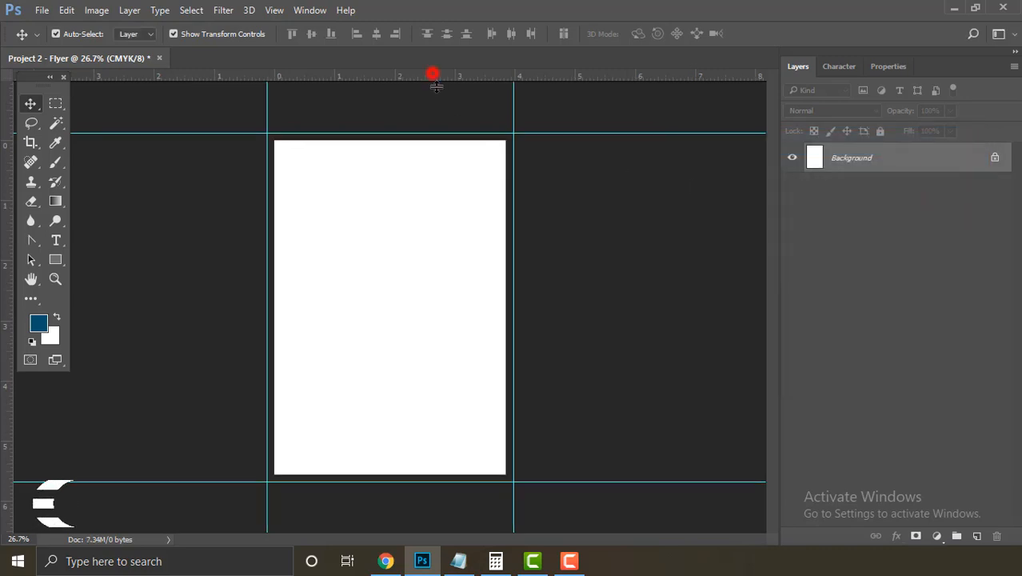
Step: Place guides along the top, left, bottom and right edges of the smaller page
left_click_drag(433, 73, 445, 134)
left_click_drag(10, 404, 274, 436)
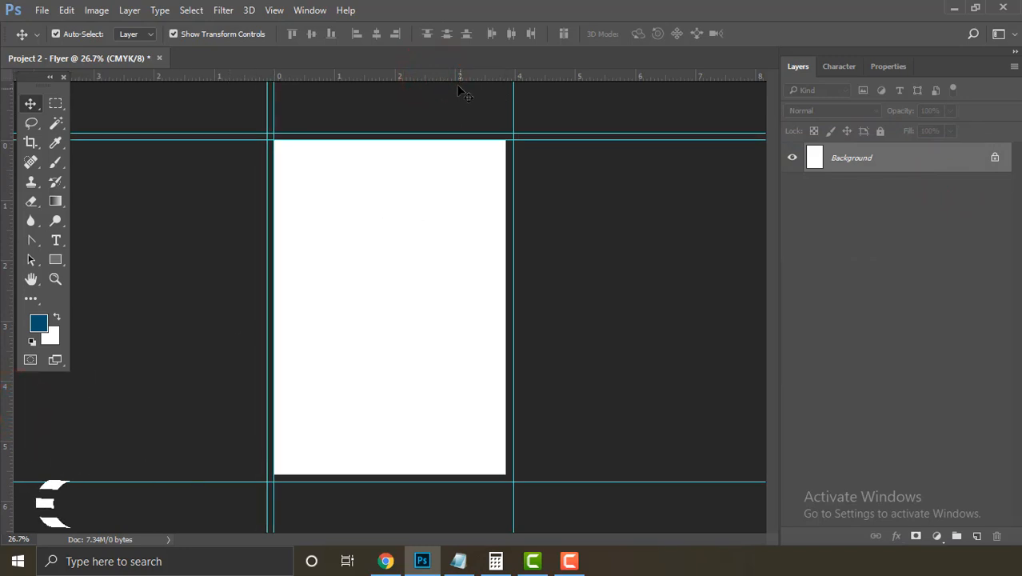
left_click_drag(462, 103, 490, 474)
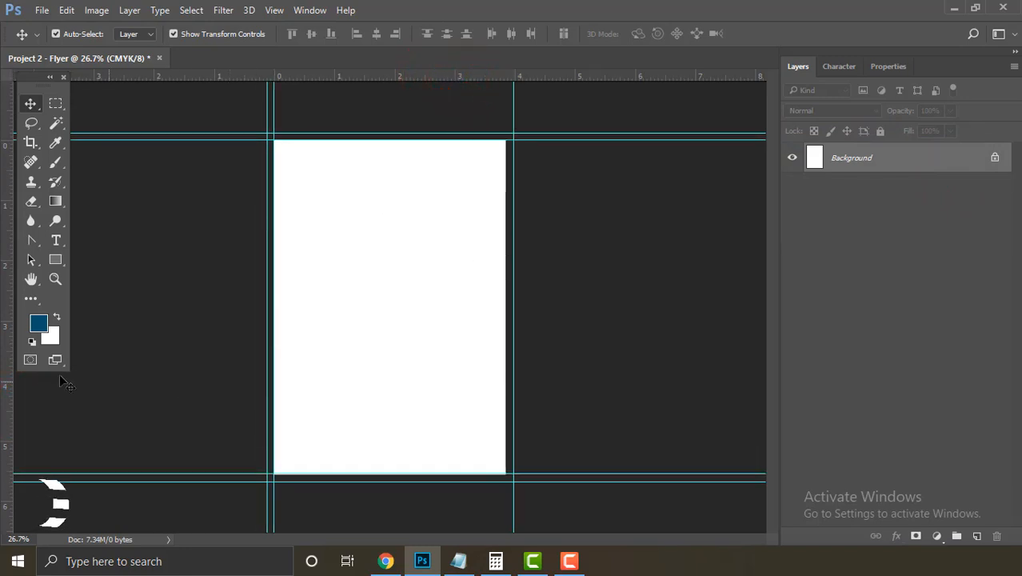
left_click_drag(9, 370, 505, 365)
Step: Enlarge the canvas back by 0.25 in width and height
left_click(96, 9)
left_click(153, 130)
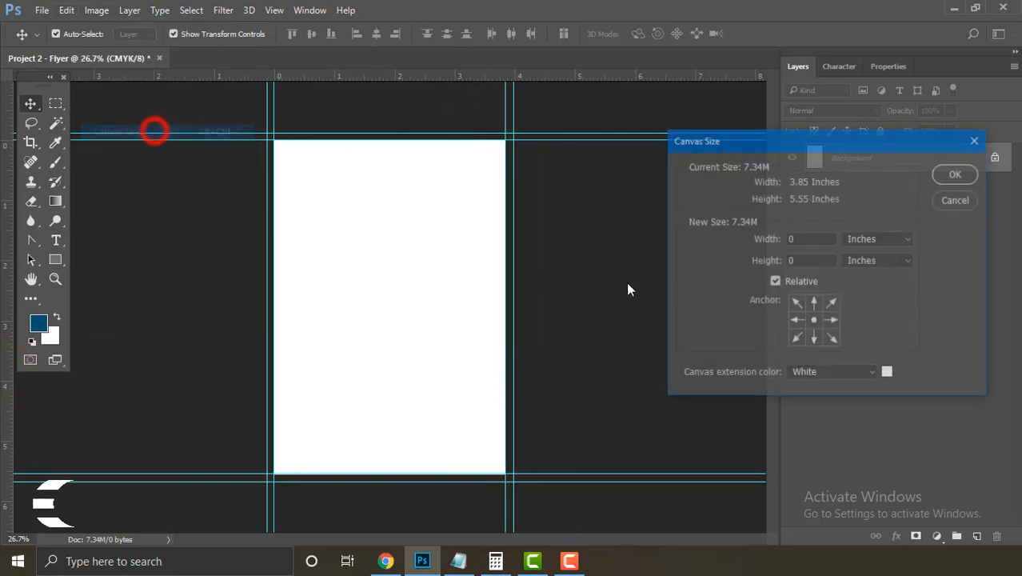
left_click(812, 238)
type(".25")
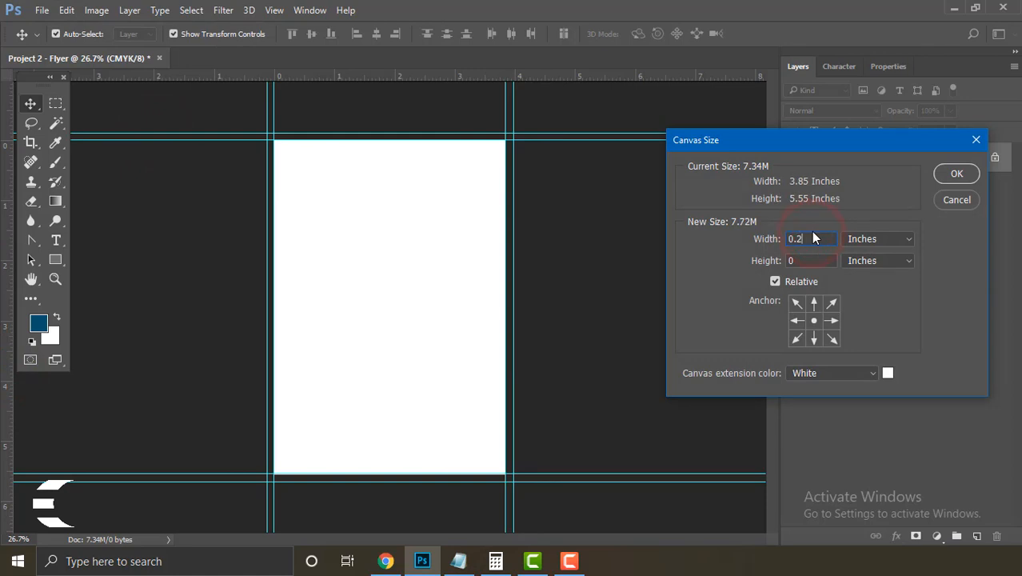
left_click(804, 260)
type(".25")
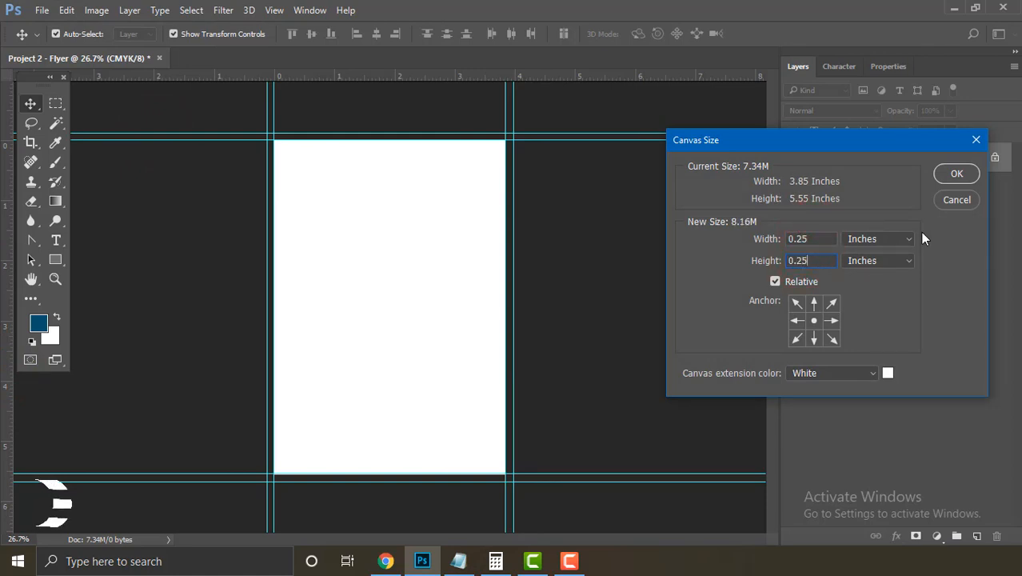
left_click(954, 176)
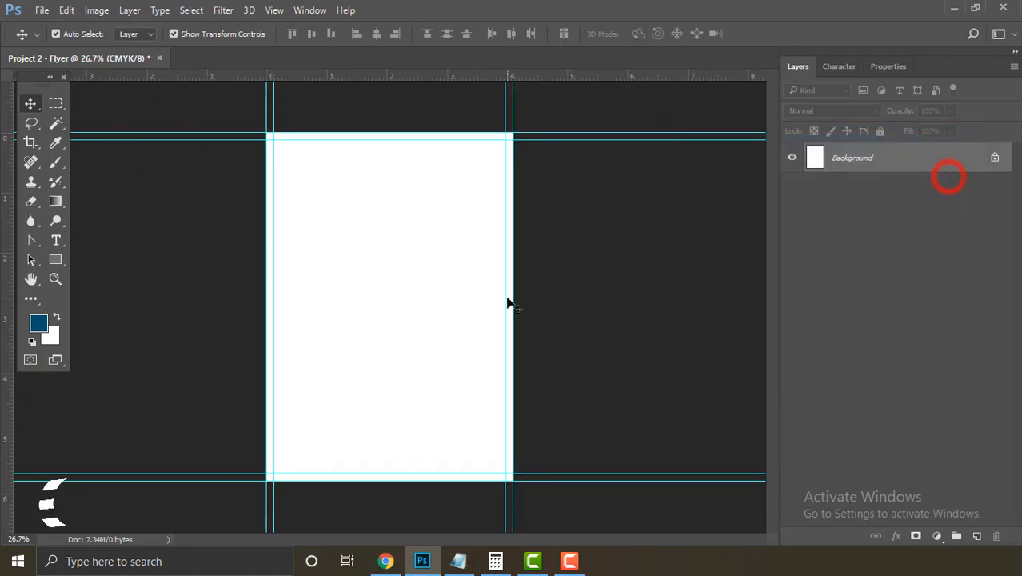
Step: Save the flyer as Project 2 - Flyer.psd on the Desktop, then bring back Info.txt
left_click(480, 258, "ctrl")
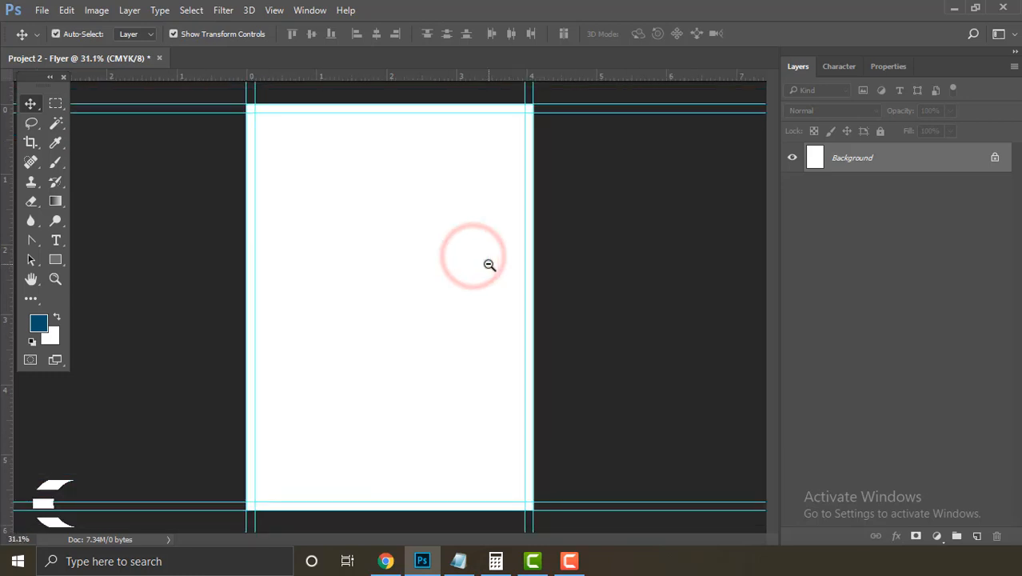
left_click(43, 11)
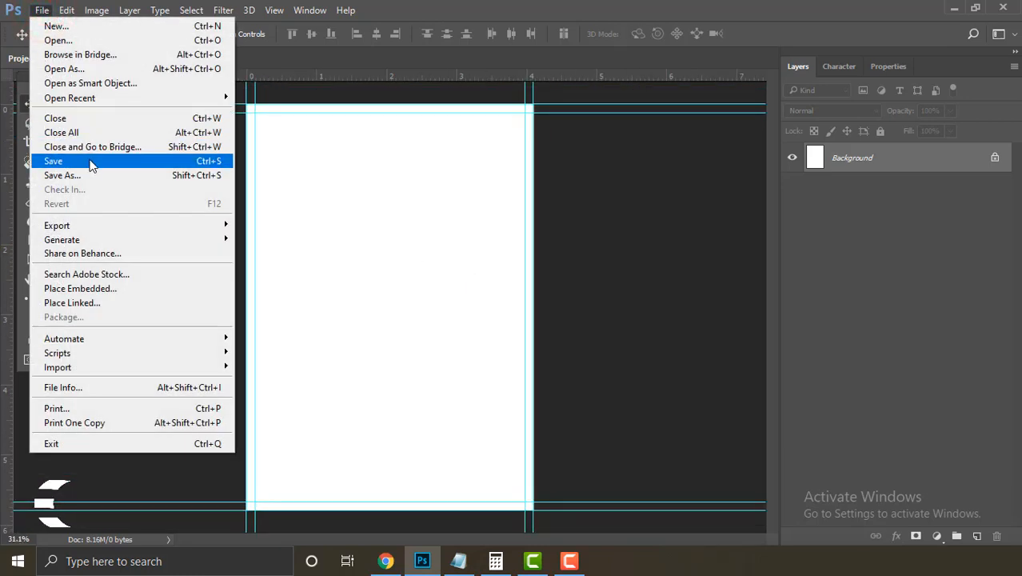
left_click(90, 162)
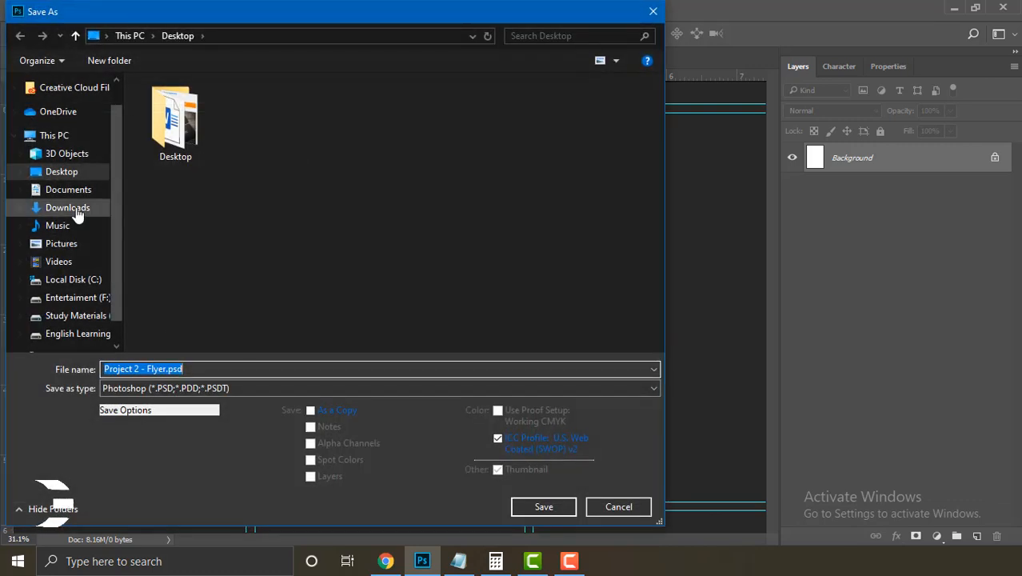
left_click(536, 509)
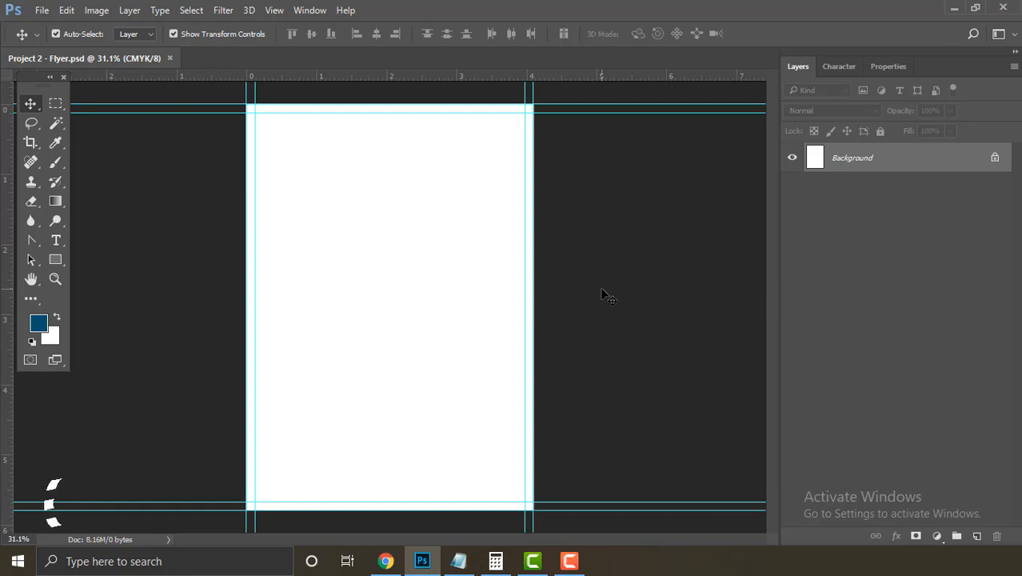
left_click(458, 561)
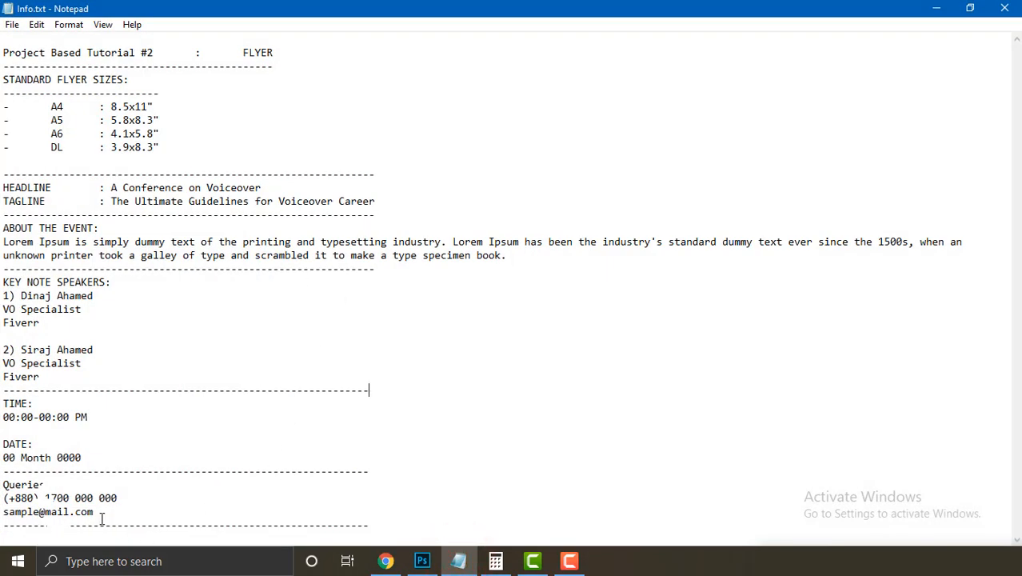
left_click_drag(100, 513, 3, 192)
left_click(156, 199)
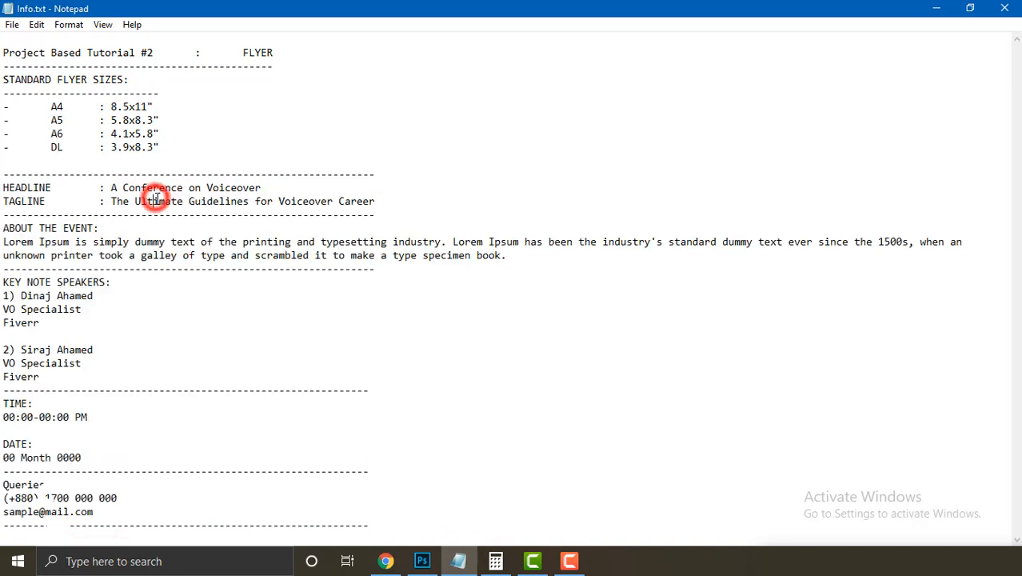
double_click(154, 188)
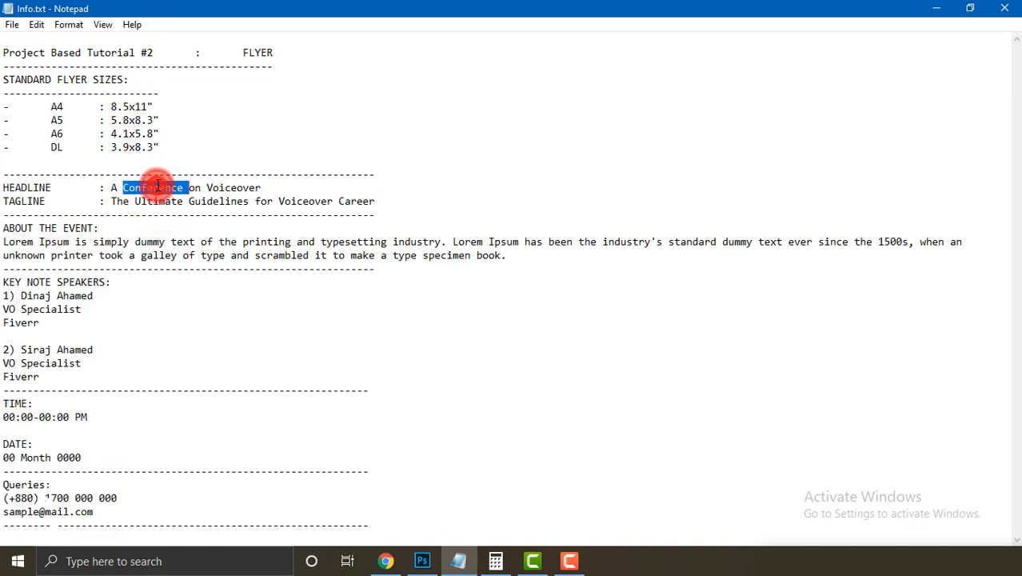
double_click(263, 187)
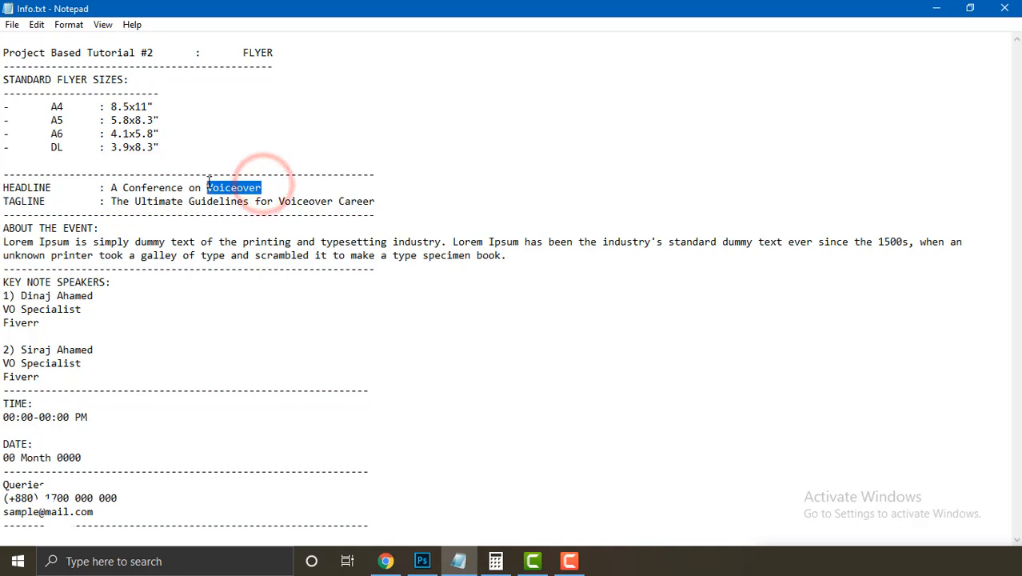
left_click(241, 187)
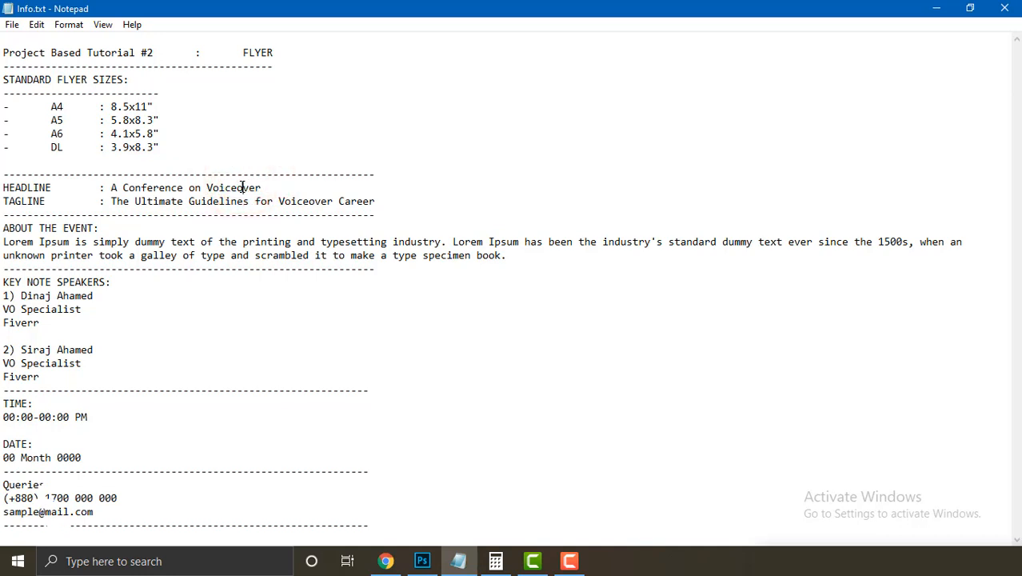
left_click_drag(106, 512, 2, 189)
left_click(203, 334)
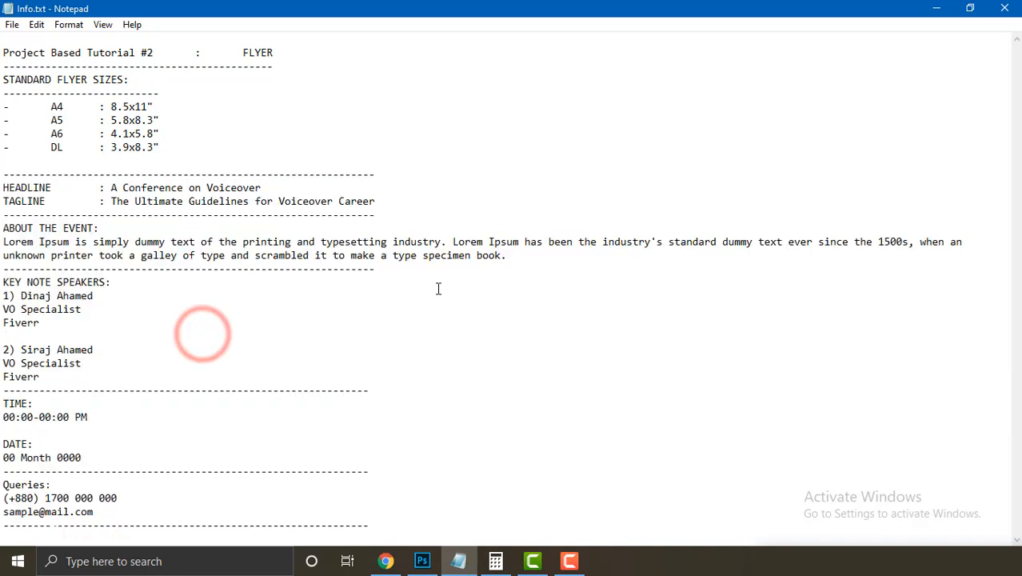
left_click_drag(520, 254, 351, 255)
left_click_drag(286, 255, 4, 224)
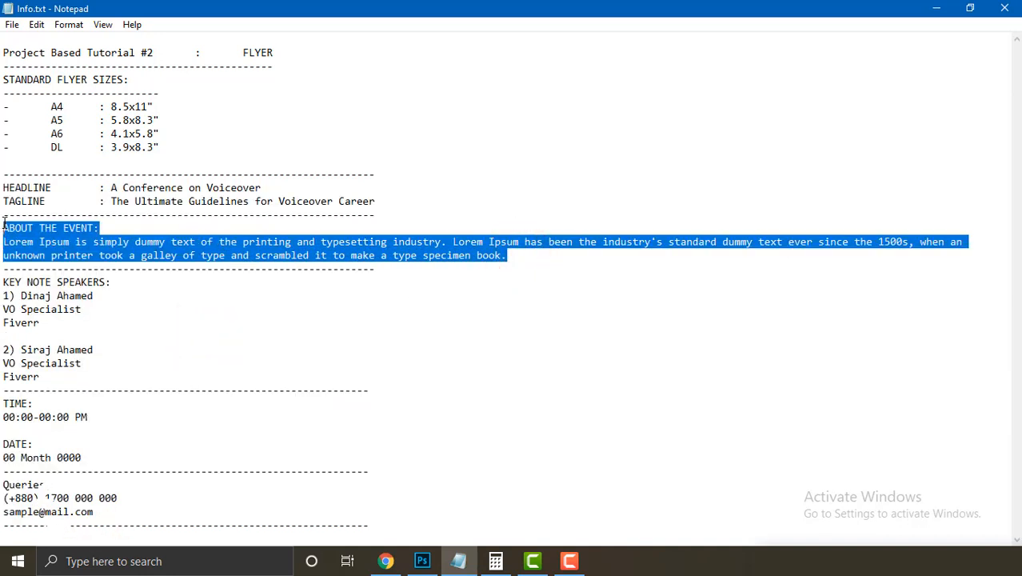
left_click(383, 205)
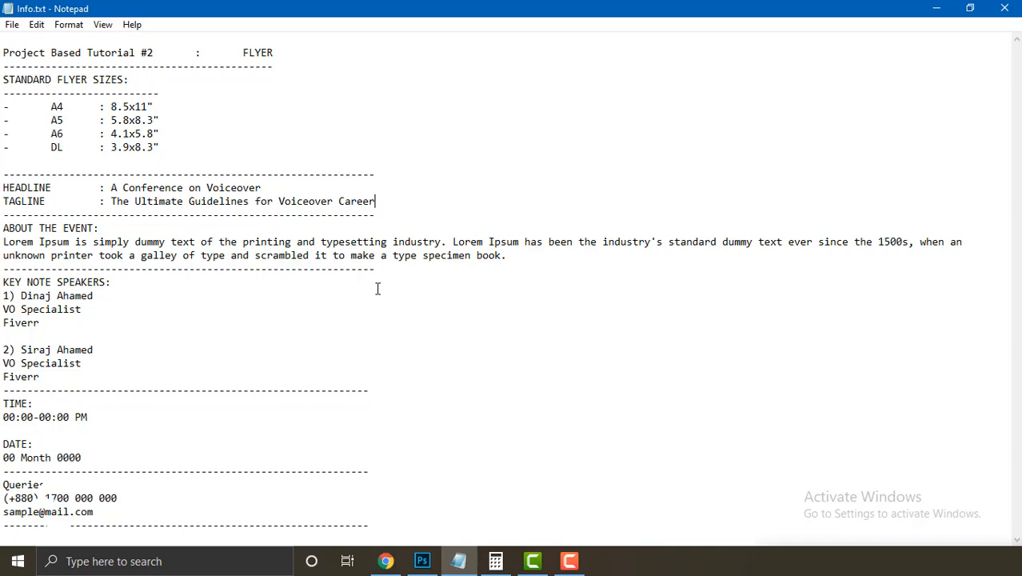
Step: Open the Pexels photo of two gray condenser microphones, then minimize Chrome and Notepad
left_click(386, 563)
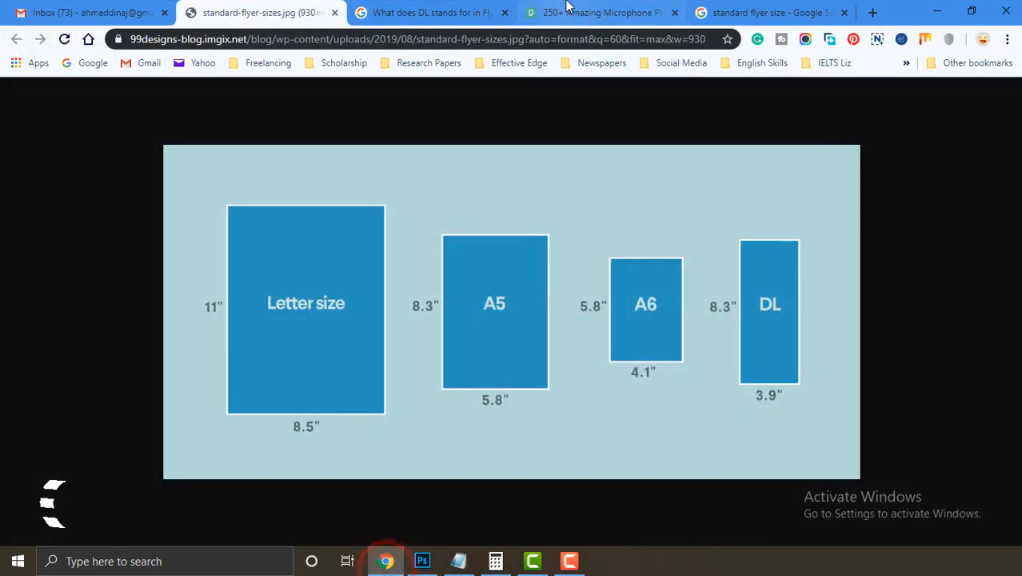
left_click(605, 12)
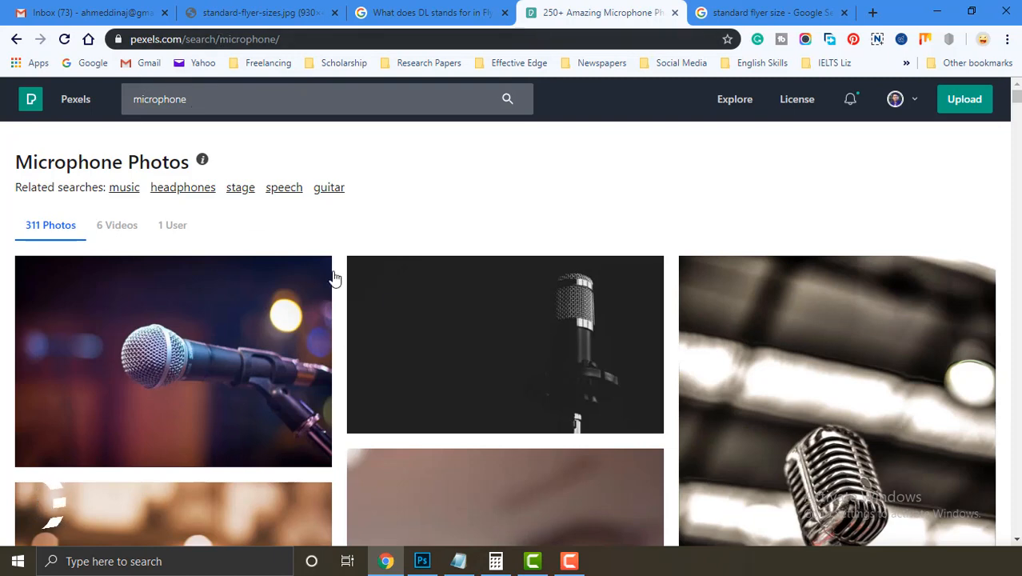
scroll(272, 300, "down", 2)
scroll(282, 306, "down", 8)
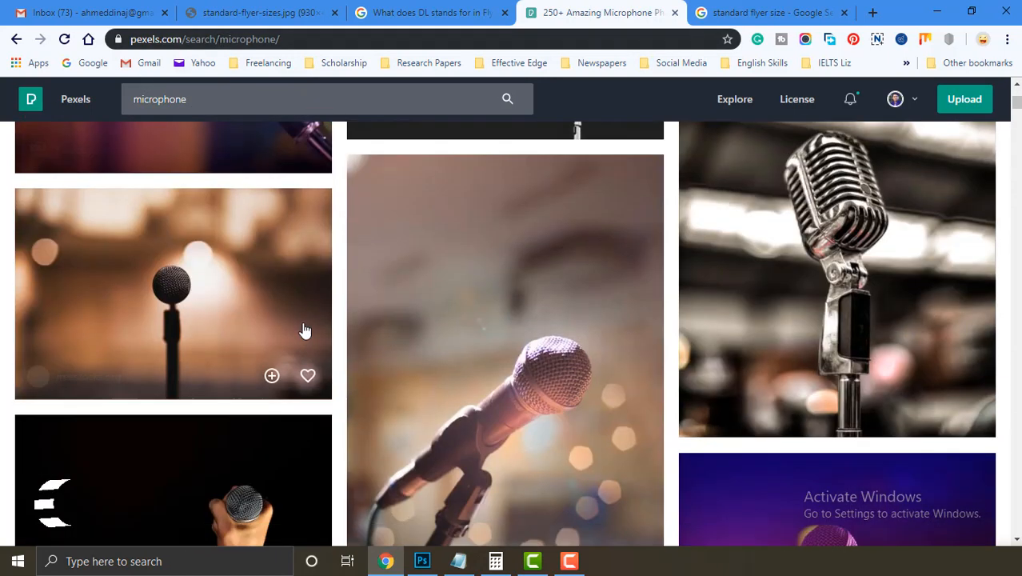
scroll(535, 342, "up", 10)
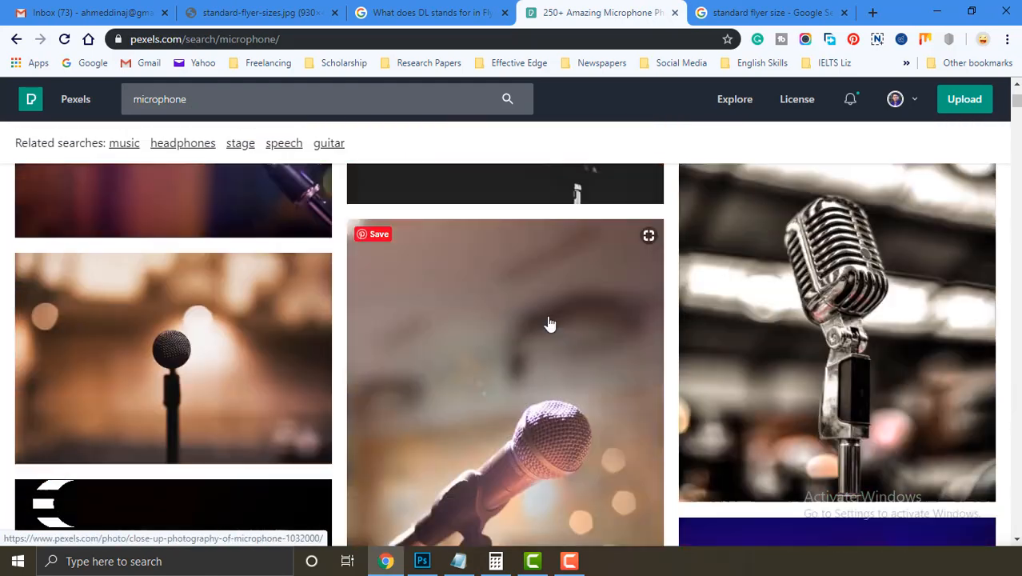
scroll(540, 336, "down", 10)
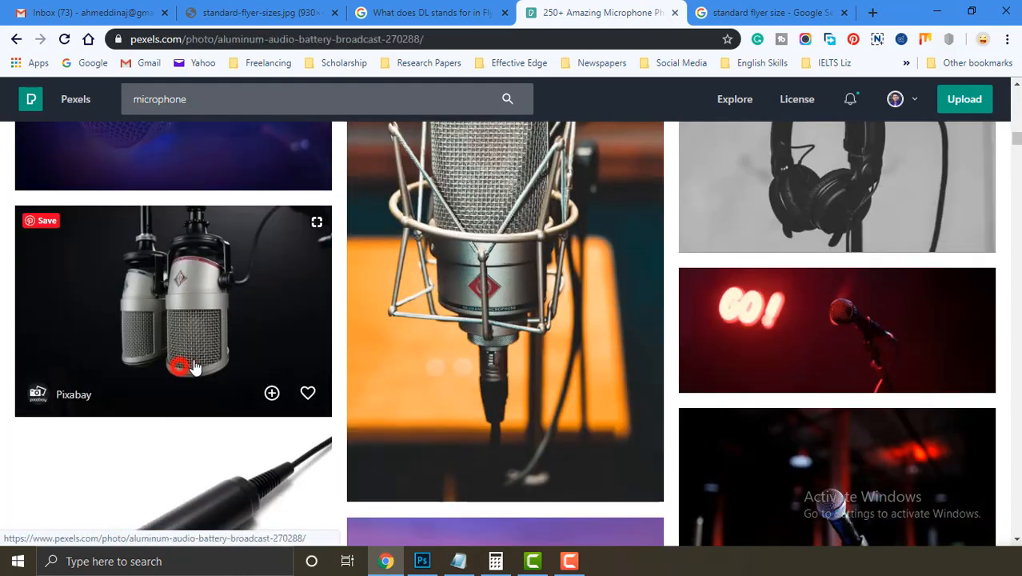
left_click(180, 365)
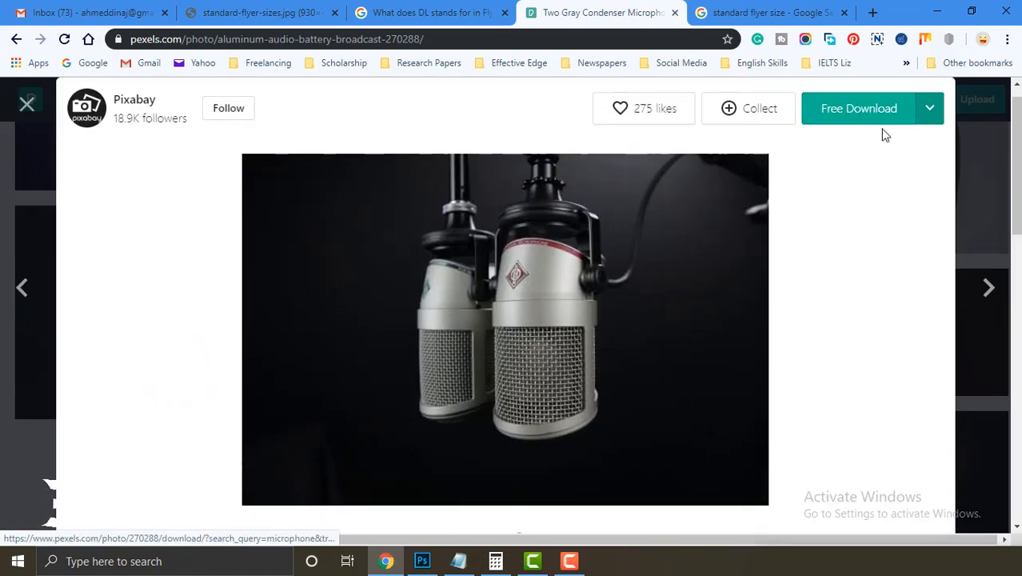
left_click(936, 15)
left_click(928, 8)
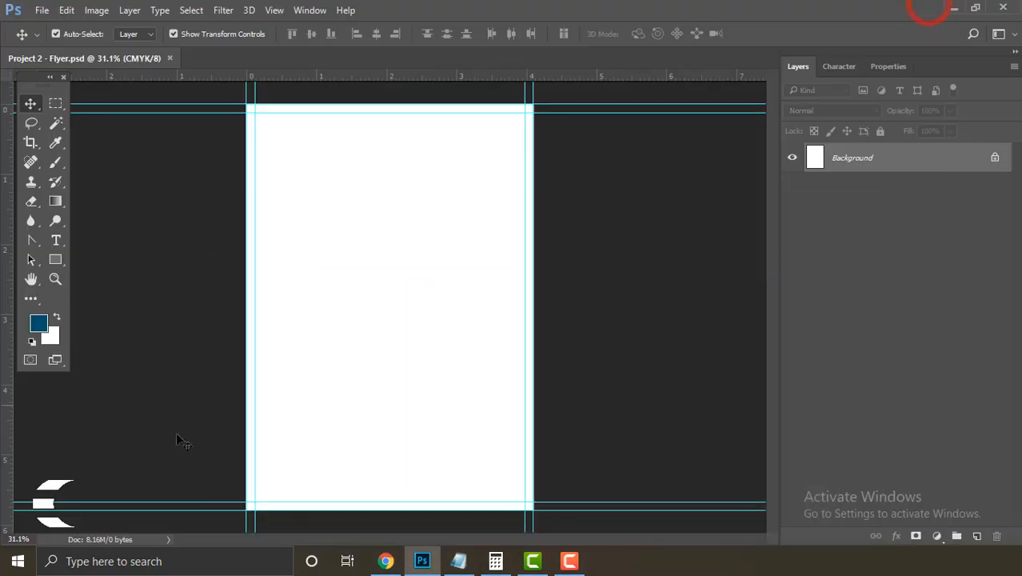
Step: Place Microphone.jpg into the flyer as an embedded image
left_click(954, 8)
left_click(24, 405)
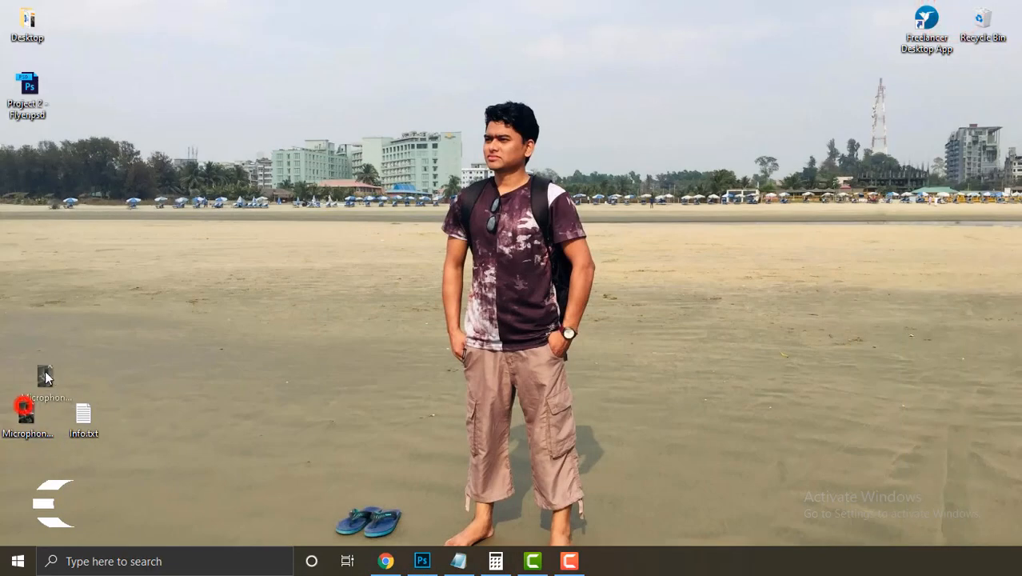
left_click(422, 561)
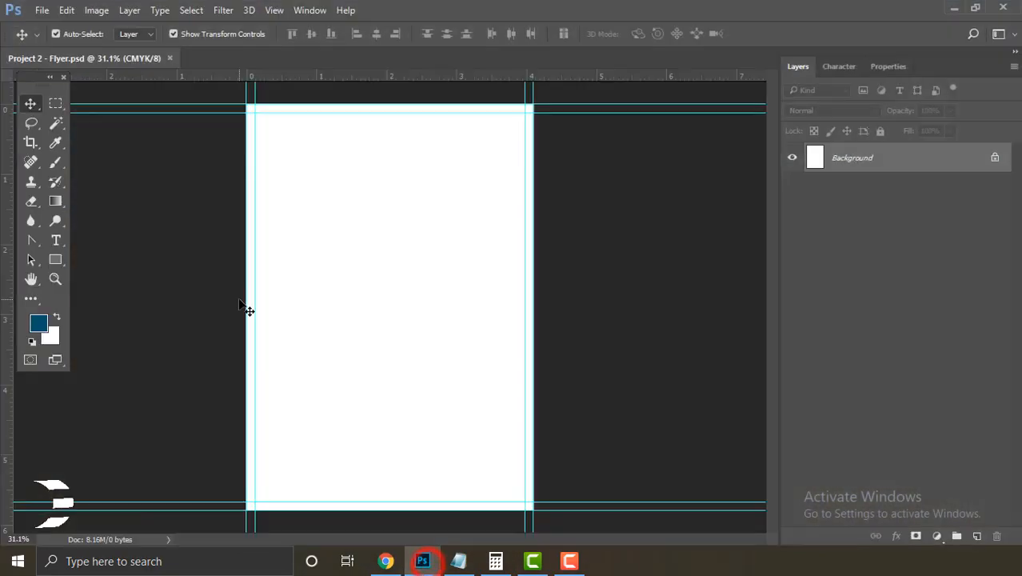
left_click(42, 11)
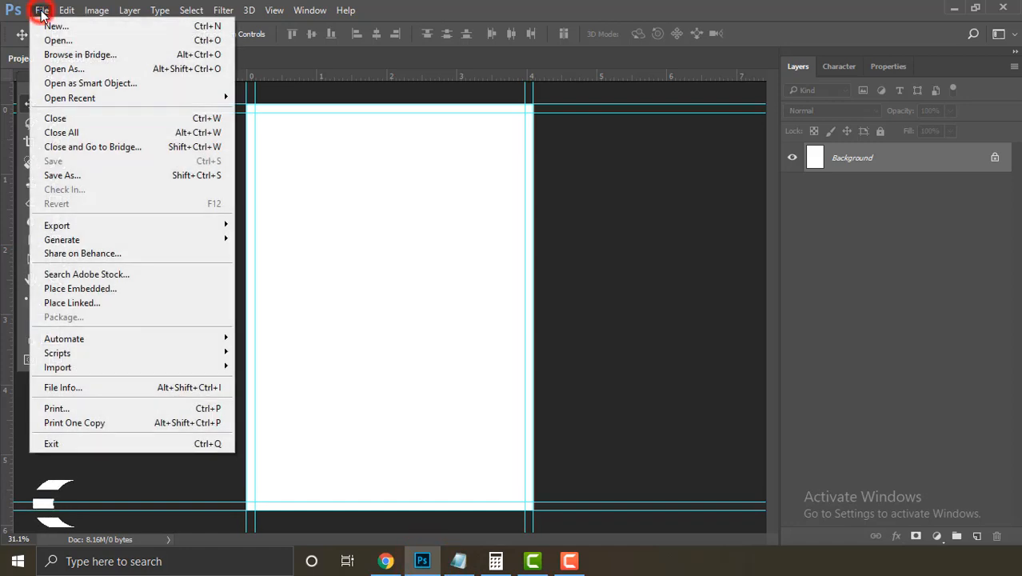
left_click(129, 288)
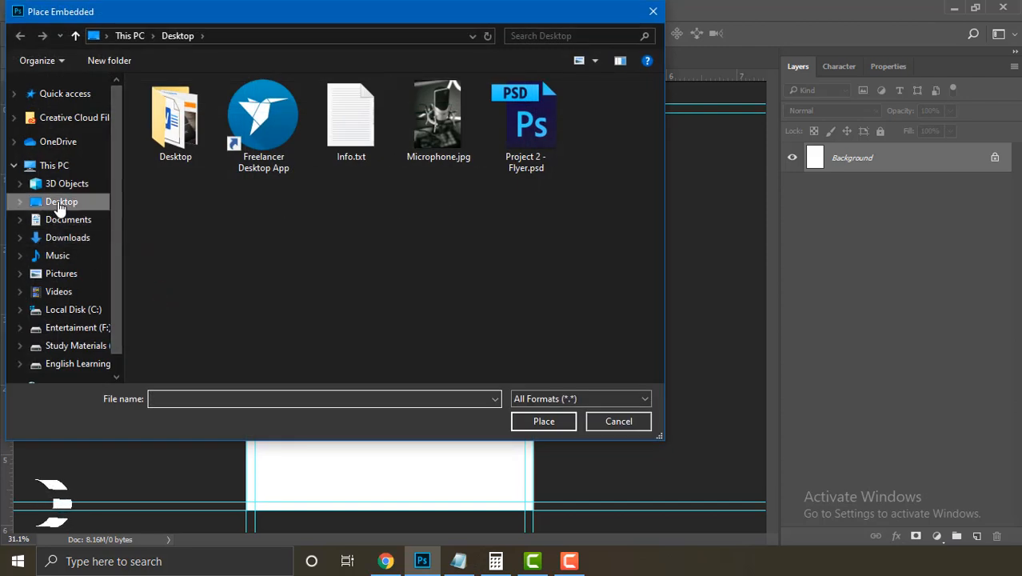
left_click(441, 160)
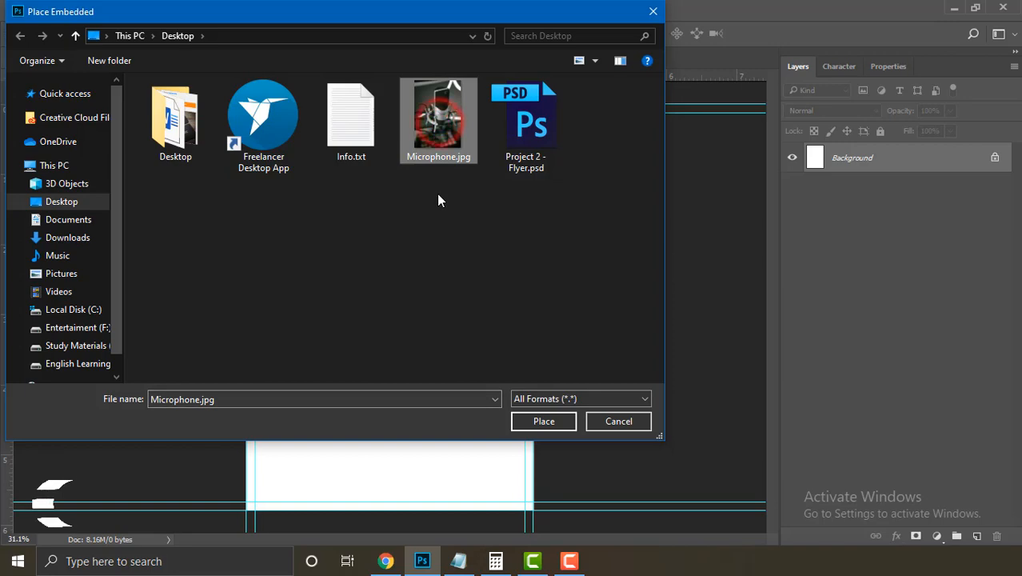
left_click(536, 421)
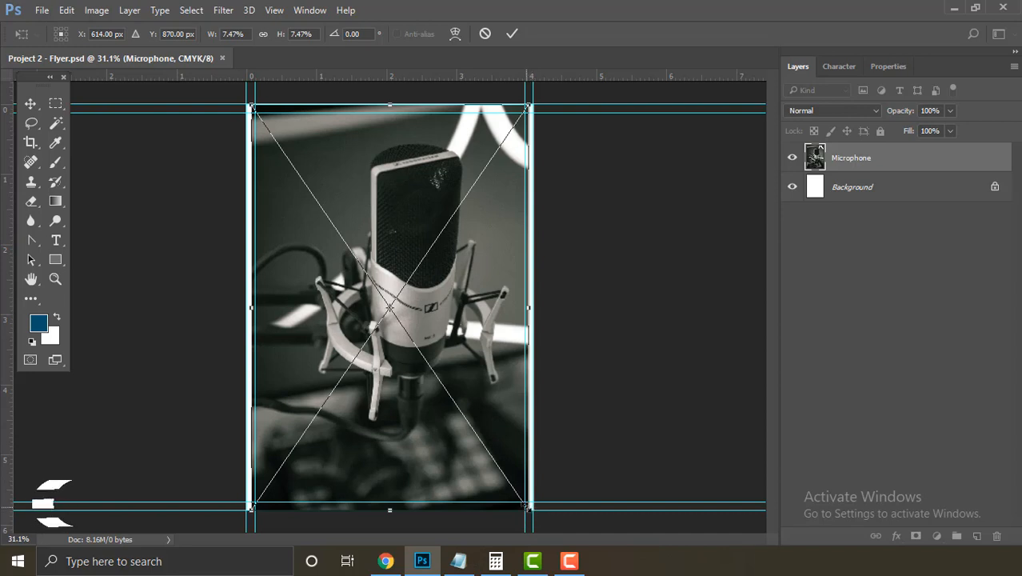
Step: Scale the microphone photo down and nudge it into the page's top-left area
left_click_drag(528, 506, 408, 323)
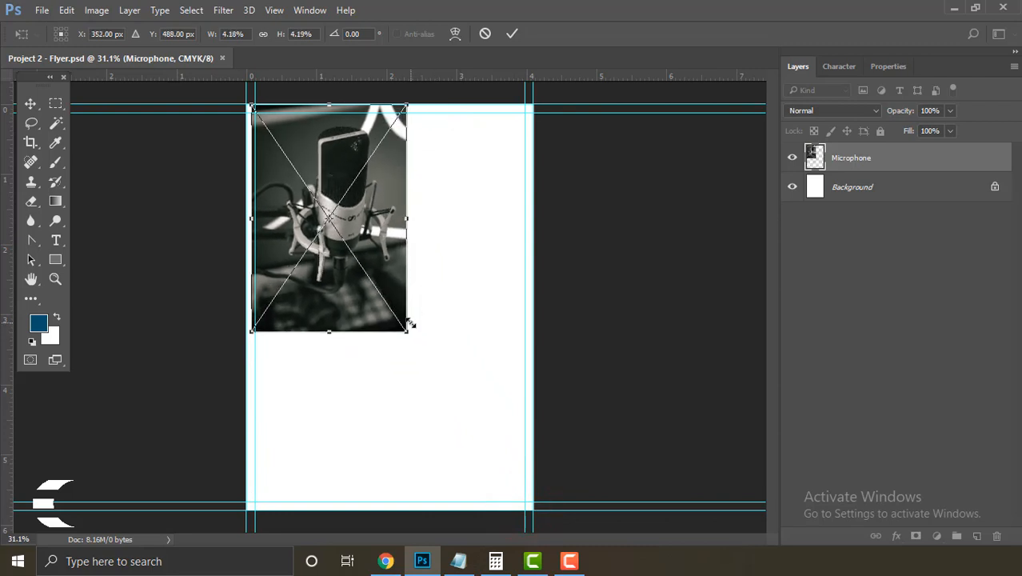
left_click(511, 35)
left_click_drag(276, 222, 270, 223)
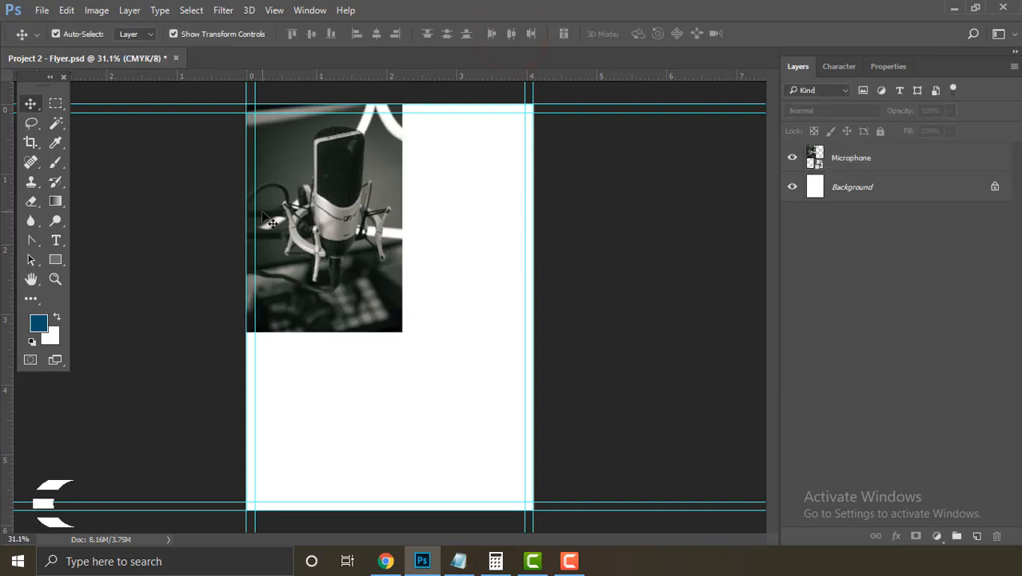
Step: Draw a blue 4.1 in by 3 in rectangle with the Rectangle tool
left_click(55, 259)
left_click(362, 232)
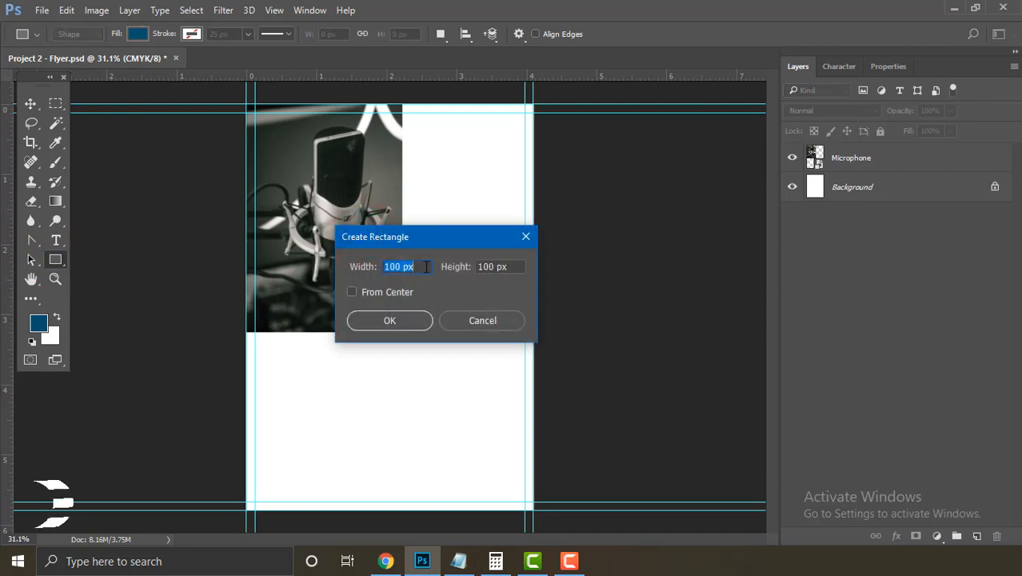
type("4.1 in")
key("Tab")
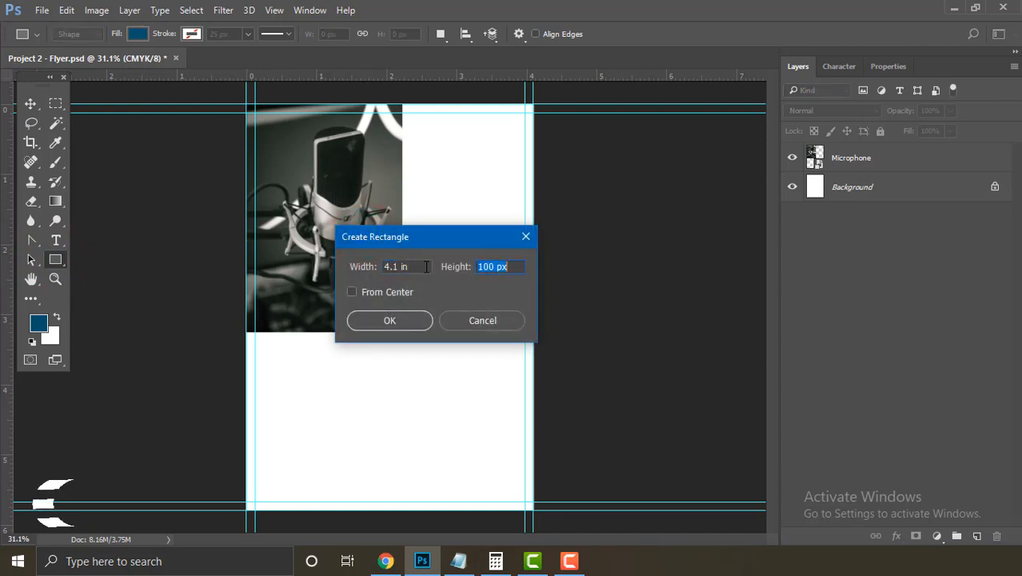
type("3")
left_click(400, 319)
Step: Move the rectangle to the page's top-left corner and hide the guides with Ctrl+;
left_click(30, 103)
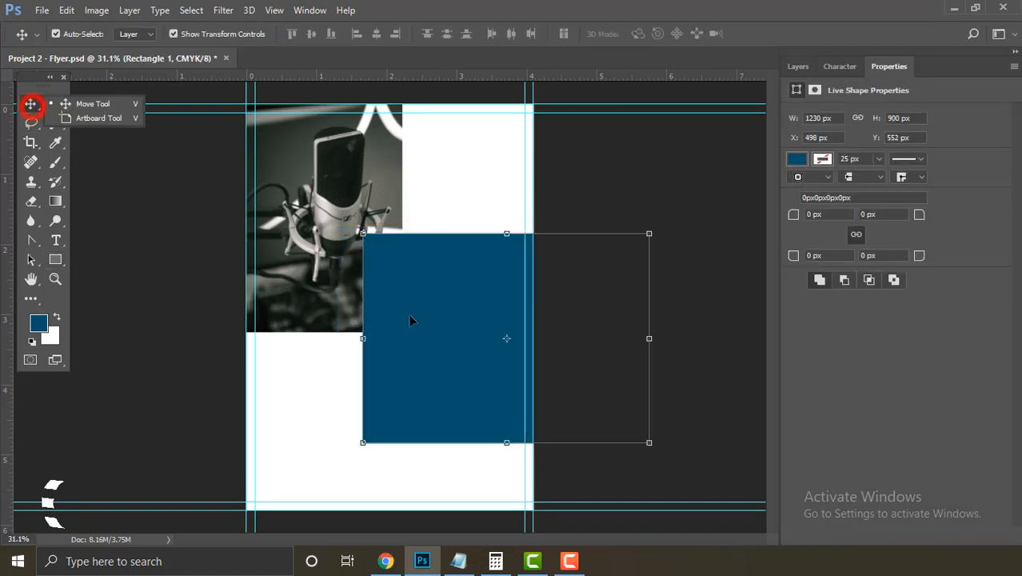
left_click_drag(424, 314, 308, 195)
left_click(616, 299)
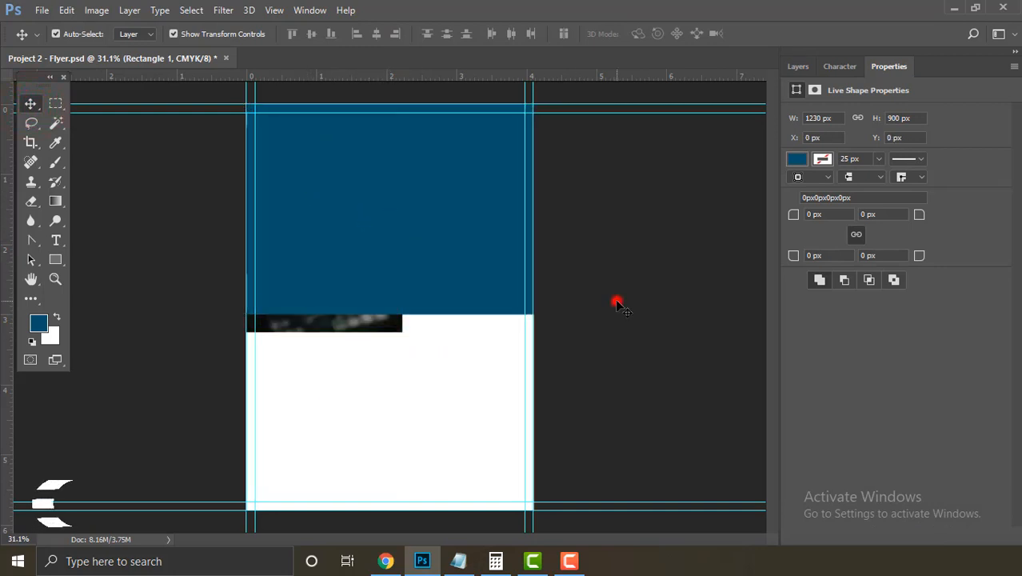
left_click(431, 270)
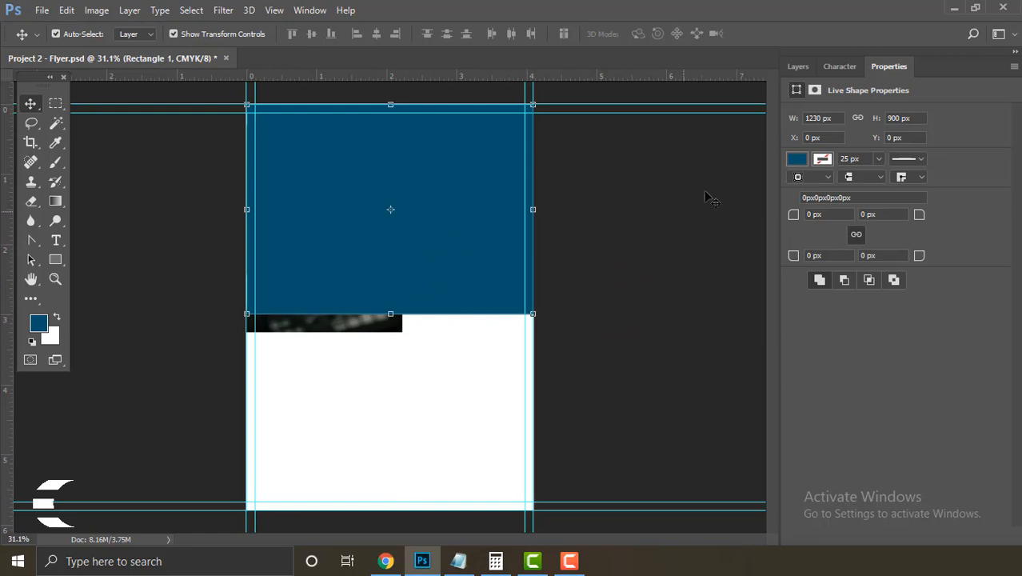
left_click(797, 68)
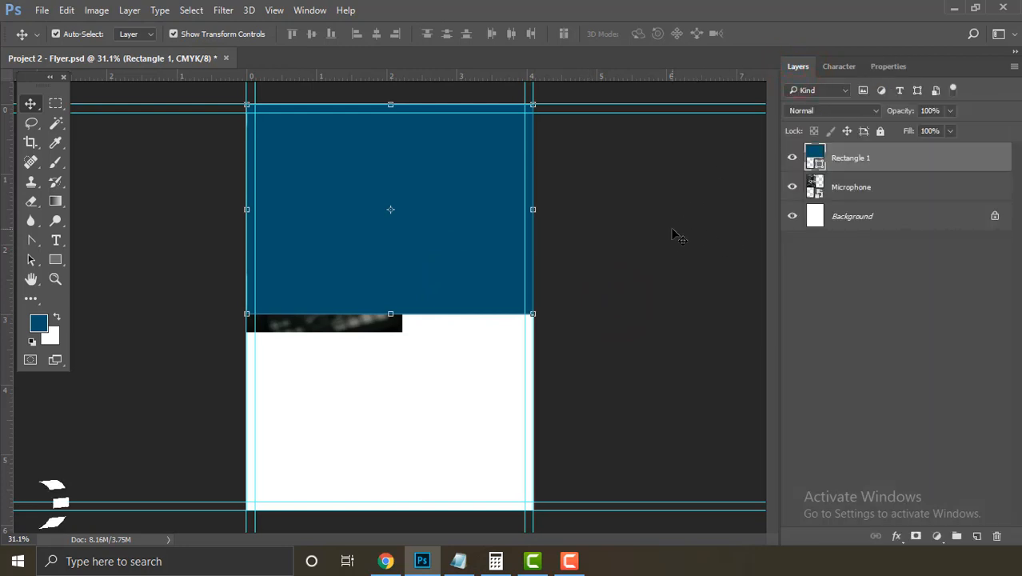
key("ctrl")
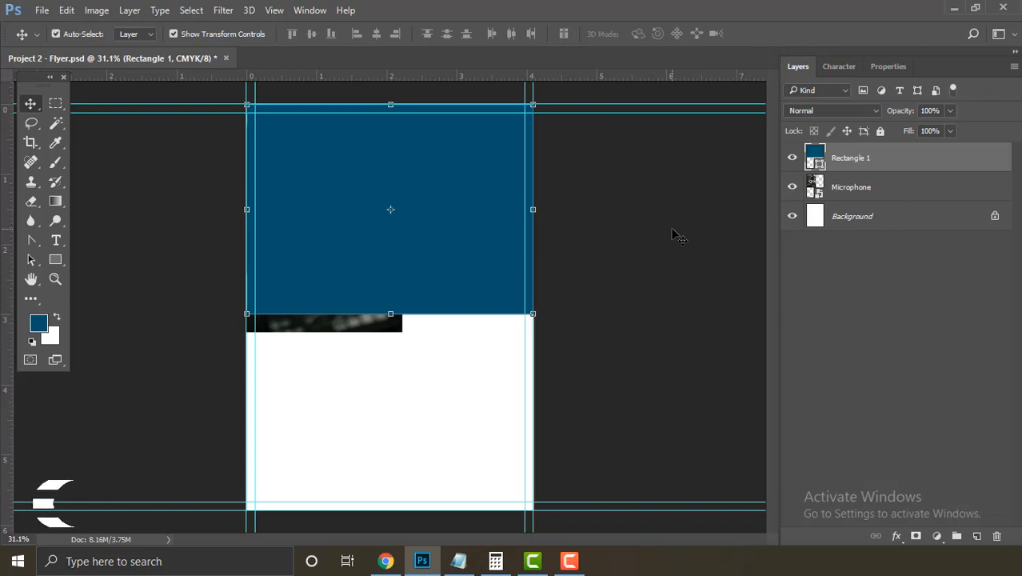
key("ctrl+semicolon")
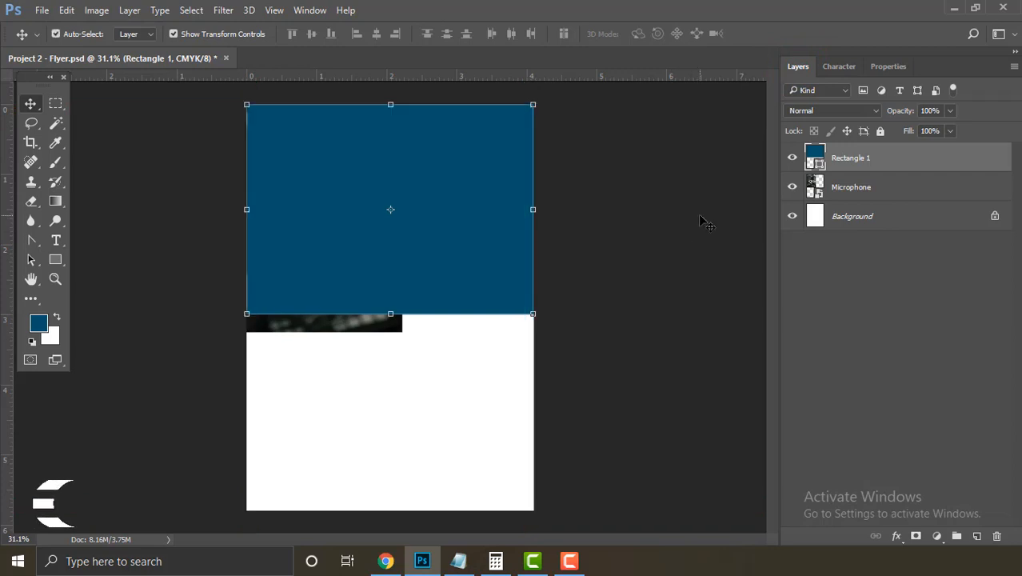
left_click(742, 222)
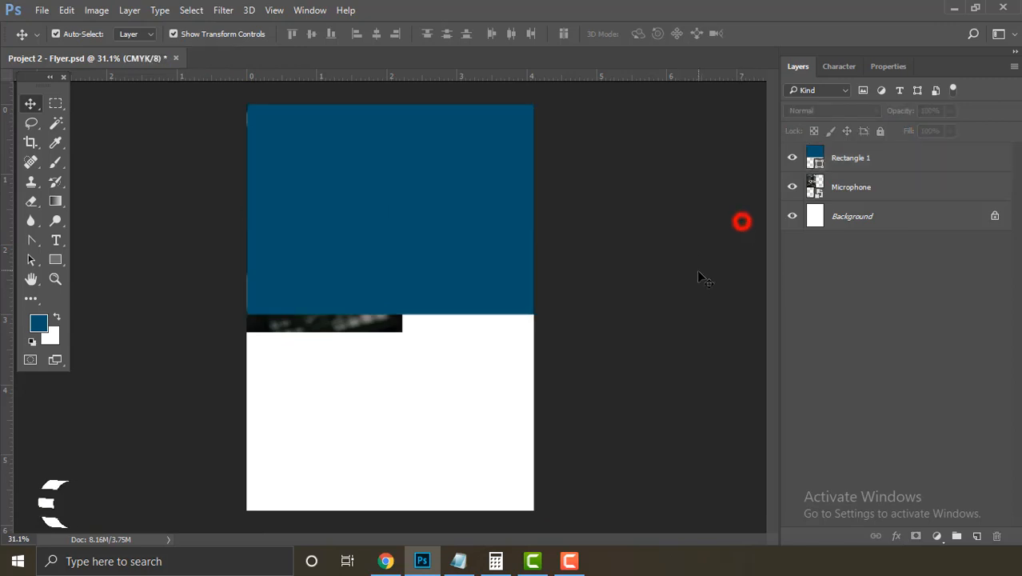
Step: Move Rectangle 1 below Microphone and delete its lower-right anchor to make a triangle
left_click(455, 248)
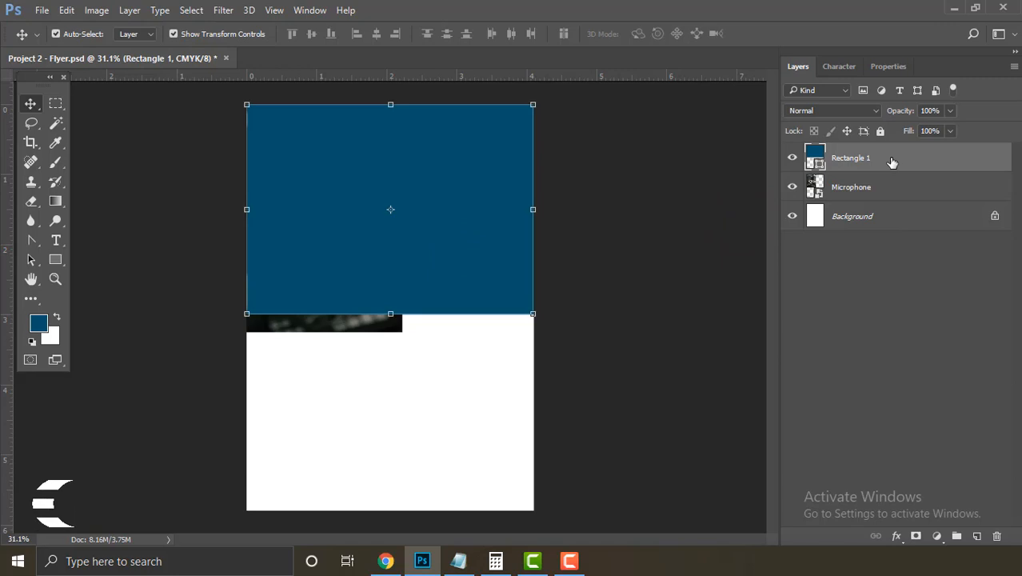
left_click_drag(892, 163, 902, 196)
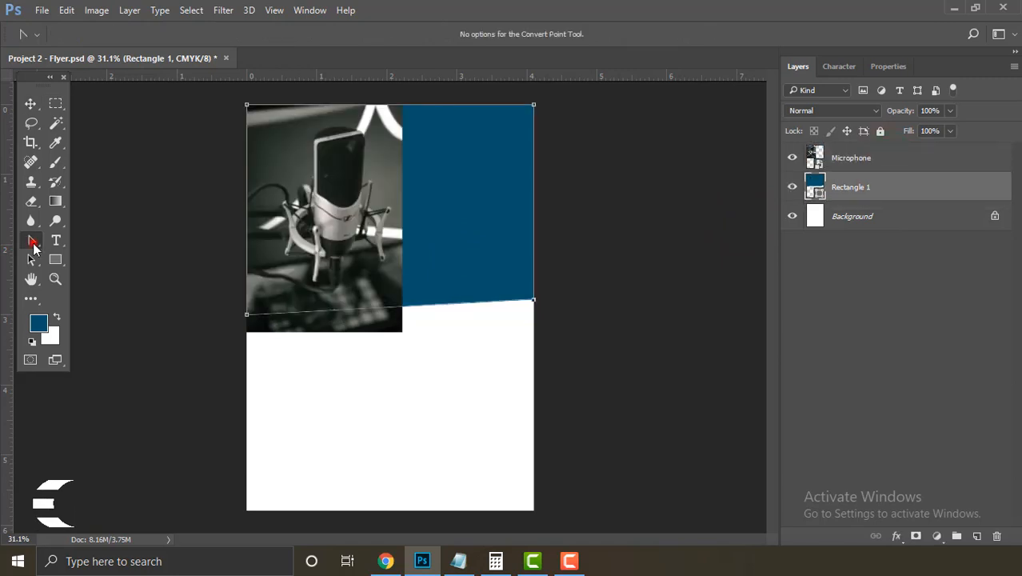
left_click(32, 242)
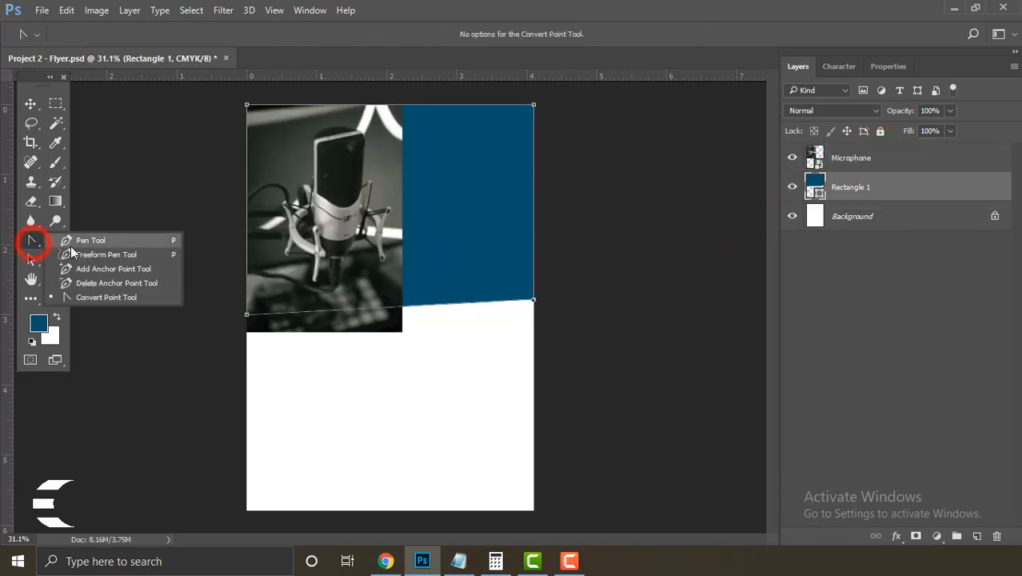
left_click(120, 283)
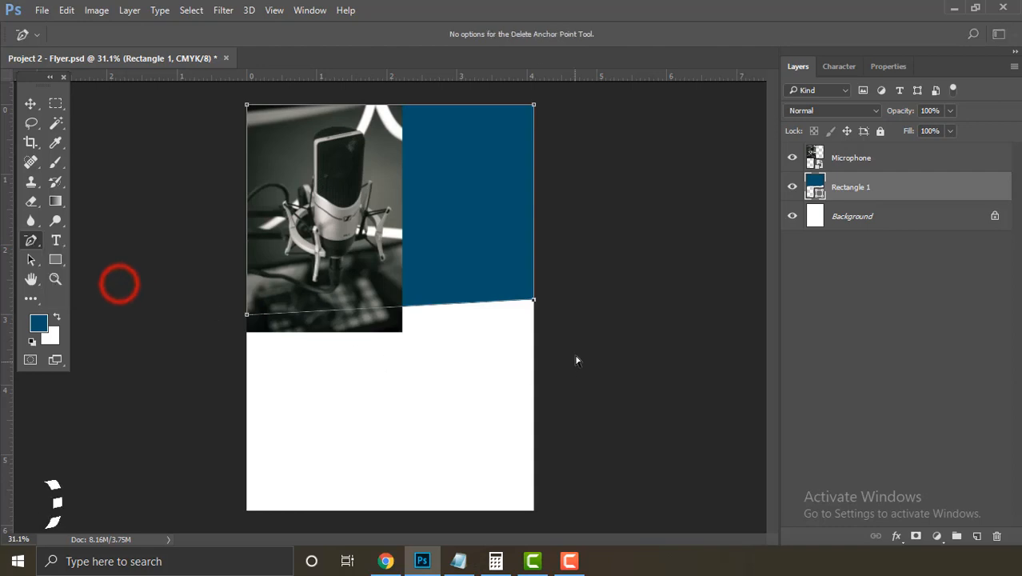
left_click(534, 301)
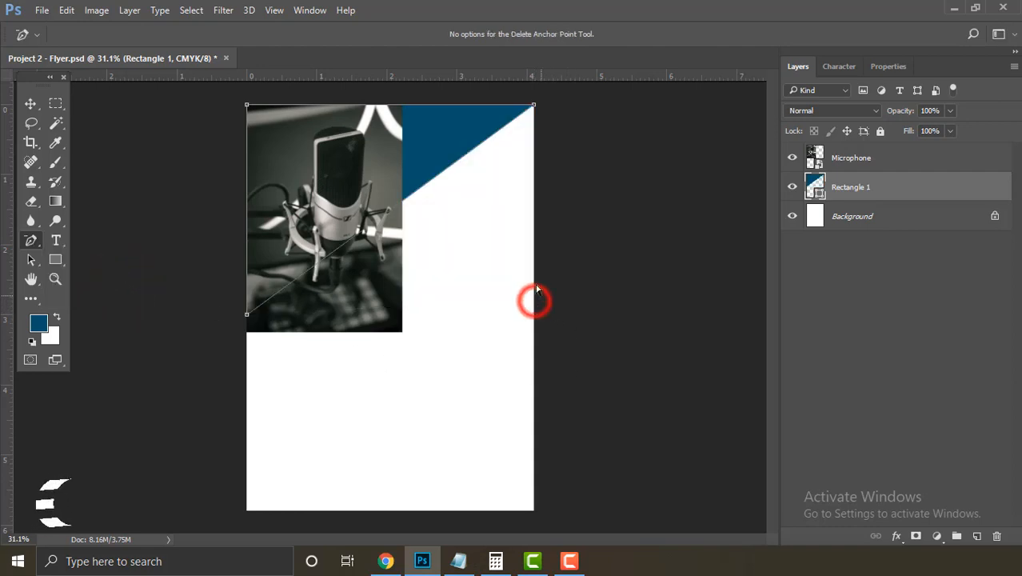
Step: Clip the Microphone photo to the triangle with Create Clipping Mask
left_click(30, 104)
left_click(729, 266)
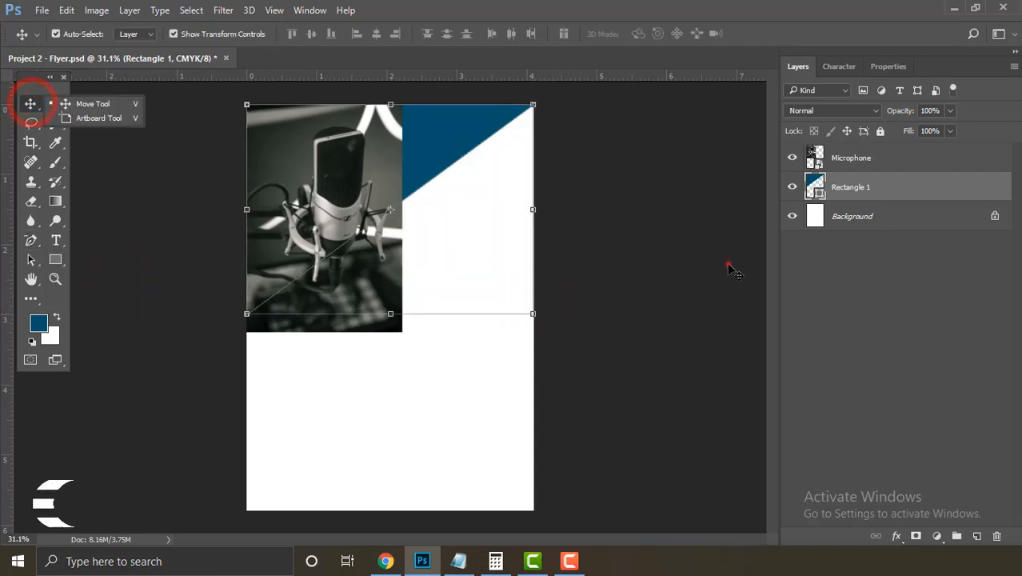
left_click(391, 294)
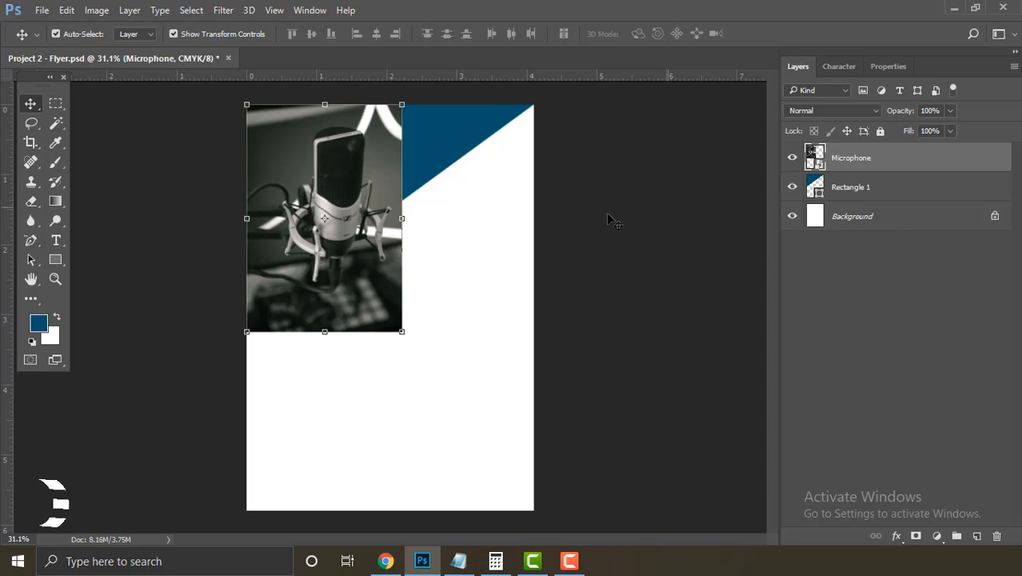
right_click(896, 165)
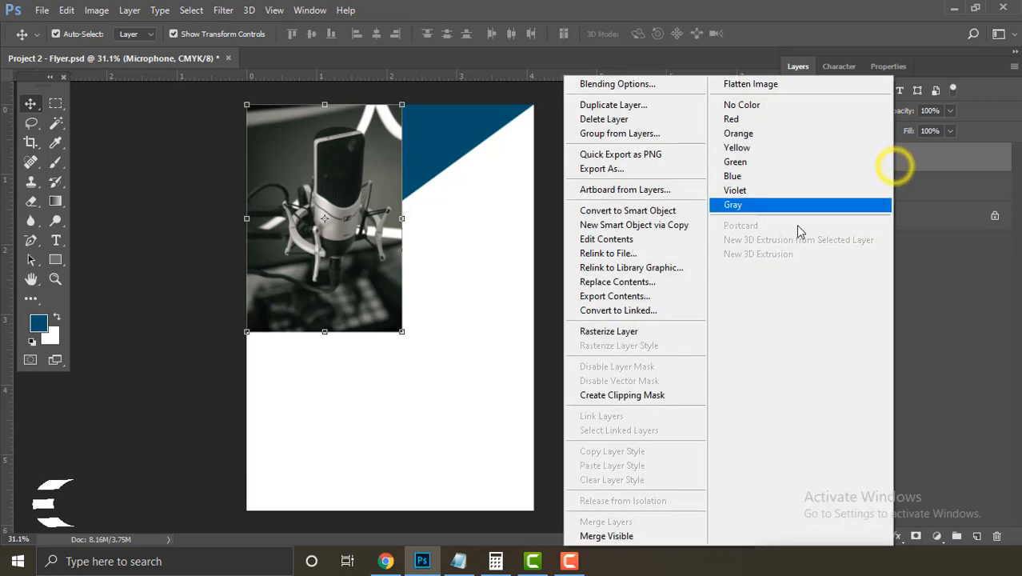
left_click(676, 393)
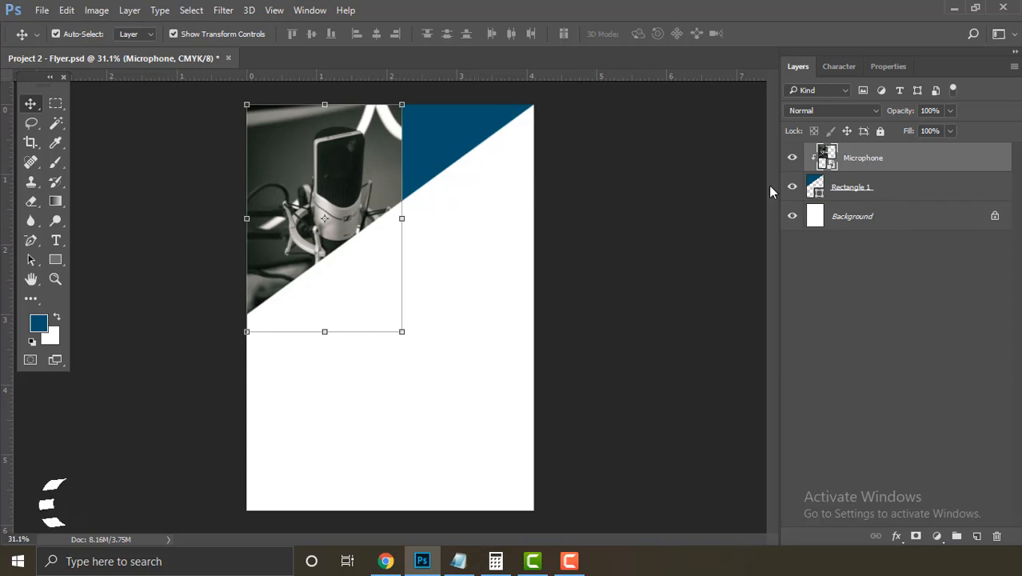
Step: Duplicate the Microphone layer and flip the copy horizontally around its right edge
right_click(911, 168)
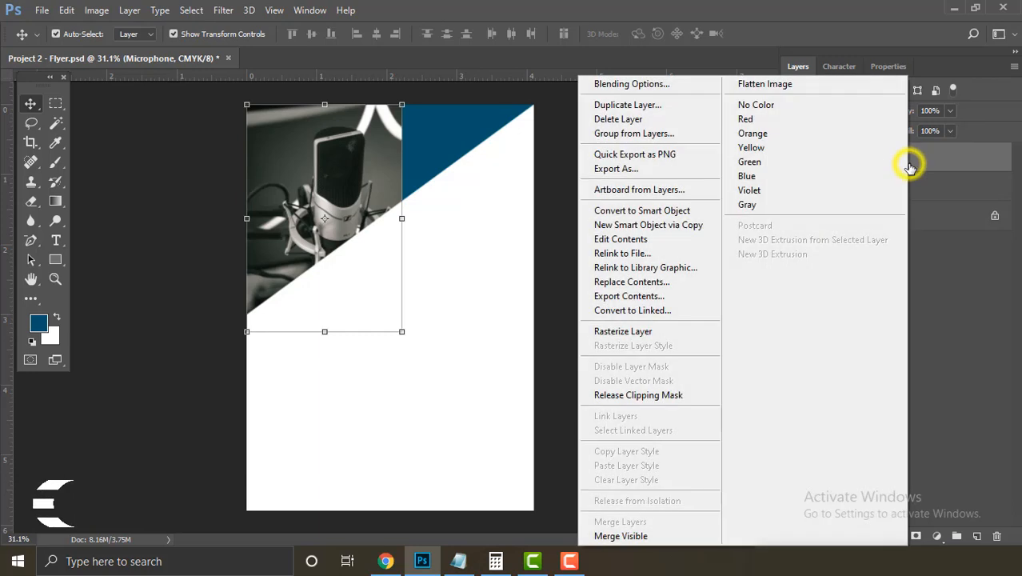
left_click(668, 107)
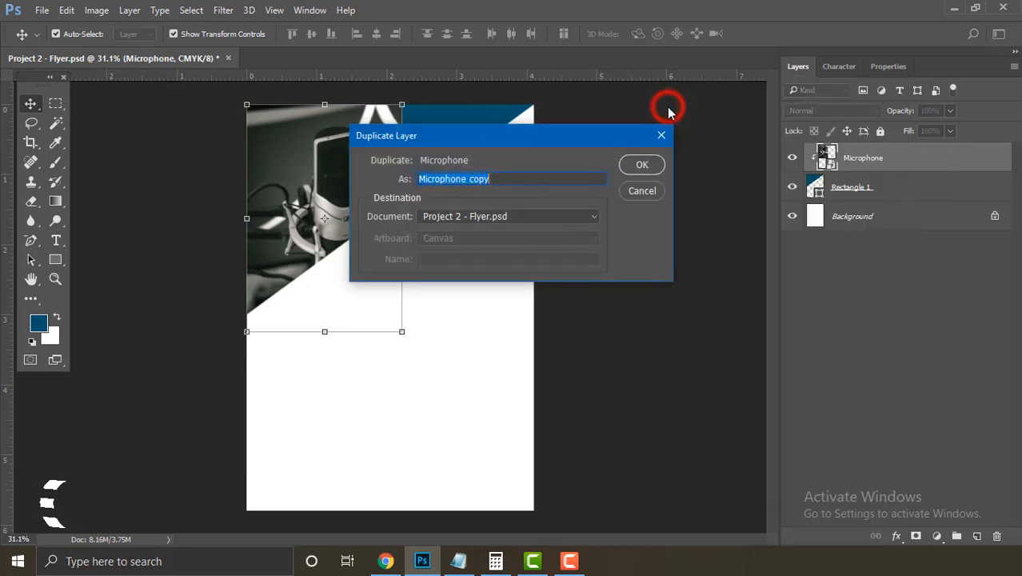
left_click(640, 165)
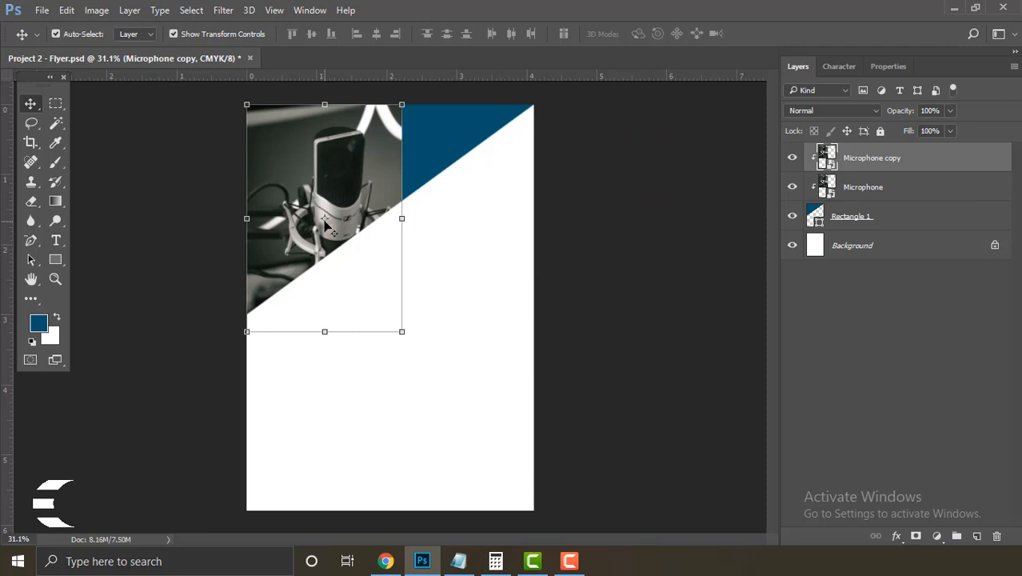
left_click_drag(325, 224, 402, 219)
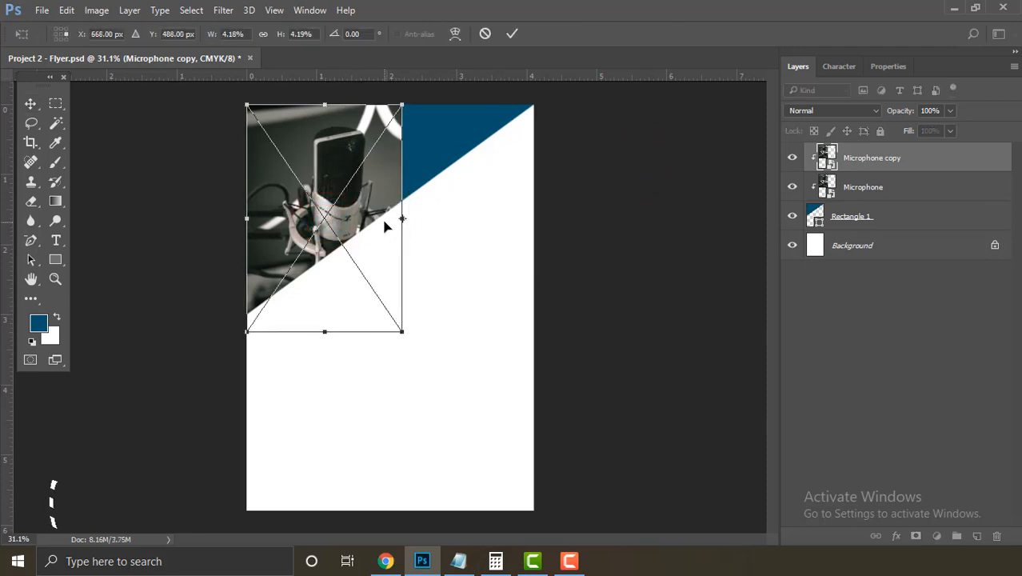
right_click(384, 225)
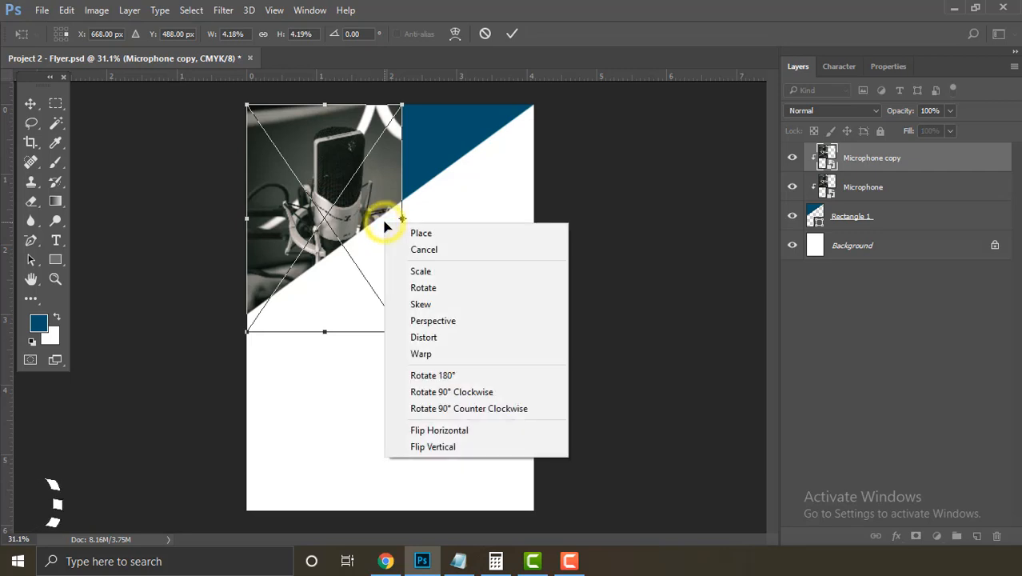
left_click(490, 430)
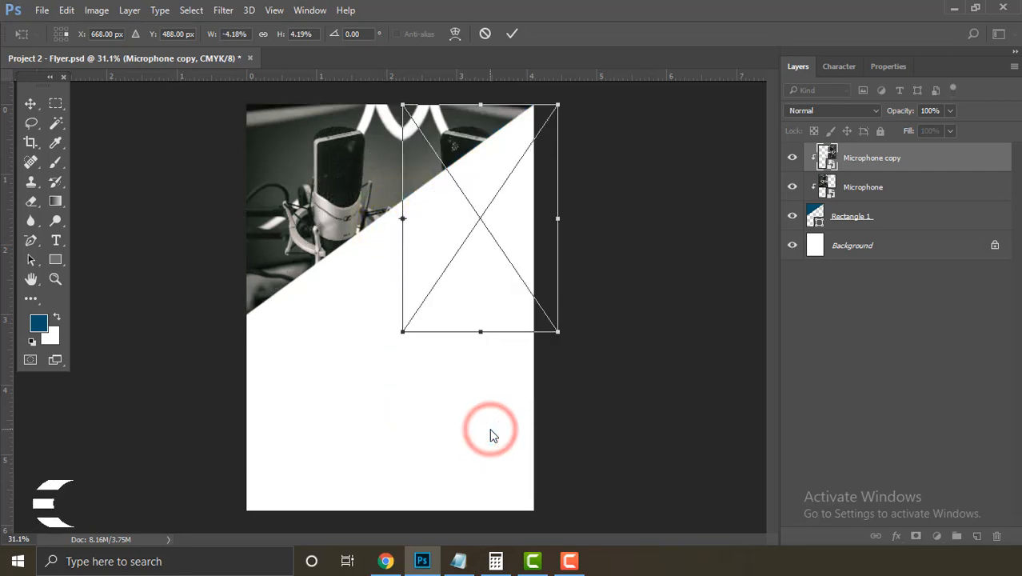
left_click(512, 35)
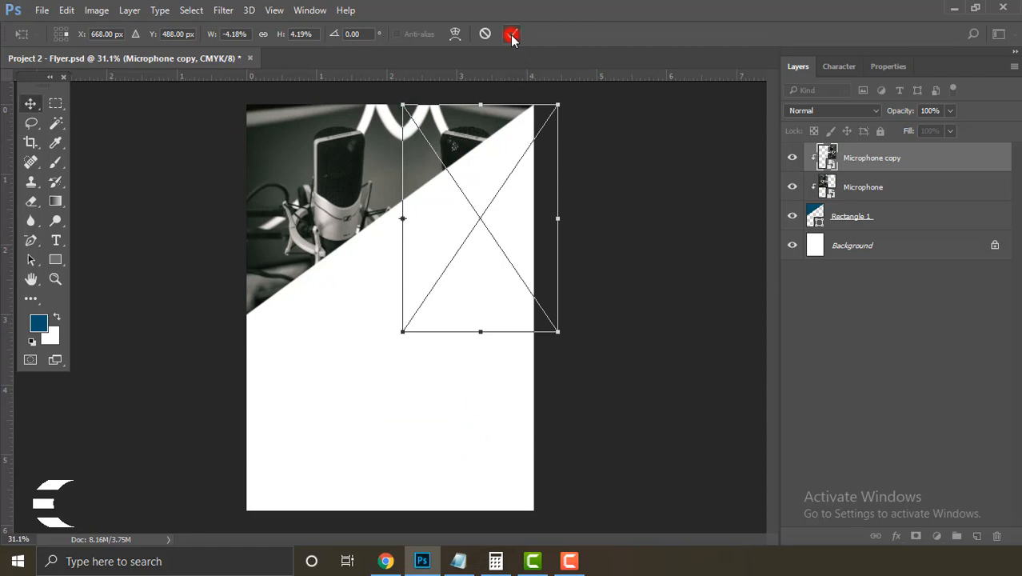
left_click(604, 218)
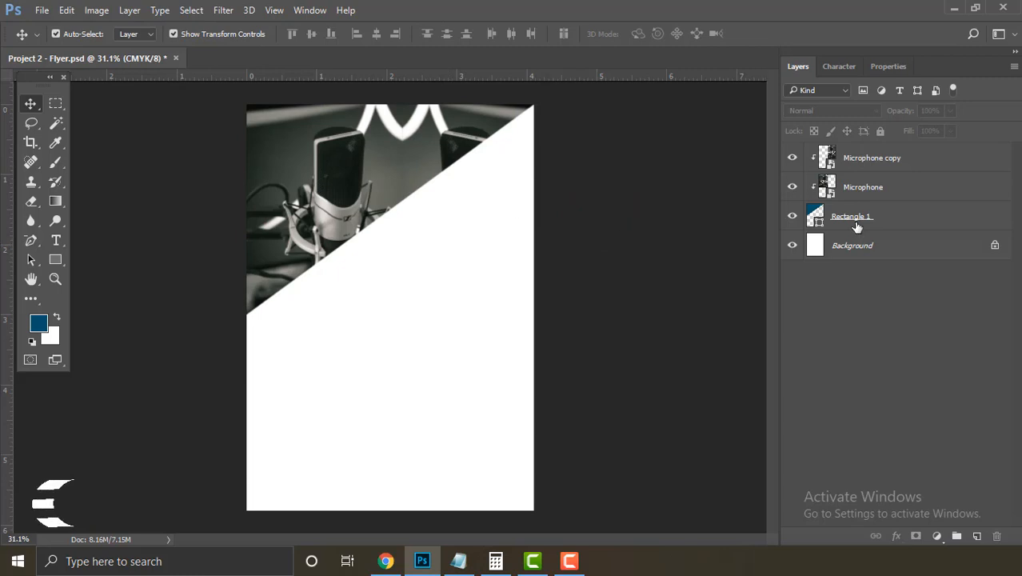
Step: Duplicate Rectangle 1 and move the copy above the microphone layers
left_click(888, 219)
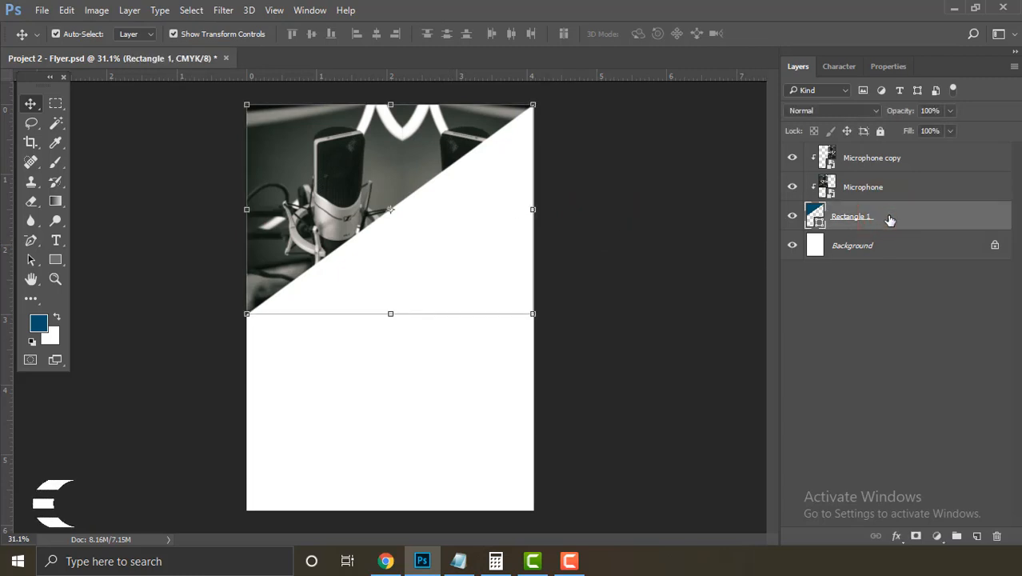
right_click(899, 221)
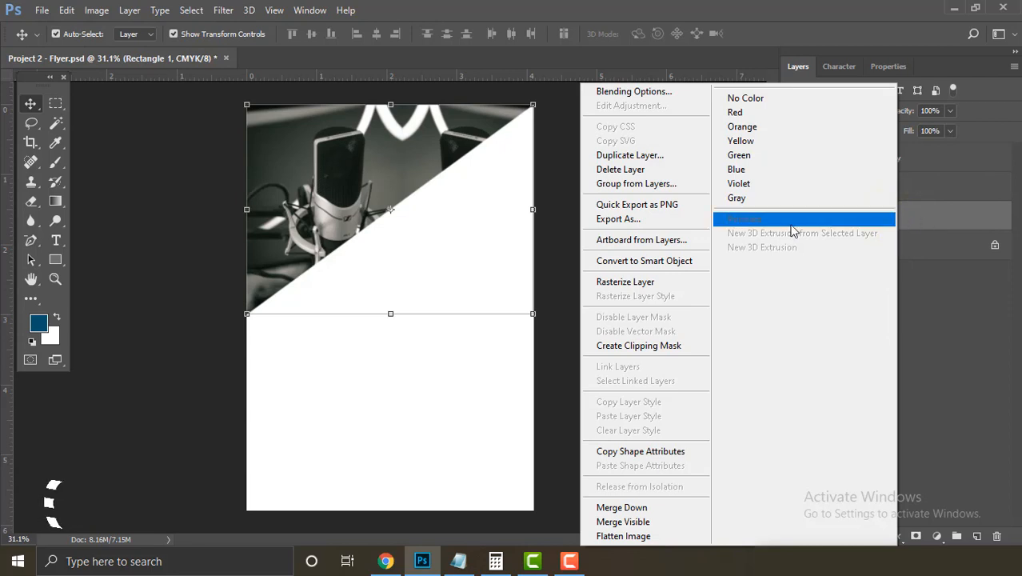
left_click(662, 158)
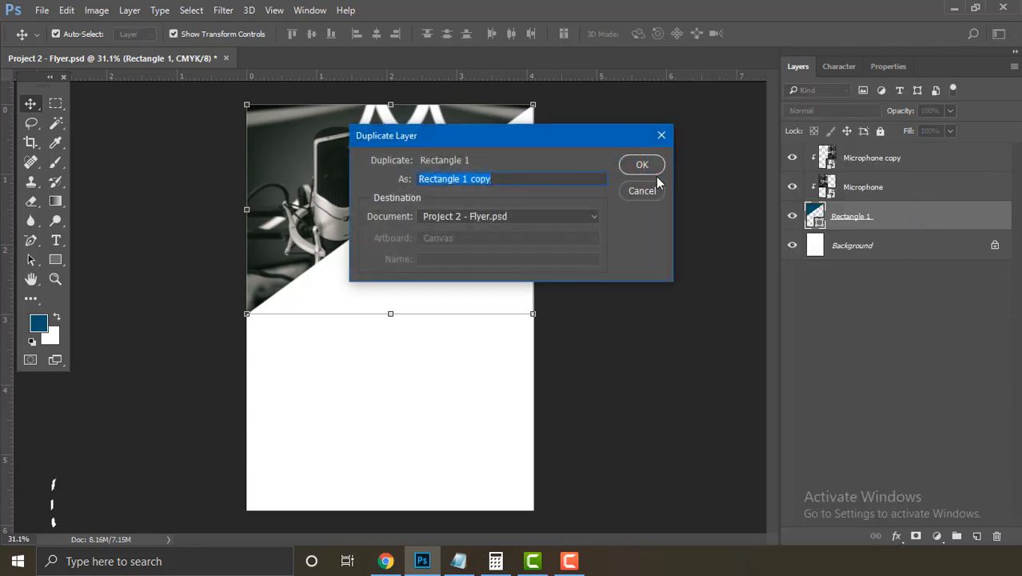
left_click(643, 164)
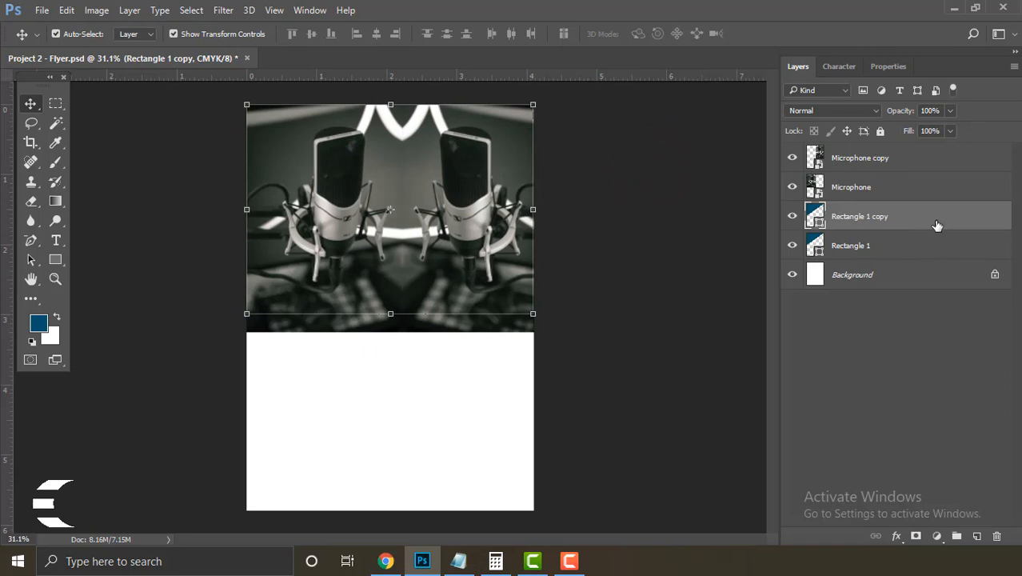
left_click_drag(933, 215, 925, 158)
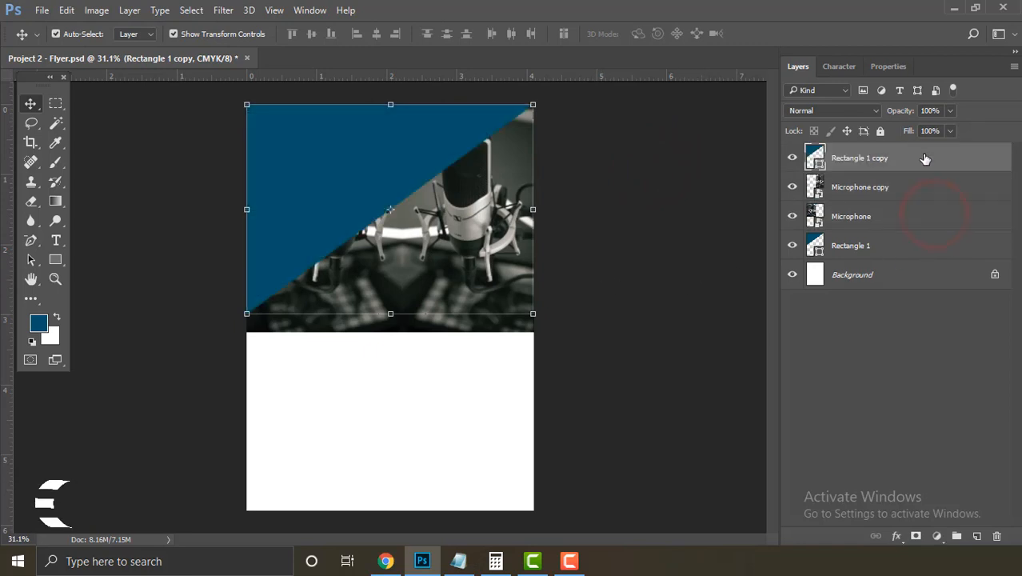
Step: Select both Microphone layers and clip them to the shape below
left_click(902, 192)
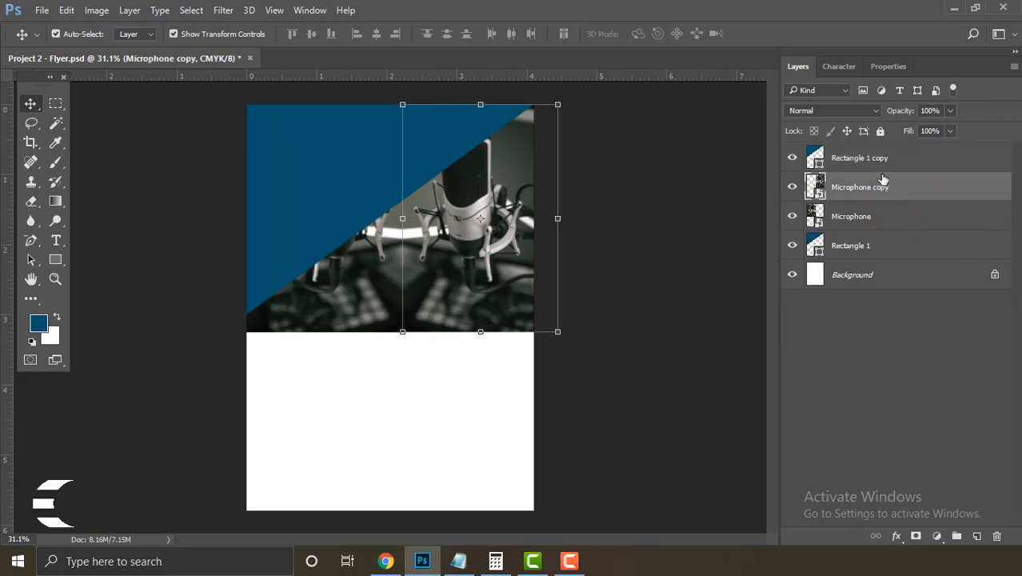
left_click(883, 249)
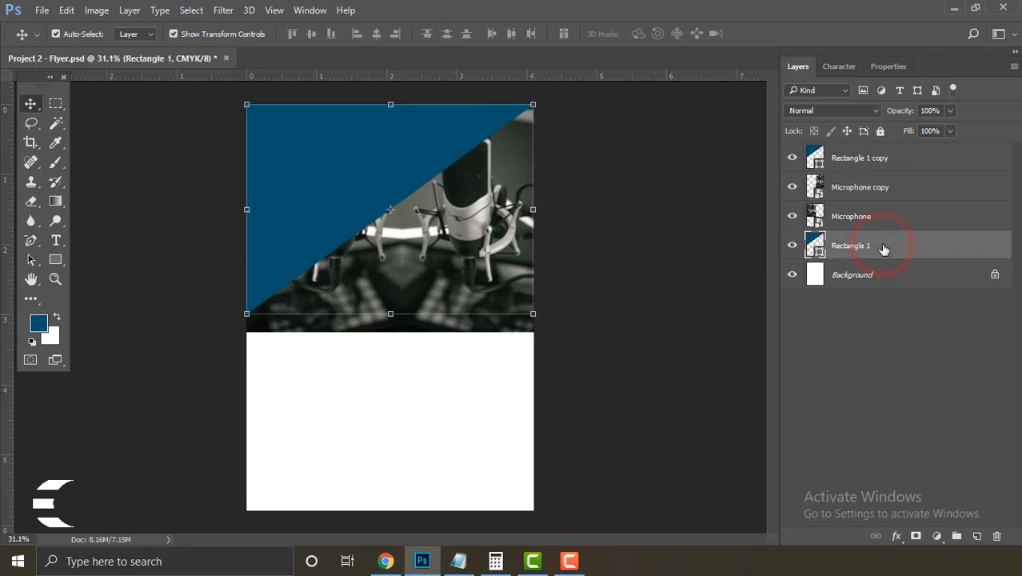
left_click(889, 194)
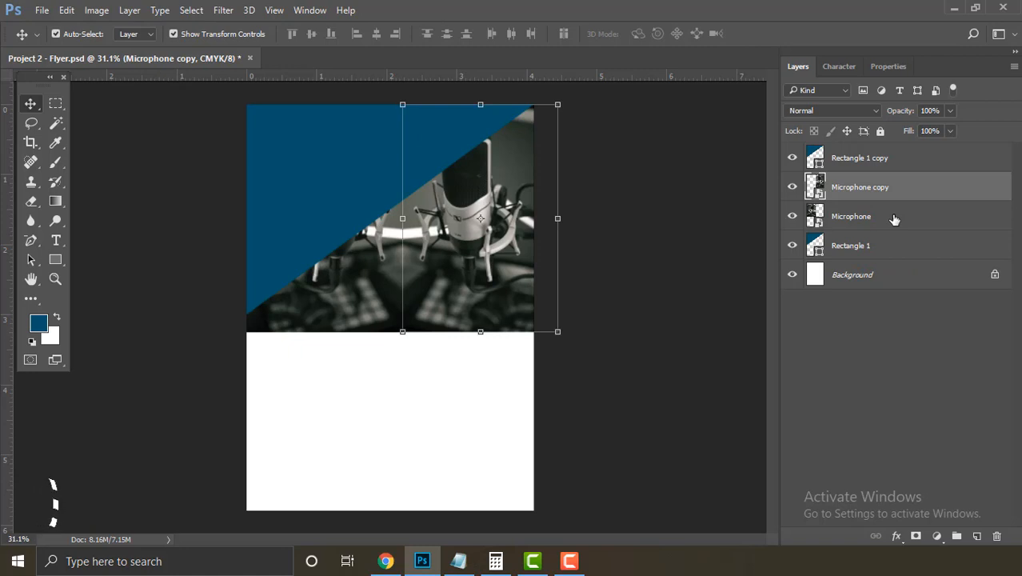
left_click(894, 217, "shift")
right_click(922, 189)
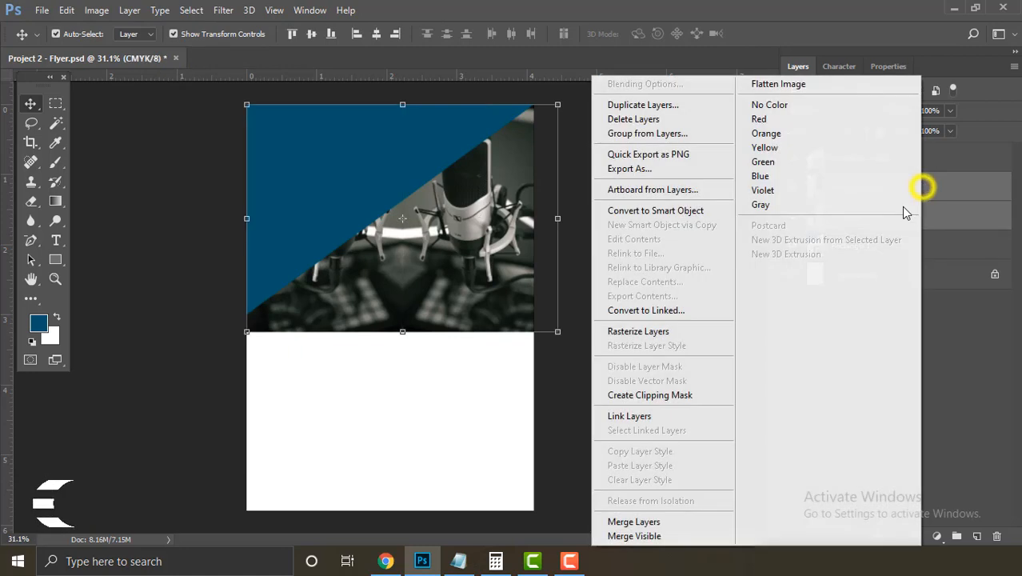
left_click(696, 395)
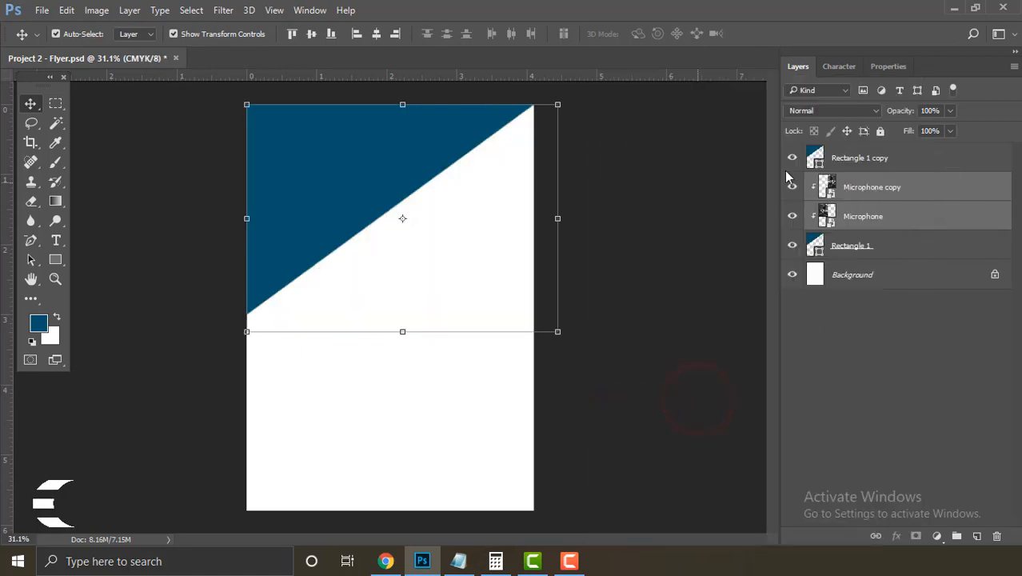
left_click(598, 224)
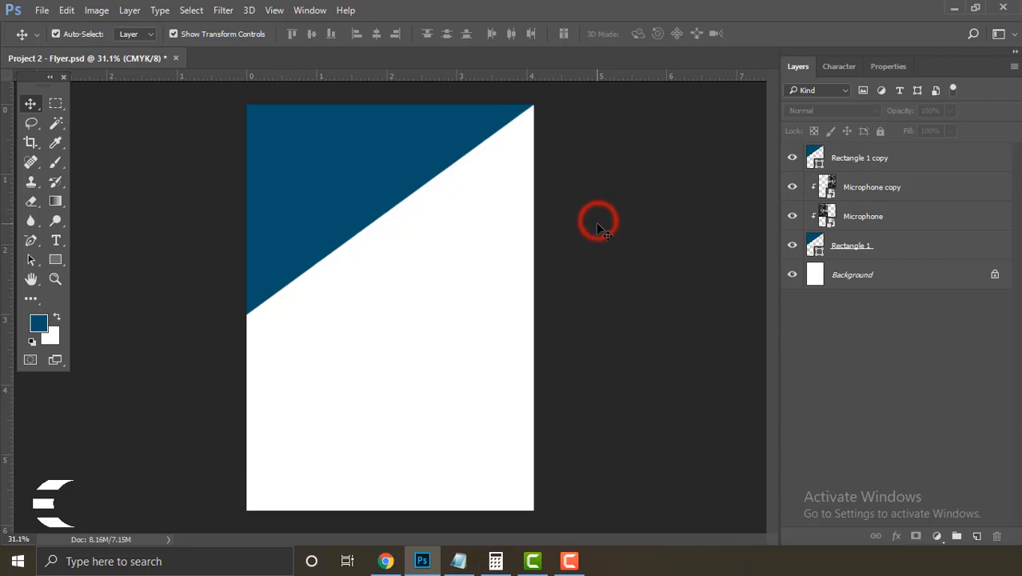
Step: Set the blue triangle layer's opacity to 80%
left_click(404, 190)
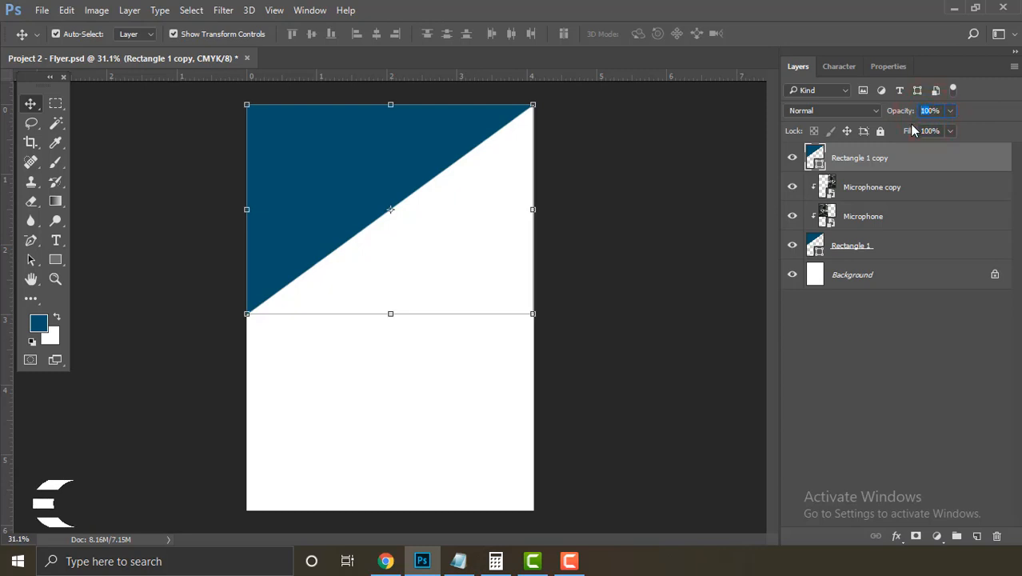
type("80")
key("Return")
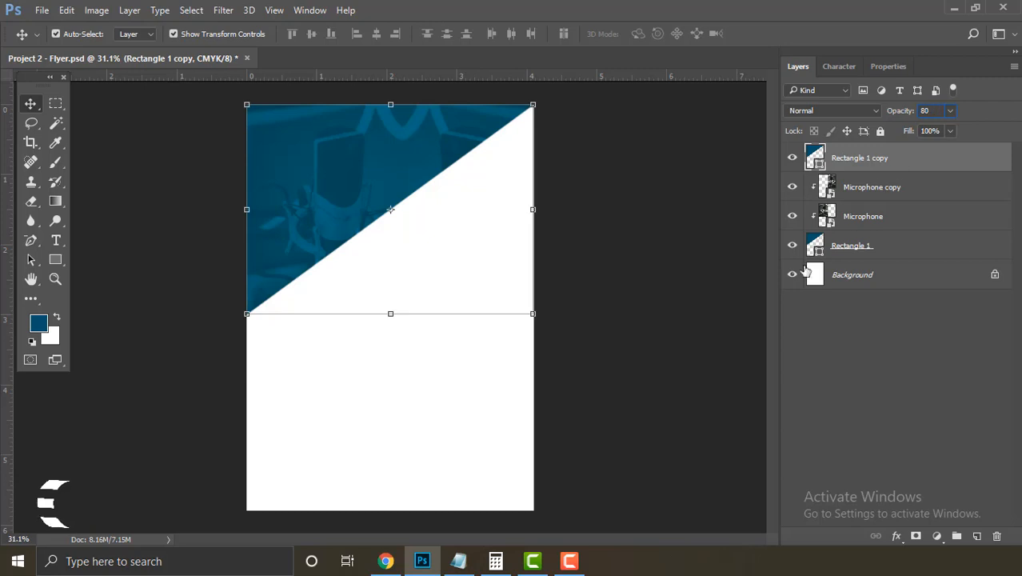
left_click(665, 341)
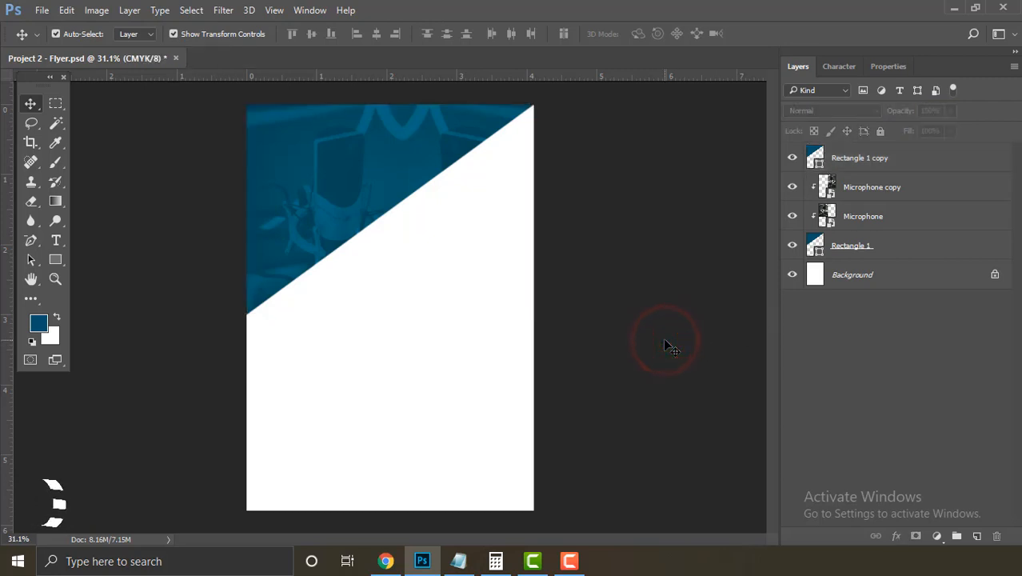
Step: Duplicate Rectangle 1 copy to create Rectangle 1 copy 2
left_click(352, 161)
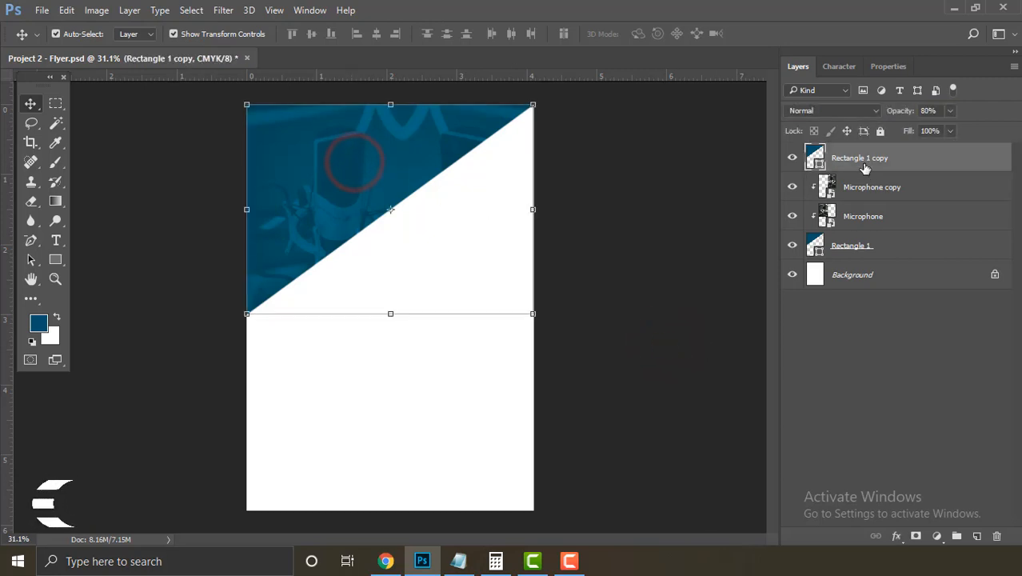
right_click(924, 161)
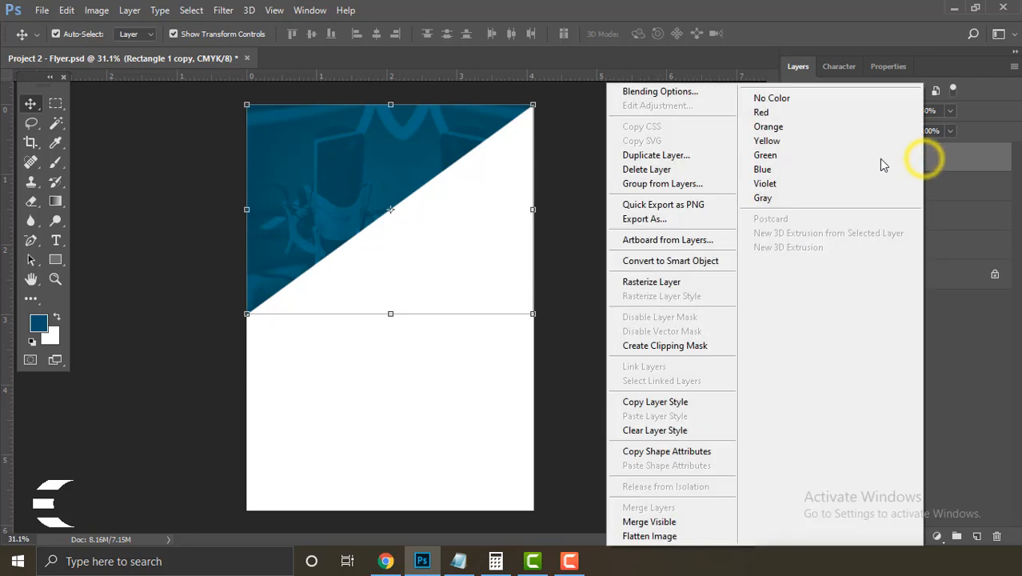
left_click(682, 156)
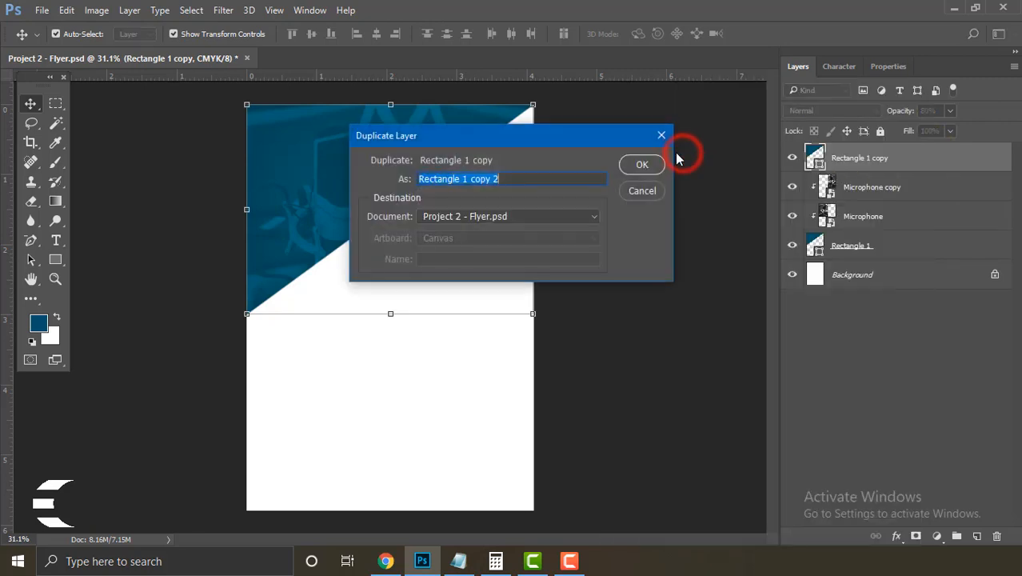
left_click(638, 170)
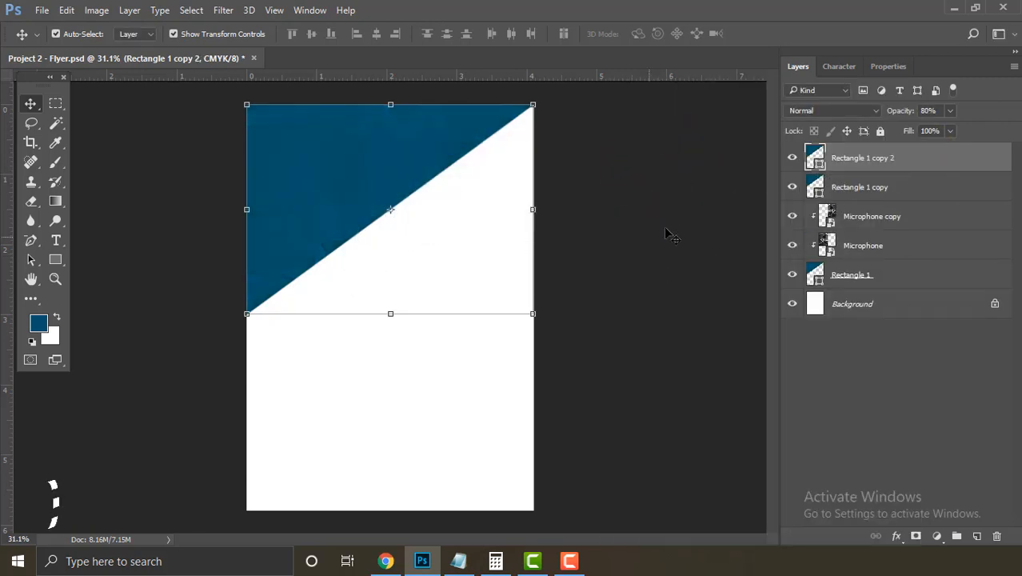
Step: Set Rectangle 1 copy's opacity to 50%
left_click(876, 160)
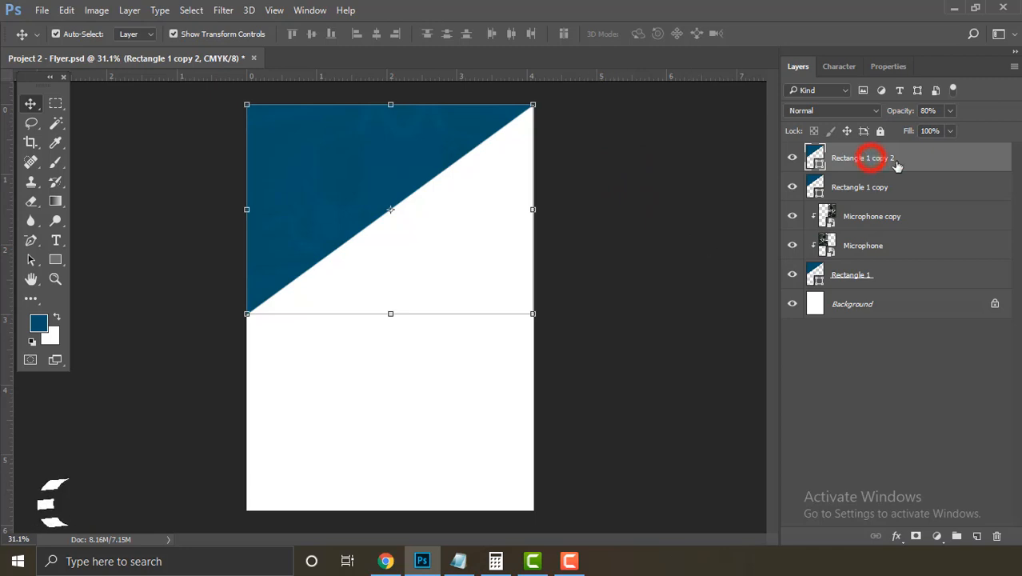
left_click(893, 188)
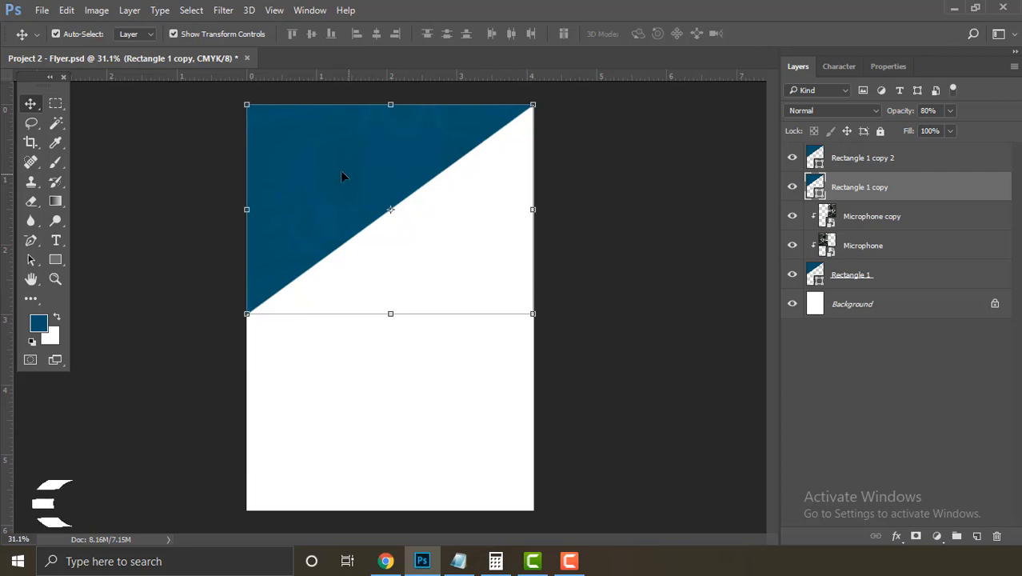
left_click(882, 159)
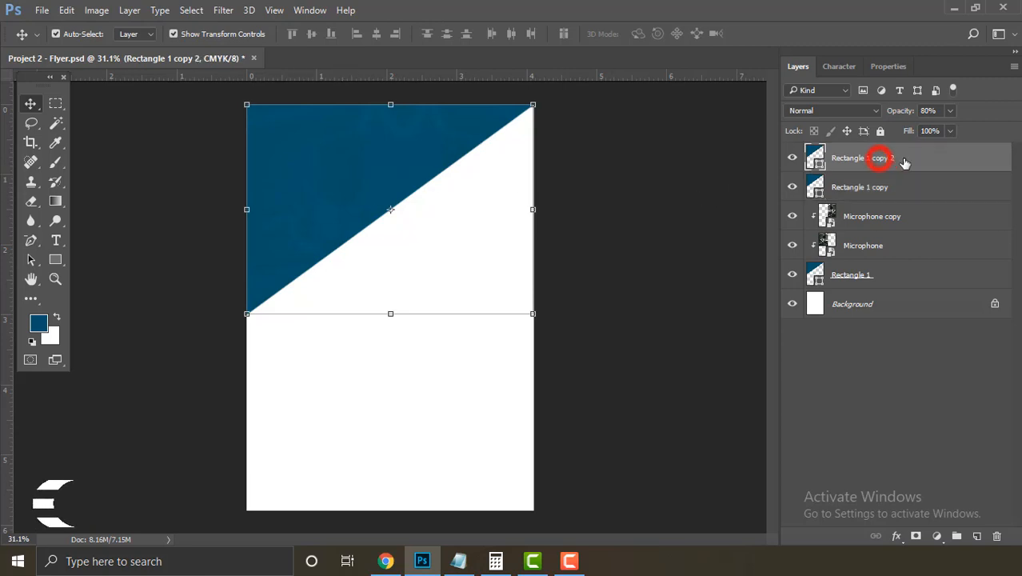
left_click(897, 183)
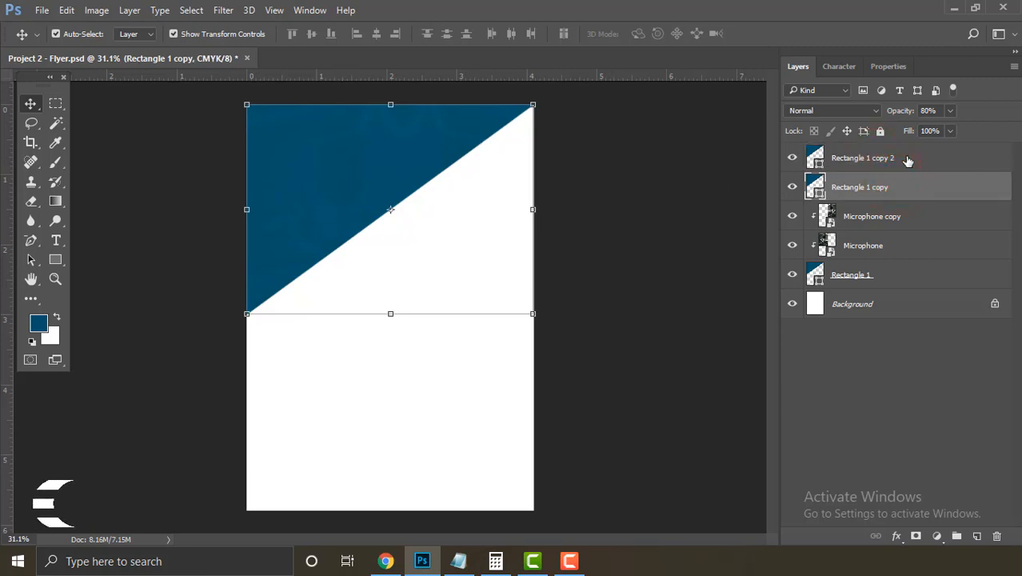
double_click(927, 111)
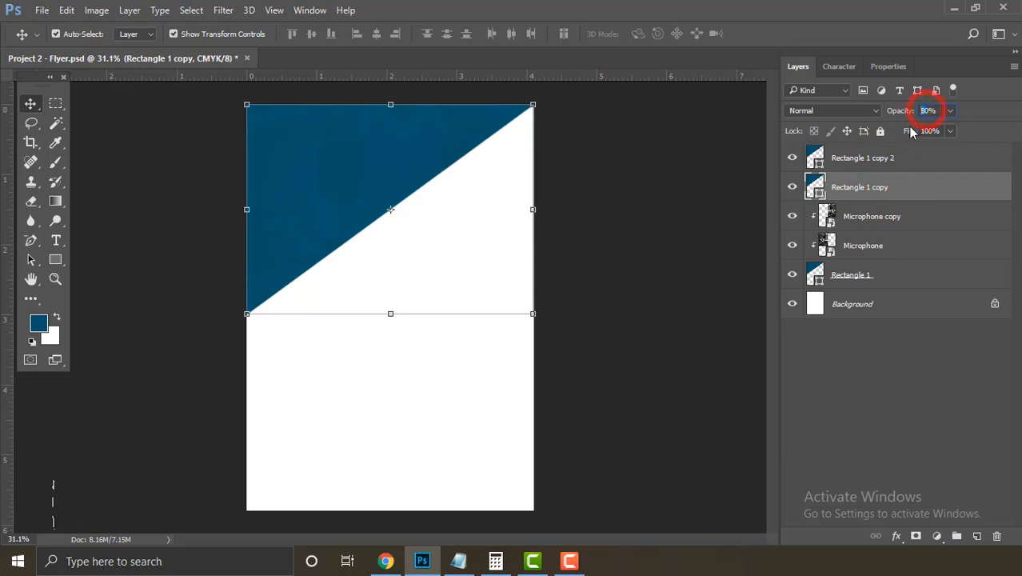
type("50")
key("Return")
left_click(678, 221)
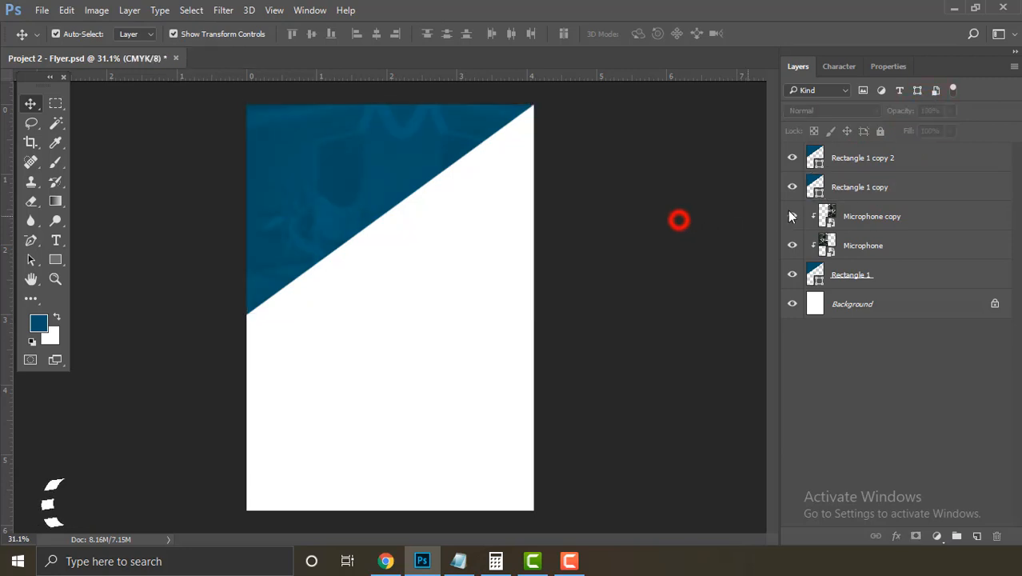
key("shift+p")
left_click(910, 189)
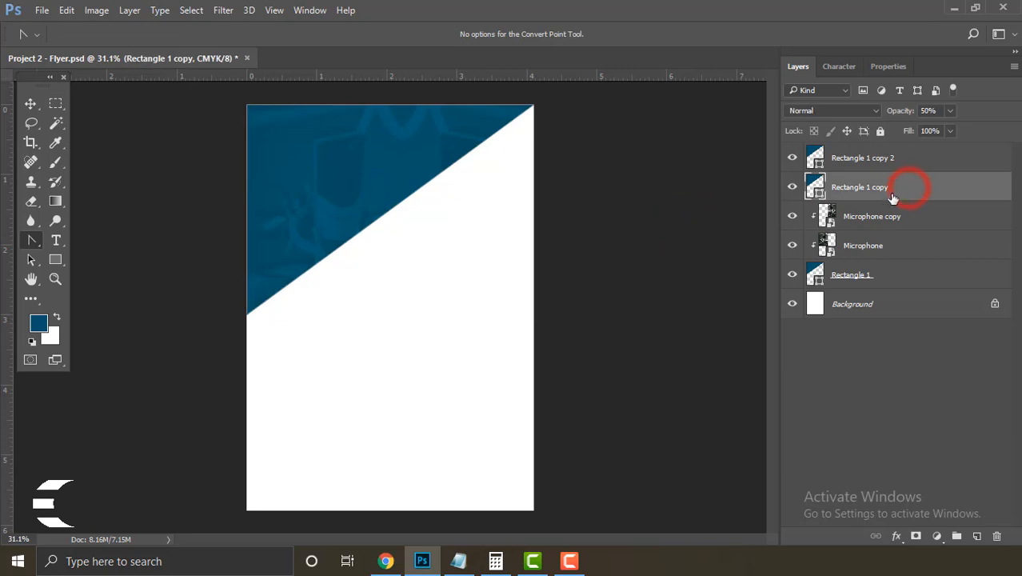
Step: Nudge the triangle's lower-left anchor down and its top-right anchor slightly right
right_click(32, 240)
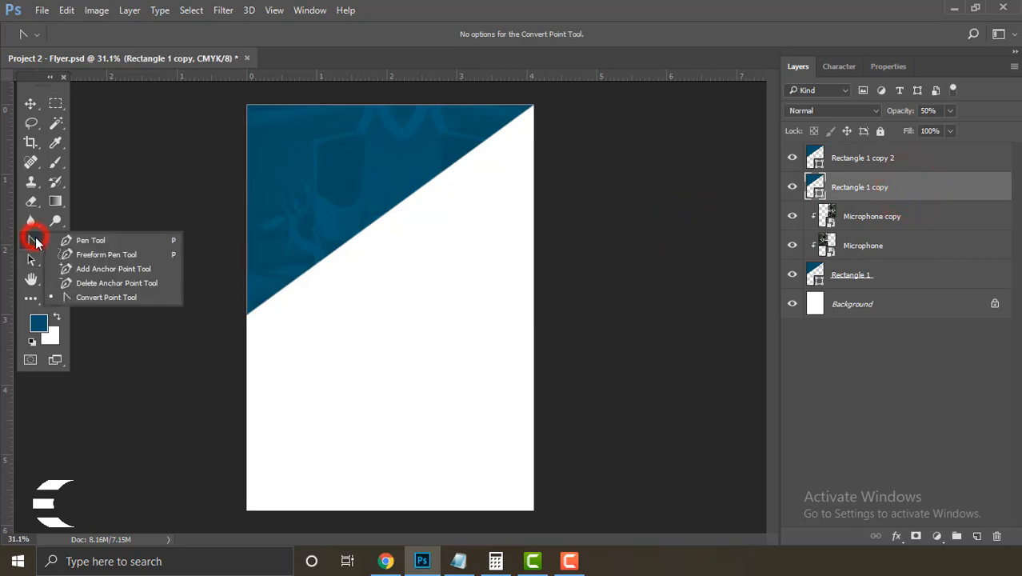
left_click(97, 294)
left_click(249, 314)
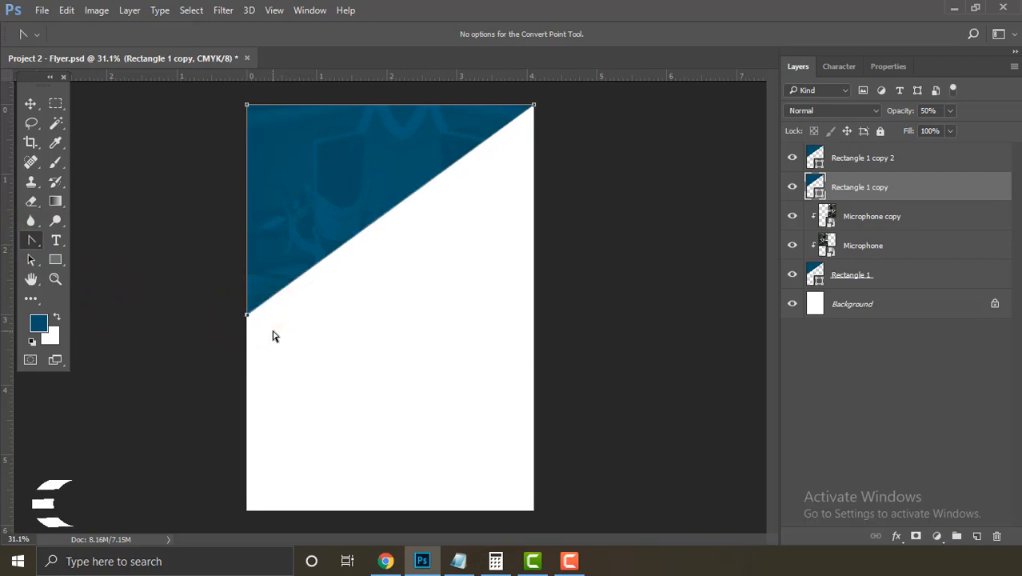
key("shift+Down")
key("shift+Down")
key("shift+Down")
key("shift+Down")
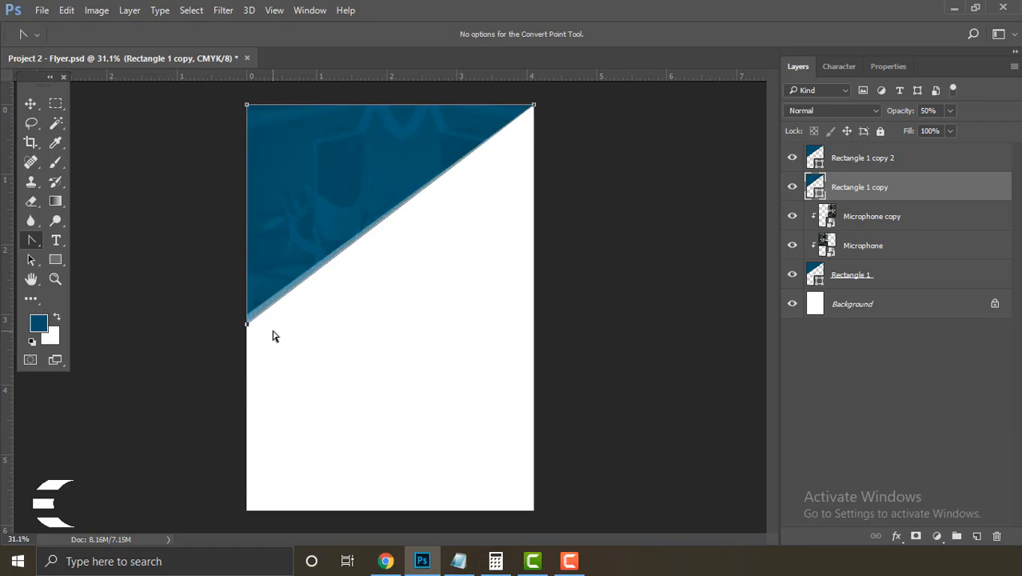
key("Return")
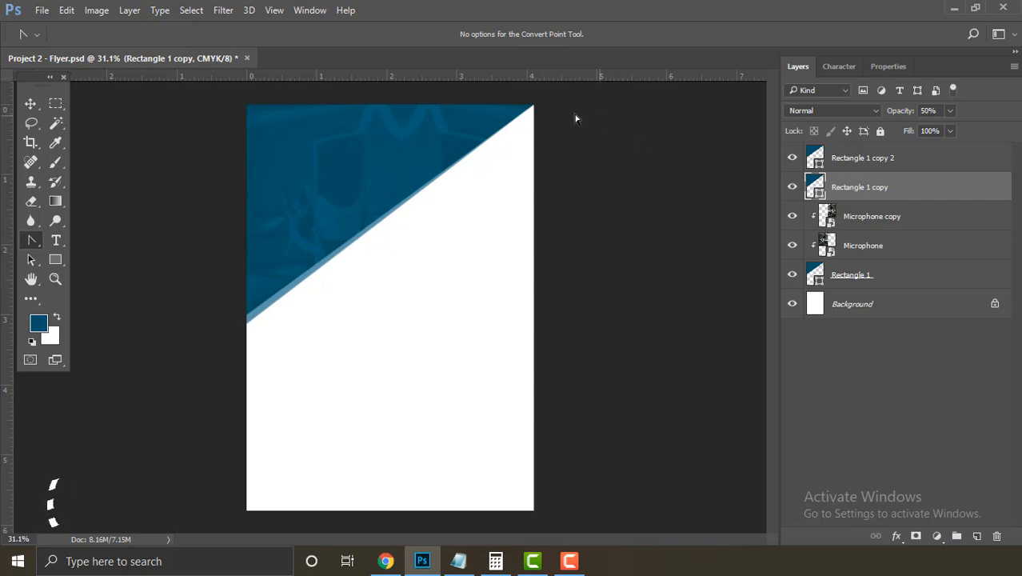
left_click(529, 108)
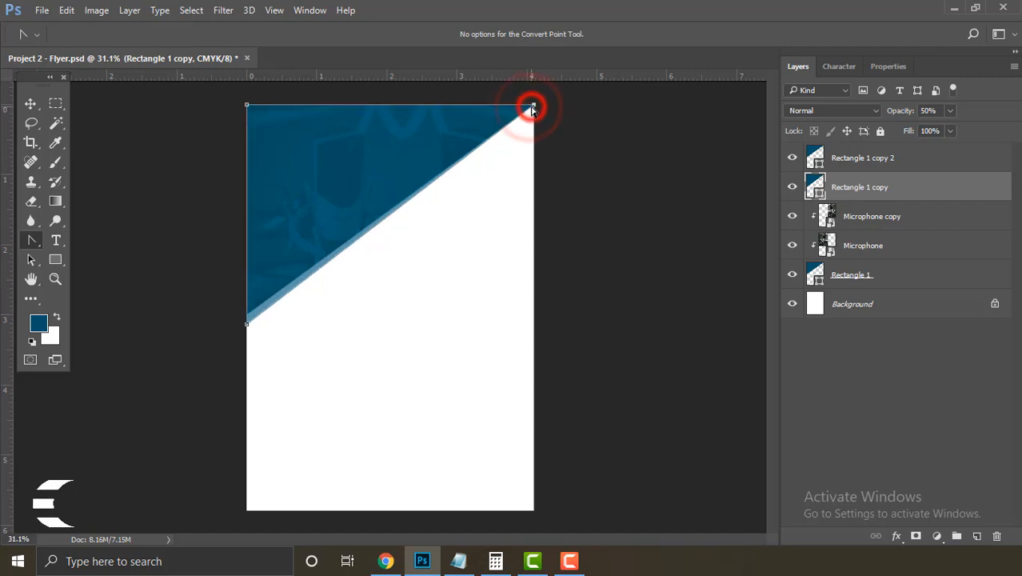
key("Right")
key("Right")
key("Right")
key("Right")
key("Right")
key("Right")
key("Right")
key("Right")
key("Right")
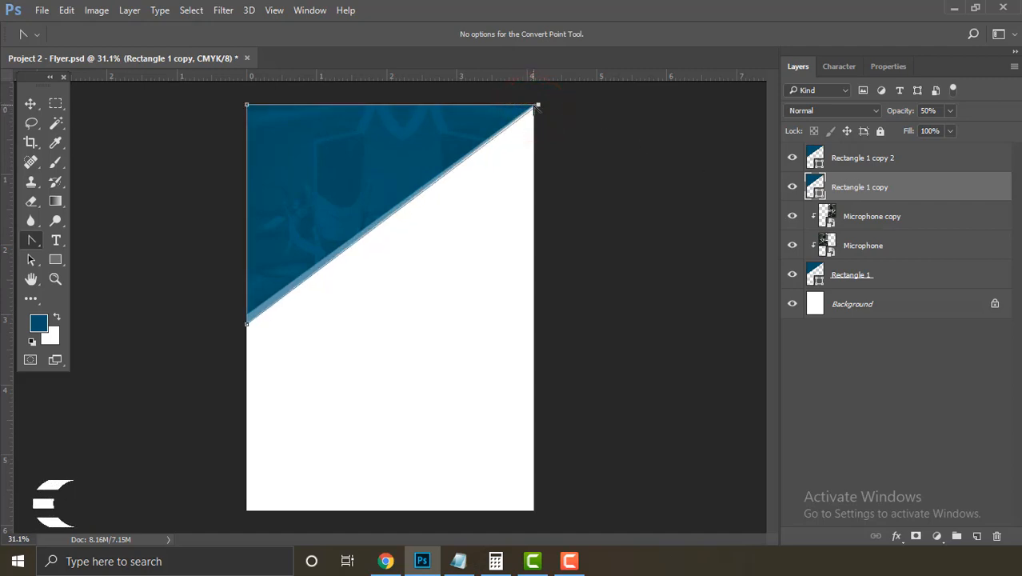
key("Right")
key("Right")
key("Return")
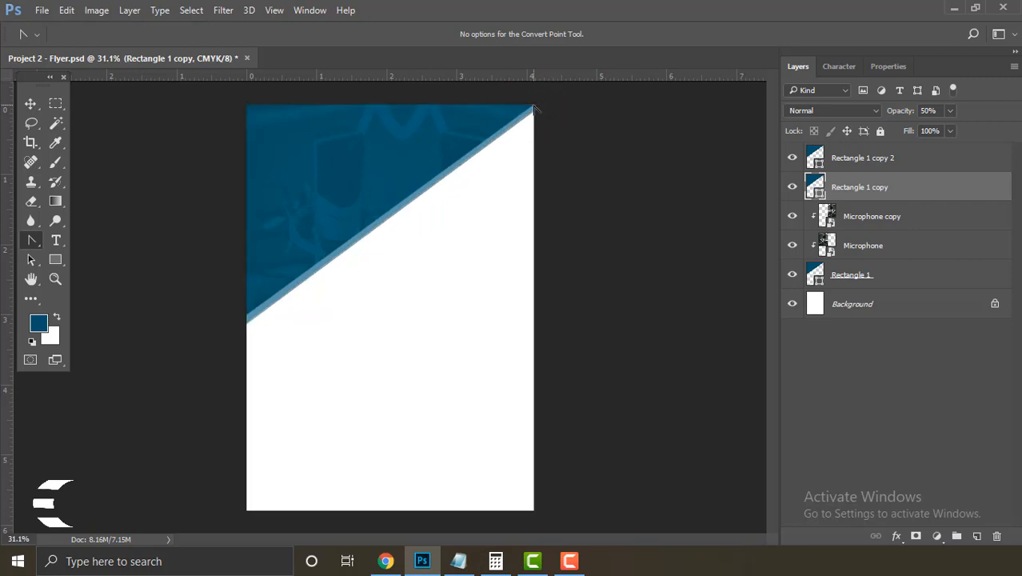
key("v")
left_click(544, 524)
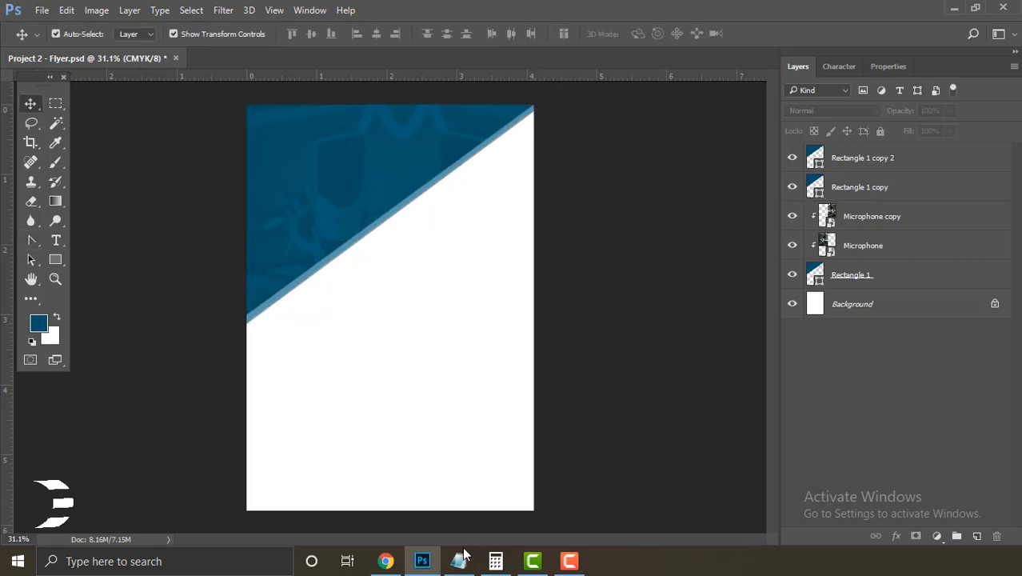
Step: Copy the headline 'A Conference on Voiceover' from Info.txt in Notepad
left_click(460, 562)
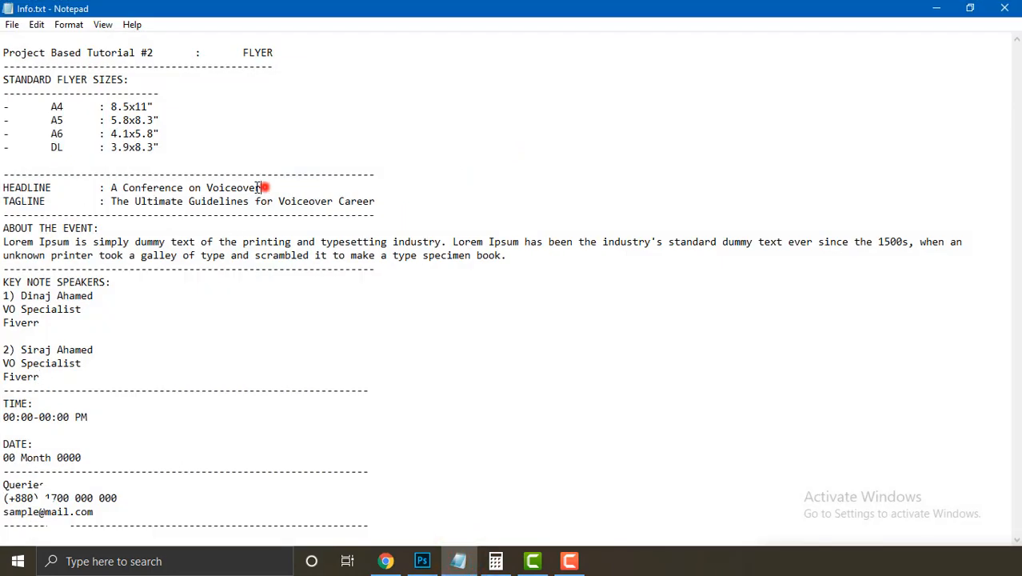
left_click_drag(261, 188, 112, 188)
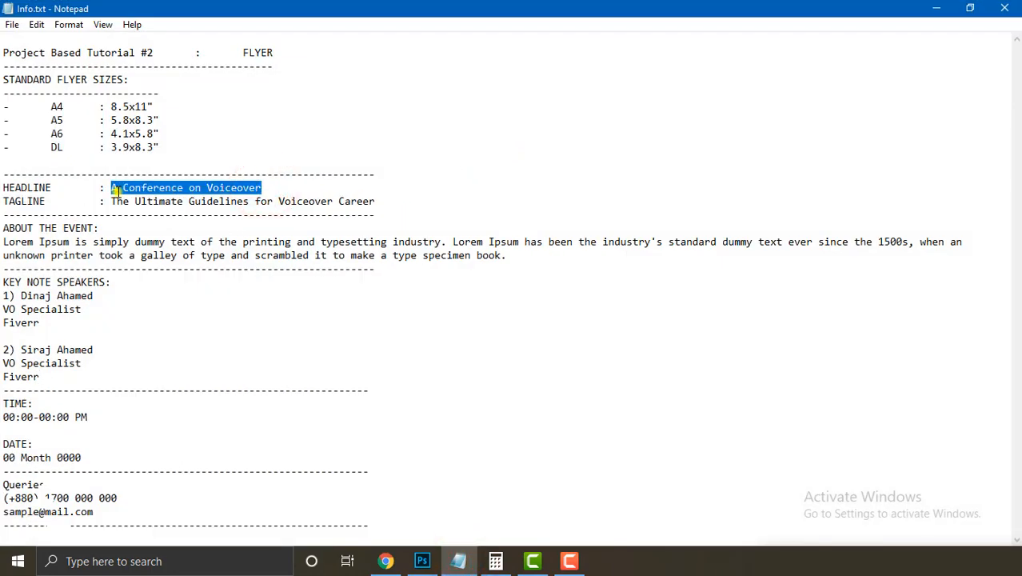
right_click(115, 190)
left_click(148, 237)
Step: Paste the headline as left-aligned Oswald Bold text near the page's top left
left_click(424, 560)
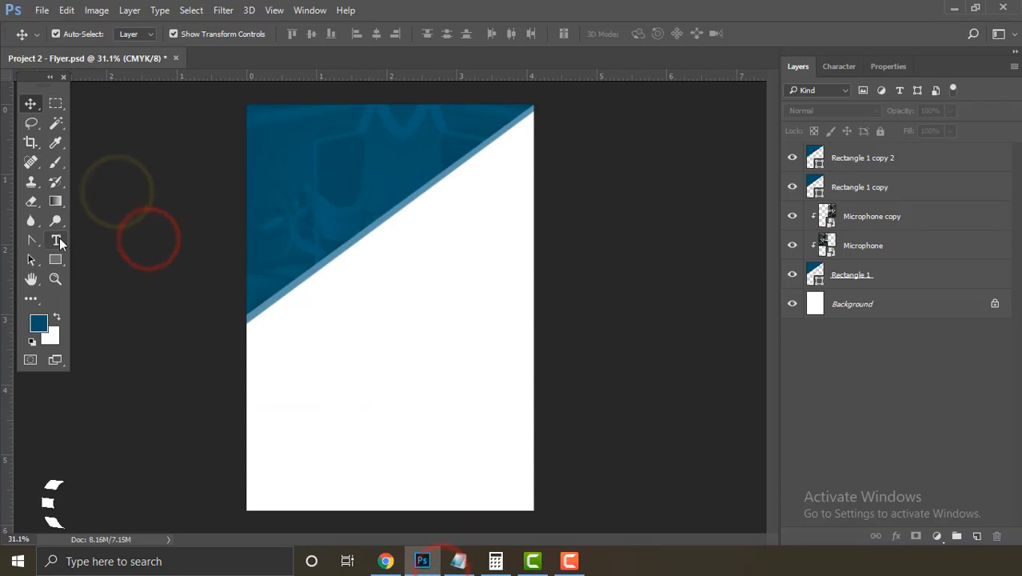
left_click(59, 239)
left_click(31, 107)
left_click(140, 205)
left_click(60, 240)
left_click(93, 238)
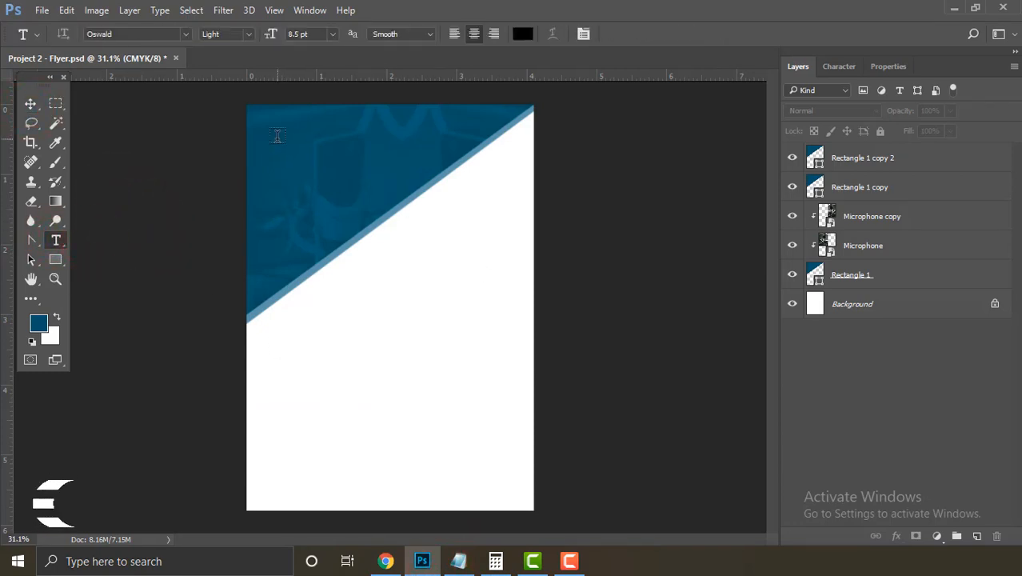
left_click(277, 137)
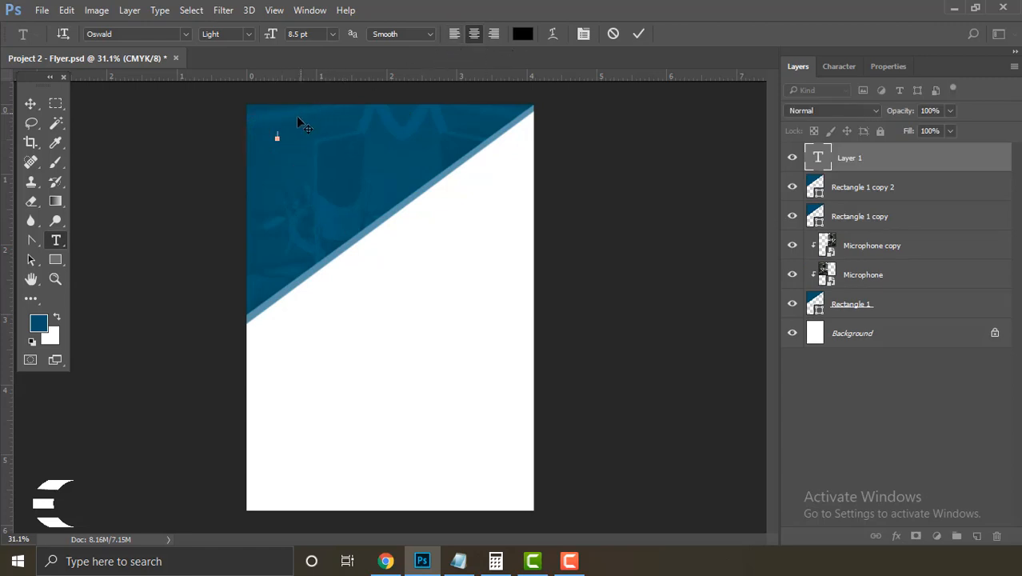
left_click(453, 34)
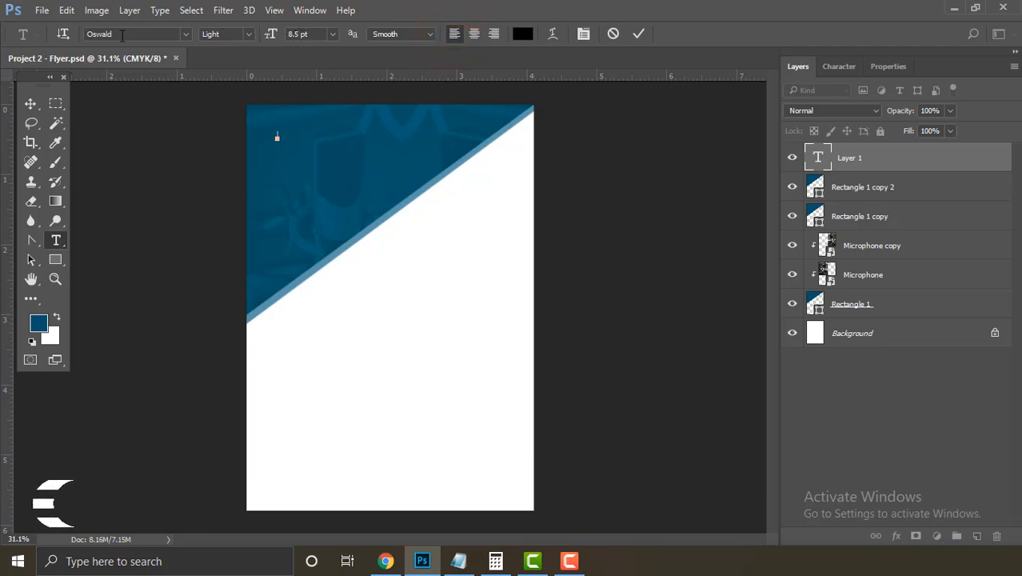
left_click(251, 33)
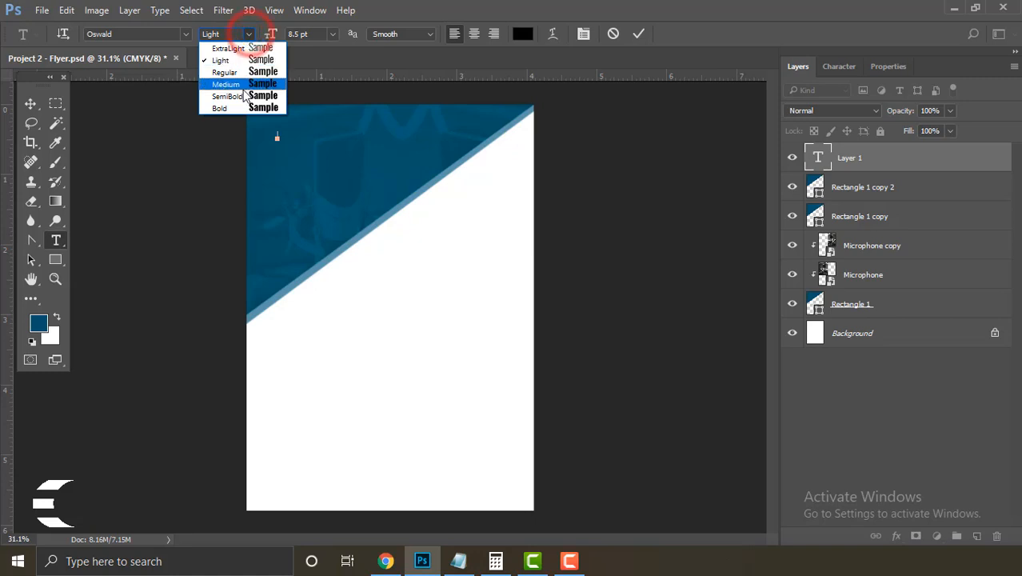
left_click(235, 104)
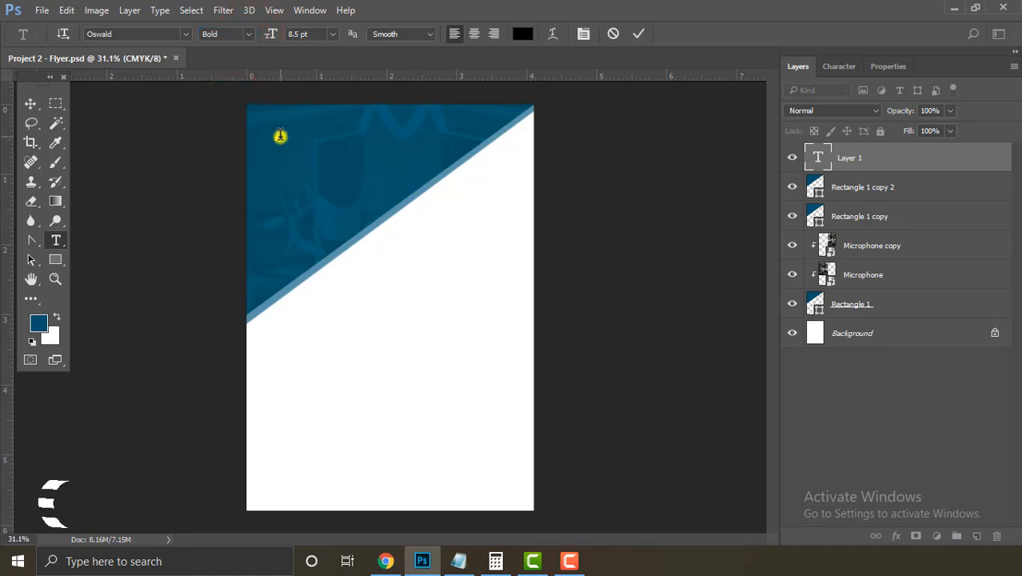
right_click(280, 136)
left_click(346, 202)
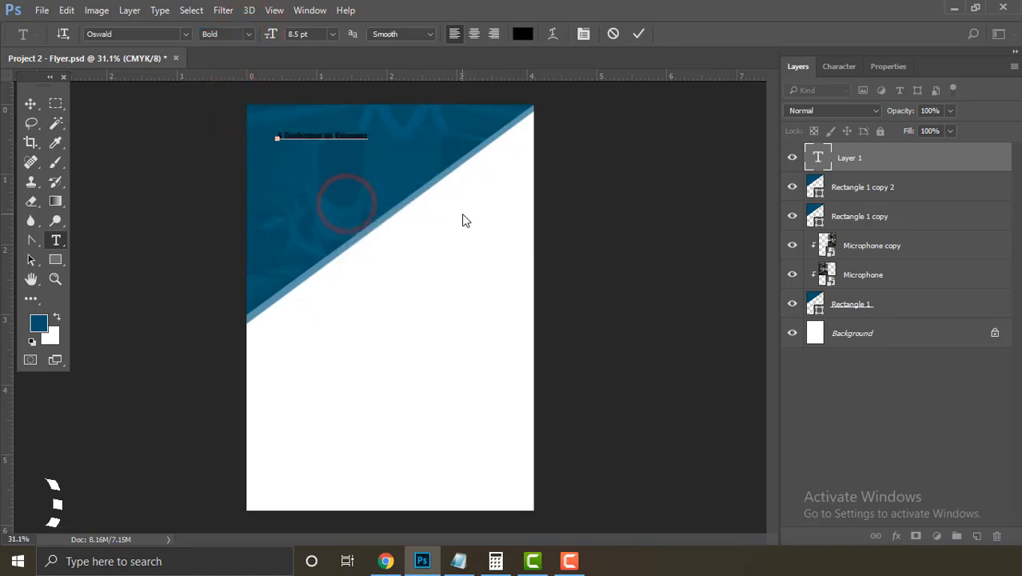
Step: Set the headline to 20 pt and choose white as its text colour
double_click(819, 159)
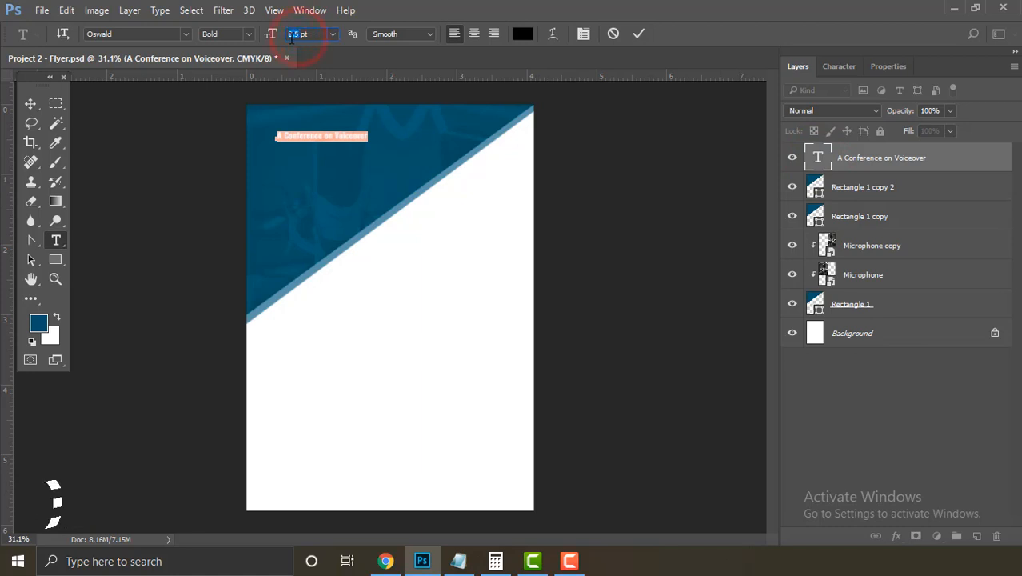
type("12")
key("Return")
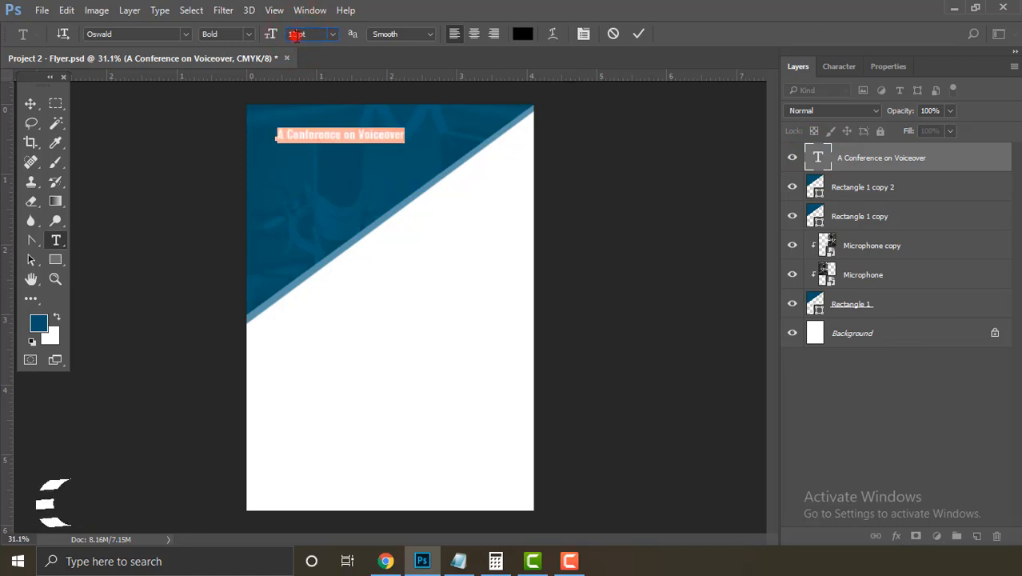
type("20")
key("Return")
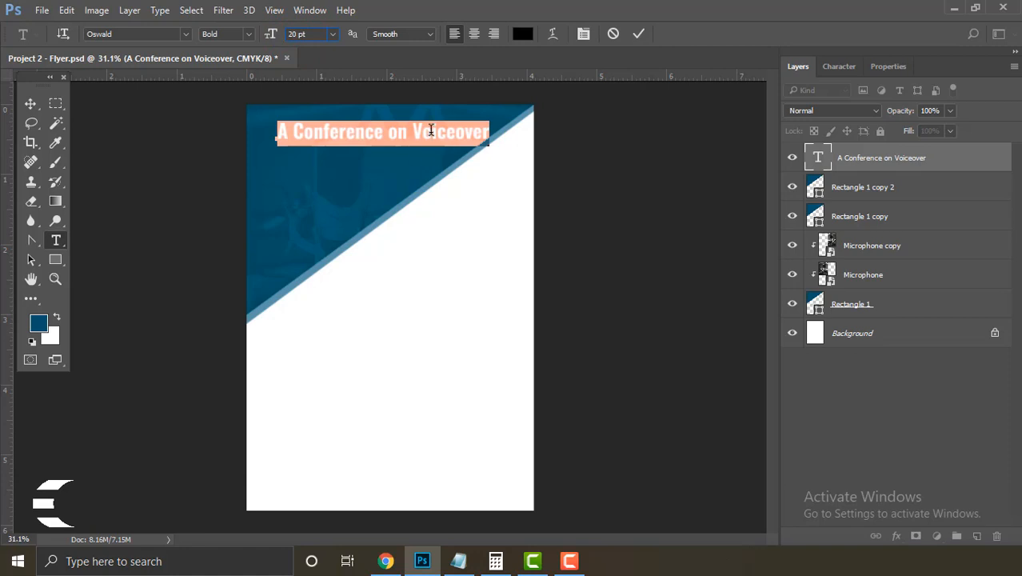
left_click(395, 137)
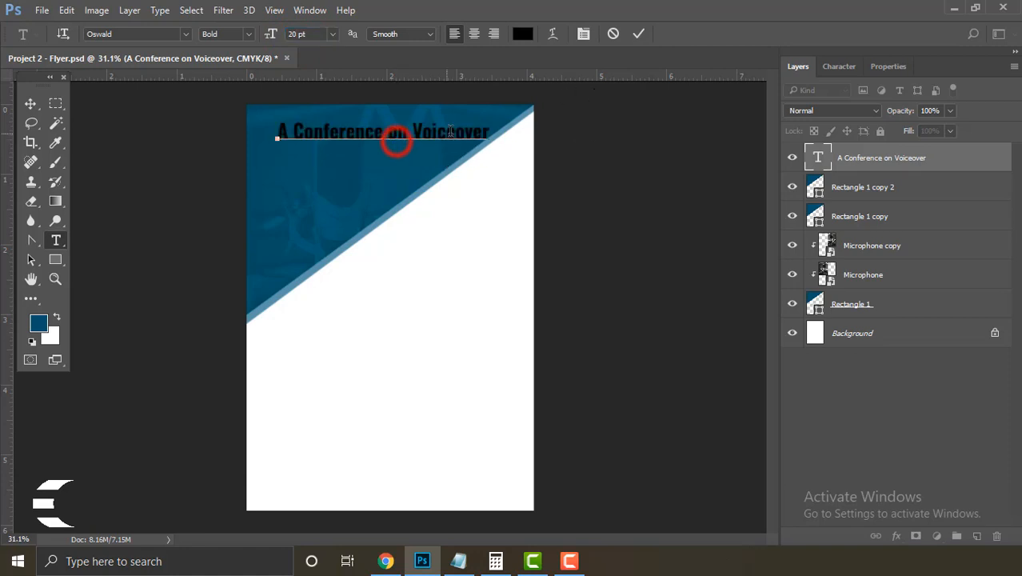
triple_click(489, 130)
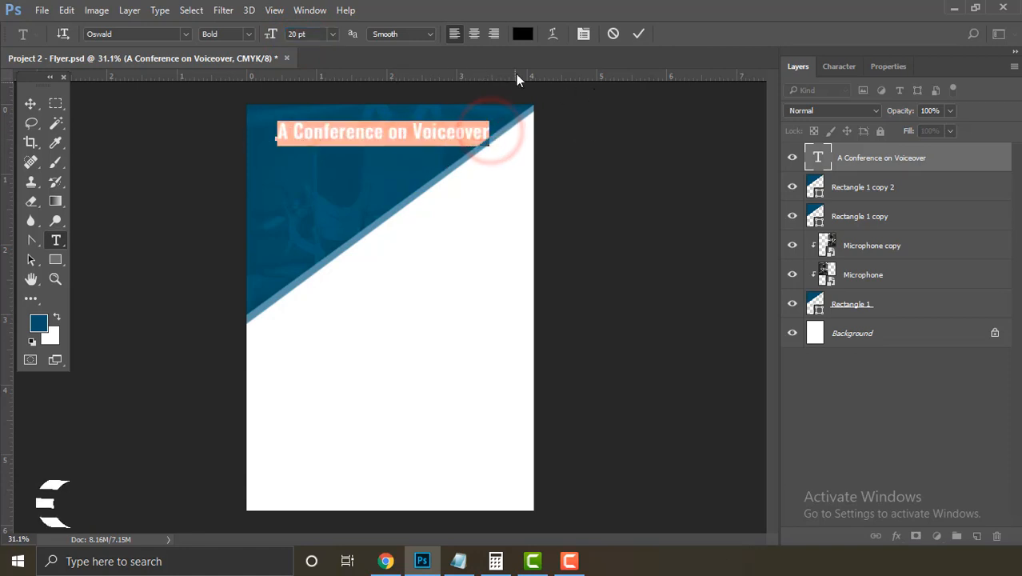
left_click(522, 33)
left_click(429, 284)
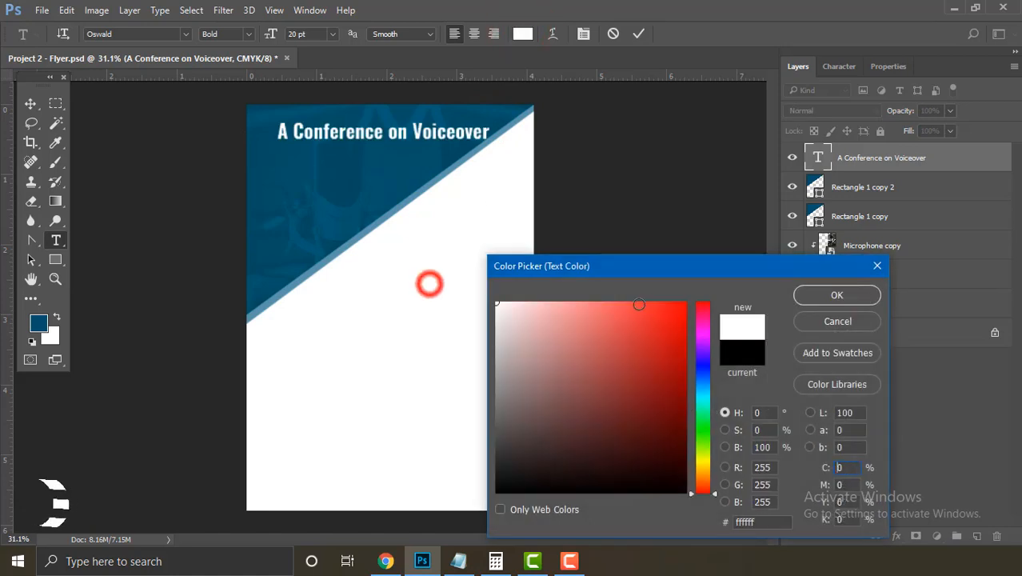
Step: Confirm white, then break the headline before 'Voiceover' onto a second line
left_click(822, 297)
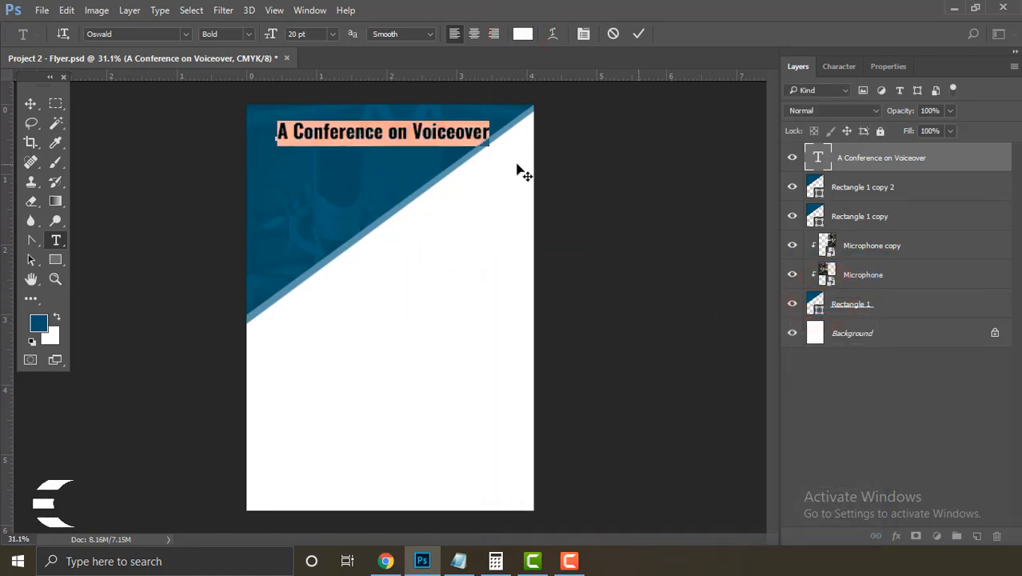
left_click(412, 133)
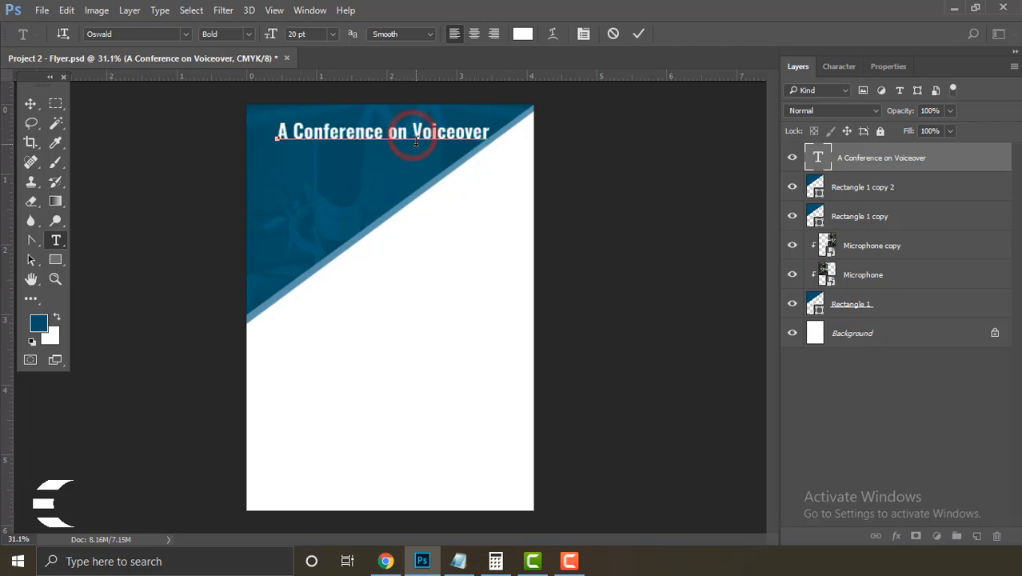
left_click(412, 133)
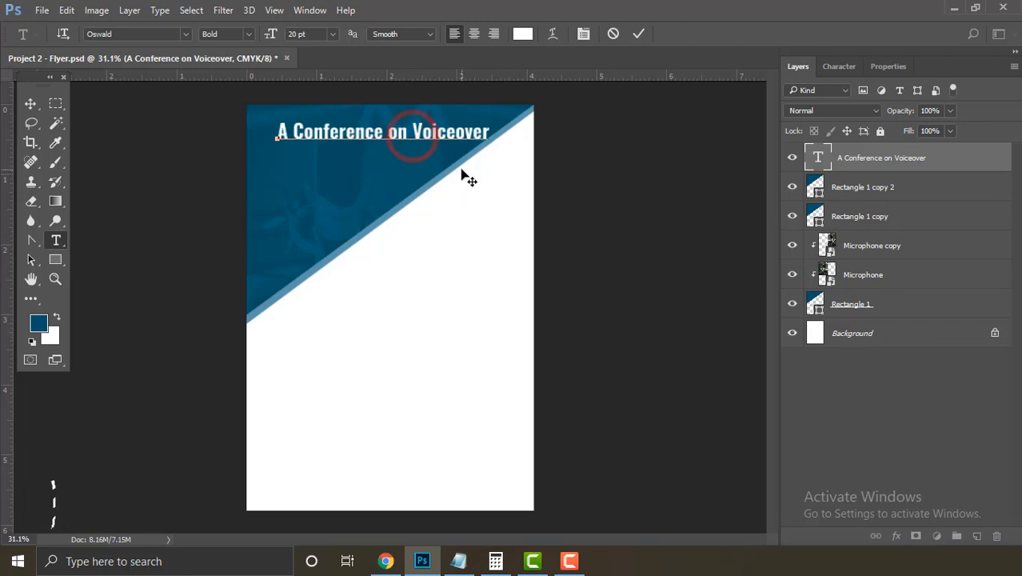
key("BackSpace")
key("Return")
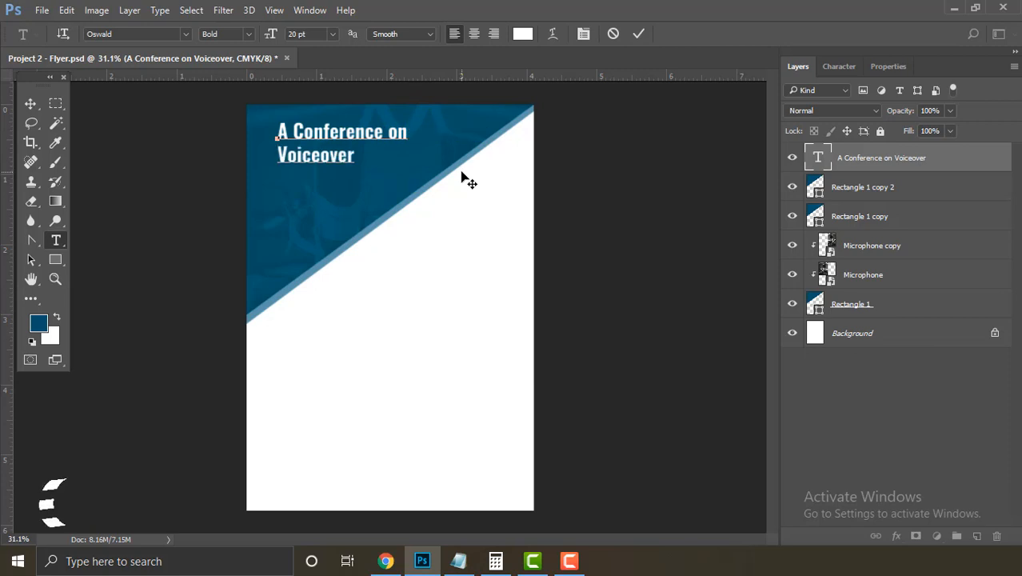
Step: Apply All Caps to both headline lines from the Character panel
double_click(352, 157)
triple_click(352, 157)
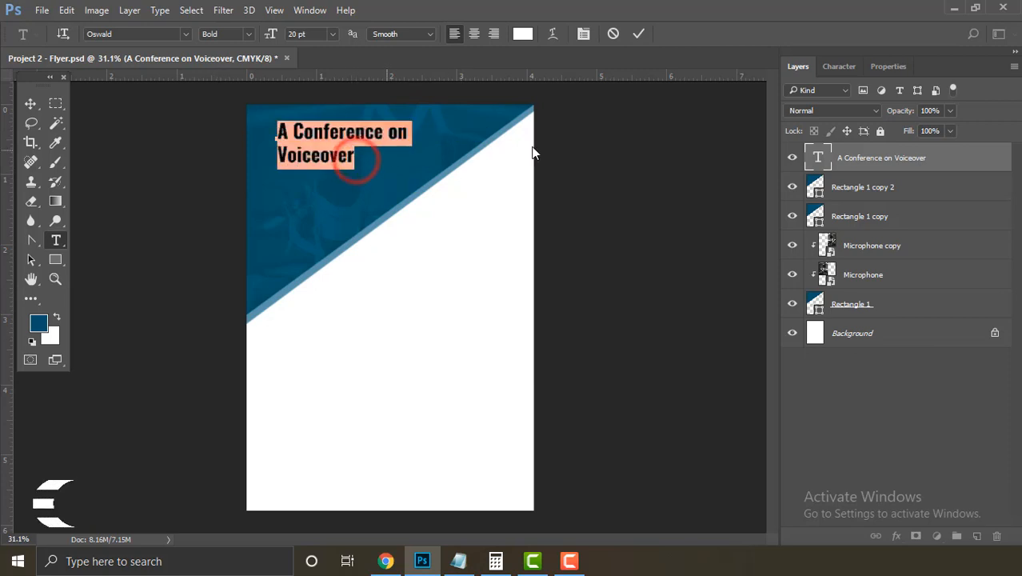
left_click(848, 68)
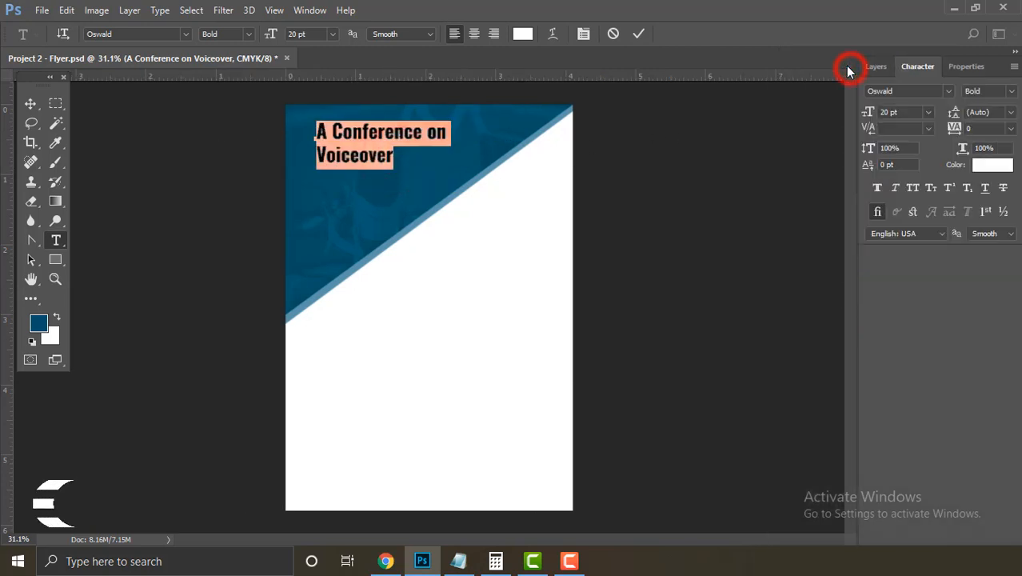
left_click(312, 11)
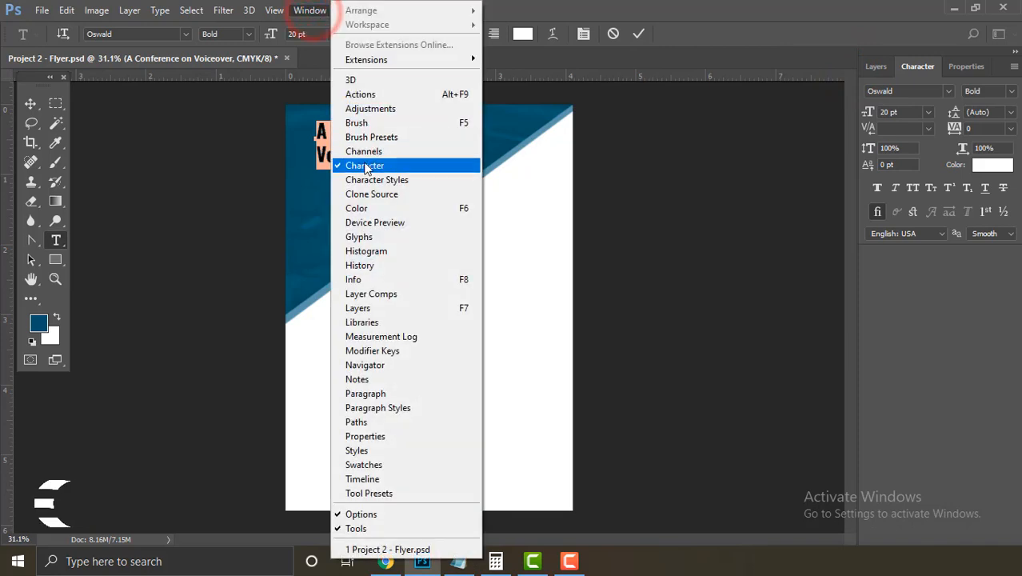
left_click(920, 69)
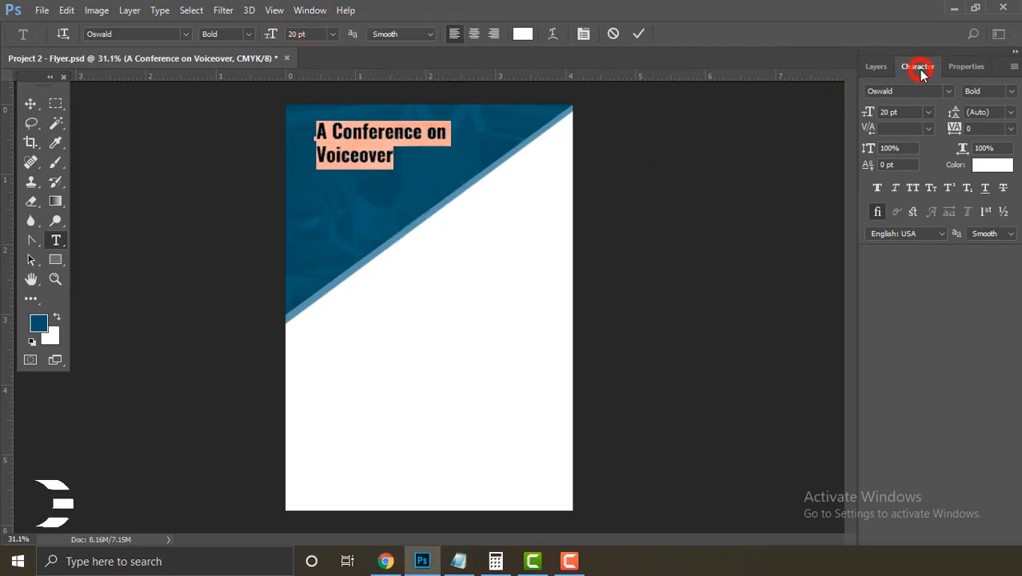
left_click(912, 188)
left_click(452, 134)
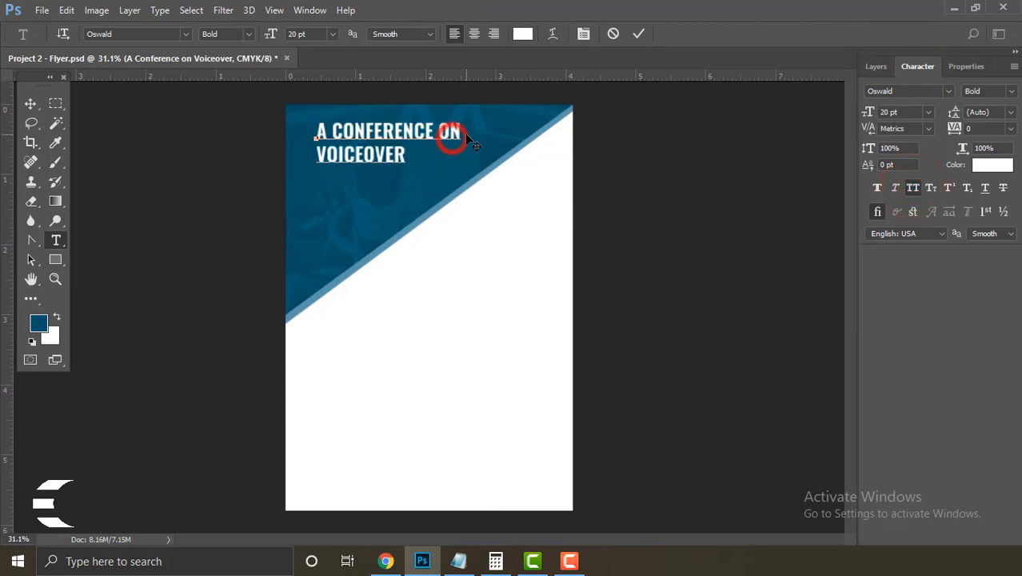
left_click_drag(461, 131, 319, 133)
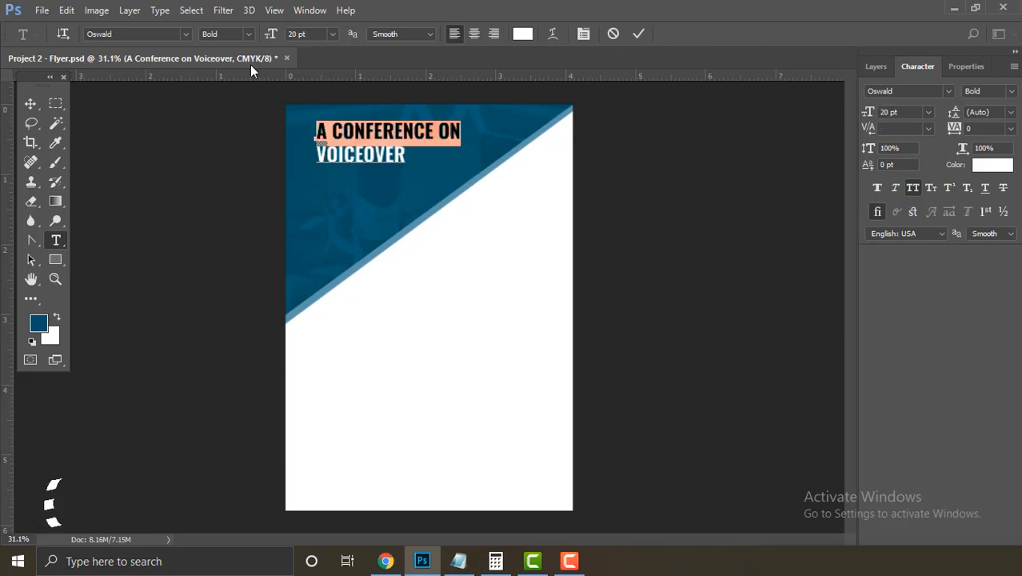
Step: Change 'A CONFERENCE ON' to Light weight
left_click(248, 34)
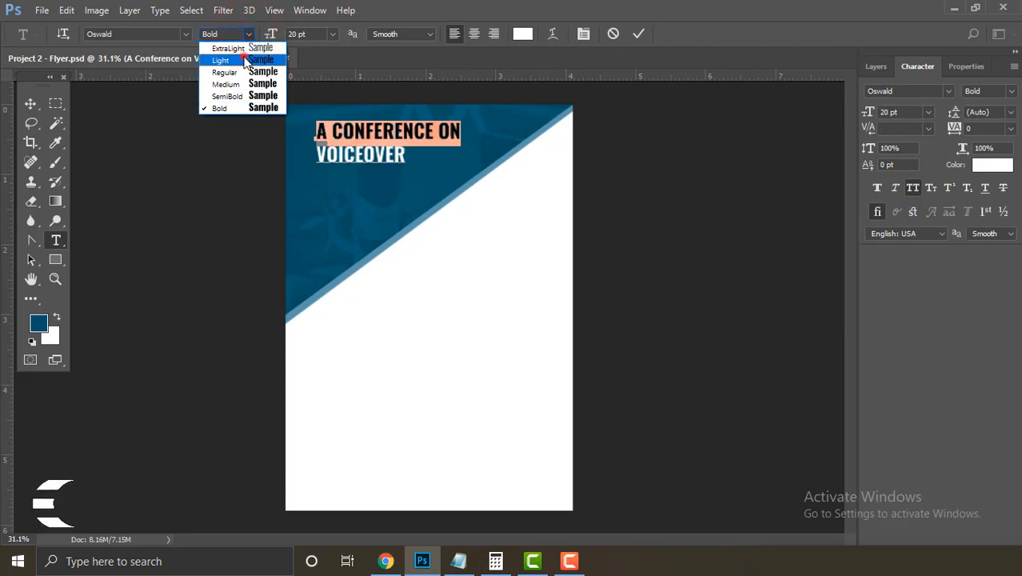
left_click(244, 59)
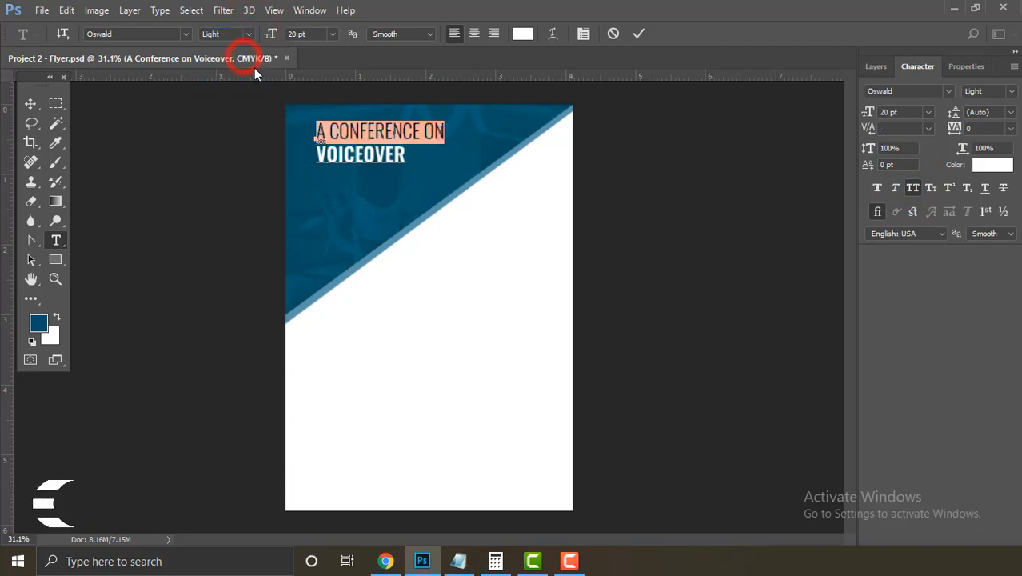
left_click(405, 156)
Step: Enlarge VOICEOVER to 29 pt and commit the headline edit
double_click(405, 157)
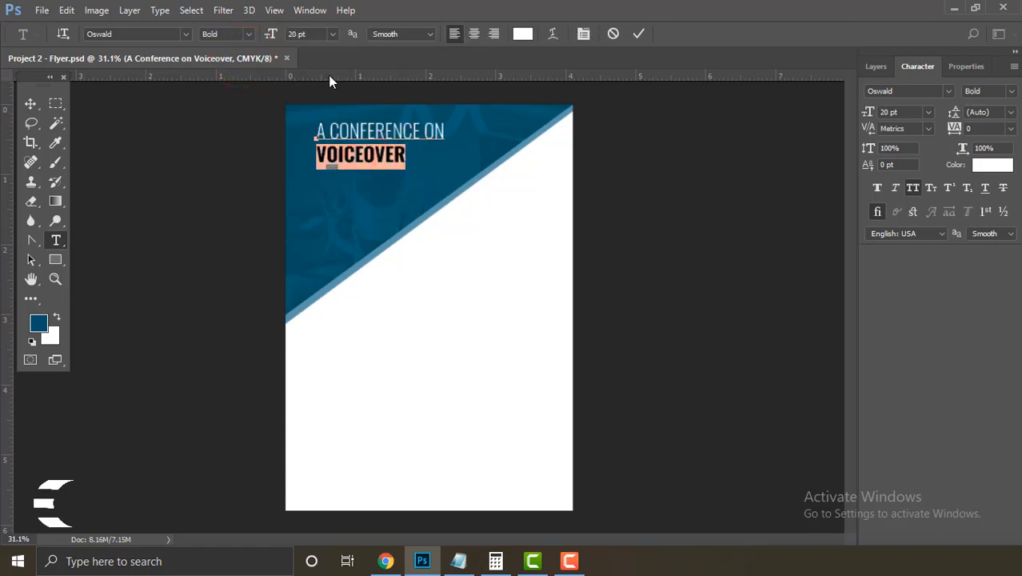
left_click(297, 34)
left_click_drag(272, 38, 279, 40)
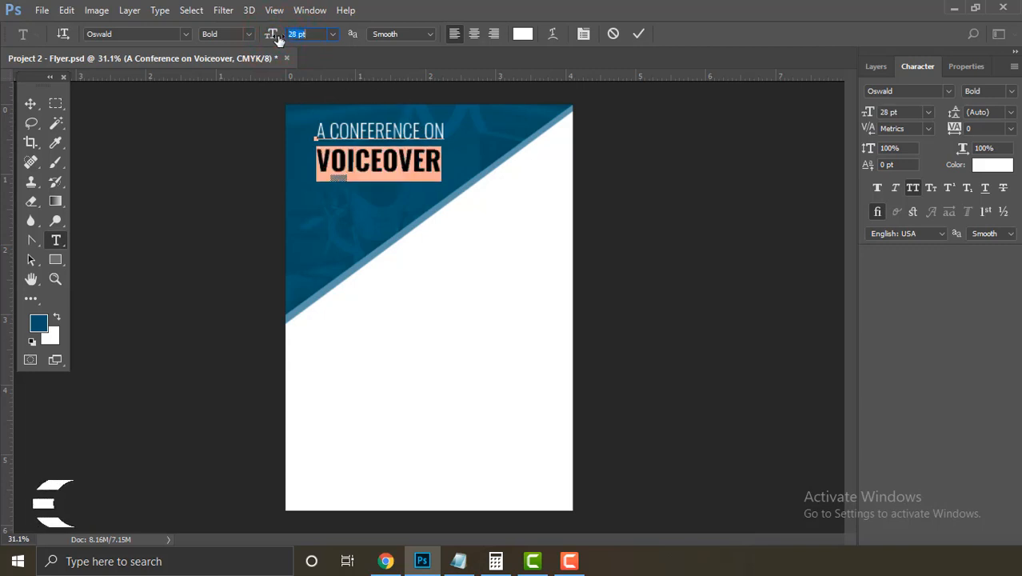
key("Up")
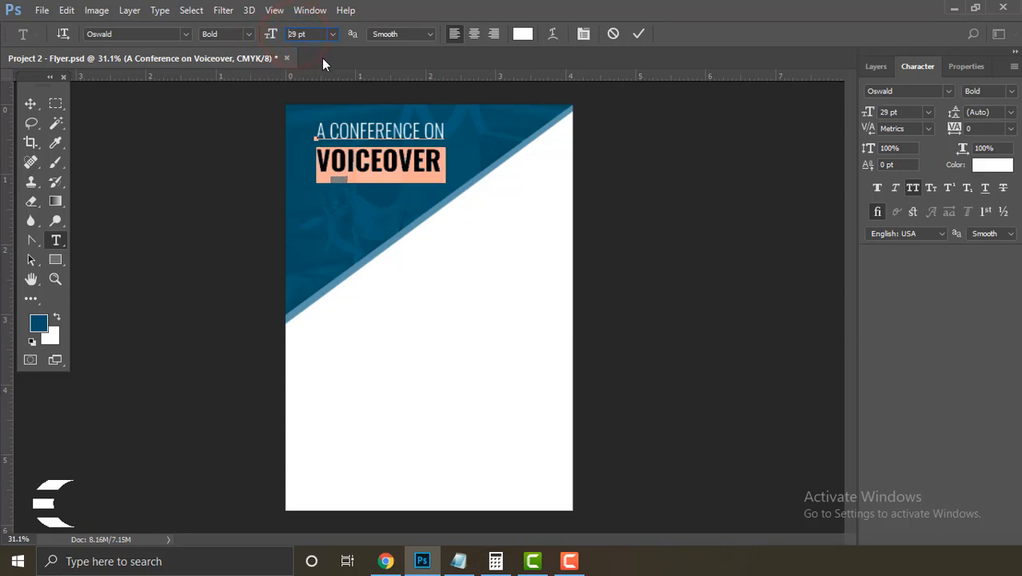
left_click(643, 36)
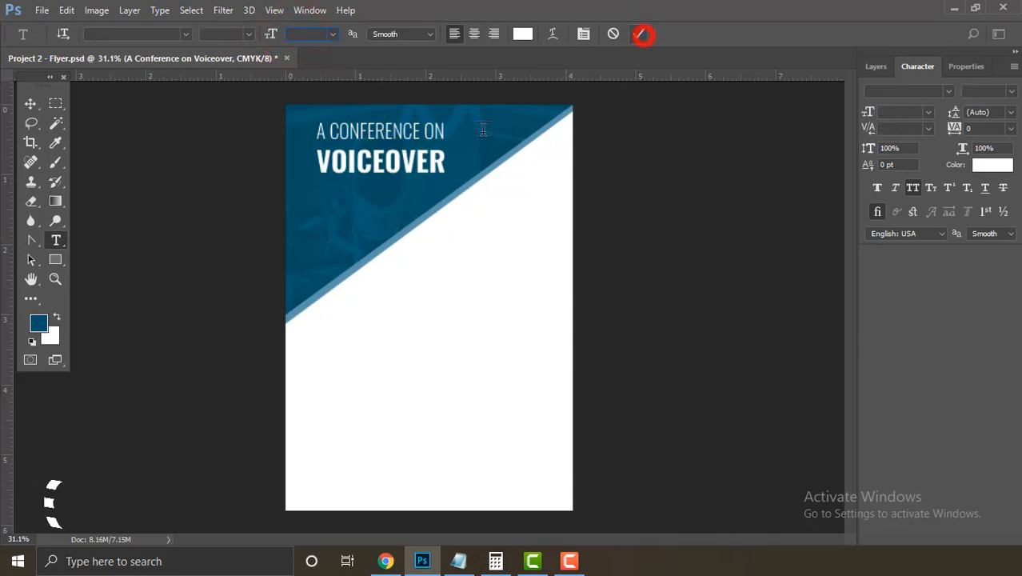
left_click(865, 68)
left_click(29, 103)
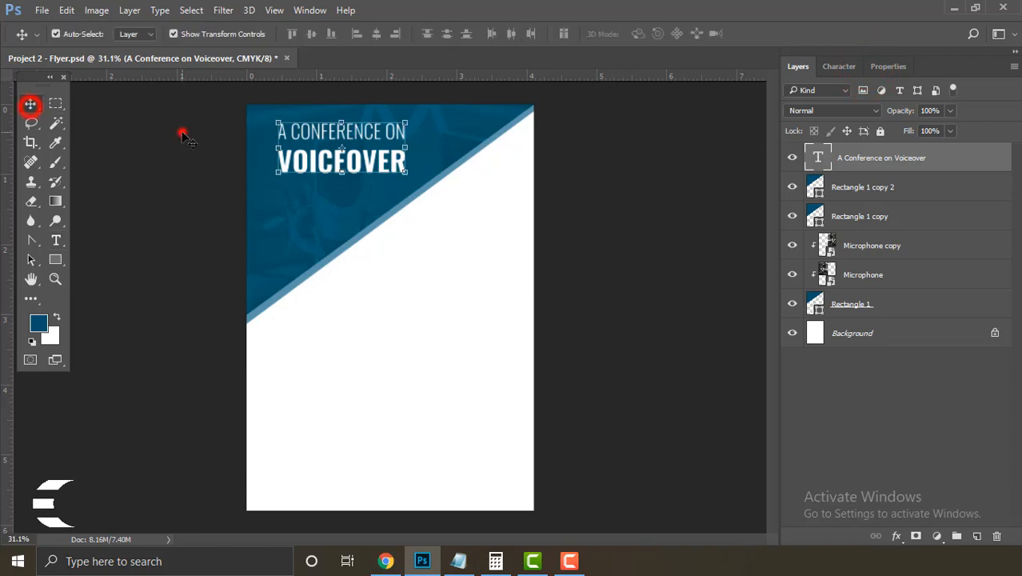
Step: Show the guides and nudge the headline up and left onto the margin guide
left_click(183, 131)
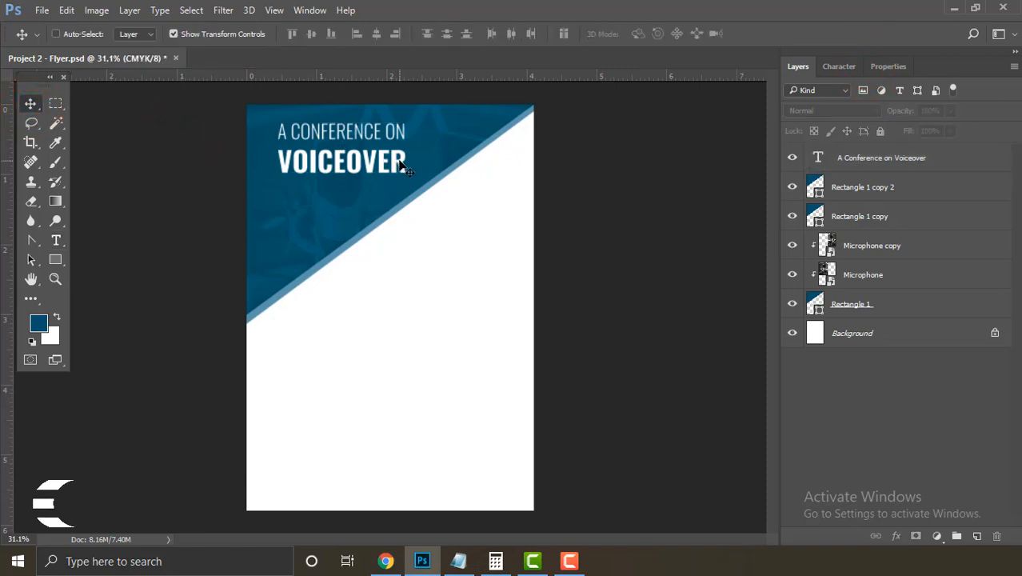
key("ctrl+semicolon")
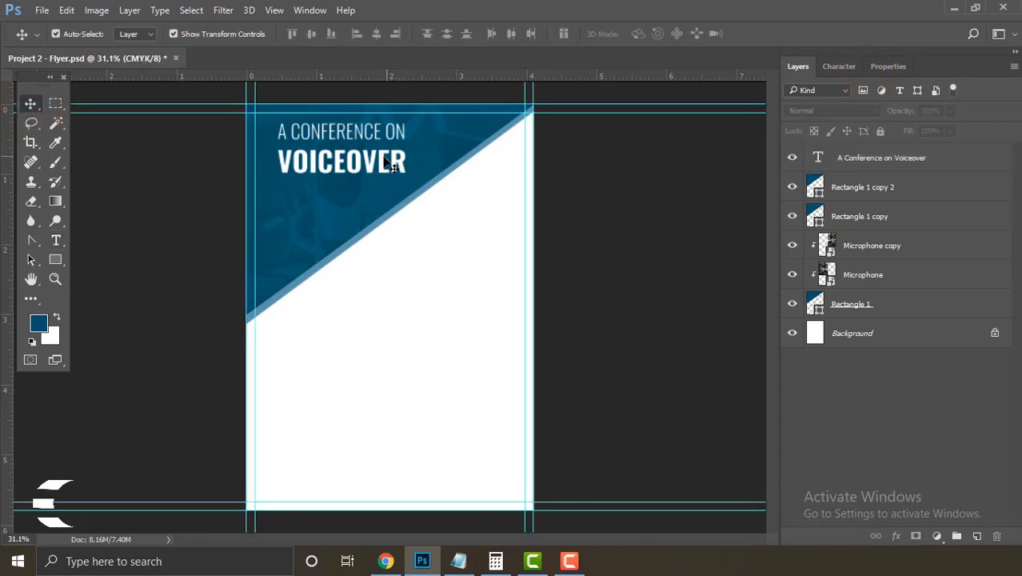
left_click_drag(390, 164, 370, 164)
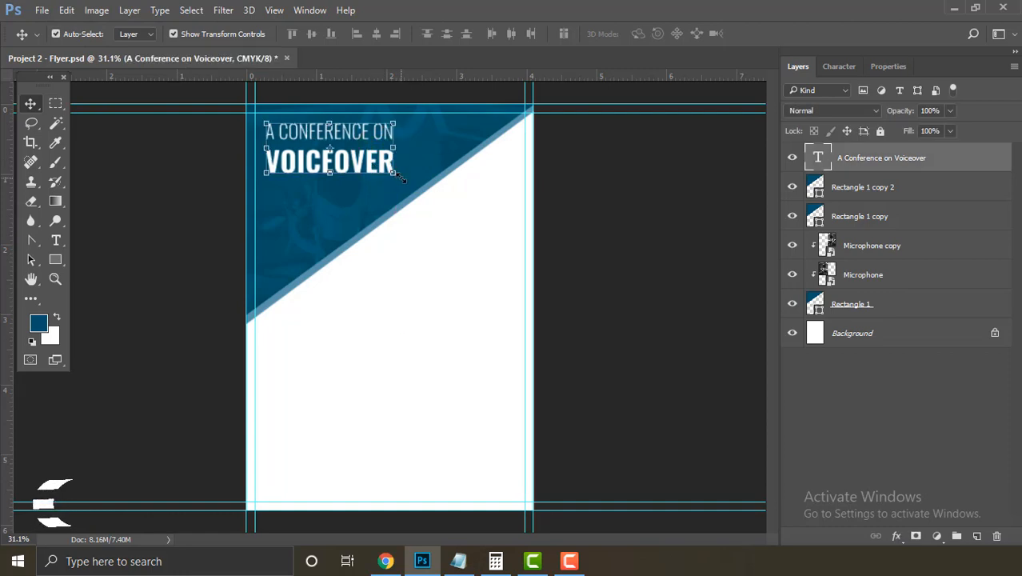
key("shift+Left")
key("shift+Up")
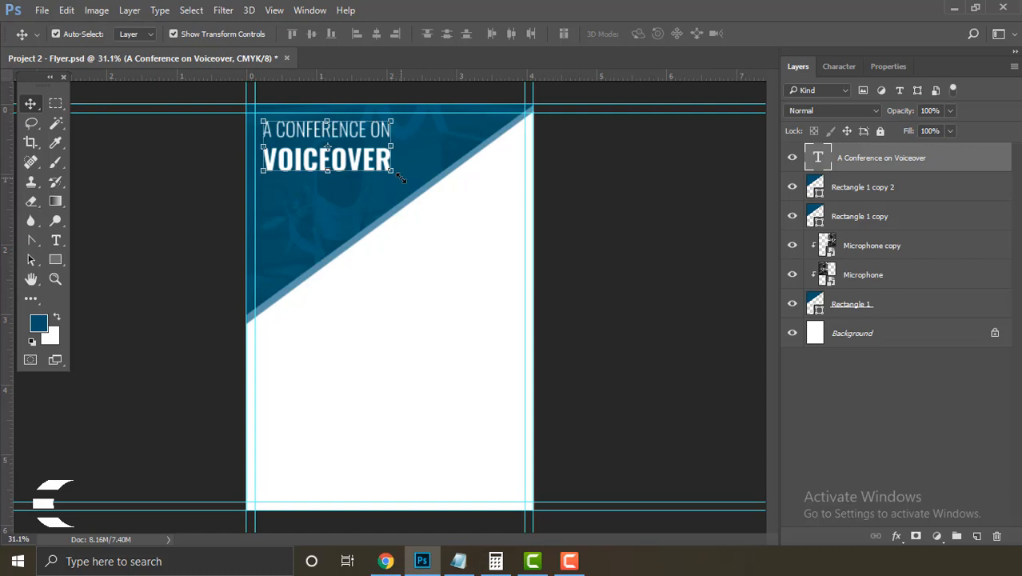
left_click(589, 204)
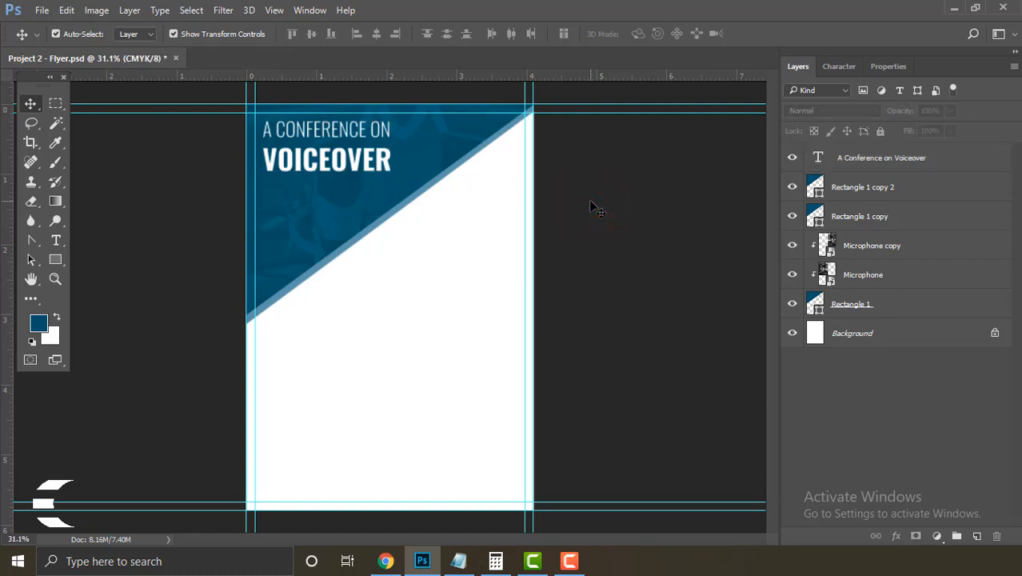
left_click(328, 160)
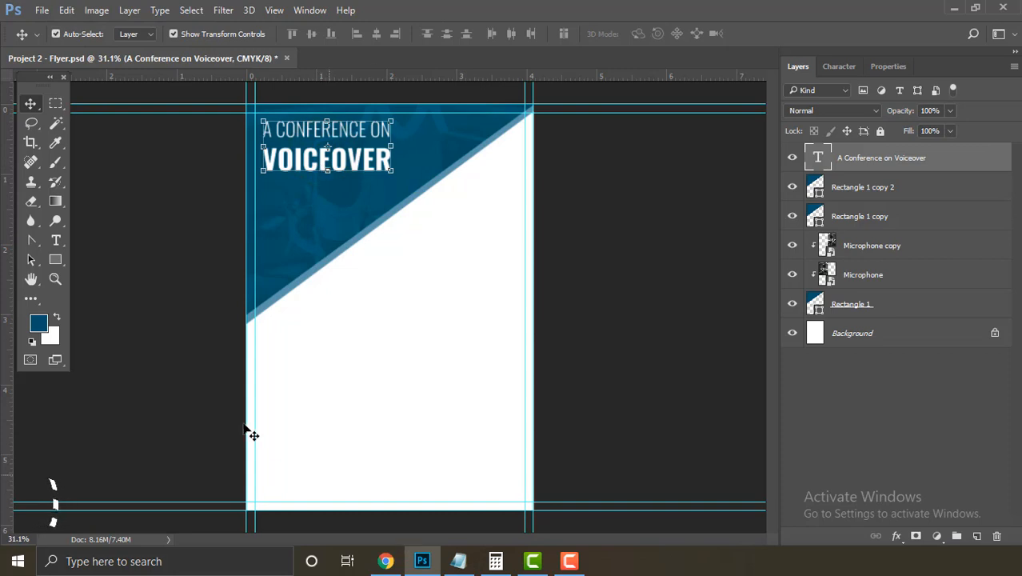
left_click(324, 165)
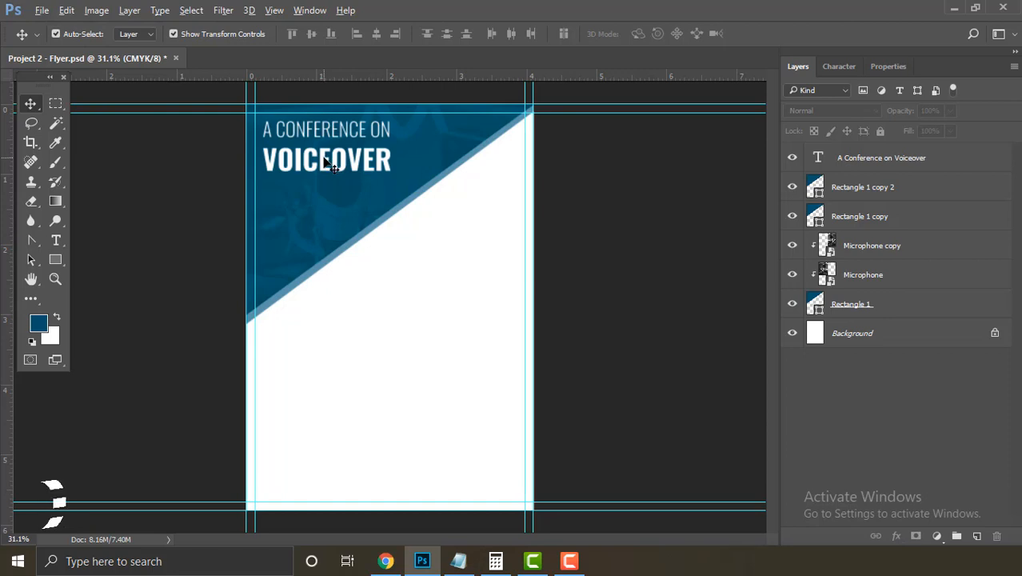
Step: Place a headline copy below the original, then select the tagline in Info.txt
left_click_drag(324, 163, 324, 233)
left_click(460, 563)
left_click_drag(376, 202, 121, 201)
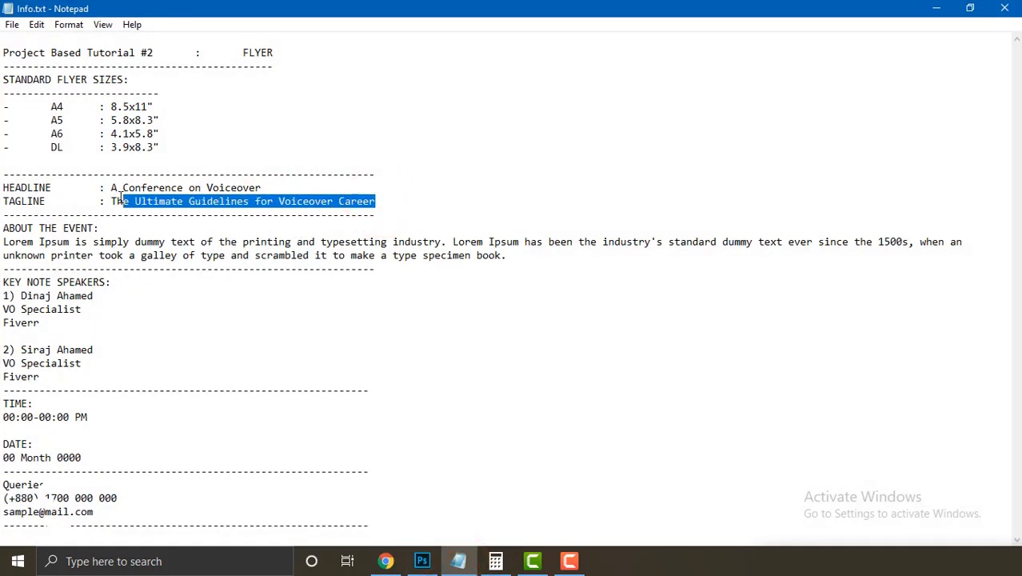
Step: Replace the duplicated headline's text with the tagline copied from Notepad
right_click(192, 202)
left_click(222, 251)
left_click(423, 561)
double_click(819, 158)
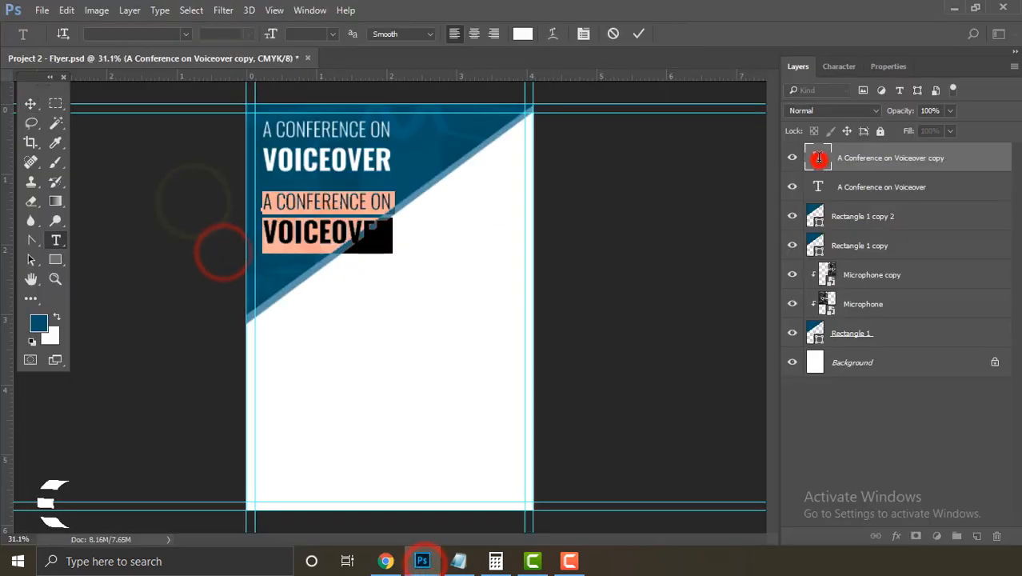
key("BackSpace")
right_click(265, 205)
left_click(306, 263)
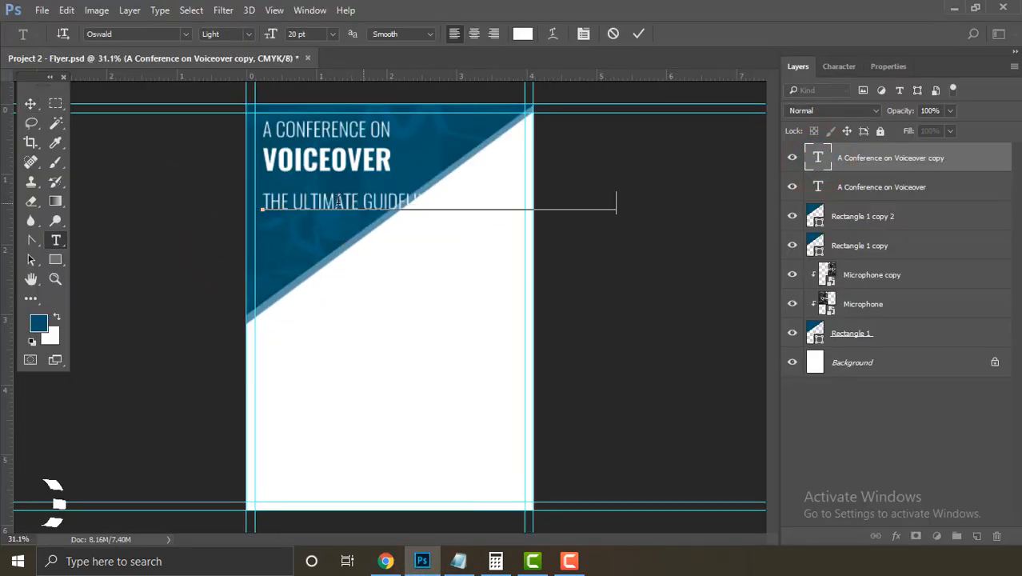
Step: Turn off All Caps on the pasted tagline so it shows in normal case
triple_click(311, 204)
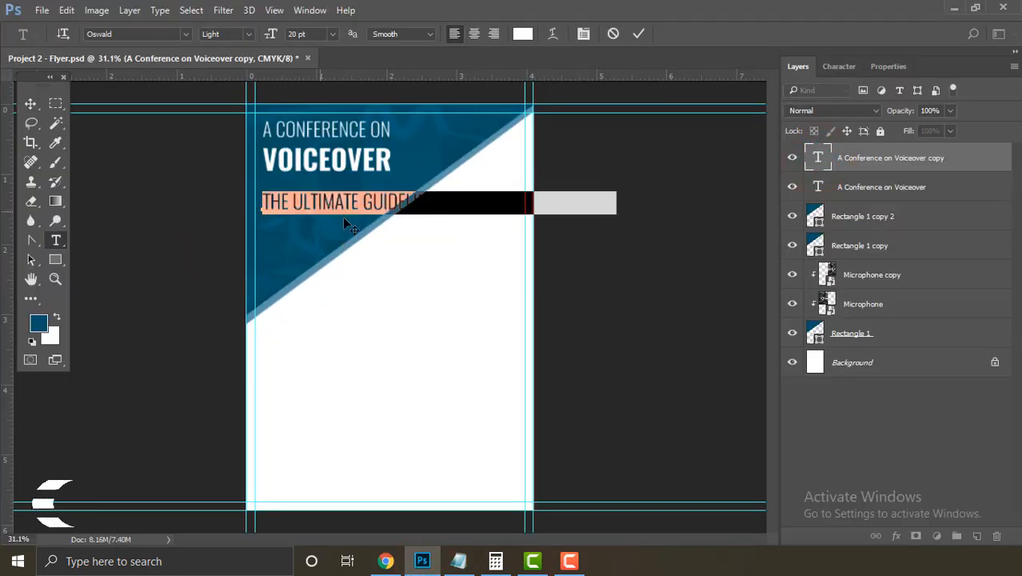
left_click(840, 68)
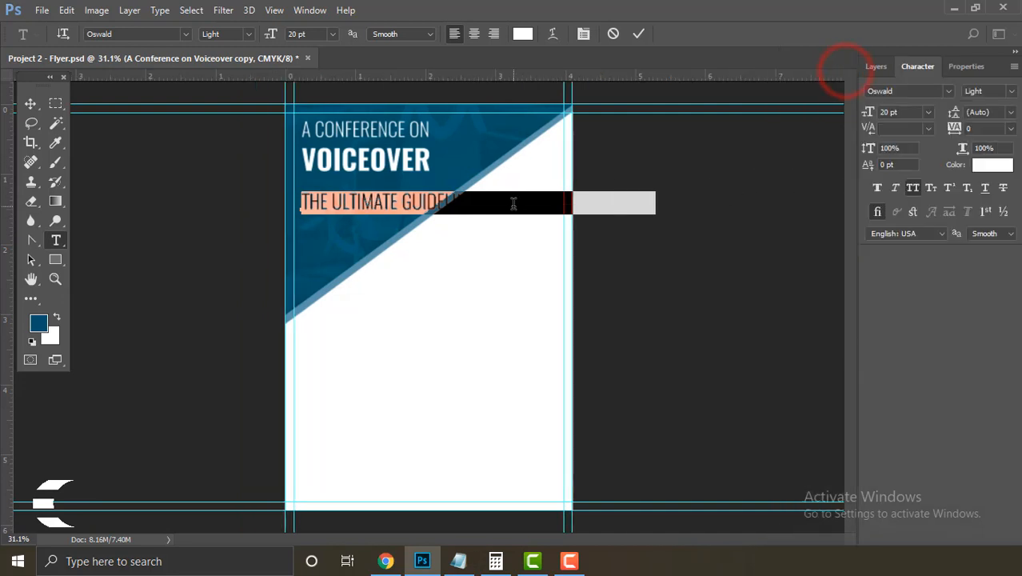
left_click(913, 188)
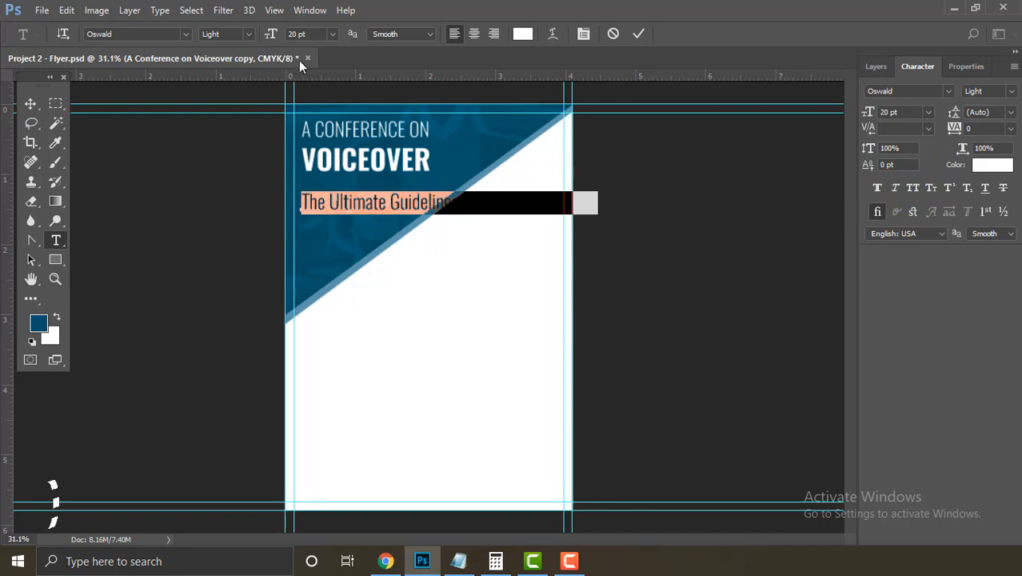
left_click(297, 34)
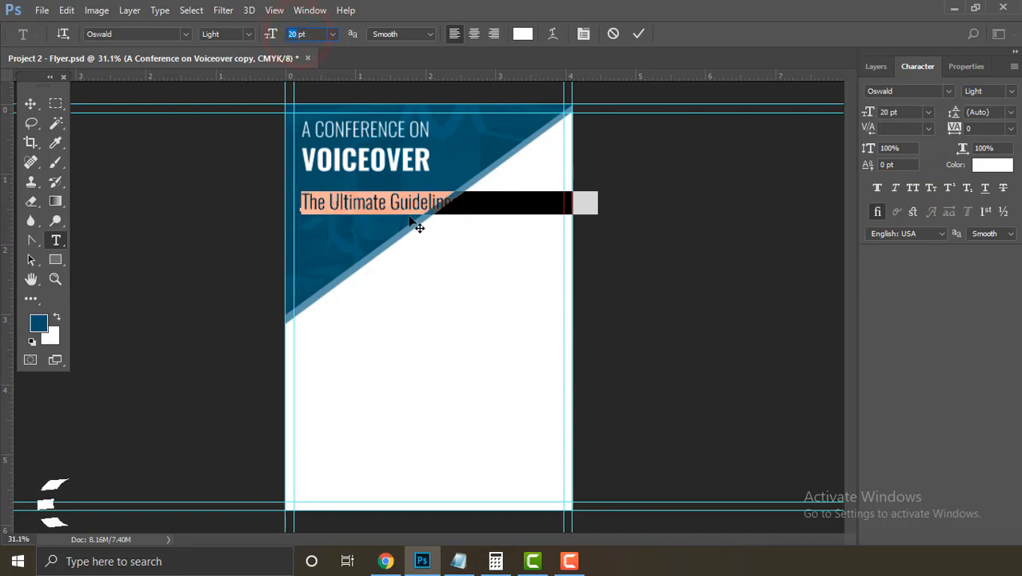
Step: Calculate 20 ÷ 1.618 in Windows Calculator placed beside the flyer
left_click(496, 561)
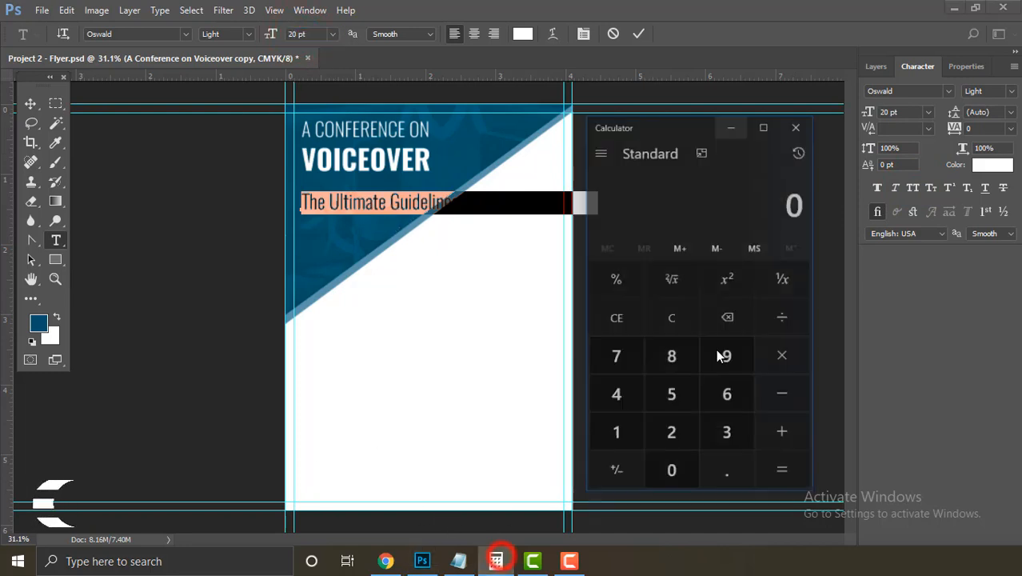
left_click_drag(695, 98, 853, 117)
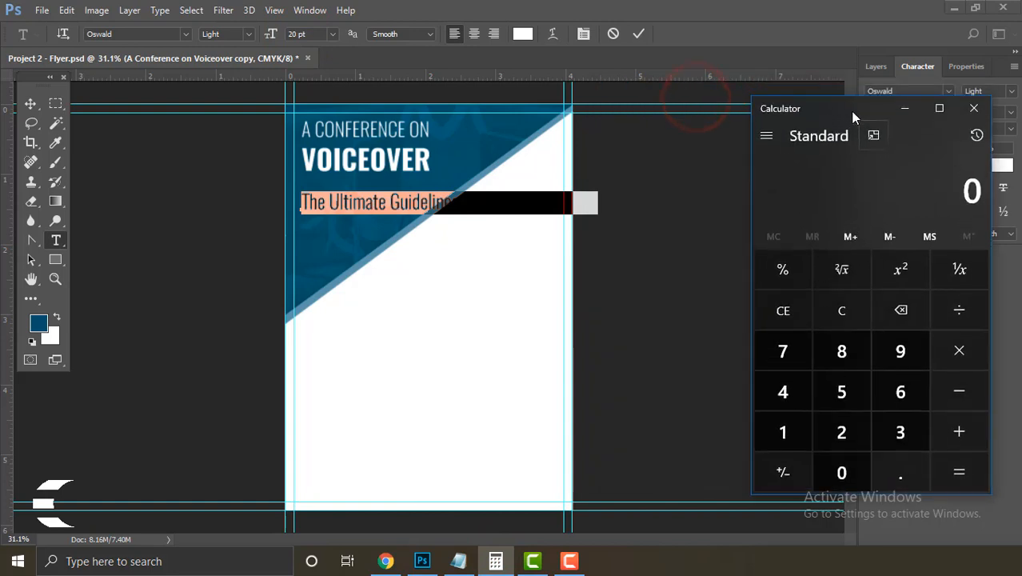
left_click(833, 433)
left_click(845, 471)
left_click(960, 312)
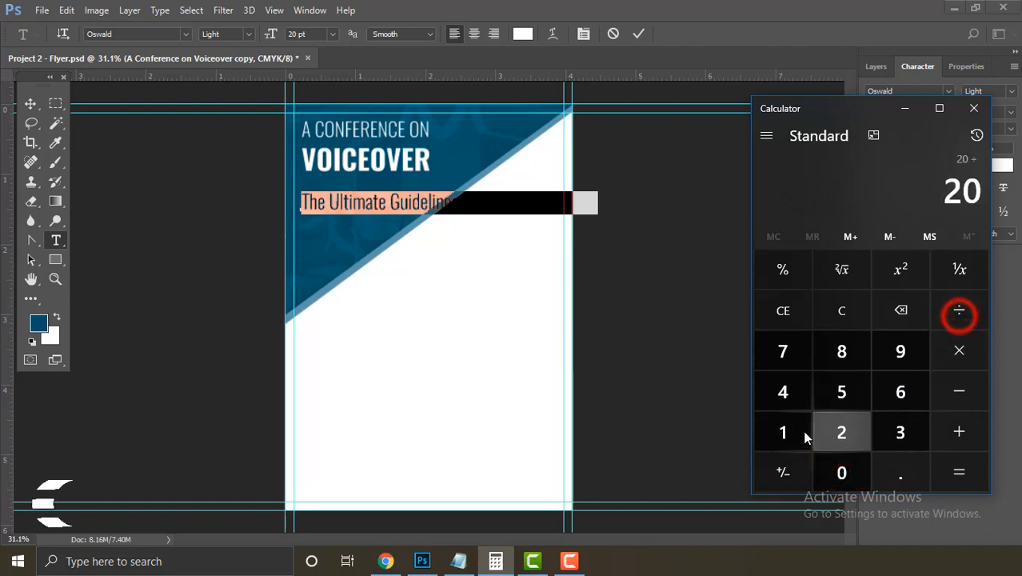
left_click(798, 432)
left_click(895, 470)
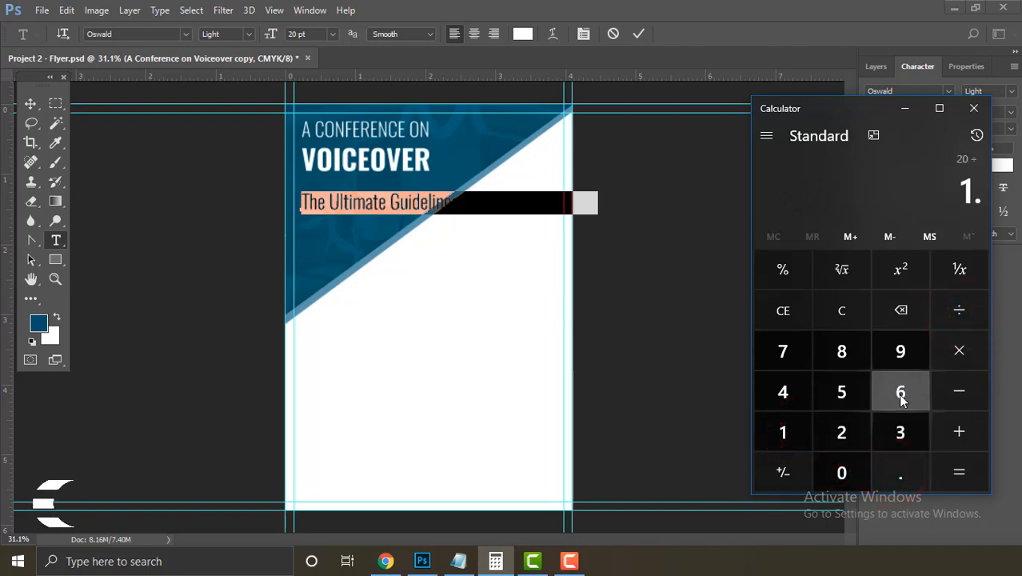
left_click(901, 392)
left_click(783, 434)
left_click(842, 357)
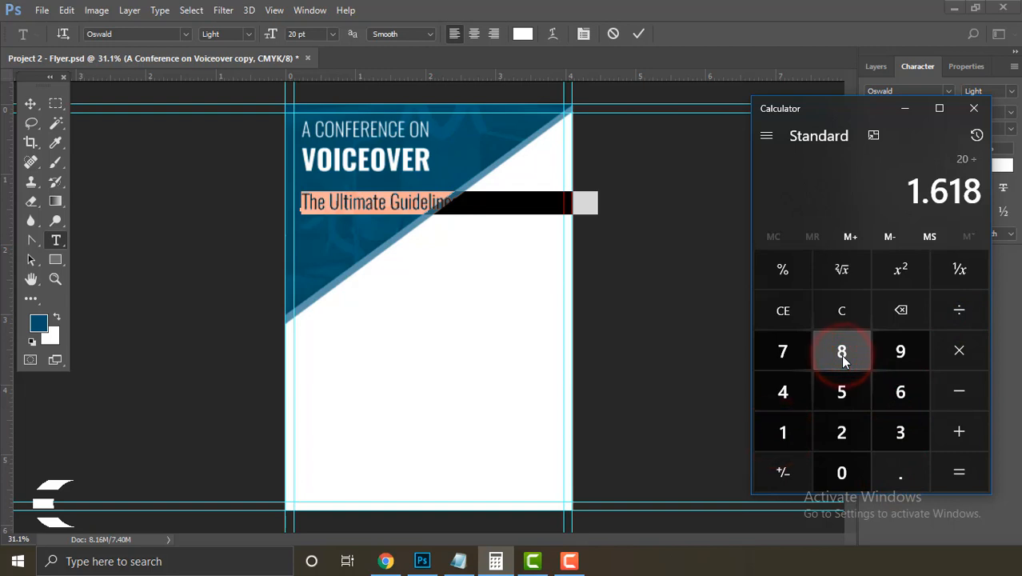
left_click(959, 472)
Step: Note the 12.36 result and minimize Calculator
left_click_drag(774, 187, 820, 191)
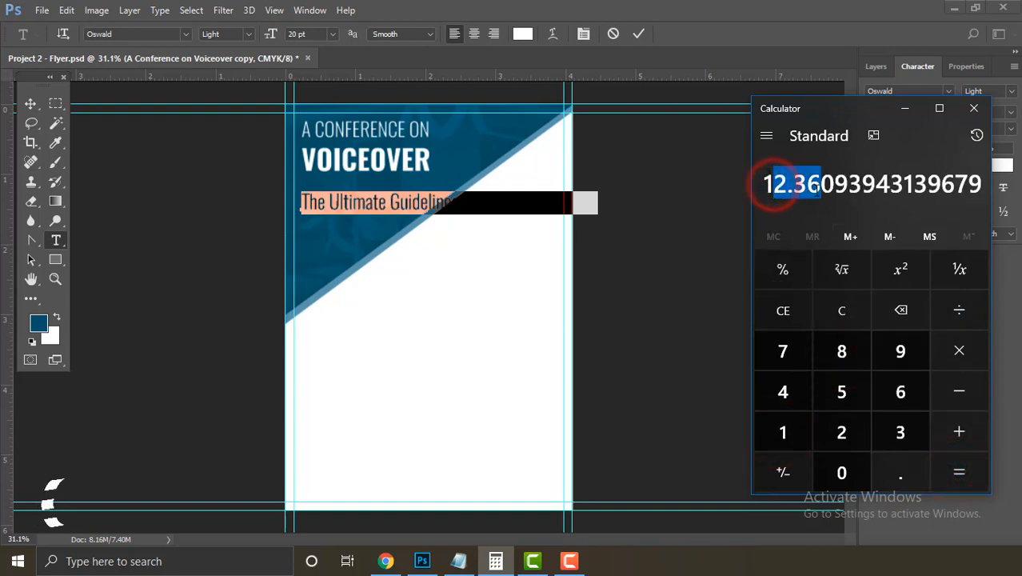
left_click(815, 190)
left_click(903, 112)
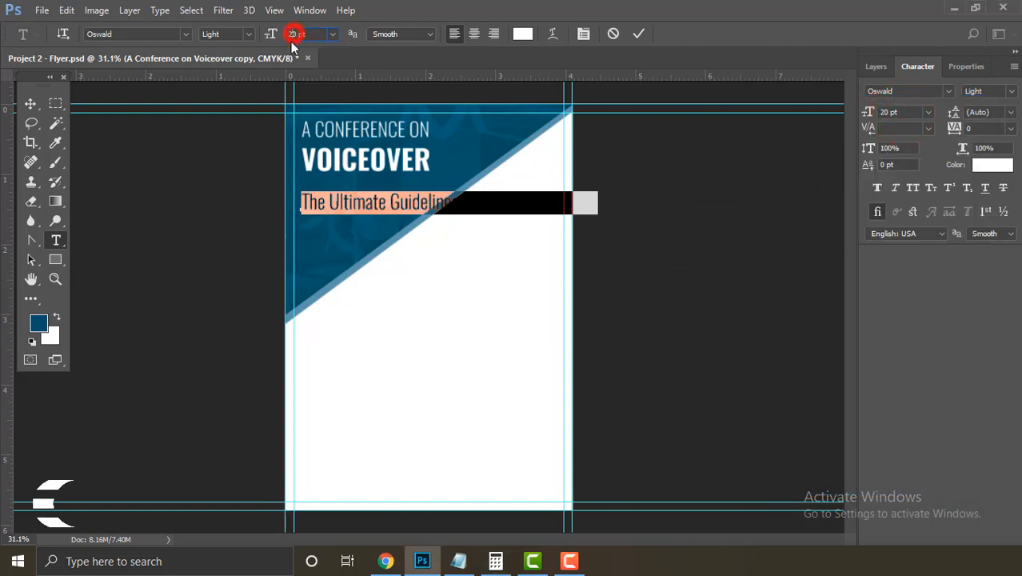
Step: Set the tagline to 12 pt and break it into 'The Ultimate Guidelines' / 'for Voiceover Career'
type("12")
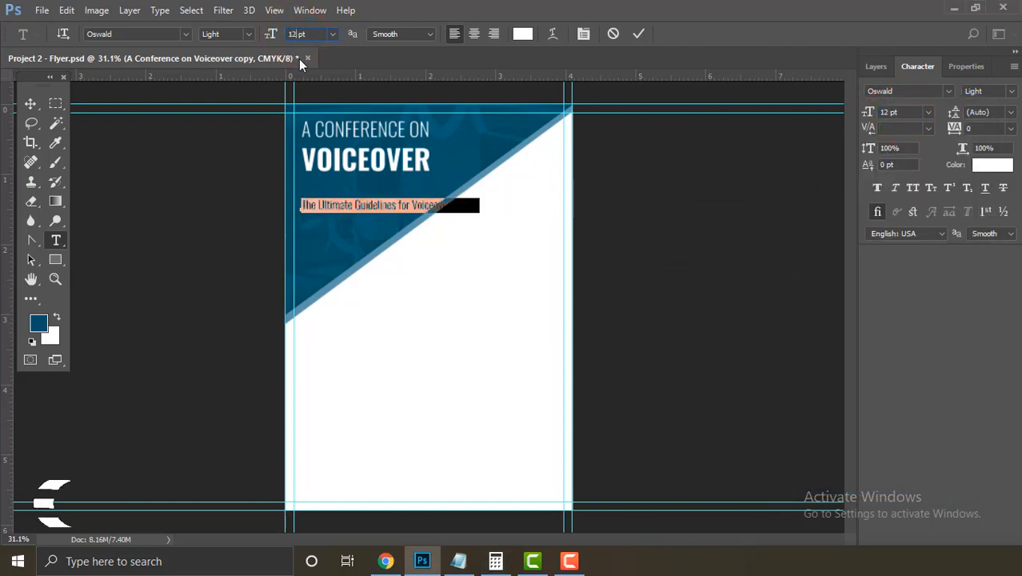
left_click(413, 206)
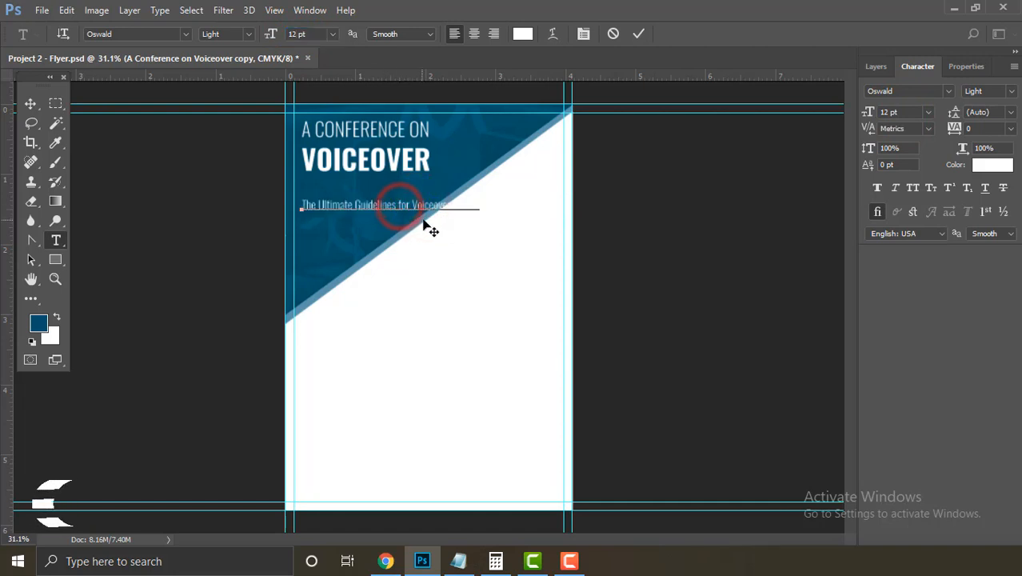
key("Return")
left_click(640, 34)
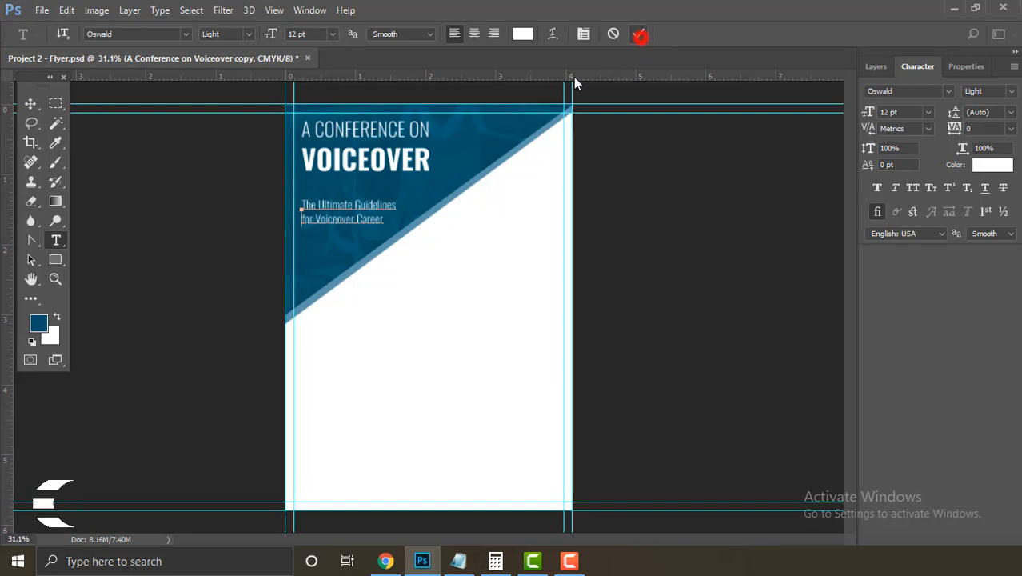
Step: Deselect the tagline, hide the guides and zoom in on the headline area
key("v")
left_click(691, 301)
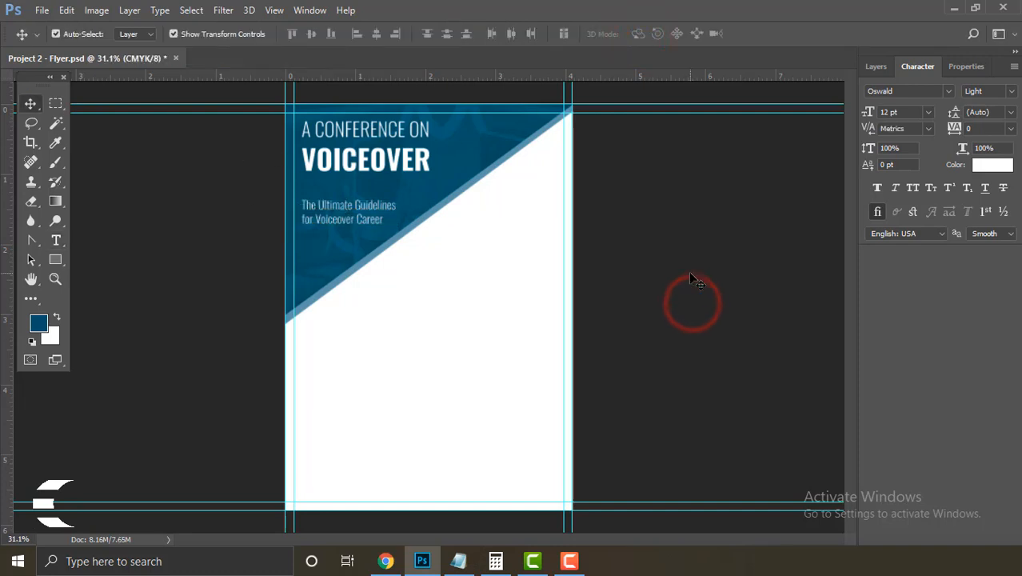
key("ctrl+semicolon")
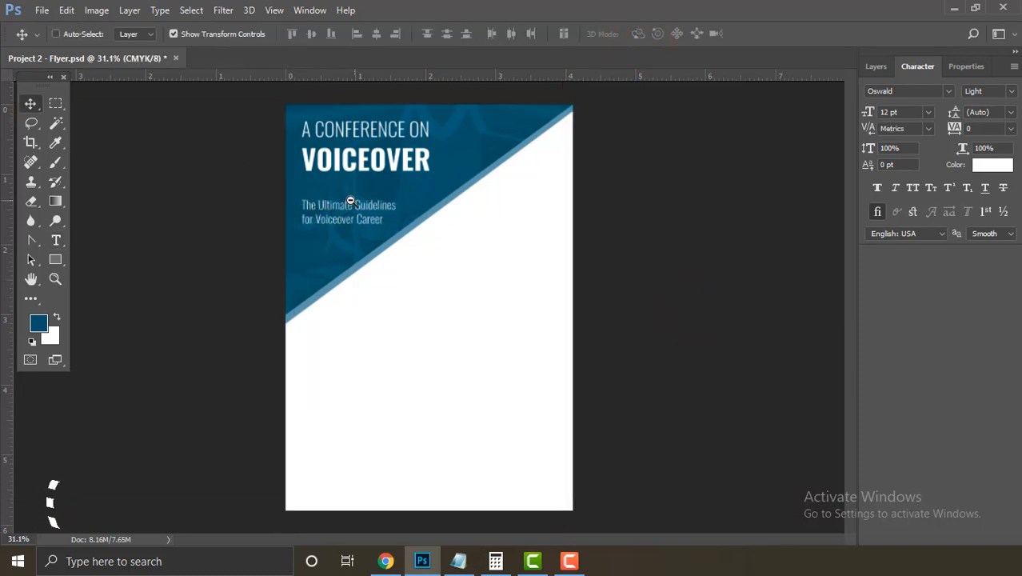
left_click_drag(350, 201, 296, 232)
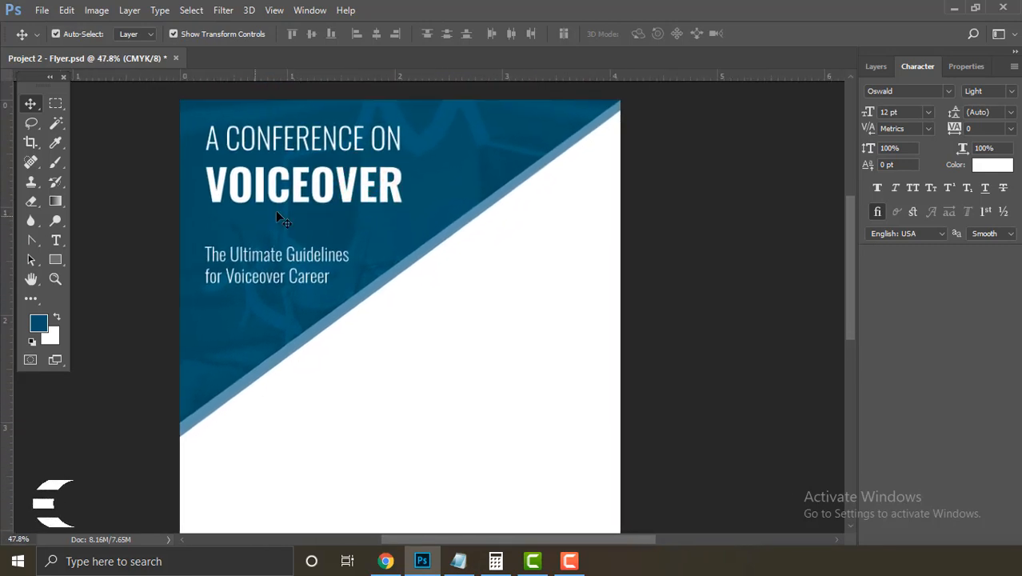
left_click_drag(57, 258, 94, 258)
left_click_drag(211, 206, 270, 253)
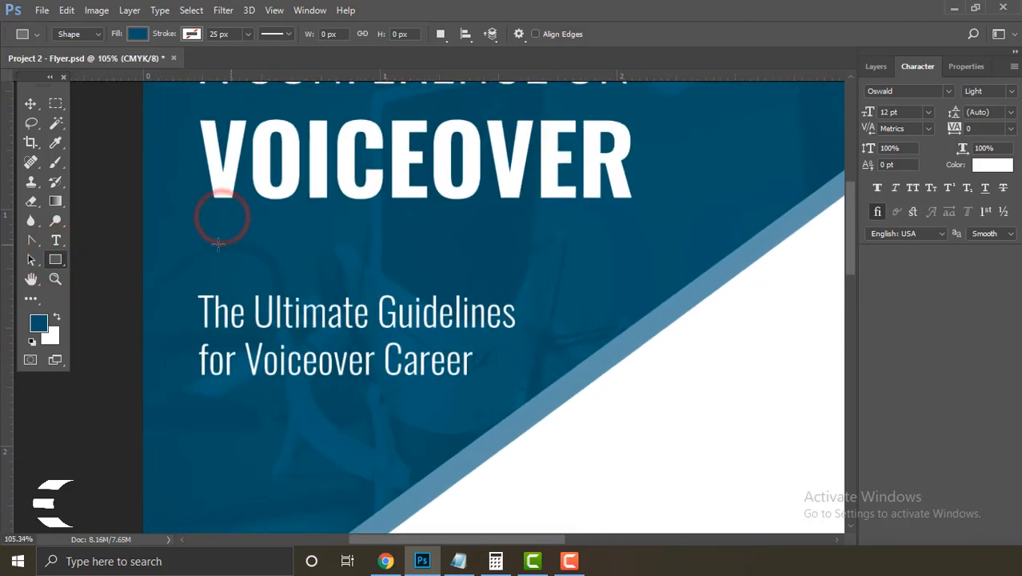
Step: Draw a thin divider line between headline and tagline and fill it white
key("F7")
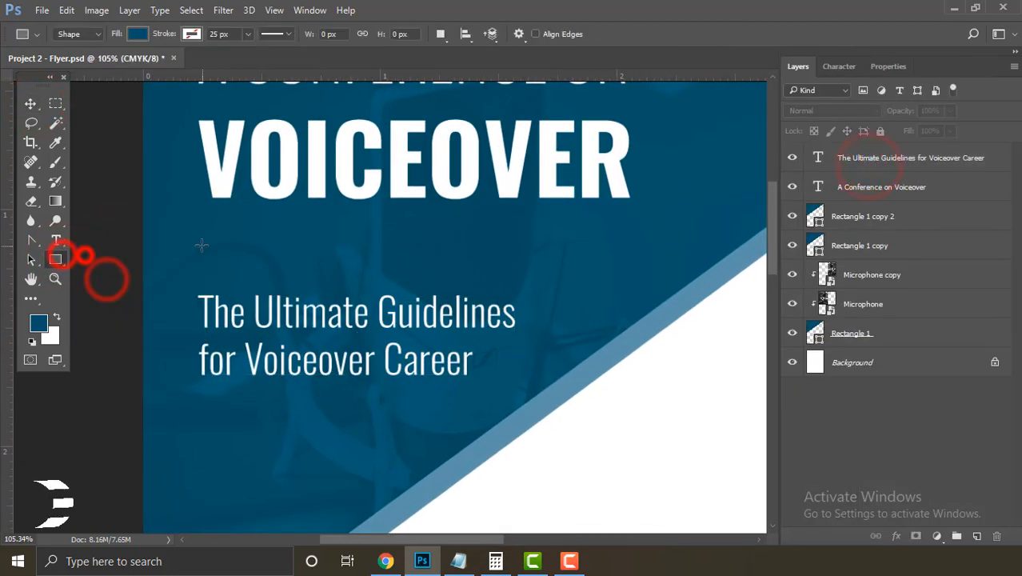
left_click_drag(197, 241, 676, 244)
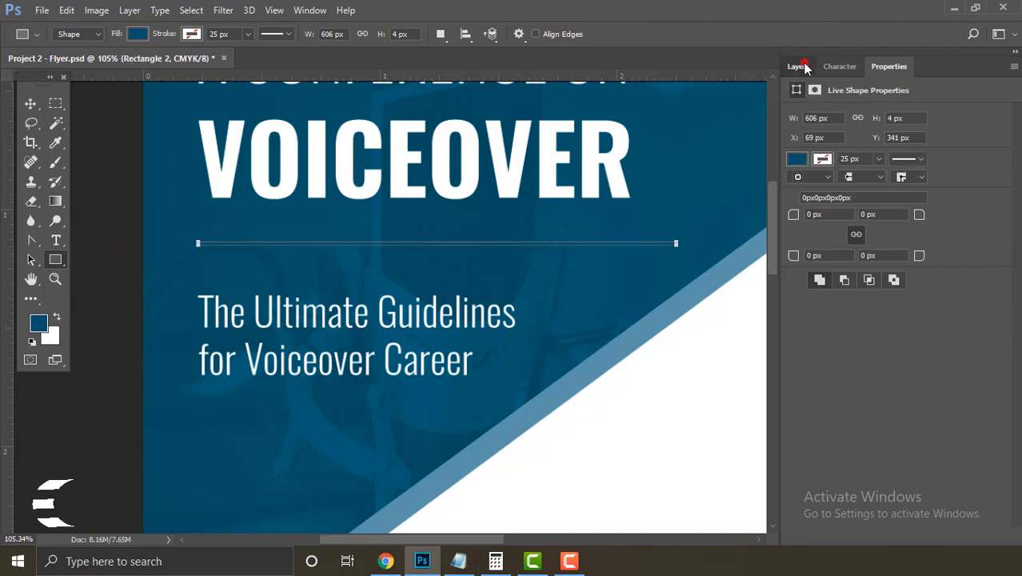
left_click(798, 67)
double_click(815, 157)
left_click(469, 510)
left_click(851, 296)
Step: Draw a small ellipse at the divider line's left end
left_click(37, 105)
left_click(116, 182)
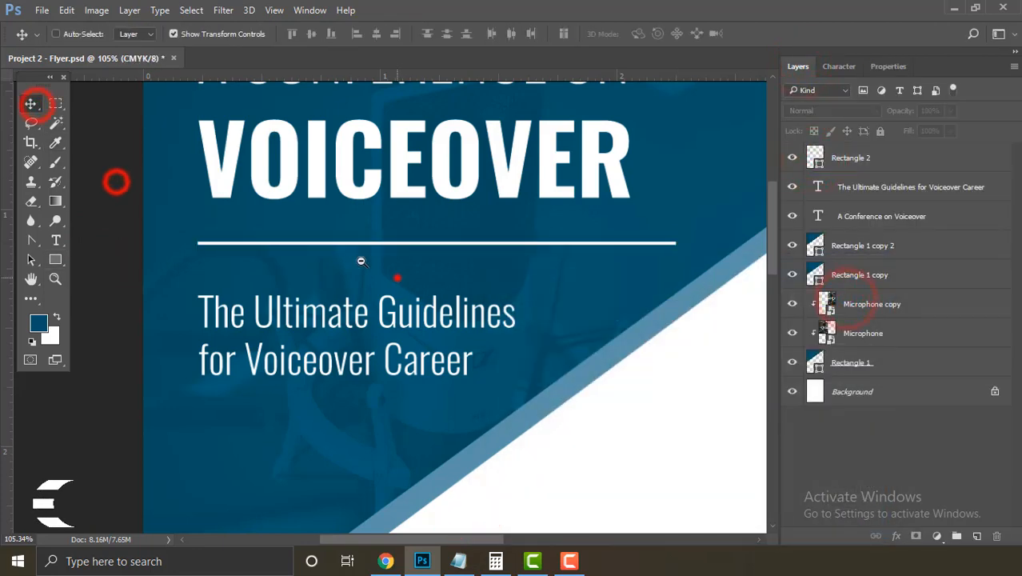
left_click_drag(397, 276, 392, 276)
left_click(467, 248)
left_click(107, 282)
left_click_drag(134, 240, 212, 243)
left_click(60, 258)
left_click(131, 288)
mouse_move(320, 252)
left_mouse_down()
mouse_move(328, 259)
mouse_move(312, 243)
left_mouse_up()
Step: Fill the new dot white, keeping the Move tool's auto-select on single layers
left_click(30, 105)
left_click(144, 34)
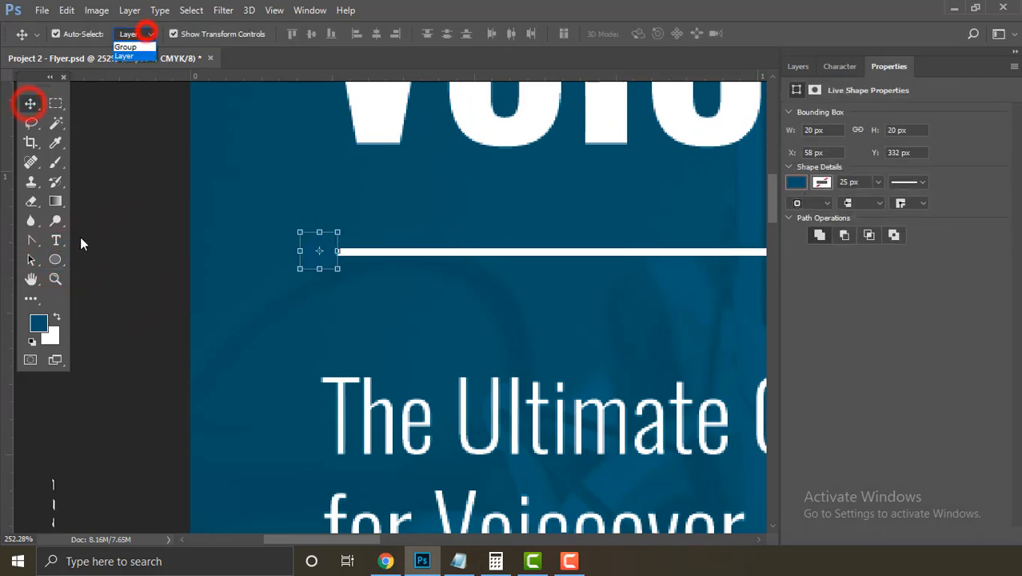
left_click(54, 258)
left_click(798, 66)
double_click(816, 159)
left_click(833, 295)
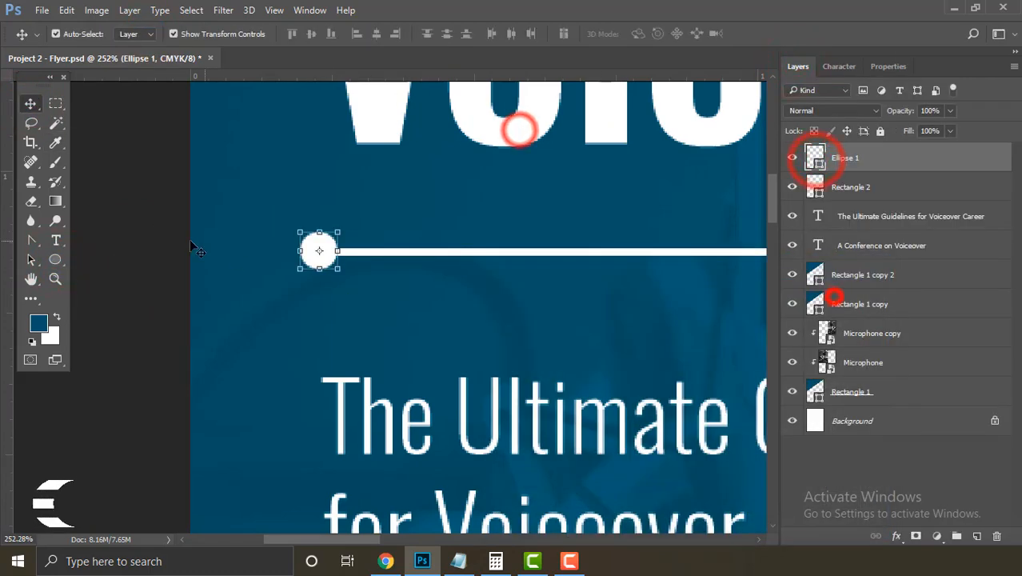
left_click(142, 242)
Step: Align the white dot and the divider line on their vertical centres
left_click_drag(390, 263, 322, 256)
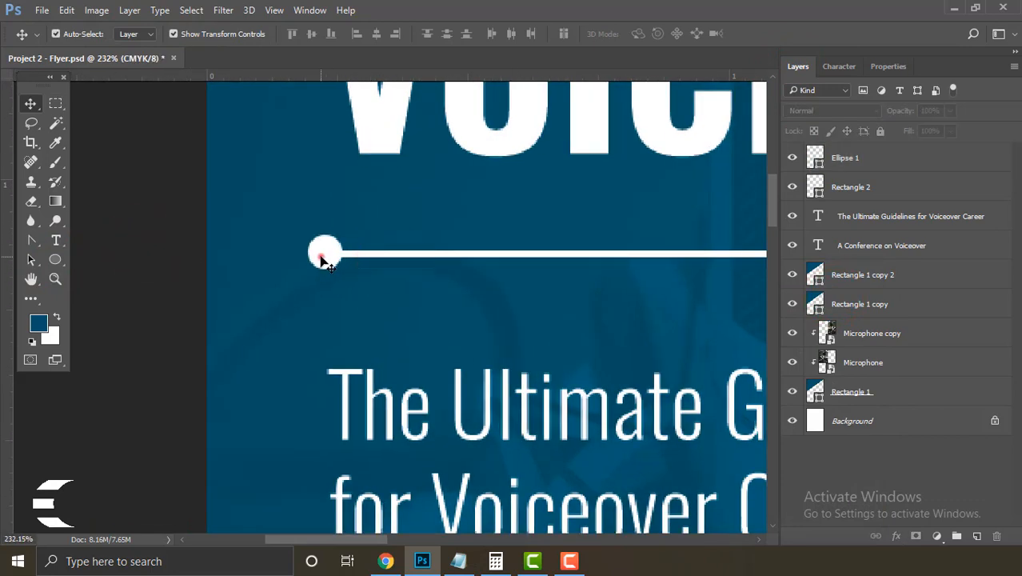
left_click(322, 254, "ctrl")
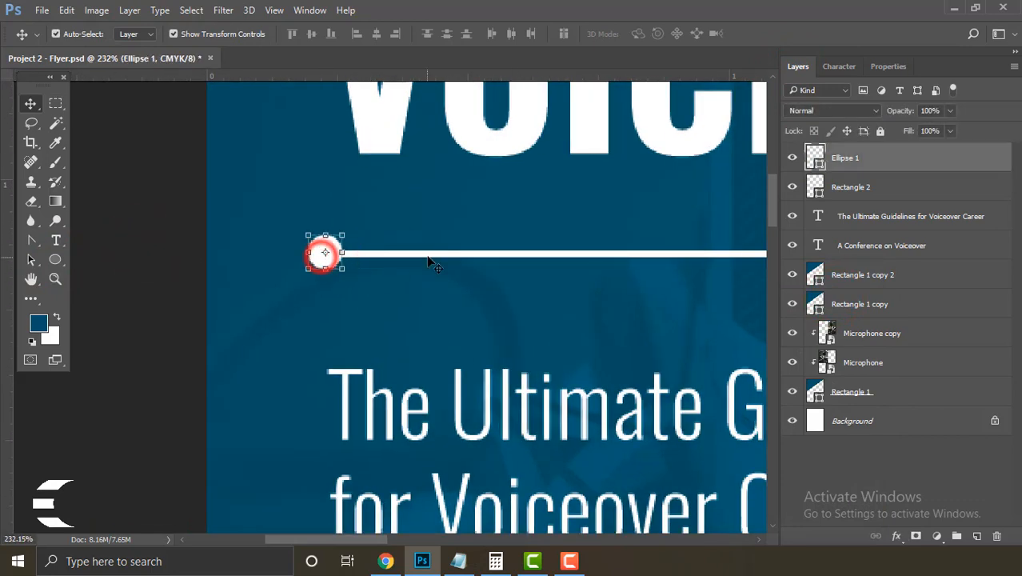
left_click(881, 188, "shift")
left_click(311, 34)
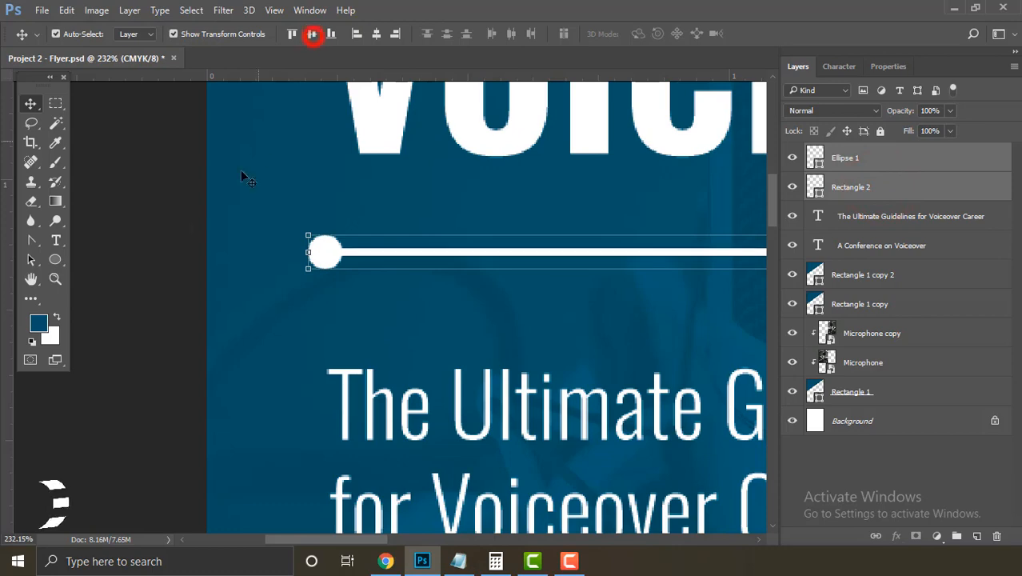
left_click(173, 234)
left_click_drag(369, 240, 316, 218)
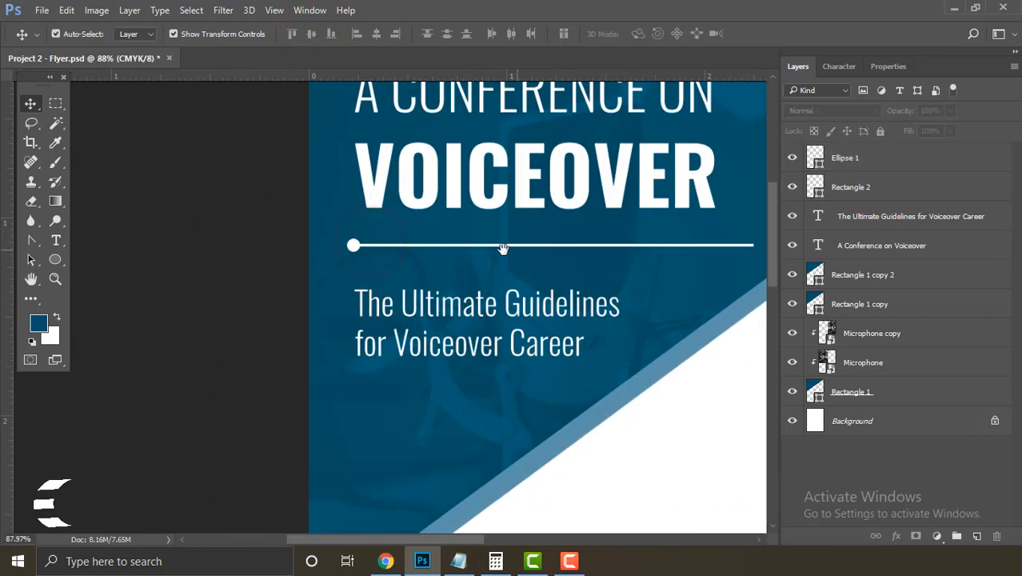
Step: Group the divider line and dot layers into a group named 'Line'
left_click_drag(485, 250, 328, 228)
left_click_drag(427, 236, 400, 224)
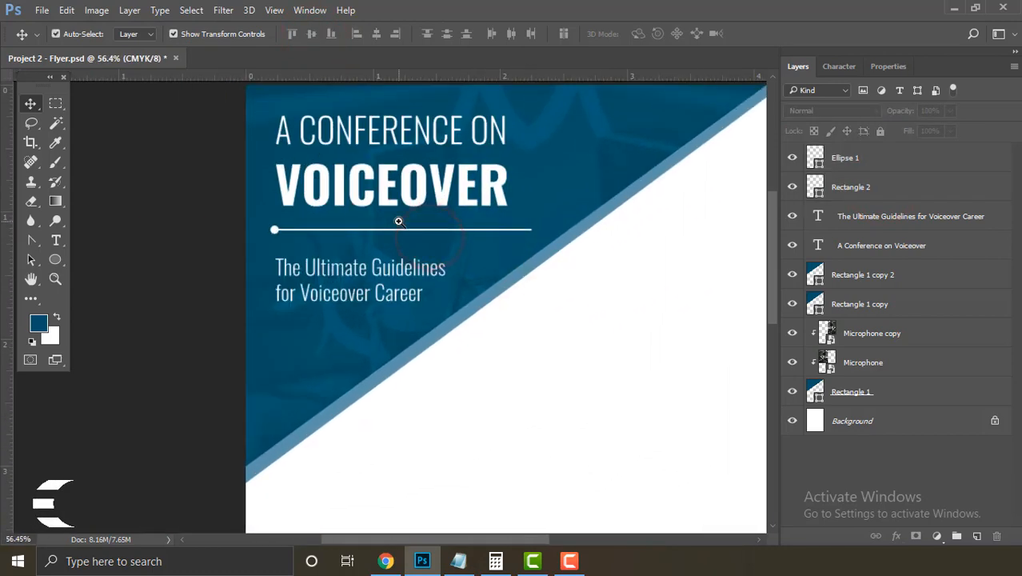
left_click_drag(276, 233, 312, 258)
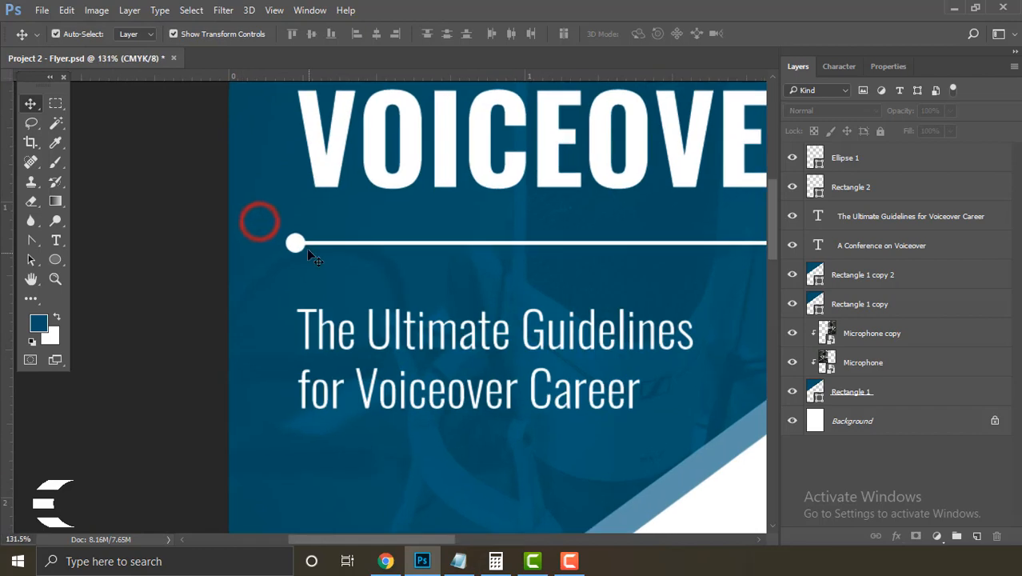
left_click(886, 195)
left_click(886, 162, "shift")
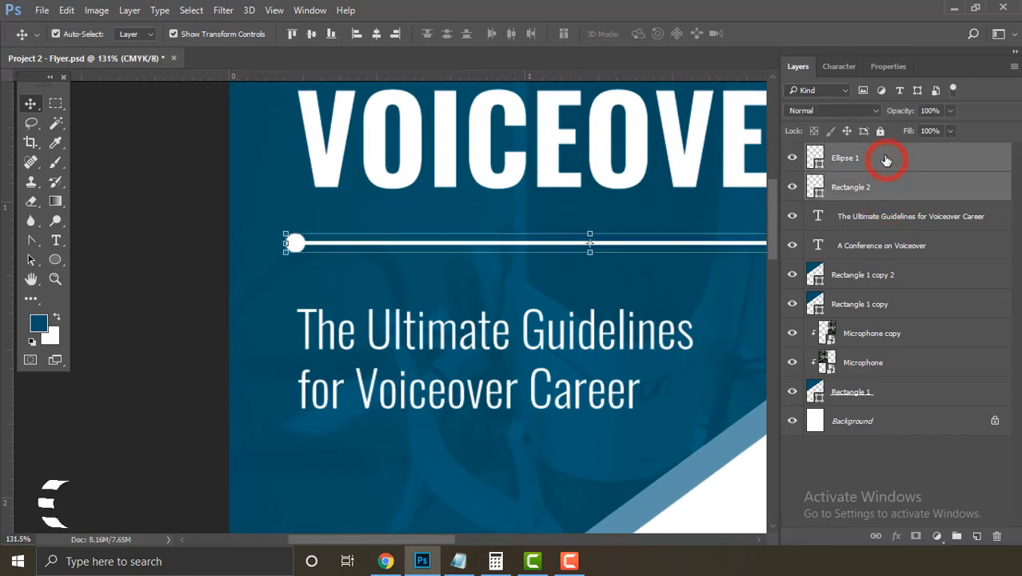
right_click(887, 160)
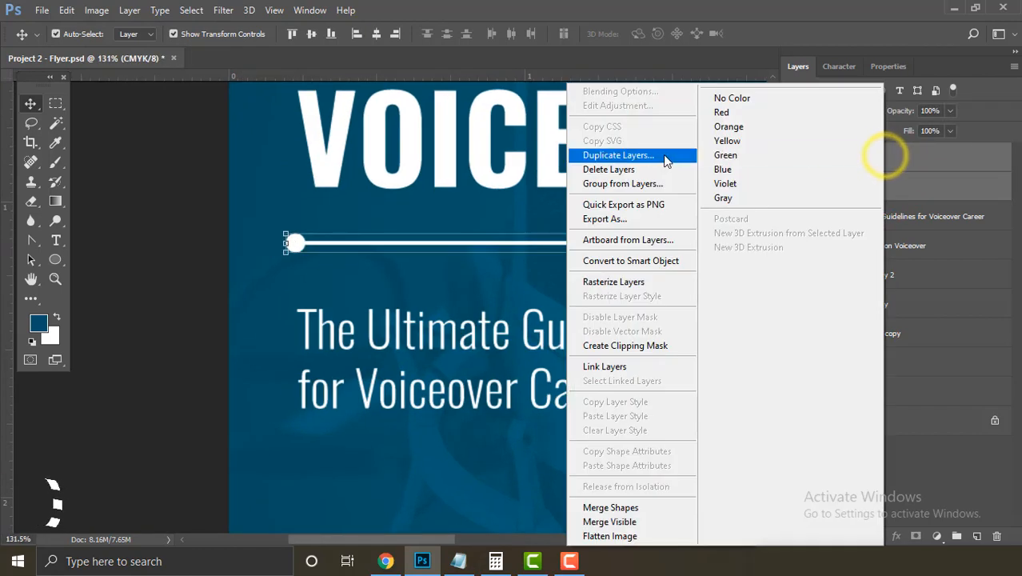
left_click(632, 183)
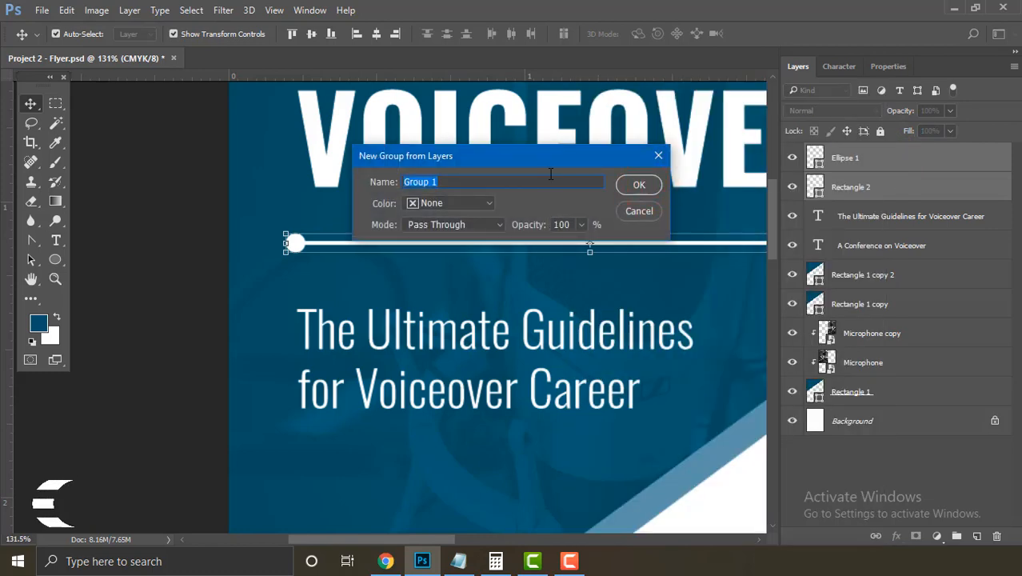
type("Line")
key("Return")
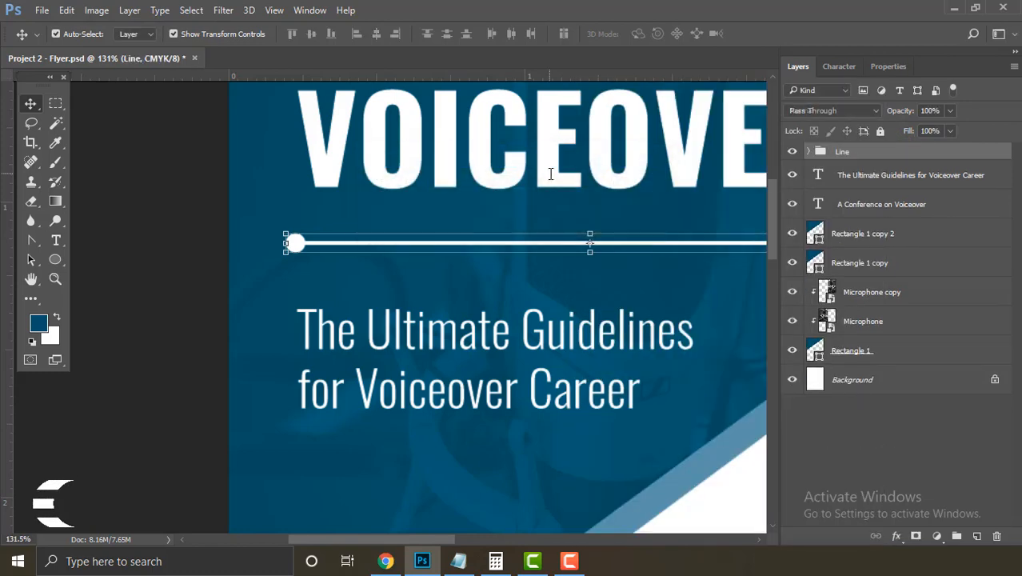
Step: Nudge the Line group two steps left and fit the page in the window
key("ctrl")
key("Left")
key("Left")
key("Left")
key("Left")
key("Left")
key("Left")
key("Left")
key("Left")
key("Left")
key("Left")
key("Left")
key("Left")
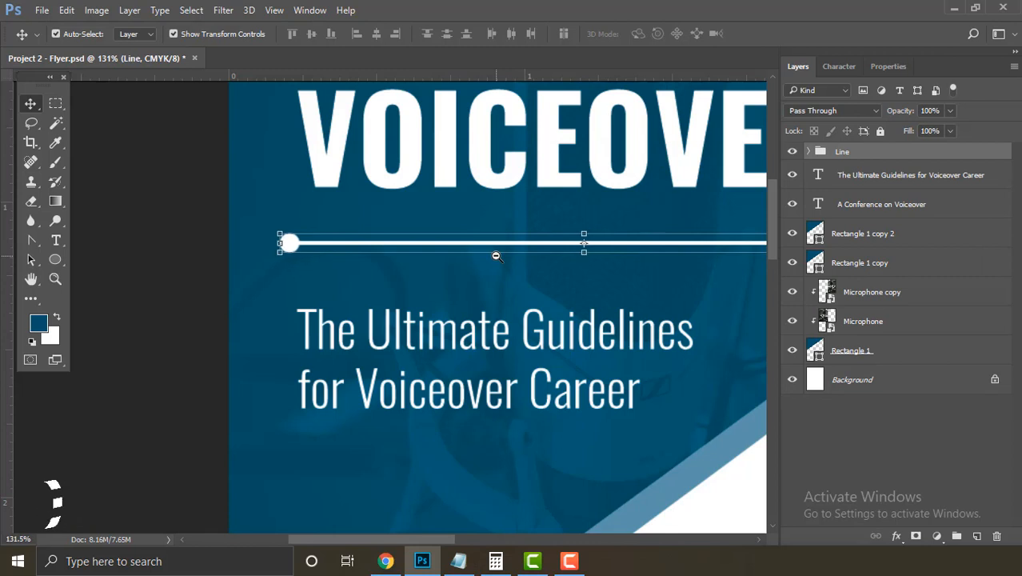
key("Left")
key("Left")
key("Left")
key("Left")
key("Left")
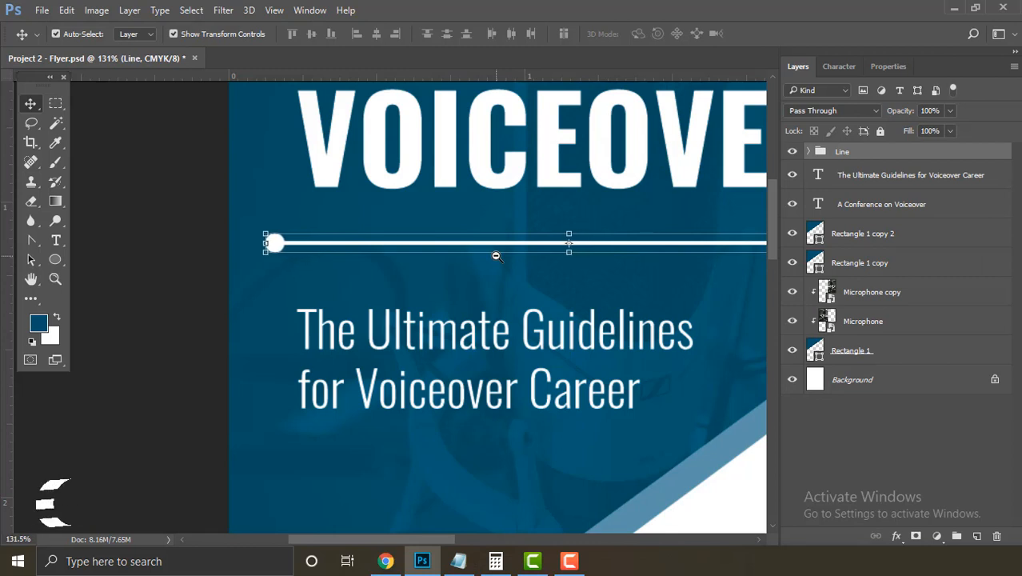
key("ctrl+0")
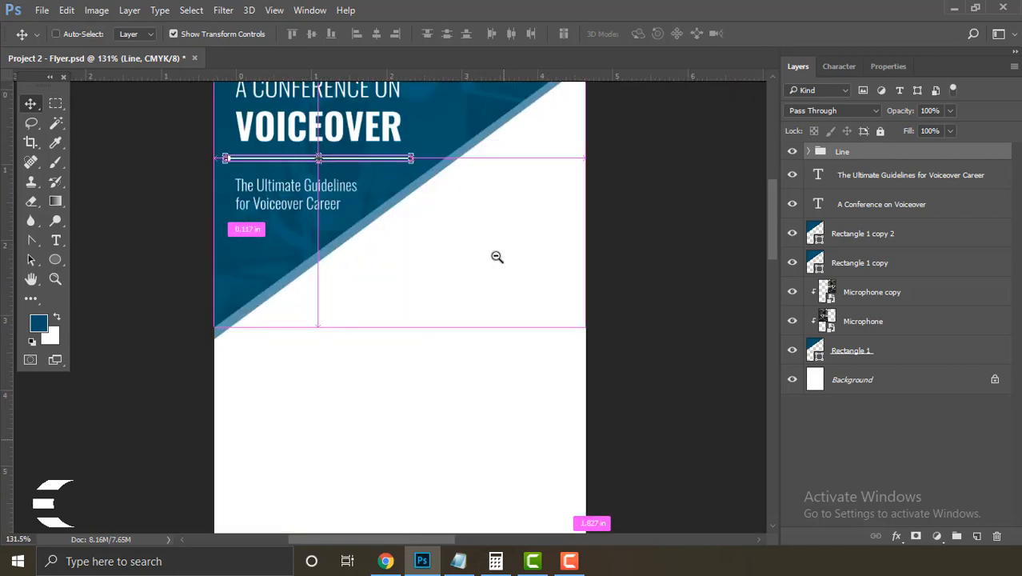
left_click(646, 329)
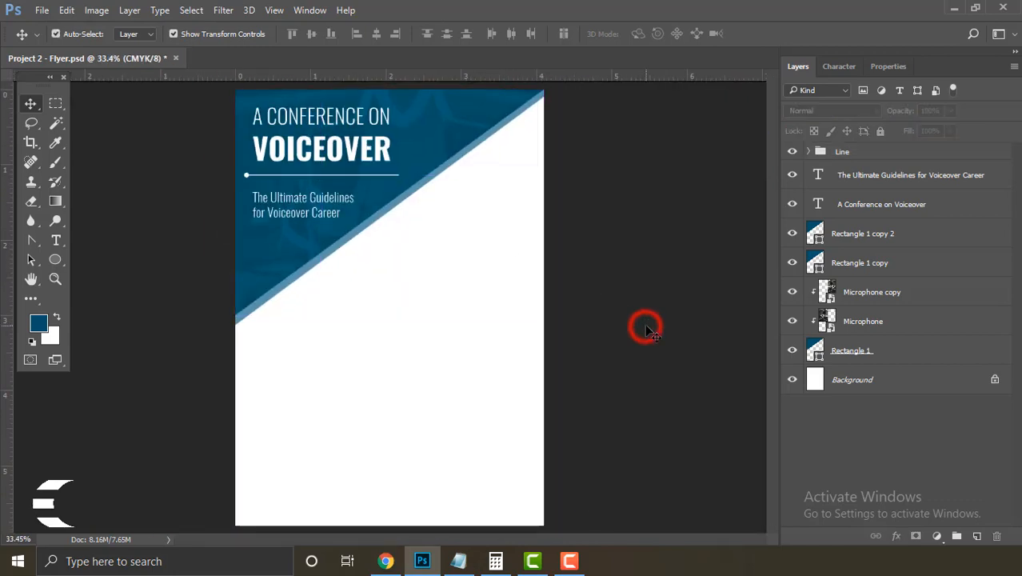
Step: Save the flyer and draw a circle at its top right with the Ellipse tool
left_click_drag(353, 249, 363, 270)
key("ctrl+s")
left_click(57, 260)
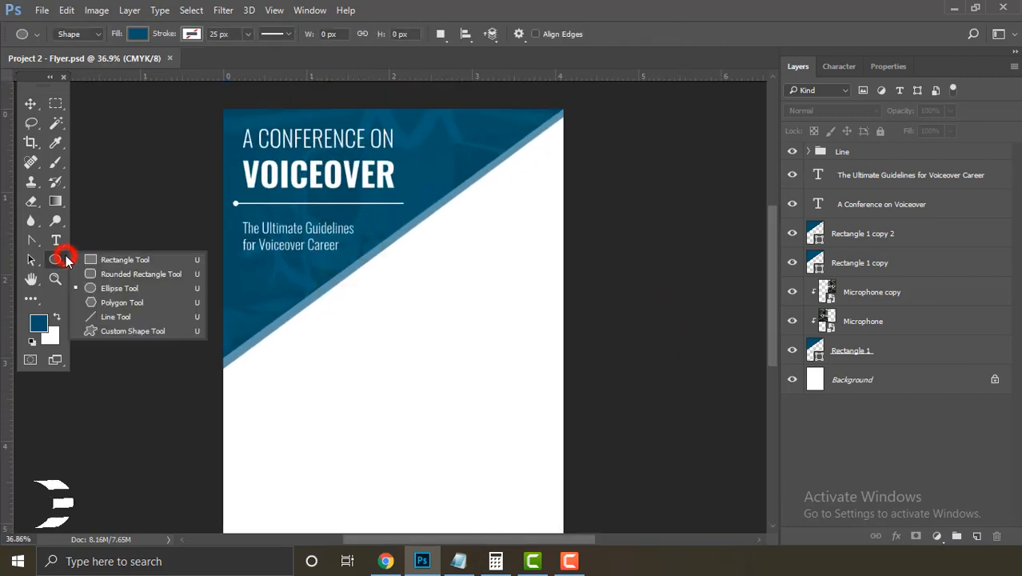
left_click(124, 288)
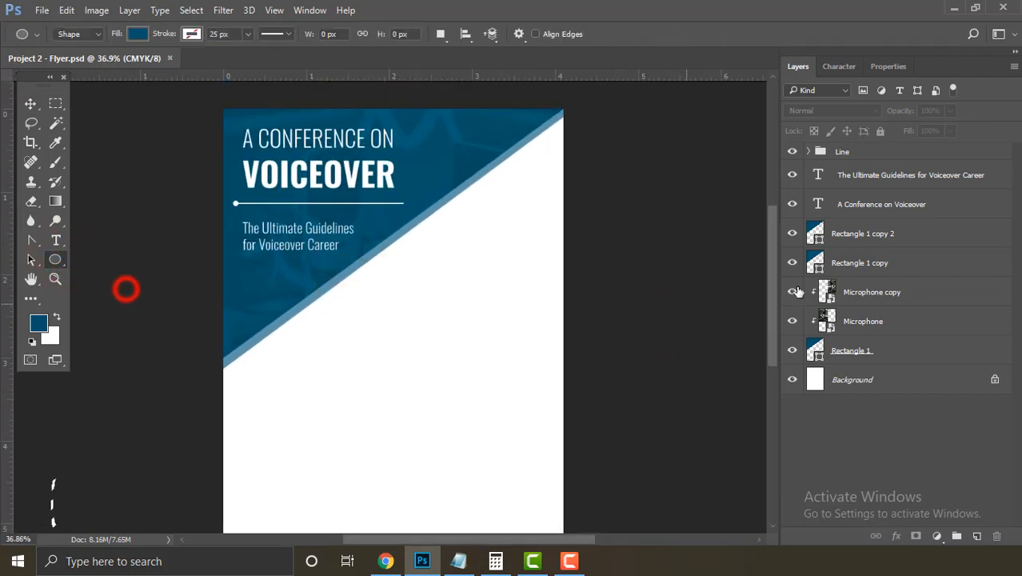
left_click(534, 163, "alt")
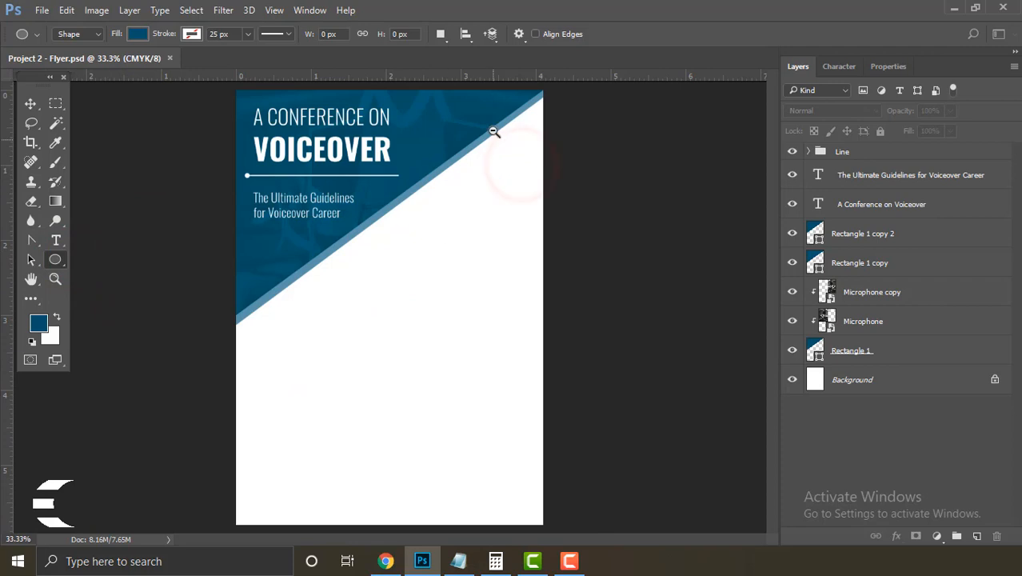
left_click_drag(497, 129, 516, 170)
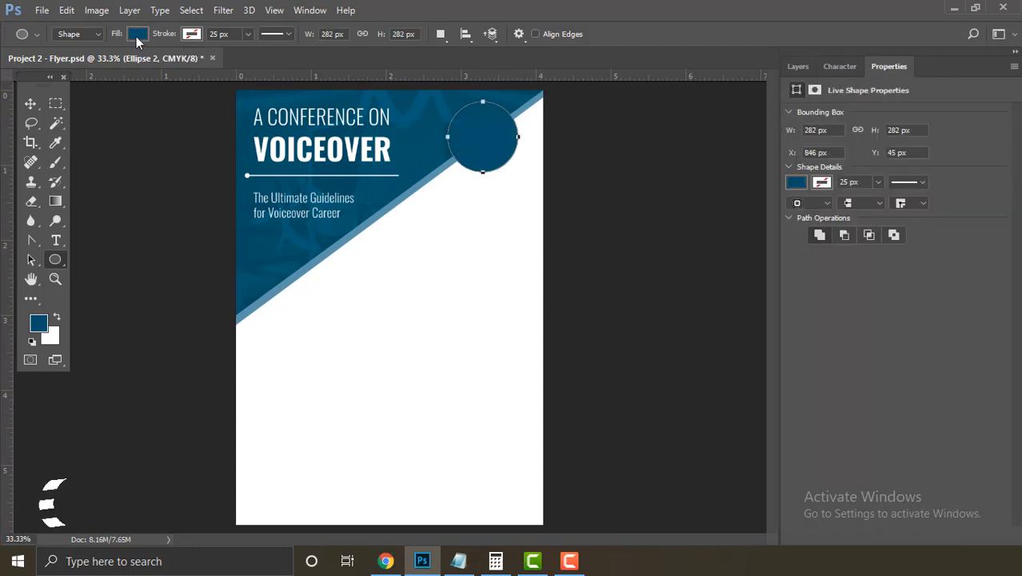
Step: Give the circle a light grey fill and a 15 px white stroke
left_click(137, 36)
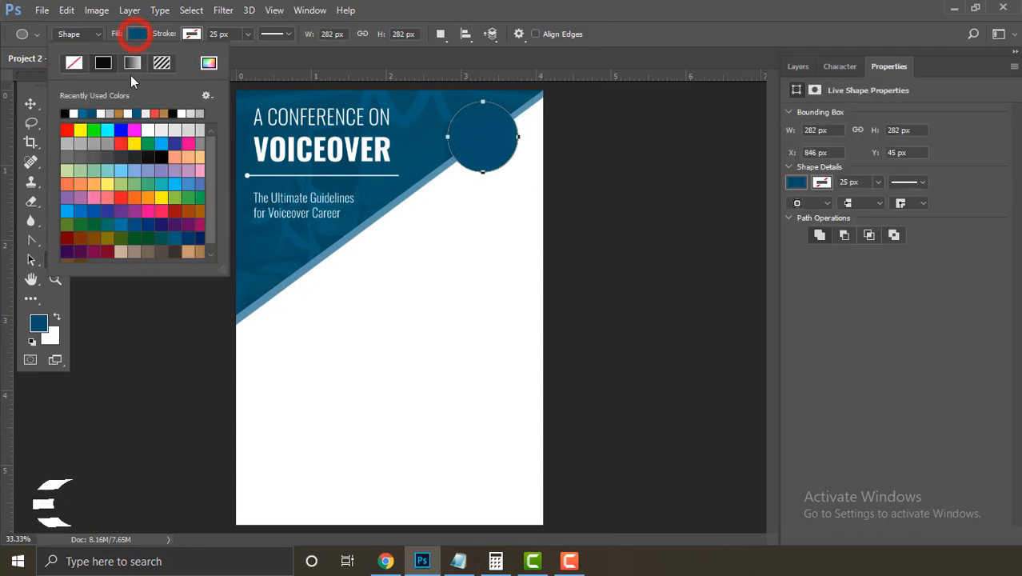
left_click(194, 130)
left_click(191, 35)
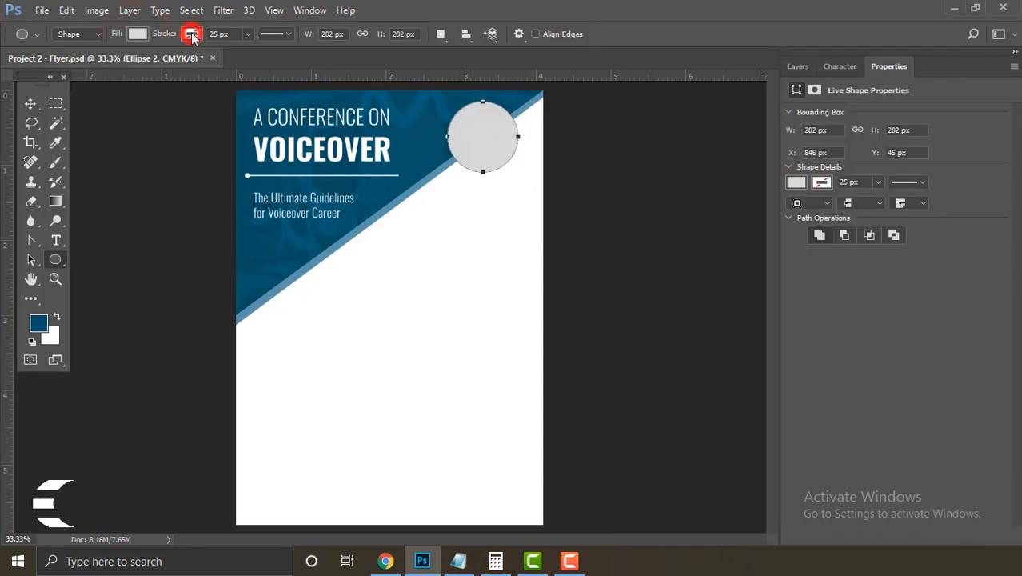
left_click(202, 130)
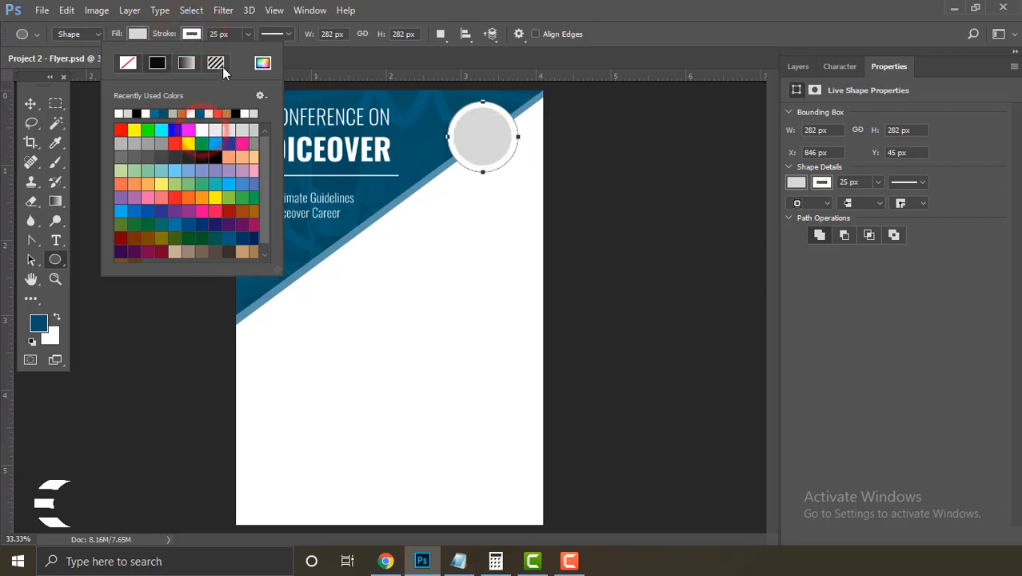
left_click(218, 34)
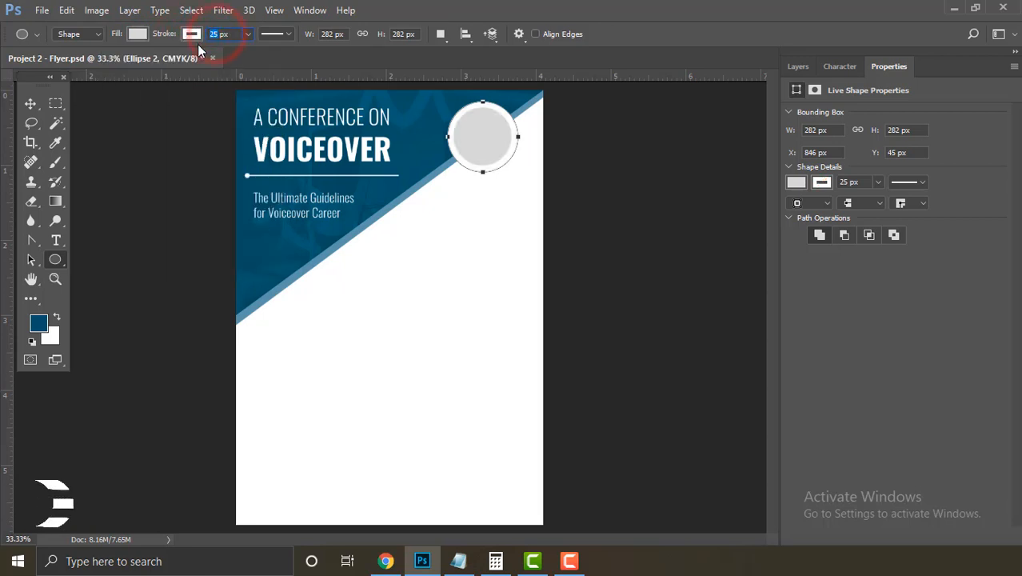
type("1")
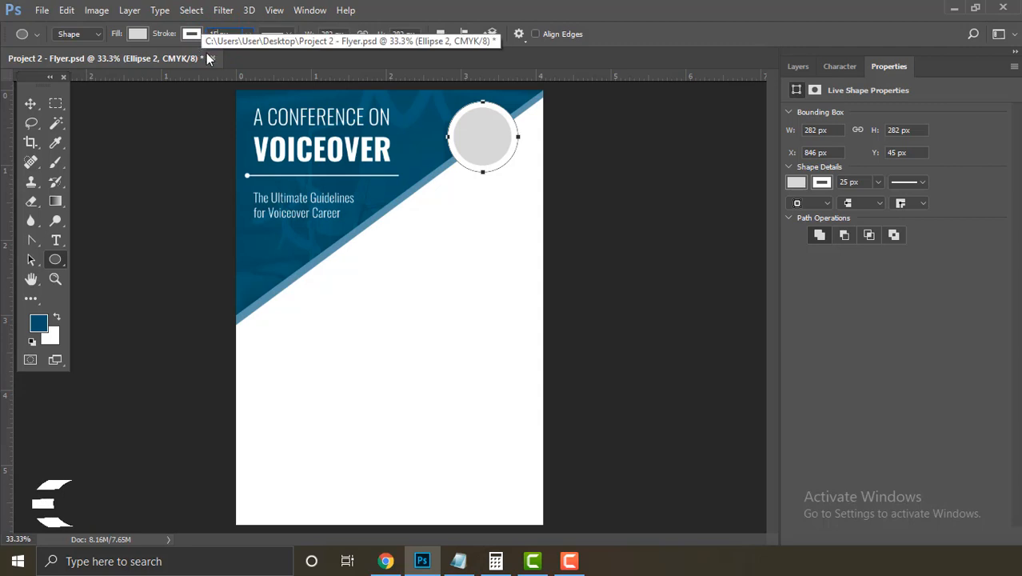
type("5")
key("Return")
left_click(30, 103)
left_click(150, 155)
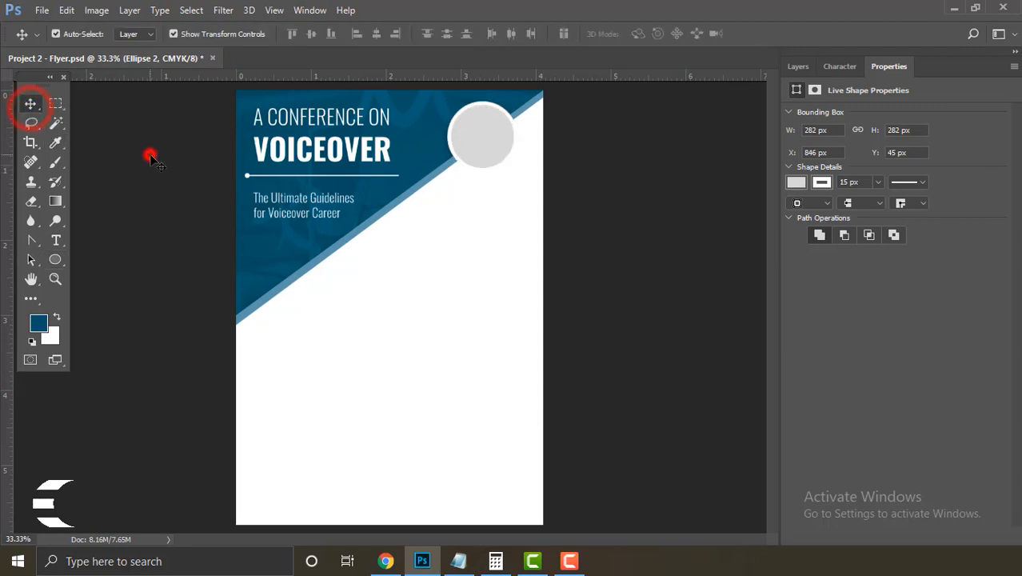
left_click_drag(426, 157, 436, 162)
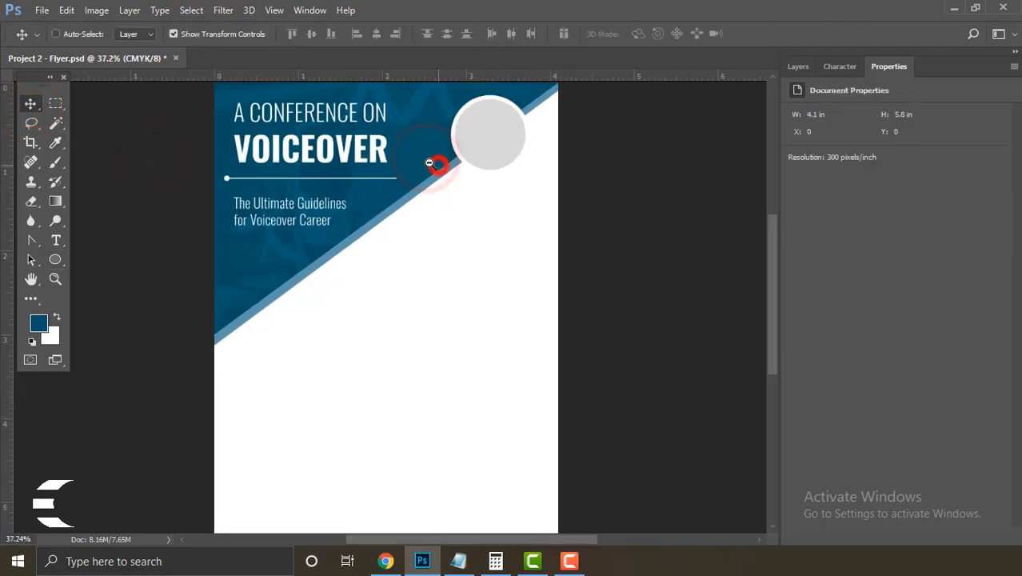
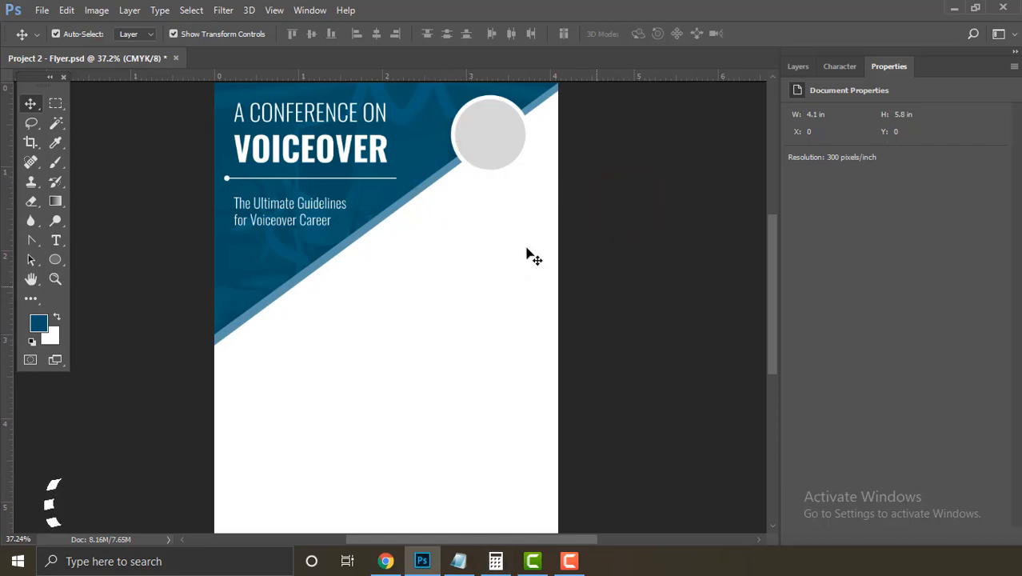
Step: Copy the first keynote speaker's name, title and company from Info.txt in Notepad
left_click(461, 560)
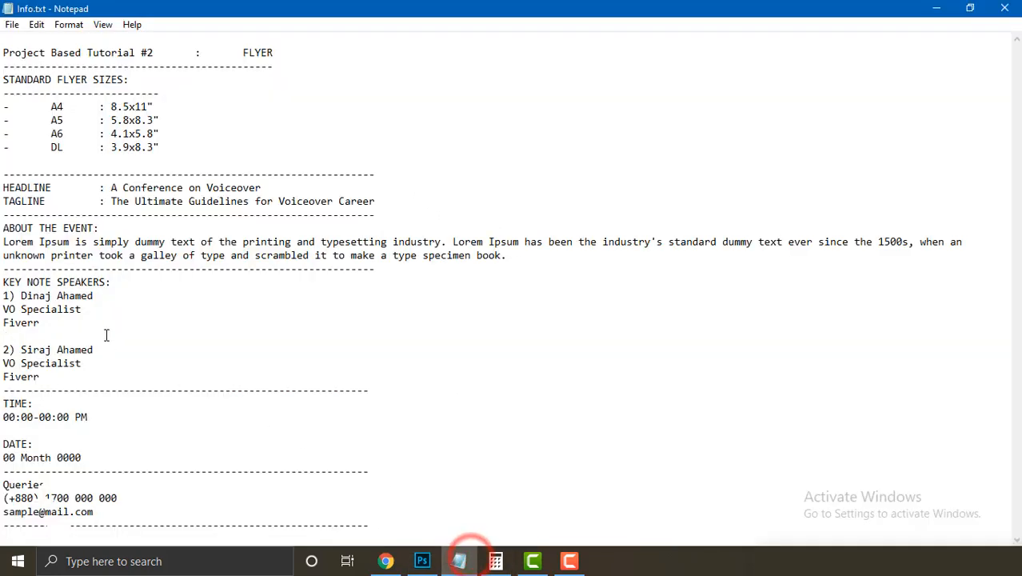
left_click_drag(54, 323, 22, 296)
right_click(22, 296)
left_click(83, 343)
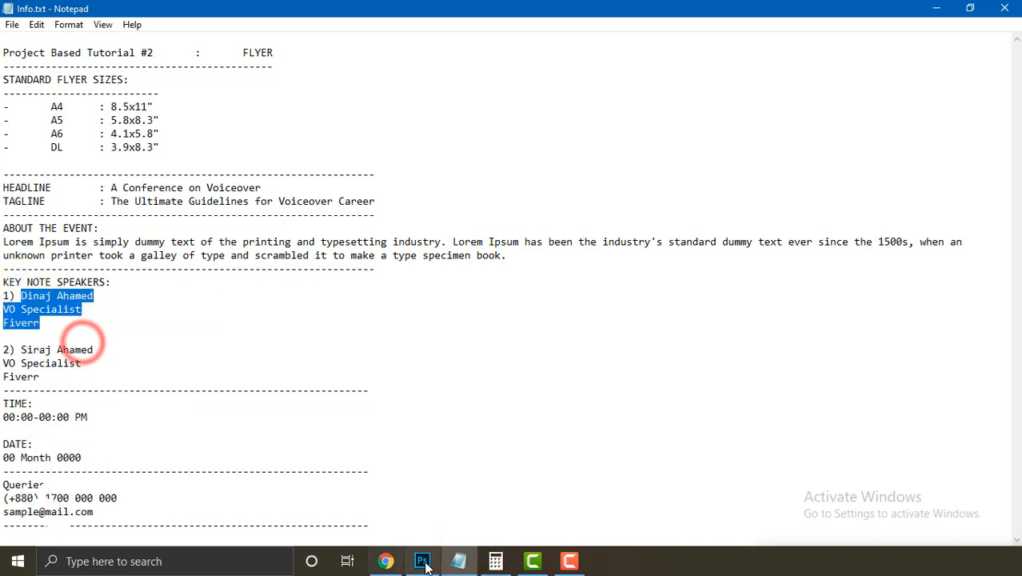
mouse_move(425, 564)
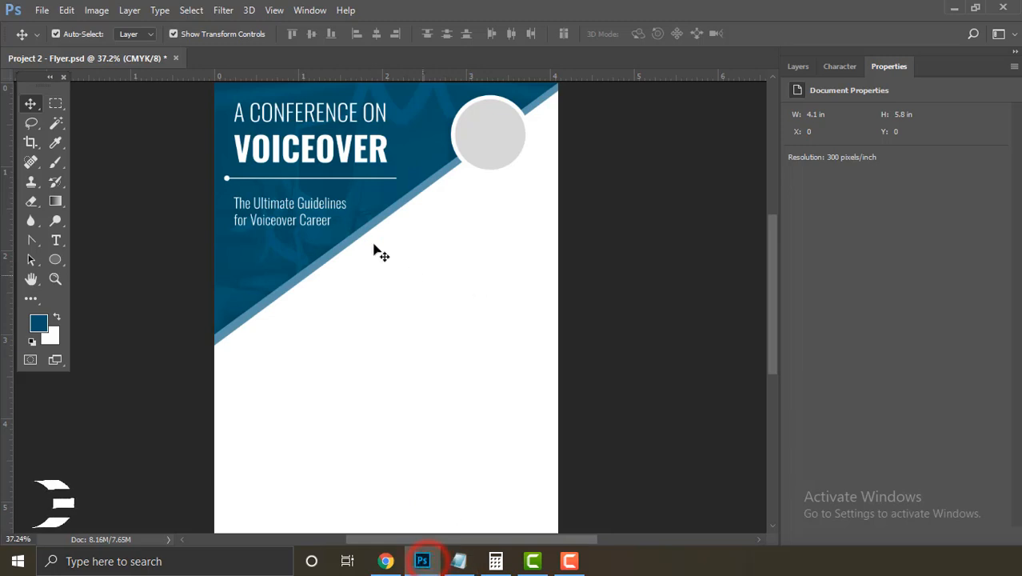
Step: Paste the first speaker's details as centre-aligned text below the photo circle
left_click(56, 240)
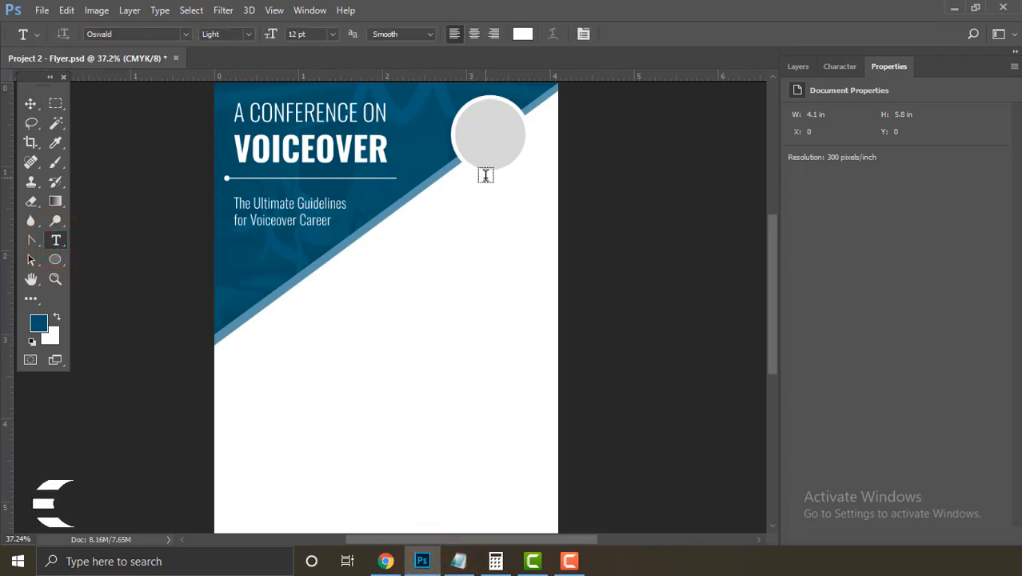
left_click(473, 34)
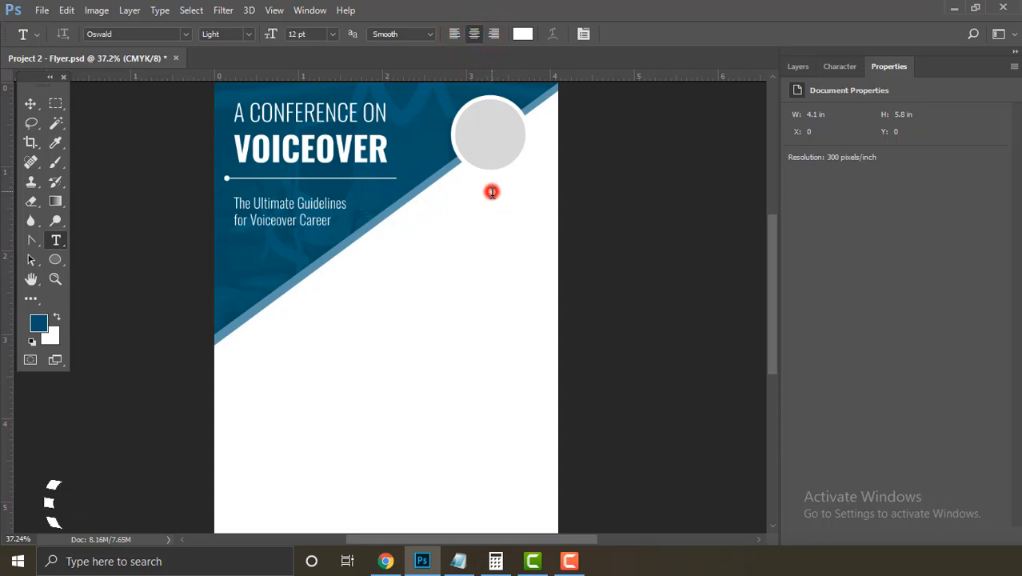
left_click(492, 192)
right_click(492, 190)
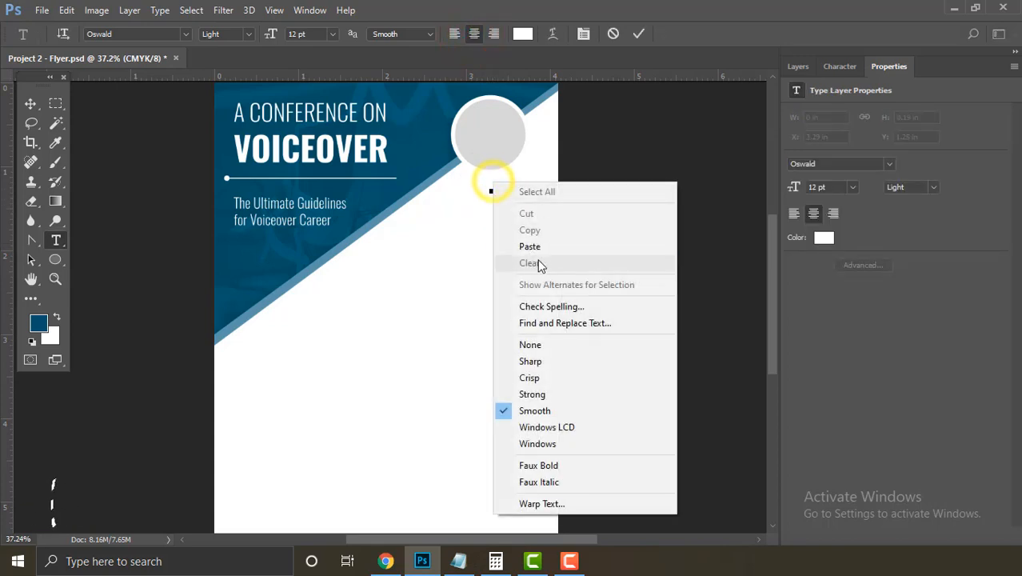
left_click(537, 247)
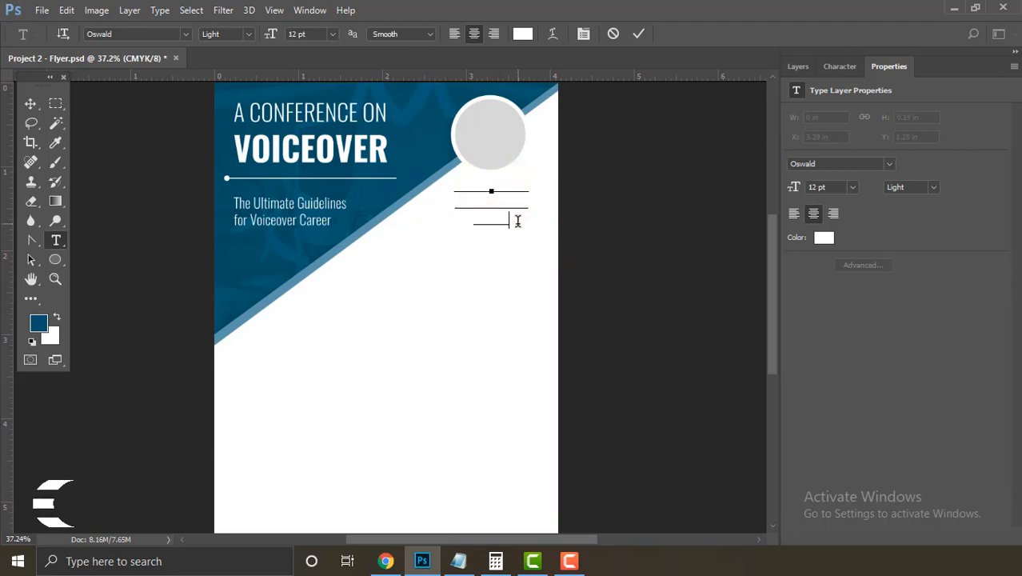
Step: Colour the speaker text dark blue #005269, sampled from the flyer background
left_click(798, 67)
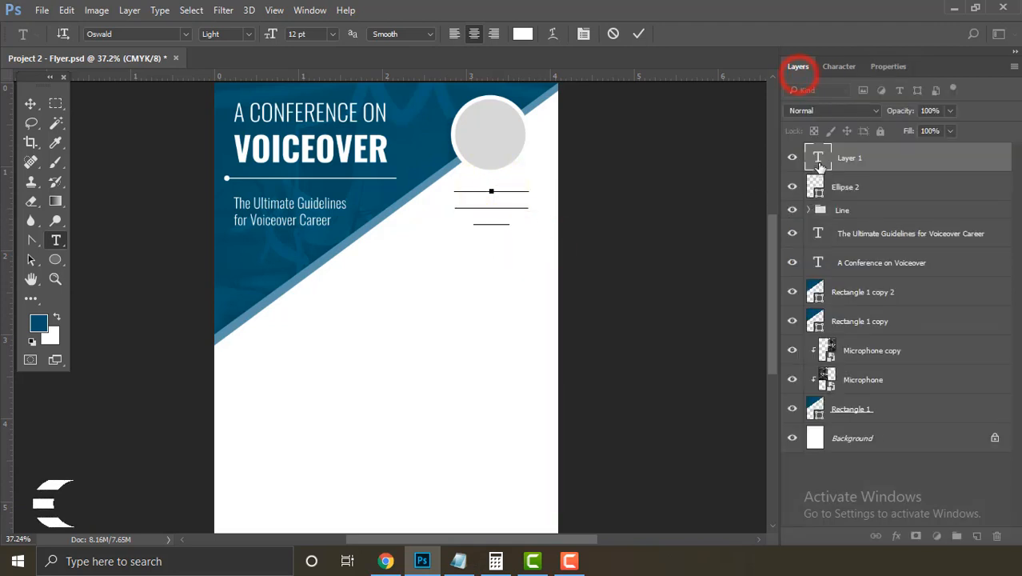
double_click(820, 159)
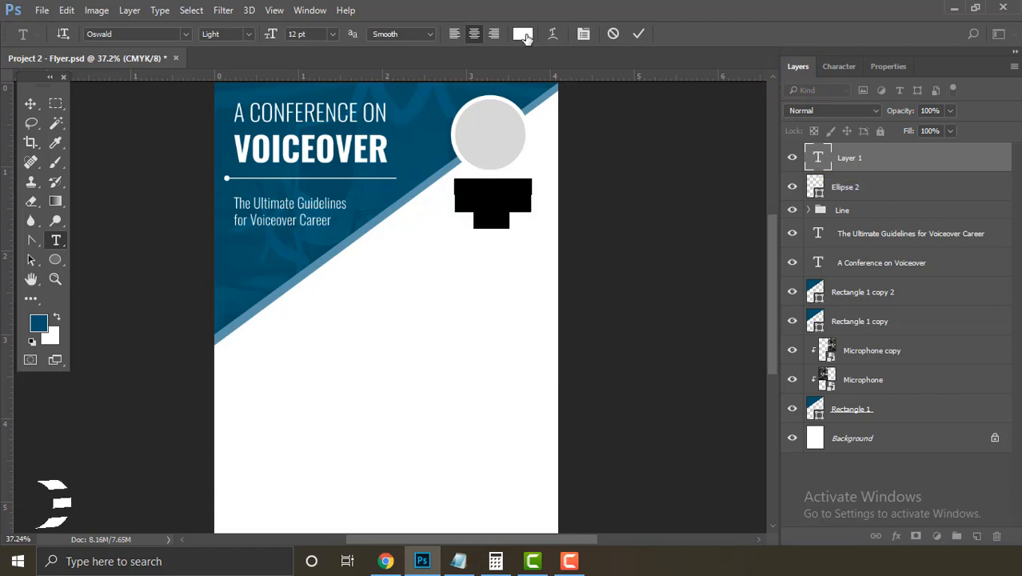
left_click(523, 36)
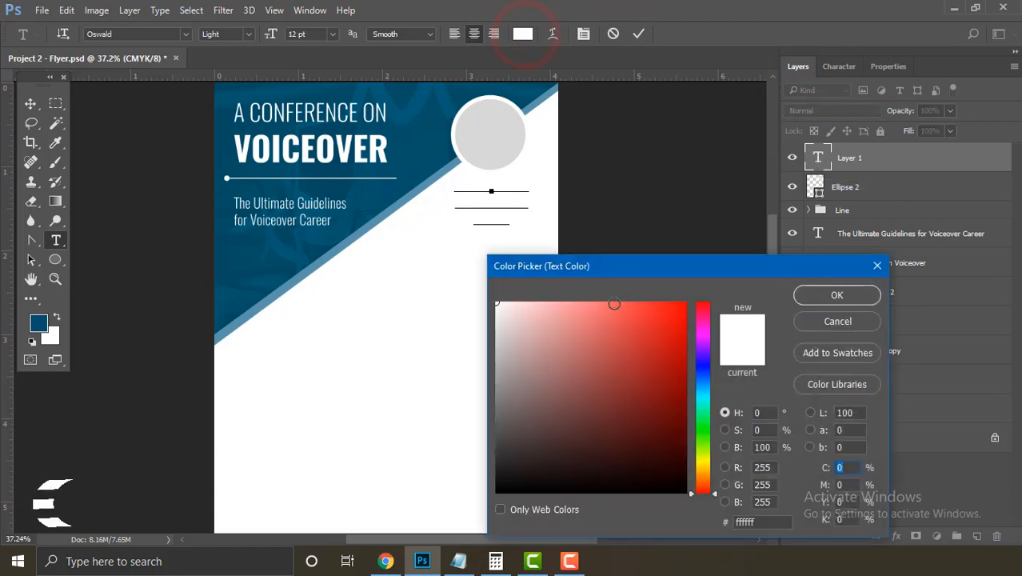
left_click(432, 146)
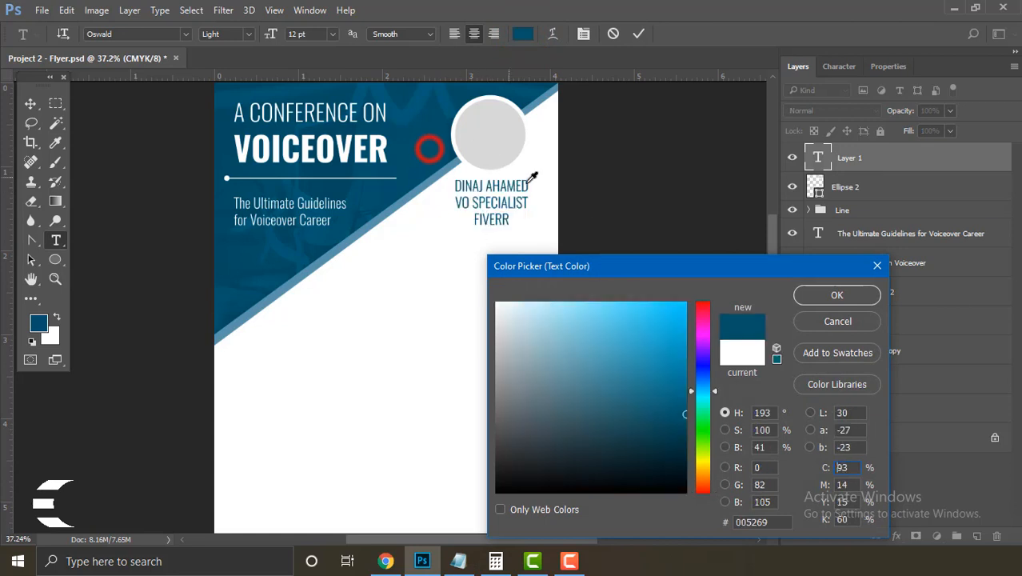
left_click(836, 295)
left_click_drag(513, 220, 434, 182)
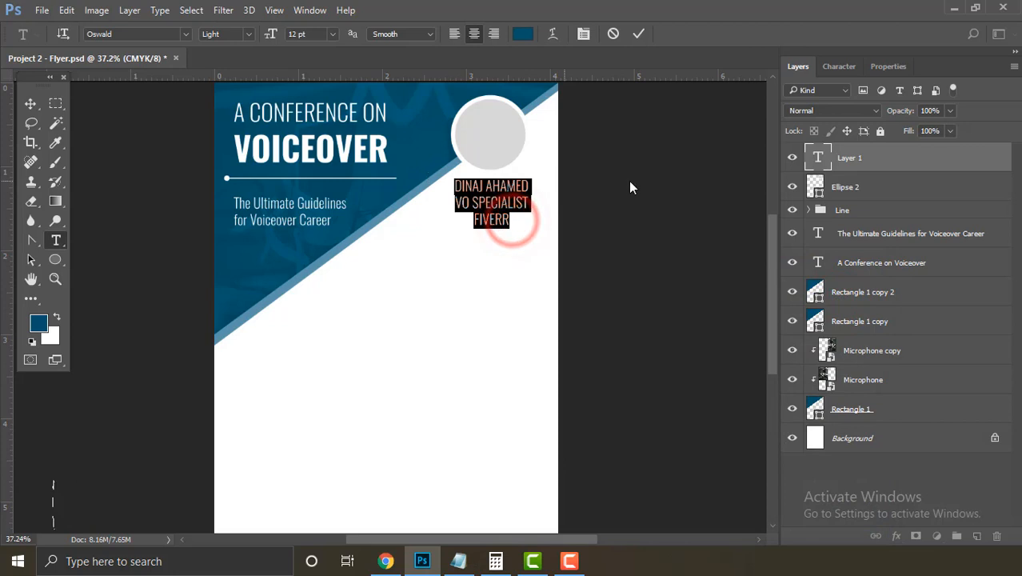
Step: Turn off All Caps, then set only the speaker's name in capitals at Regular weight
left_click(839, 65)
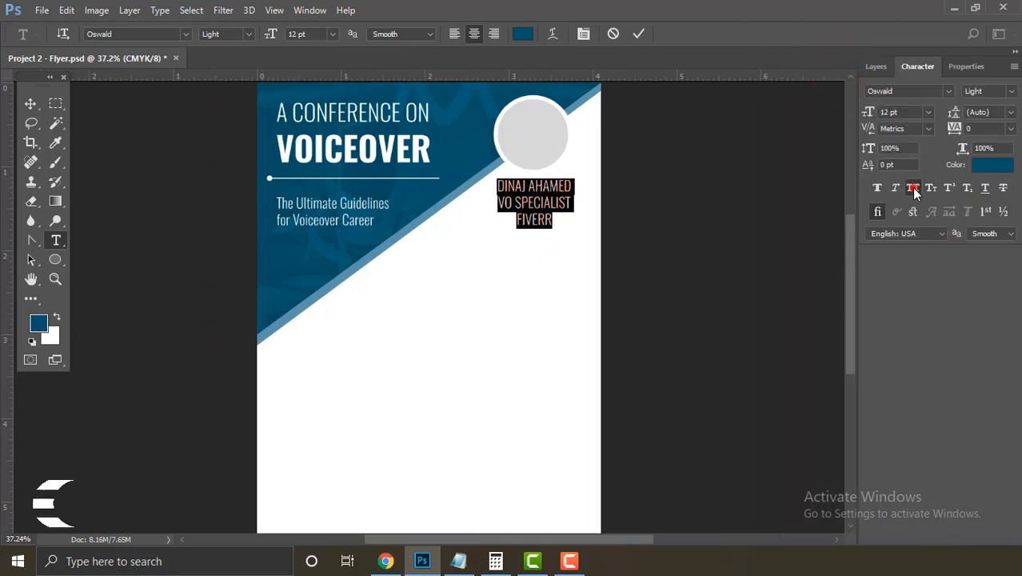
left_click(913, 188)
left_click_drag(569, 190, 465, 190)
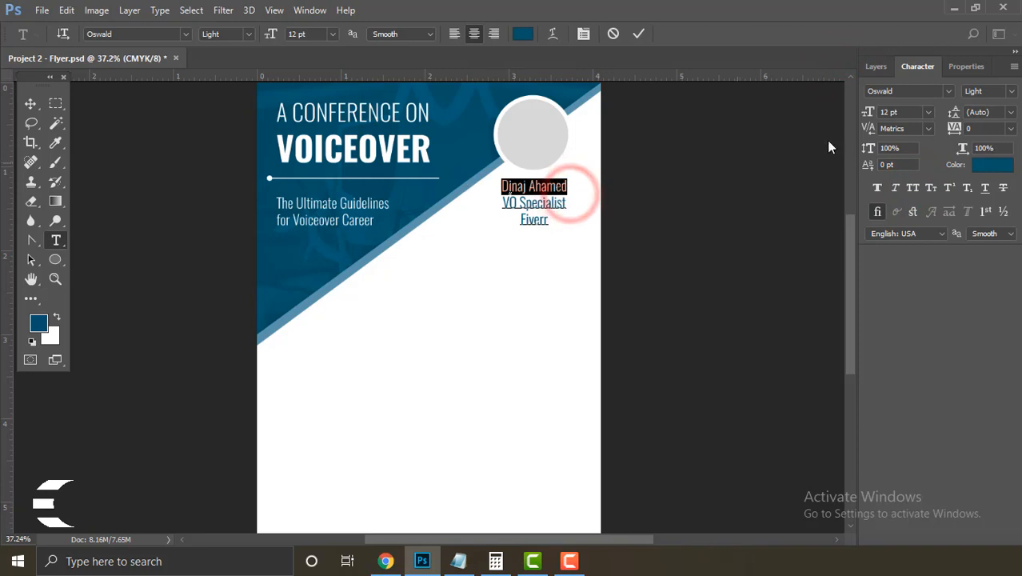
left_click(915, 188)
left_click_drag(551, 209, 471, 200)
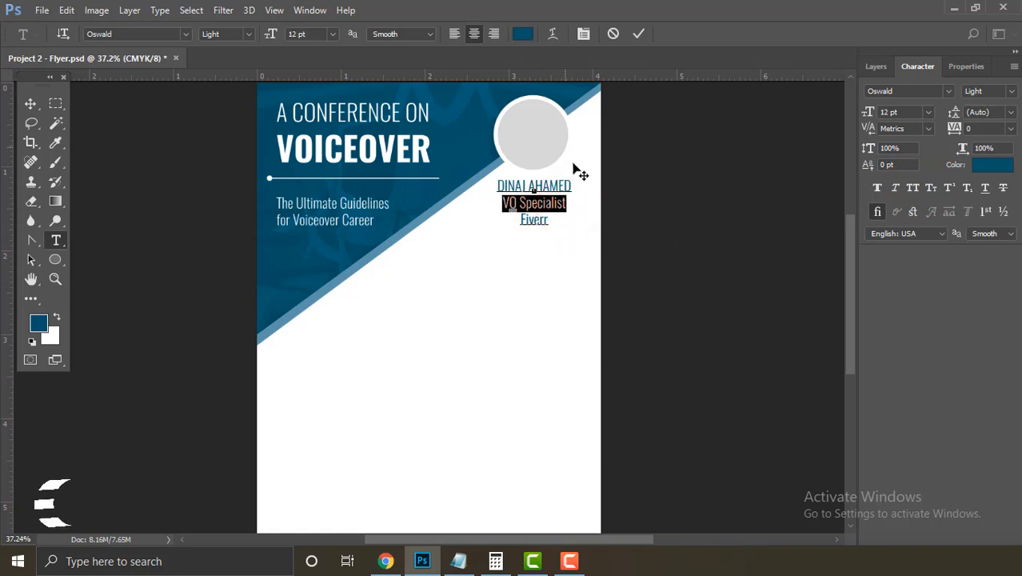
left_click_drag(575, 182, 483, 187)
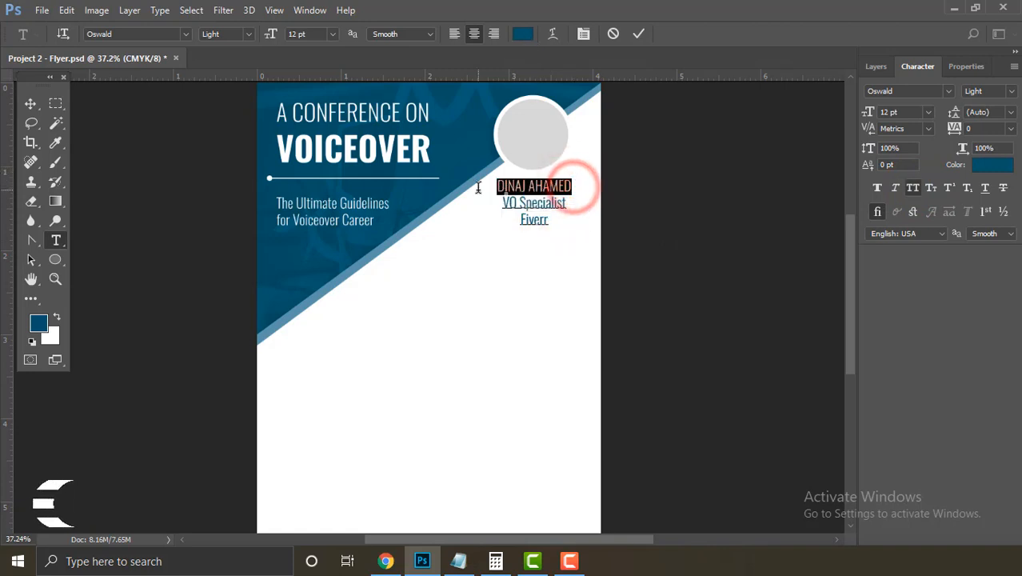
left_click(246, 34)
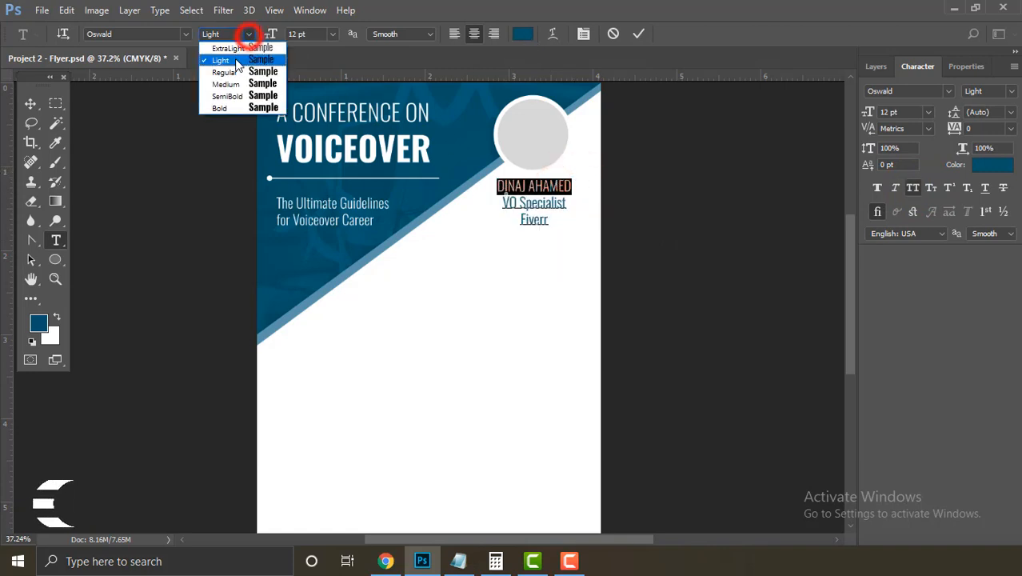
left_click(235, 70)
Step: Colour the VO Specialist title line near-black #1c1c1c
left_click_drag(568, 206, 491, 204)
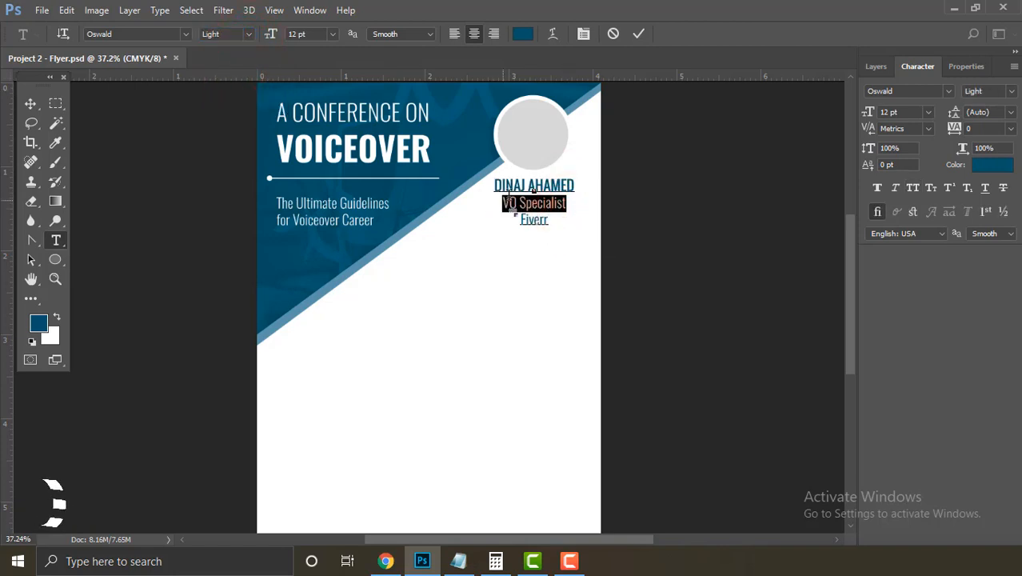
left_click(524, 34)
left_click_drag(541, 401, 480, 473)
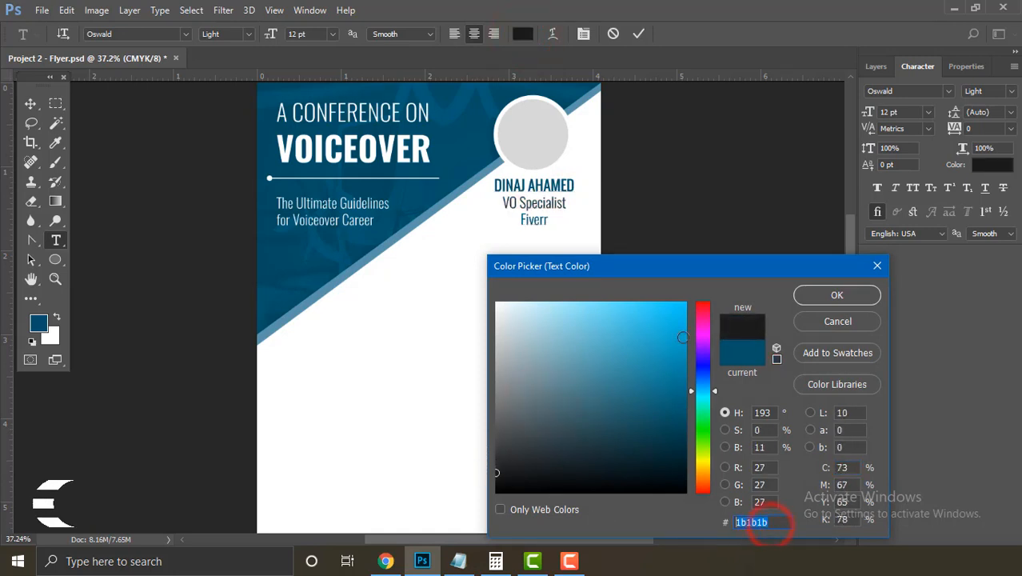
type("1c1c1c")
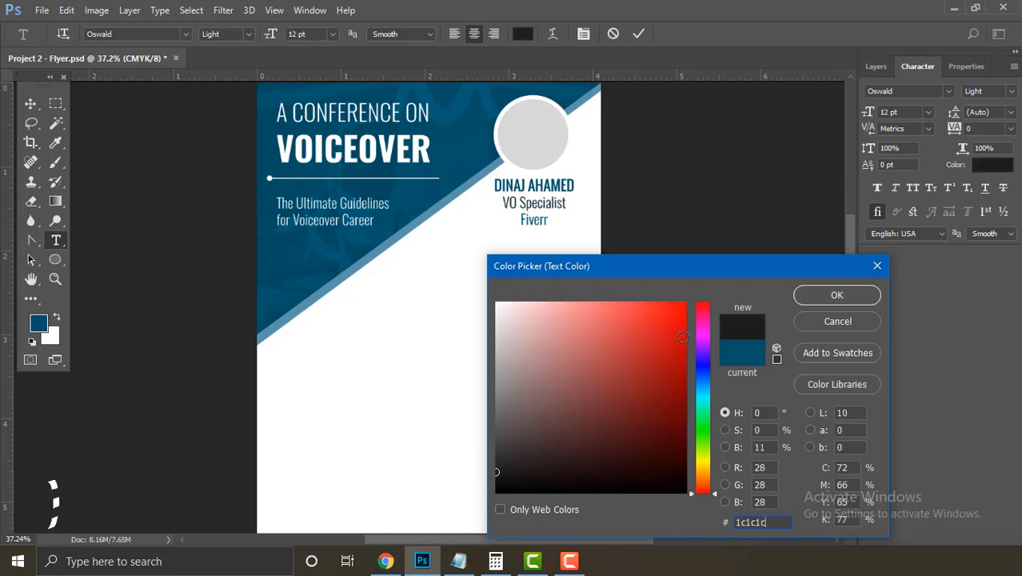
key("Return")
left_click(536, 222)
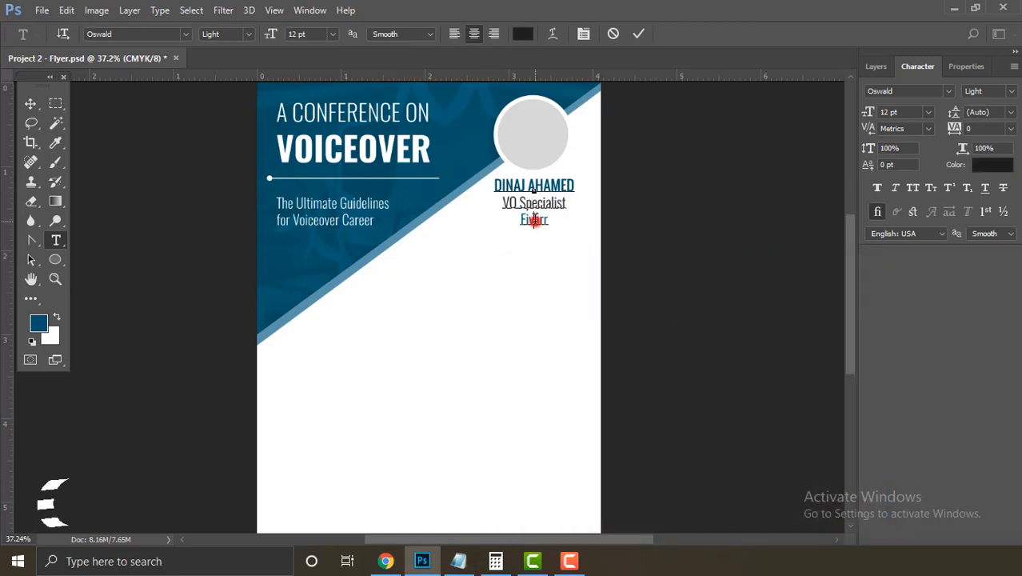
Step: Colour the Fiverr company line grey #494949 and commit the text edits
left_click_drag(550, 222, 514, 219)
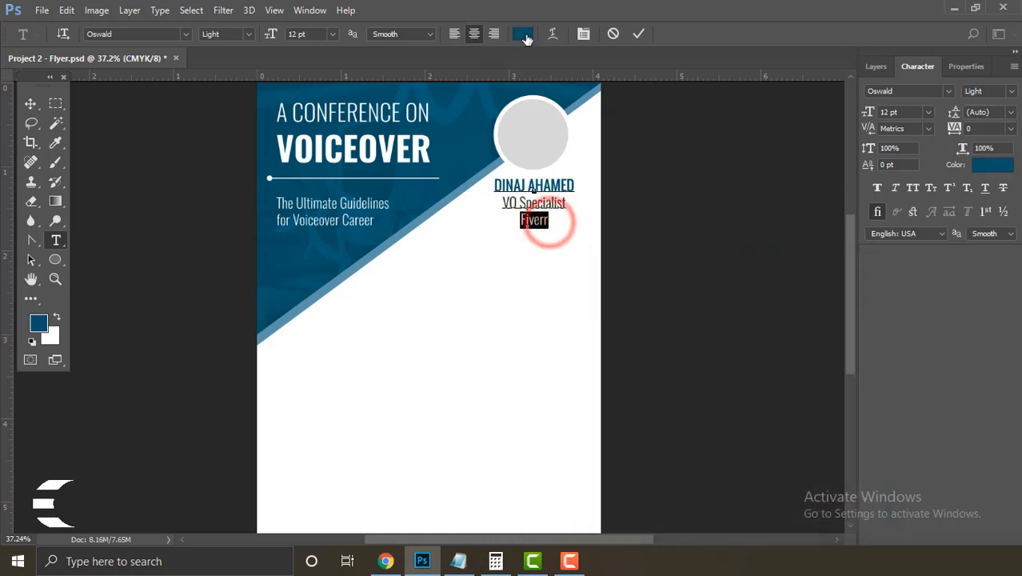
left_click(523, 34)
left_click(233, 408)
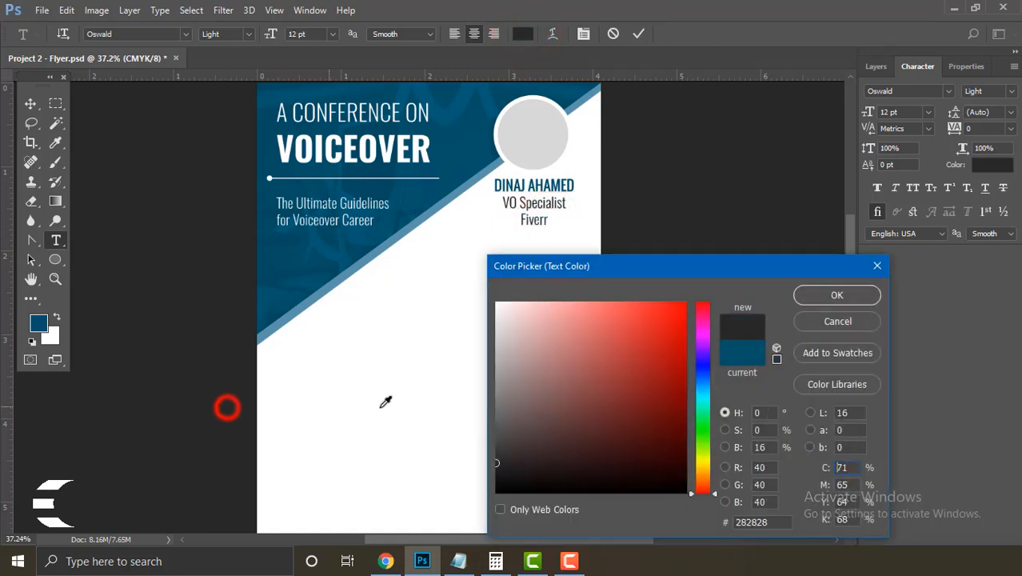
left_click(494, 451)
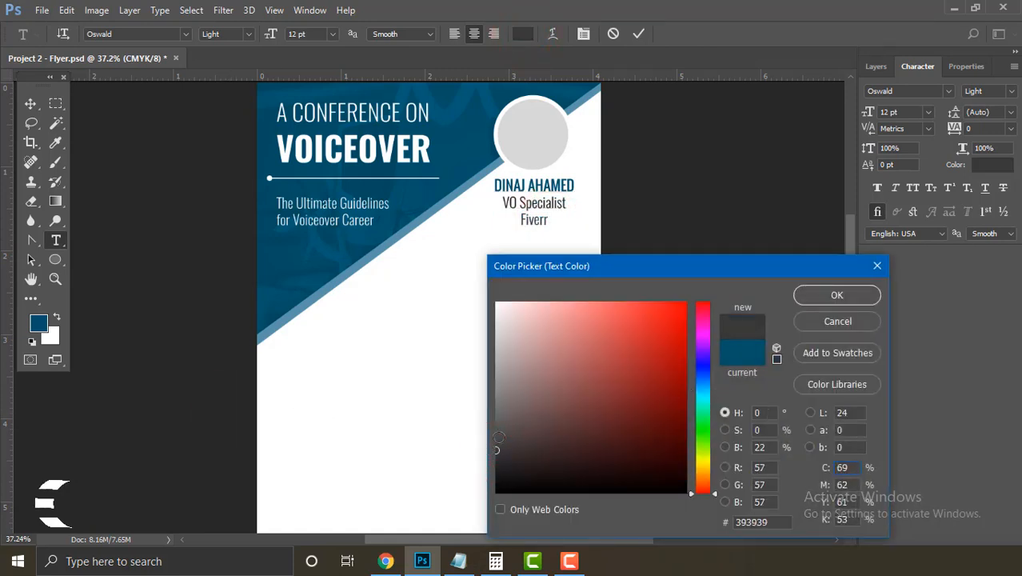
left_click(496, 438)
left_click(835, 294)
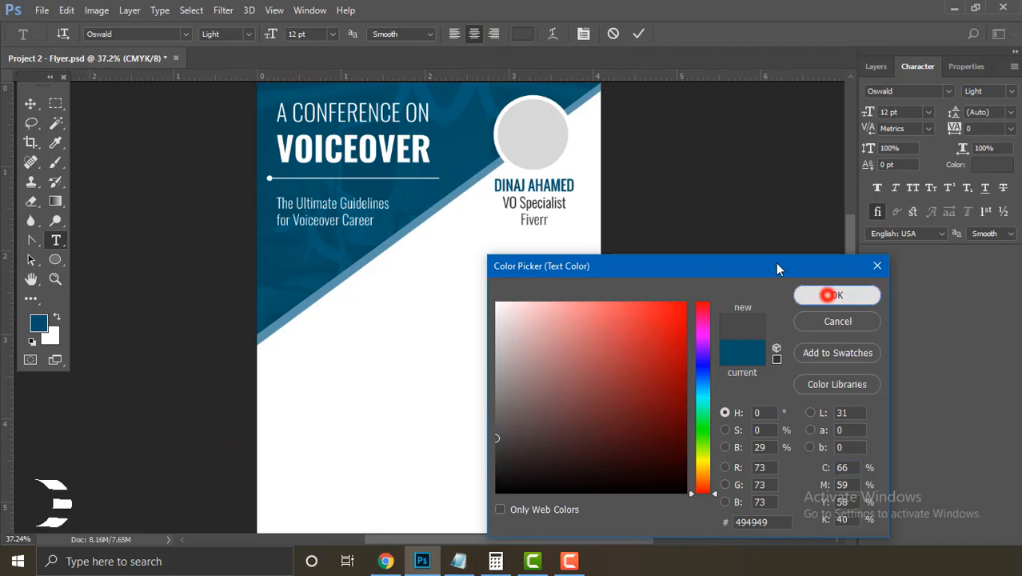
left_click(639, 33)
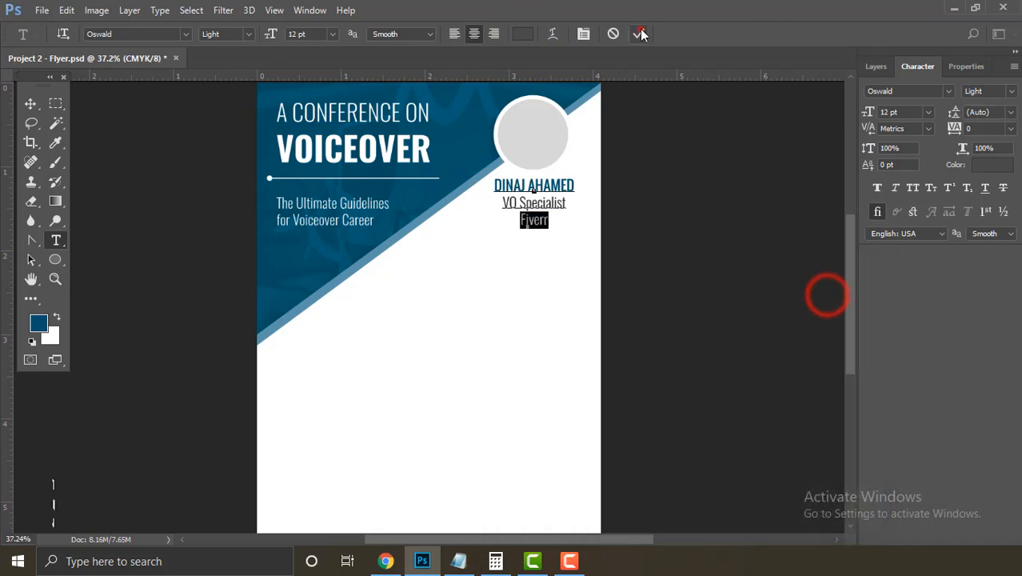
Step: Resize the whole speaker caption to 10 pt and commit it
left_click(31, 105)
left_click(690, 190)
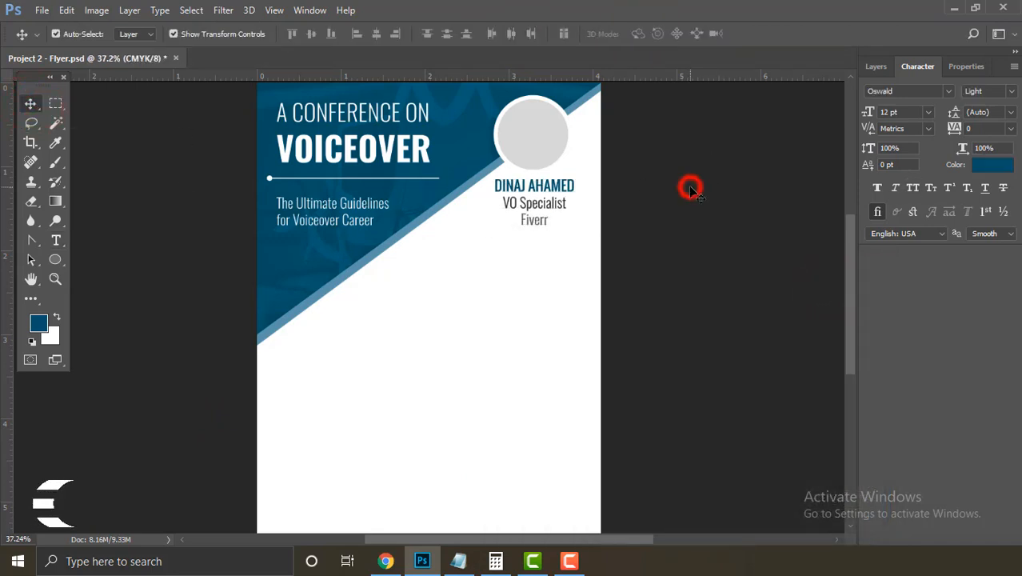
left_click(540, 184)
left_click(876, 67)
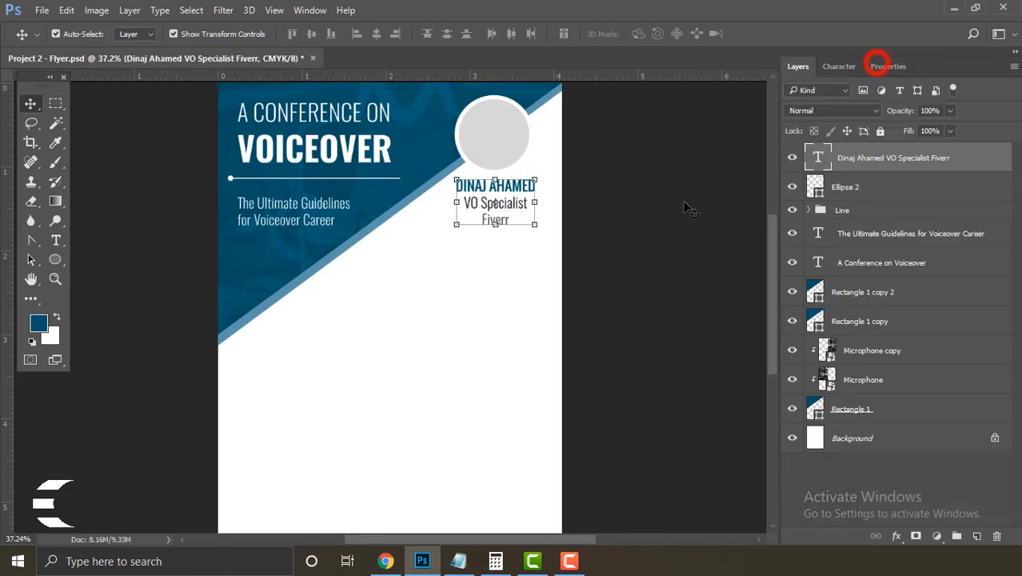
left_click(674, 213)
left_click(520, 188, "alt")
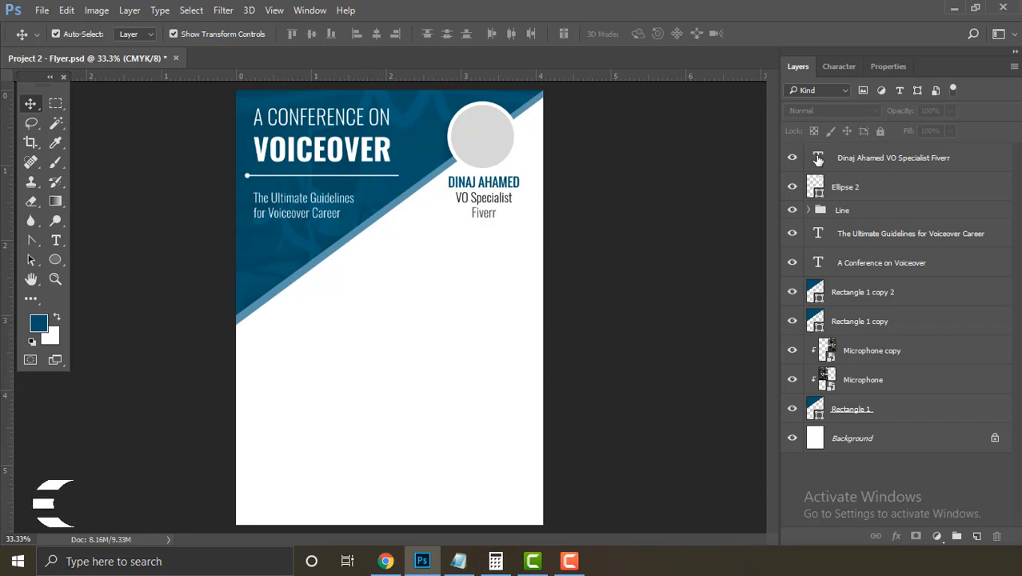
double_click(818, 158)
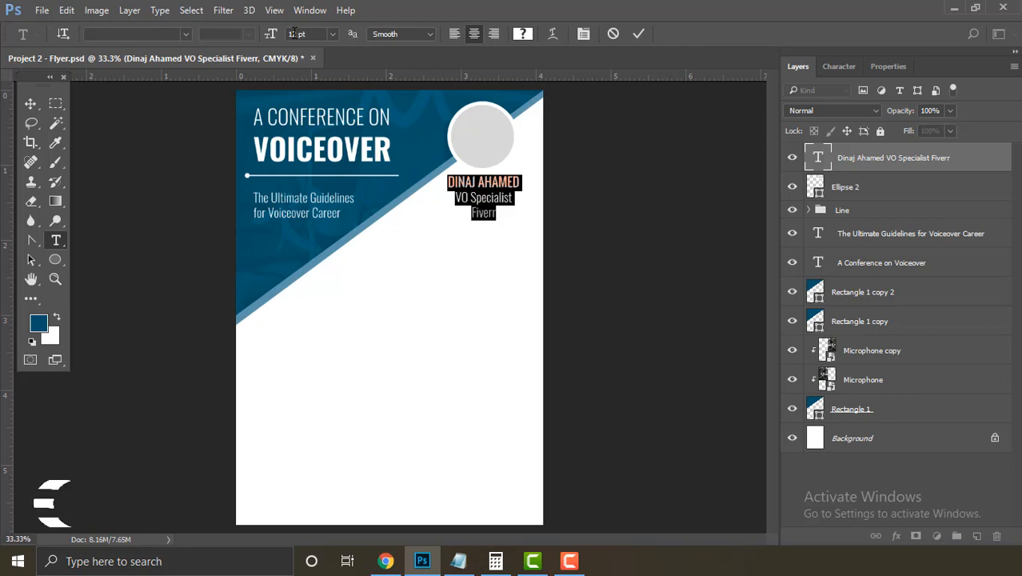
key("BackSpace")
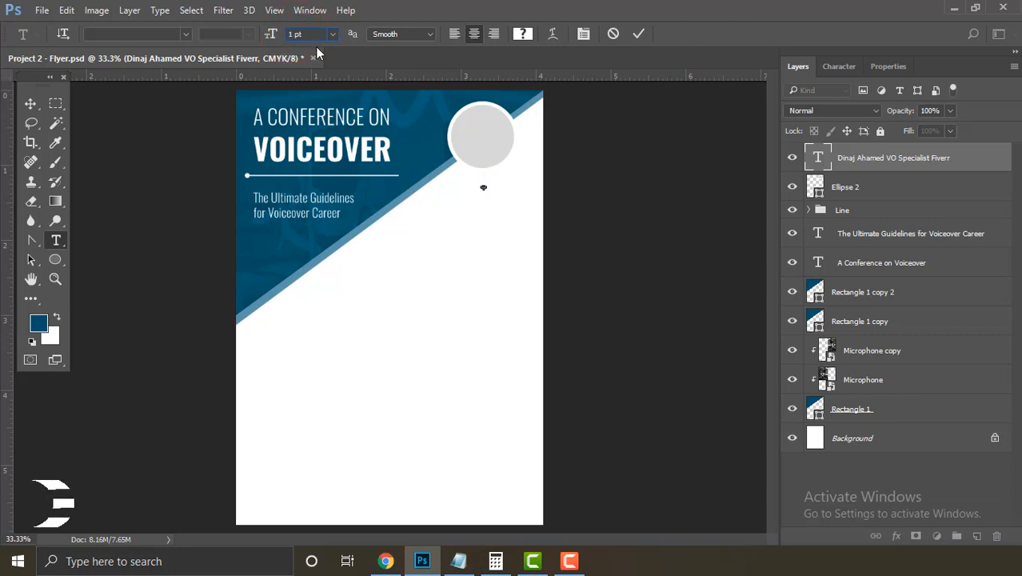
type("0")
left_click(643, 34)
key("v")
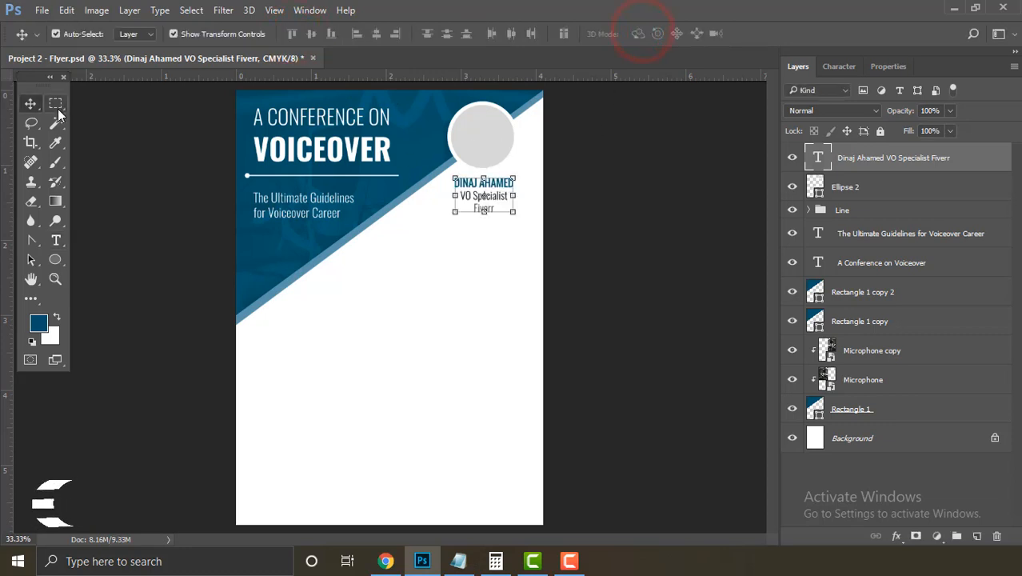
left_click(119, 150)
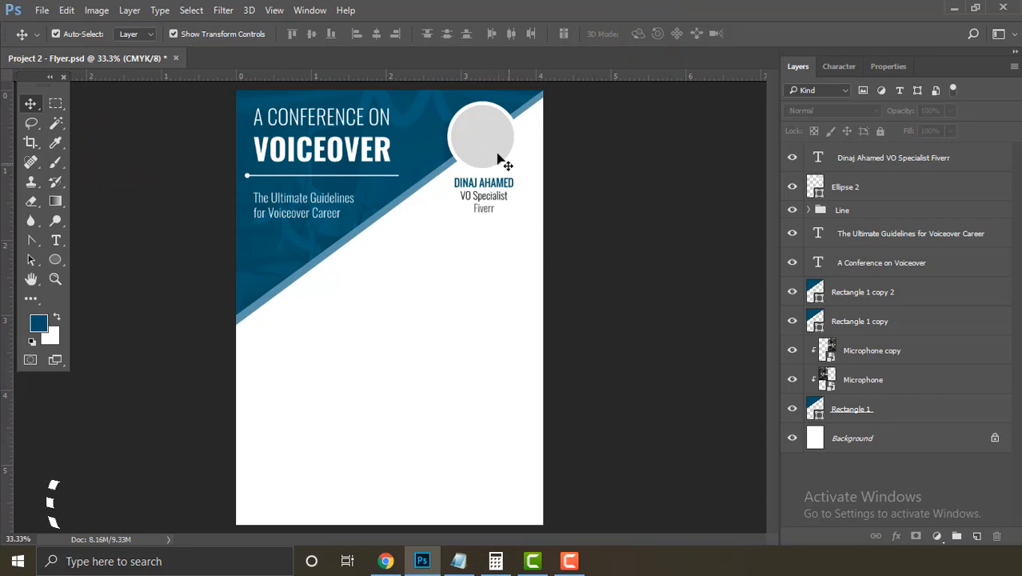
Step: Rename the circle layer 'Frame' and move it above the caption layer
left_click(867, 188)
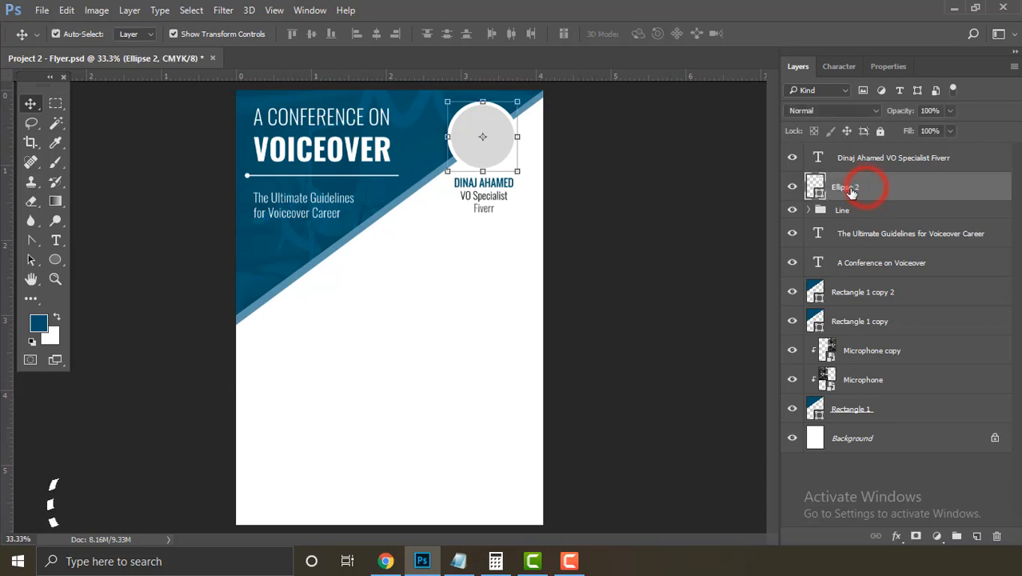
double_click(848, 189)
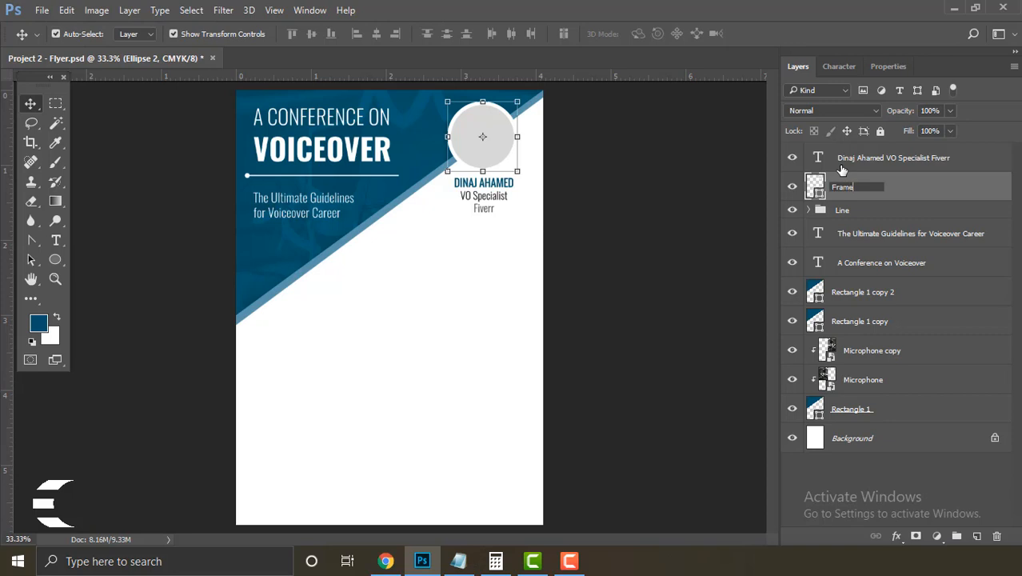
type("Frame")
key("Return")
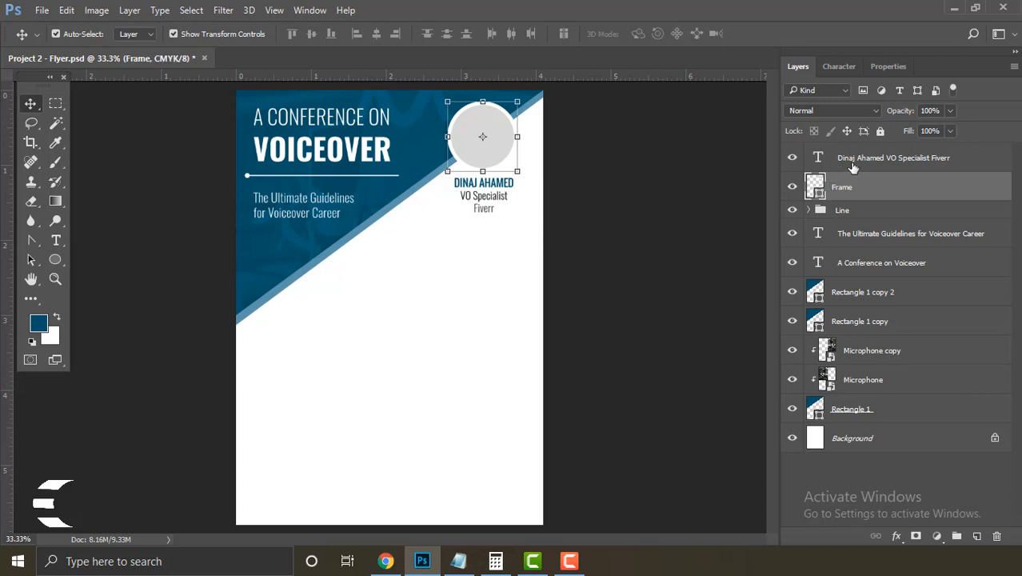
left_click(896, 159)
left_click_drag(888, 186, 903, 163)
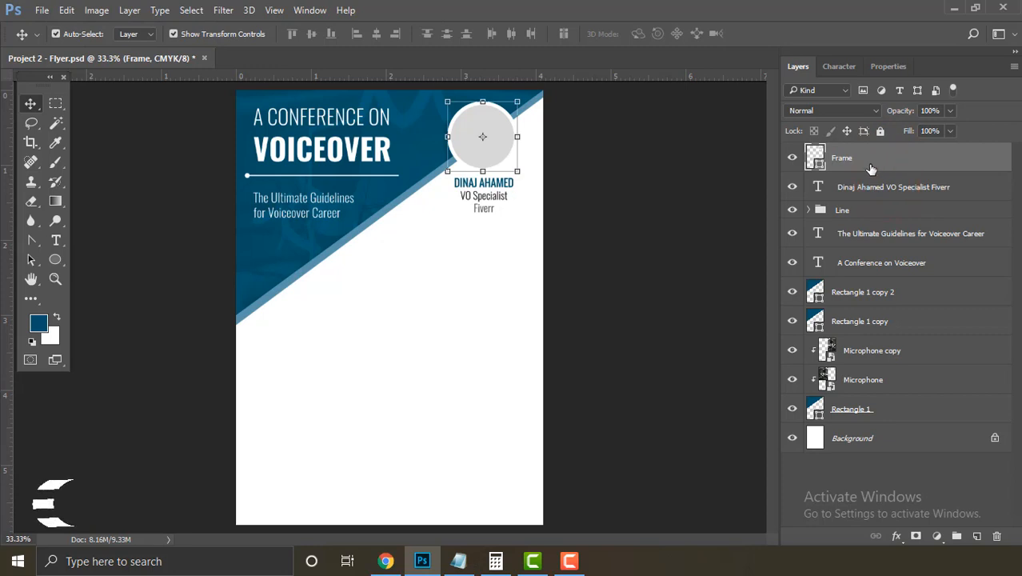
Step: Centre the speaker caption horizontally under the Frame circle
left_click(620, 216)
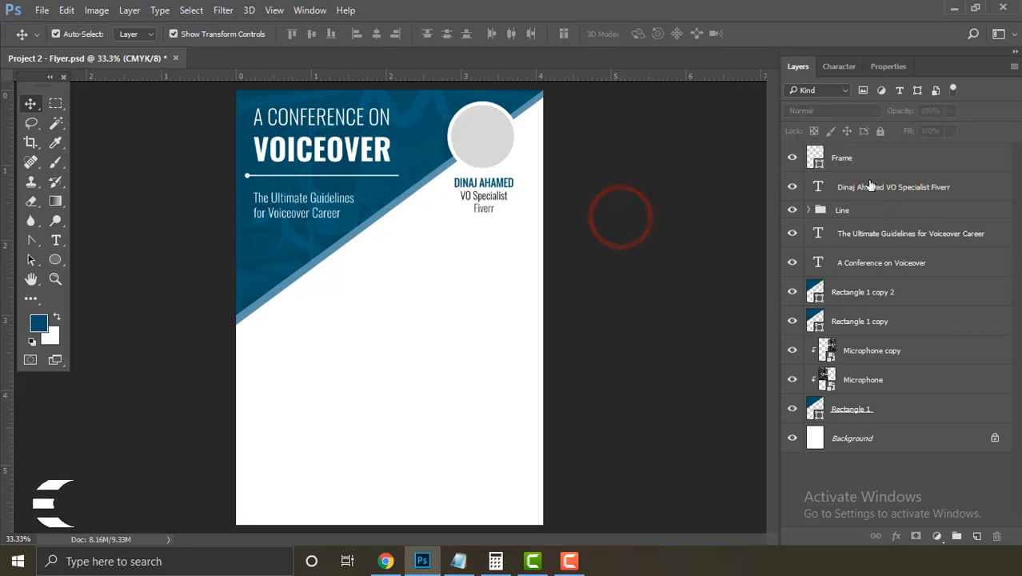
left_click_drag(513, 192, 506, 186)
left_click(688, 195)
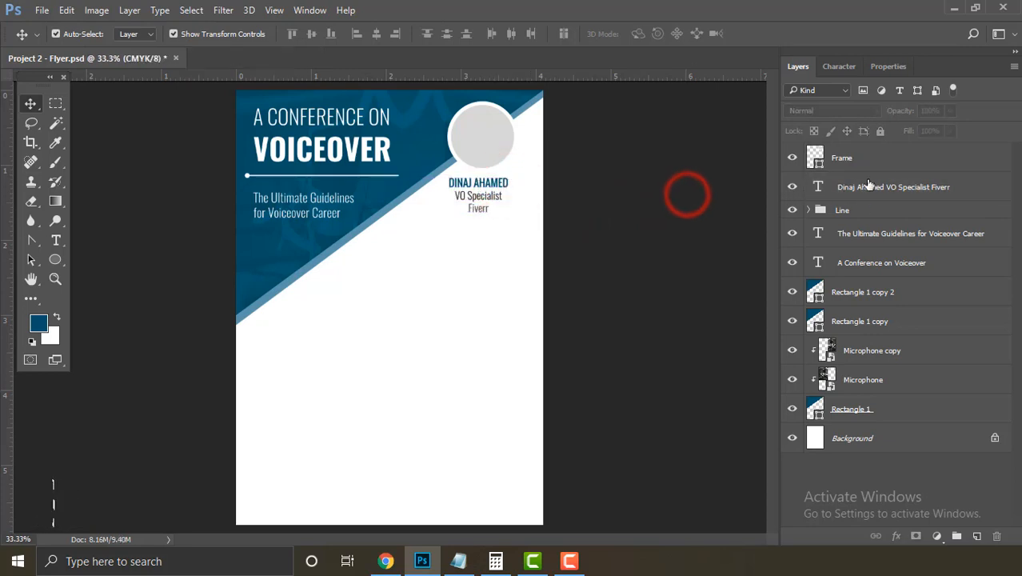
left_click(883, 158)
left_click(900, 186, "shift")
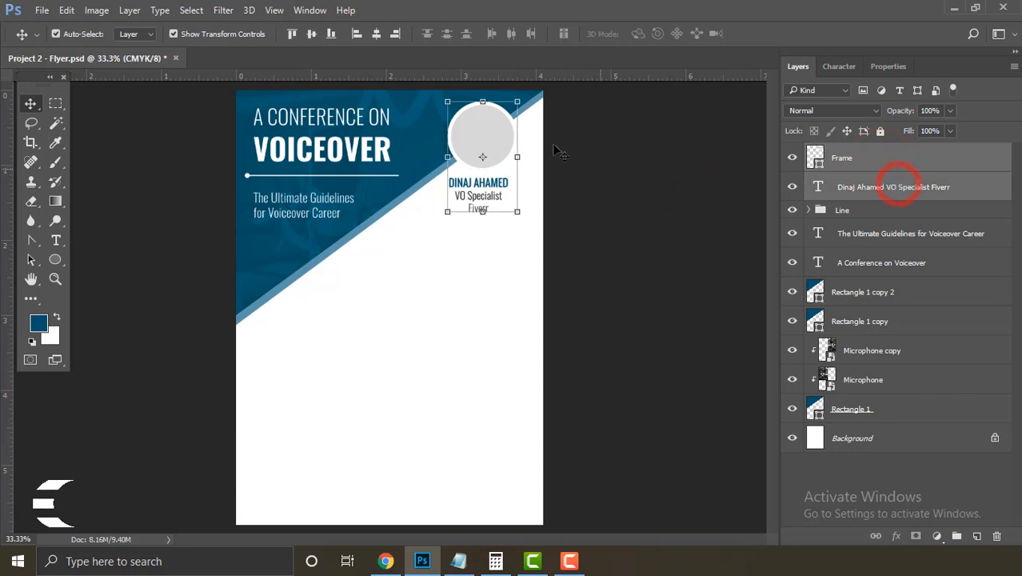
left_click(378, 34)
left_click(598, 181)
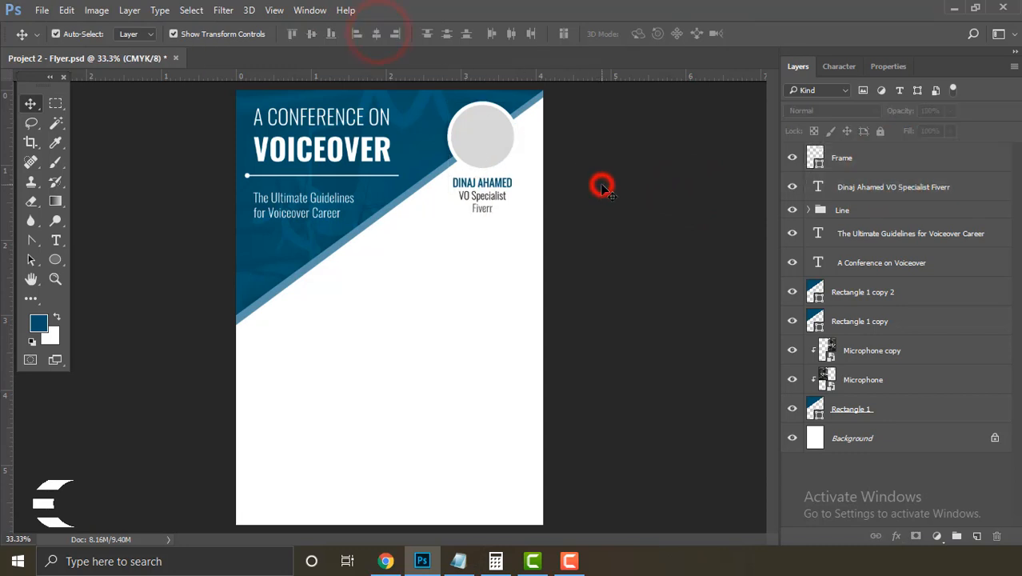
Step: Group Frame and caption as 'Speaker 1' and duplicate the group
left_click(508, 184)
scroll(508, 184, "down", 1)
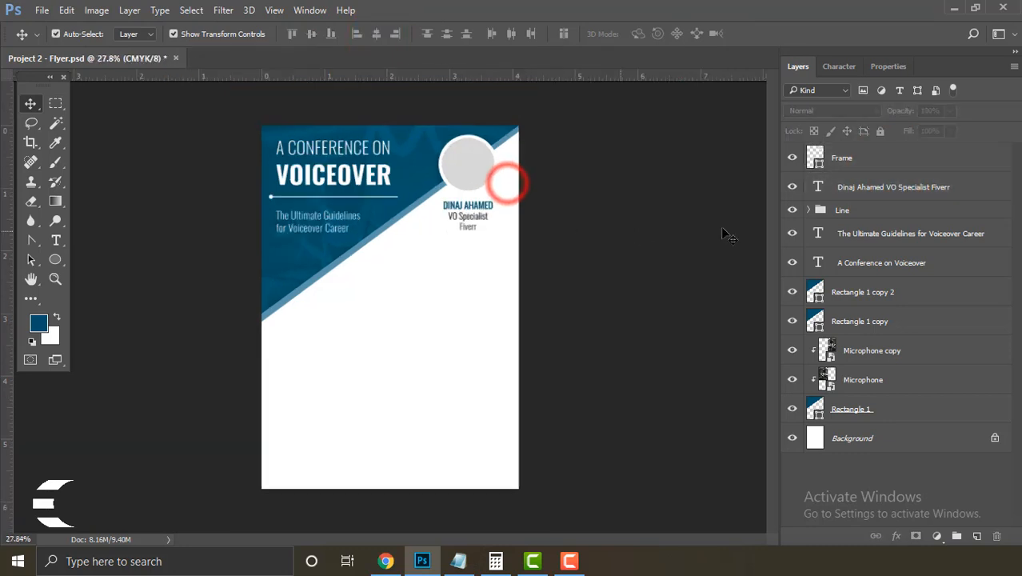
left_click(867, 164)
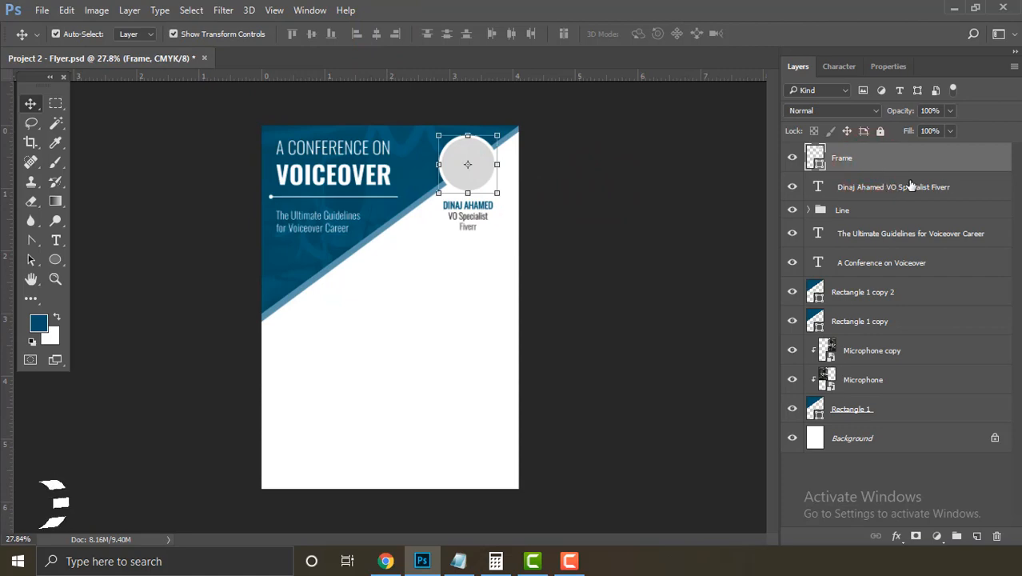
left_click(973, 187, "ctrl")
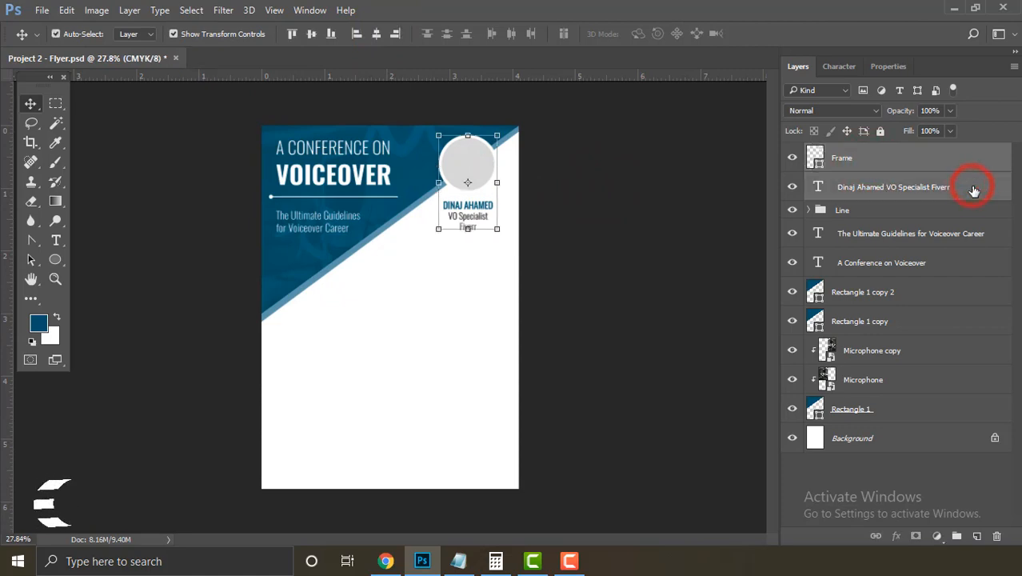
right_click(968, 186)
left_click(989, 192)
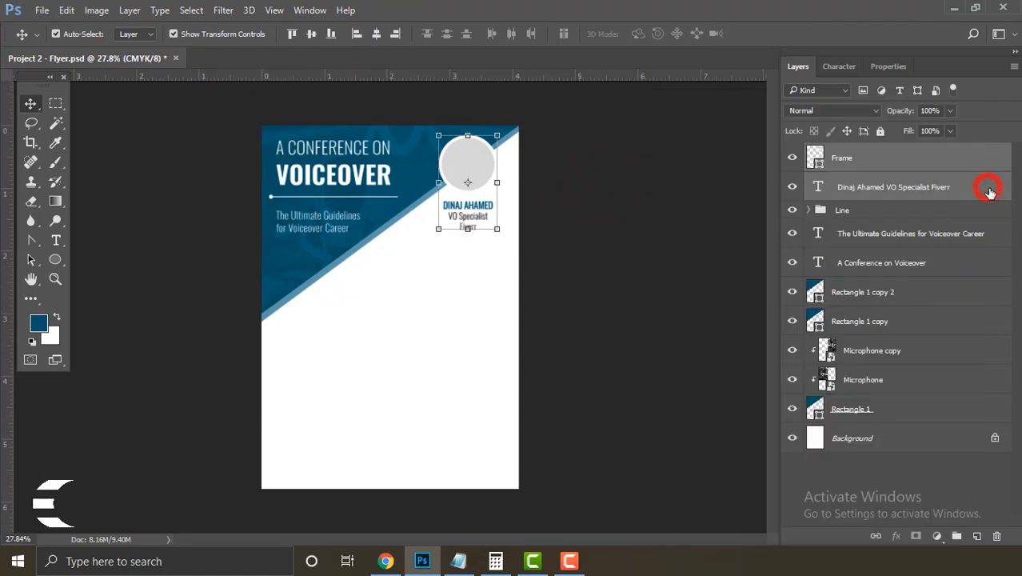
key("ctrl+g")
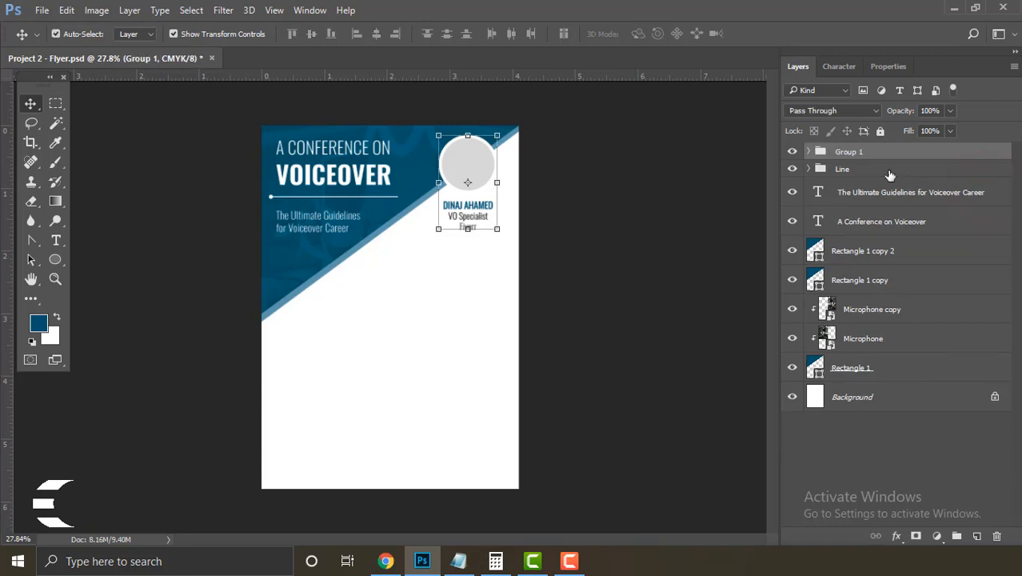
double_click(851, 152)
key("Return")
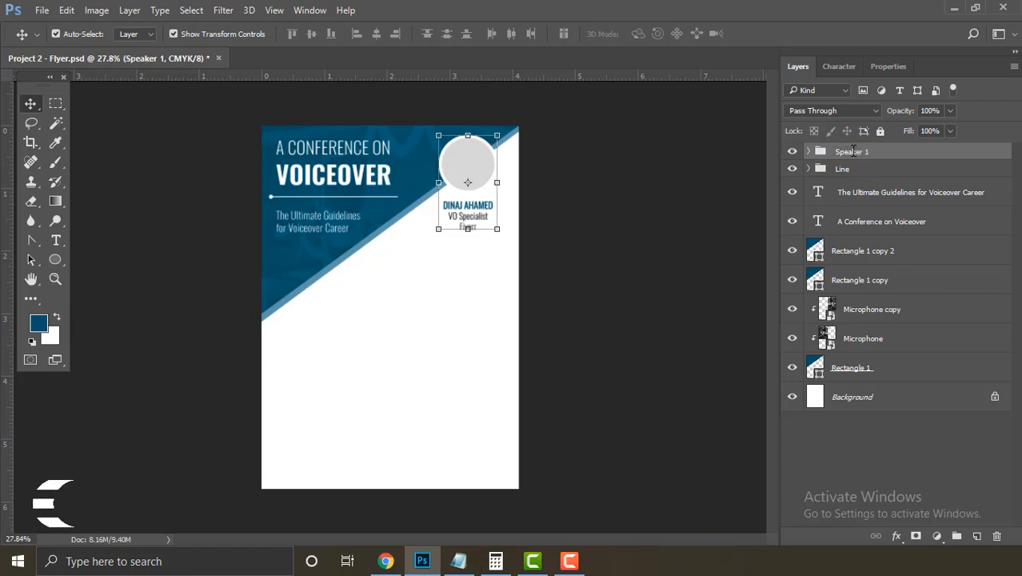
right_click(901, 154)
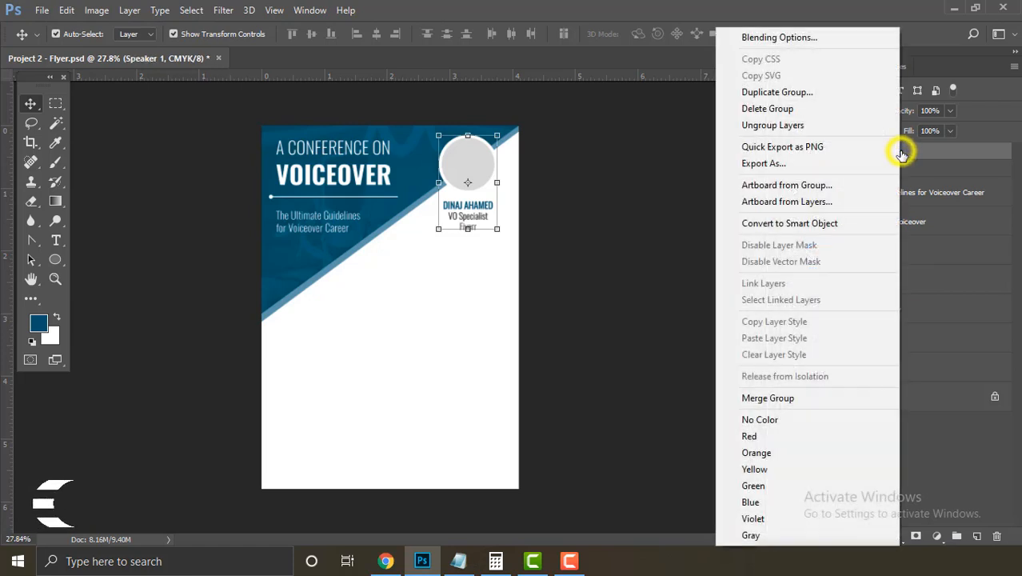
left_click(814, 92)
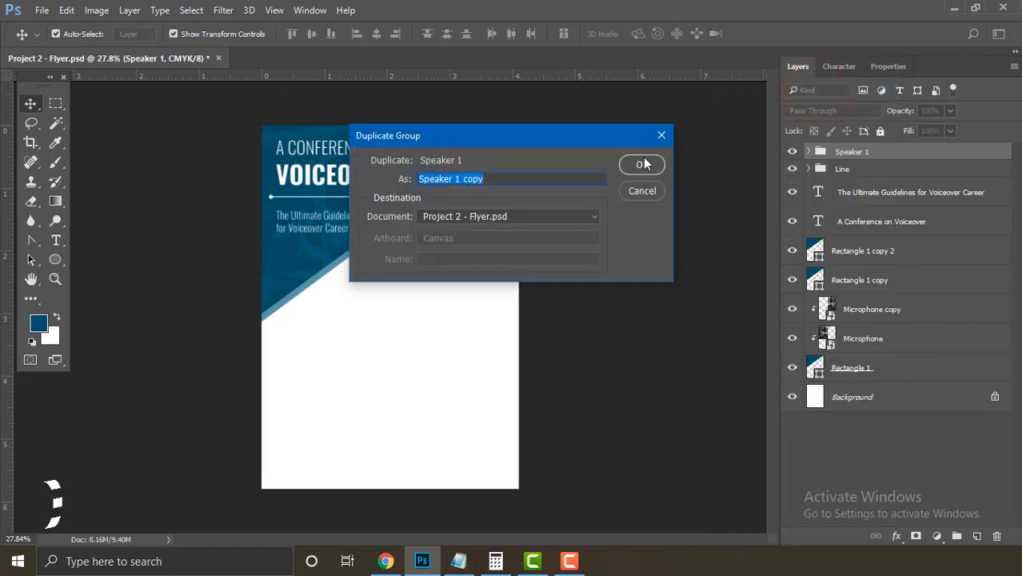
Step: Name the duplicate 'Speaker 2' and move it down-left along the diagonal with Free Transform
key("End")
key("BackSpace")
key("BackSpace")
left_click(645, 164)
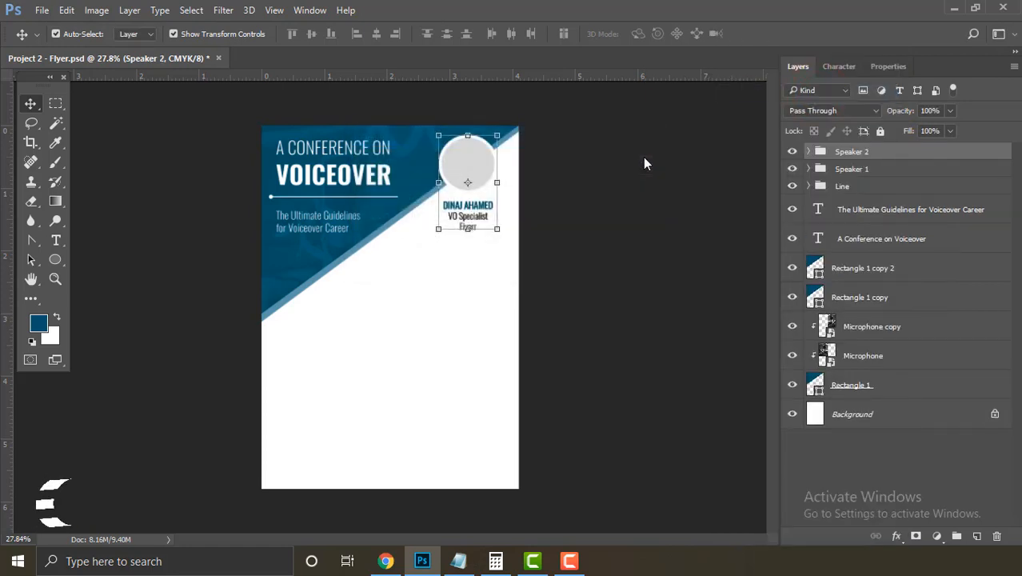
left_click(67, 11)
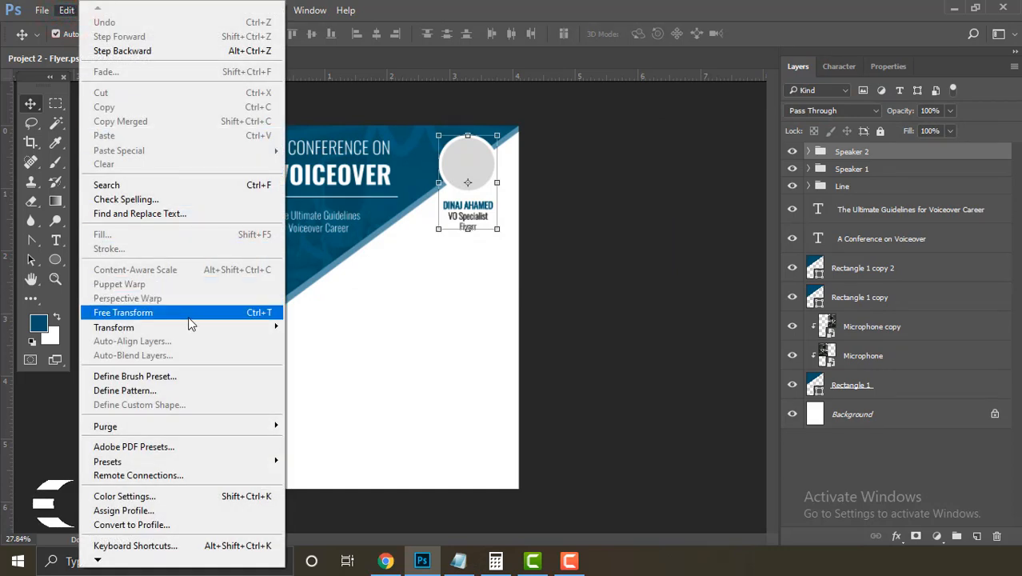
left_click(191, 318)
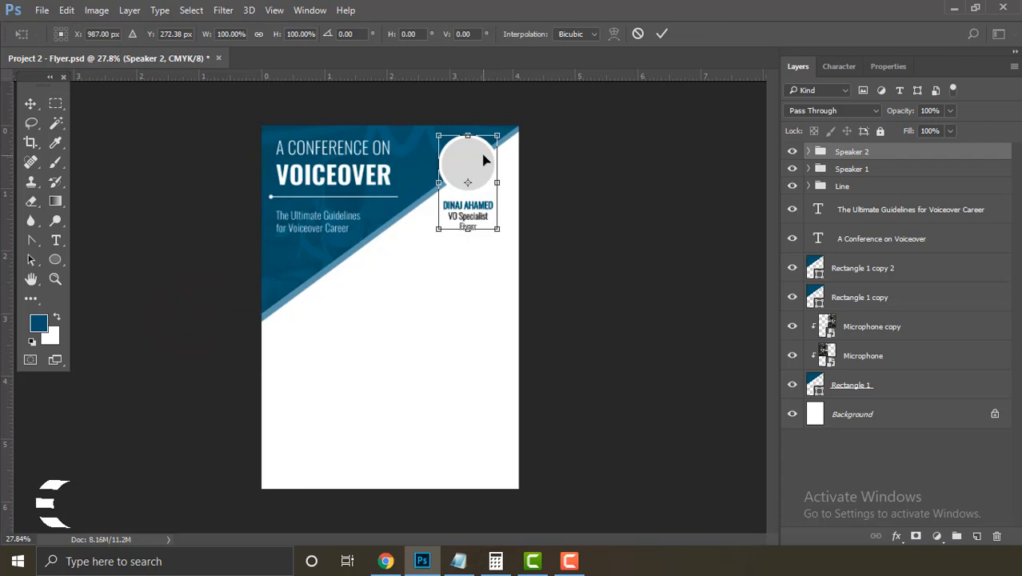
left_click_drag(482, 162, 413, 216)
key("Return")
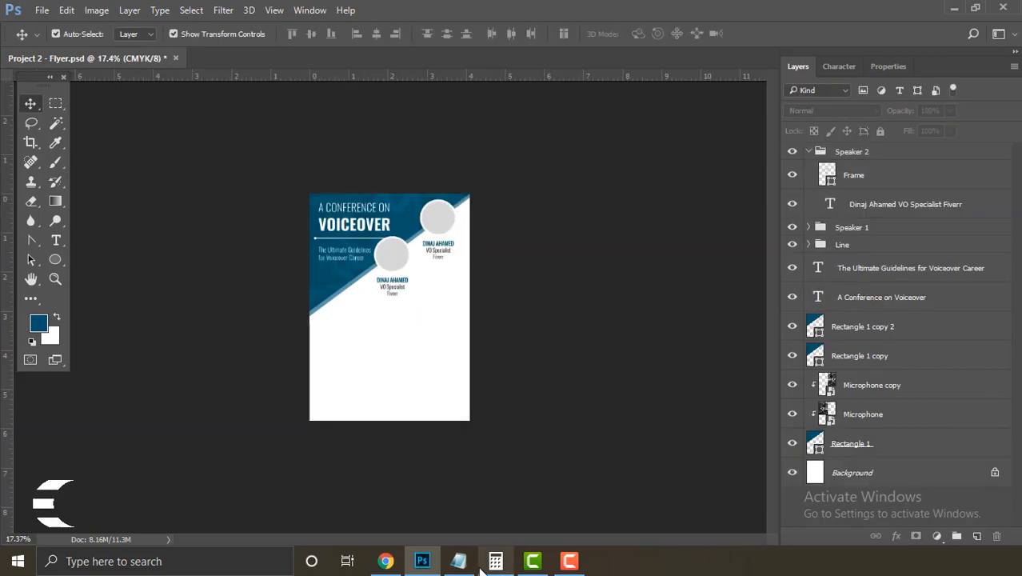
Step: Copy the second speaker's name from the Notepad notes
left_click(458, 561)
left_click(108, 354)
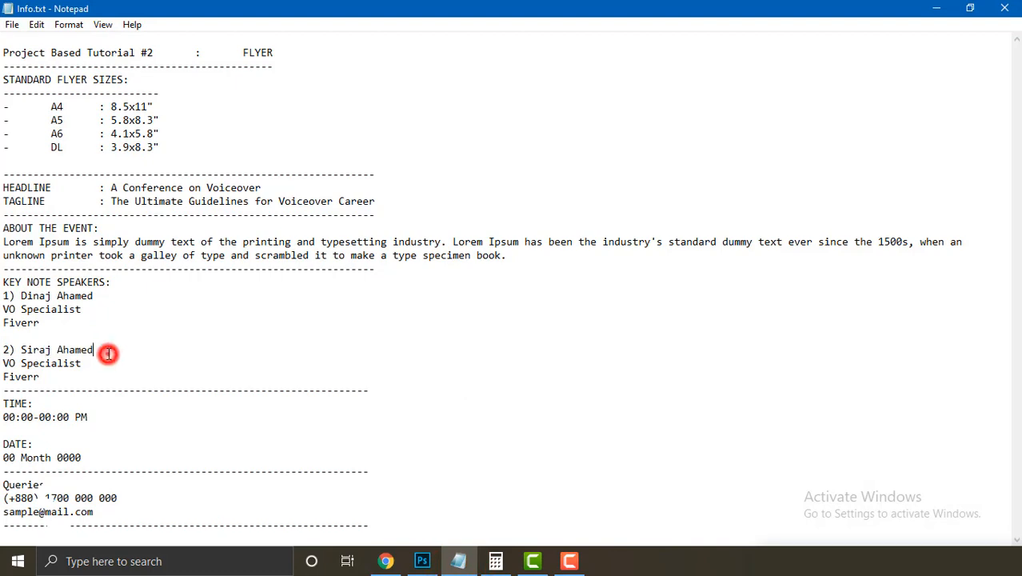
left_click_drag(108, 354, 21, 350)
right_click(22, 349)
left_click(92, 173)
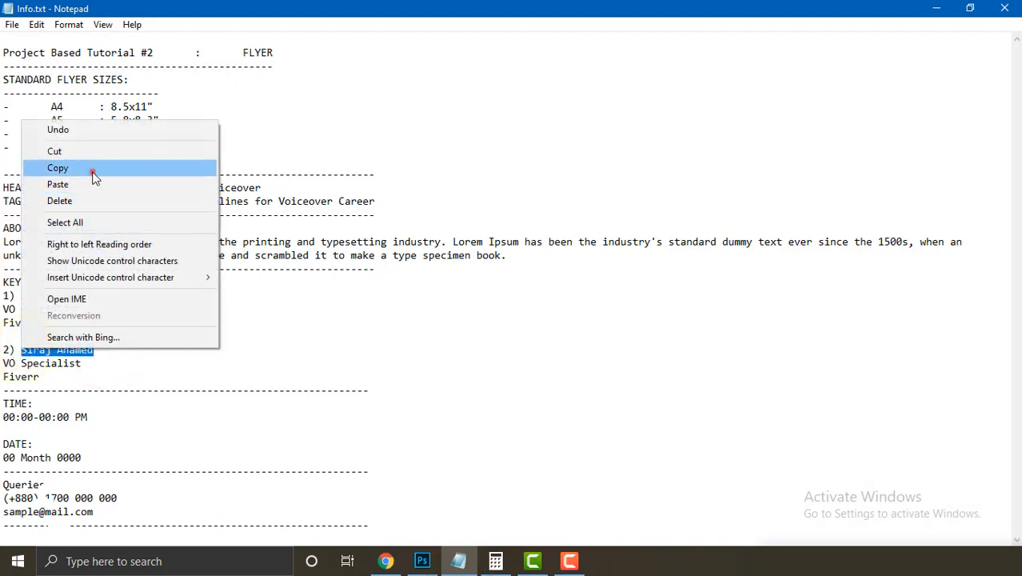
left_click(423, 561)
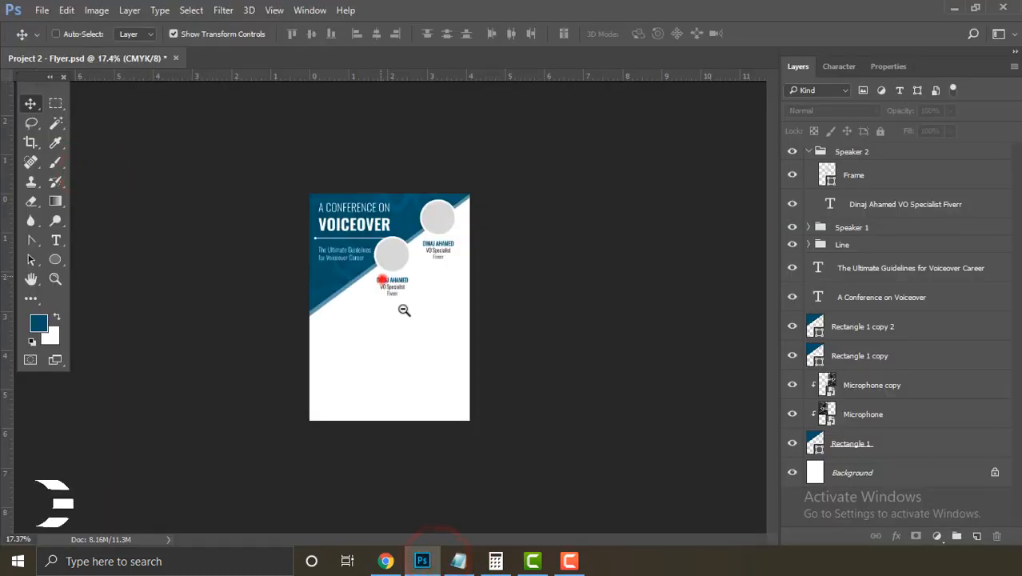
Step: Paste the second speaker's name over the name line in the Speaker 2 caption
left_click_drag(382, 279, 454, 357)
right_click(60, 240)
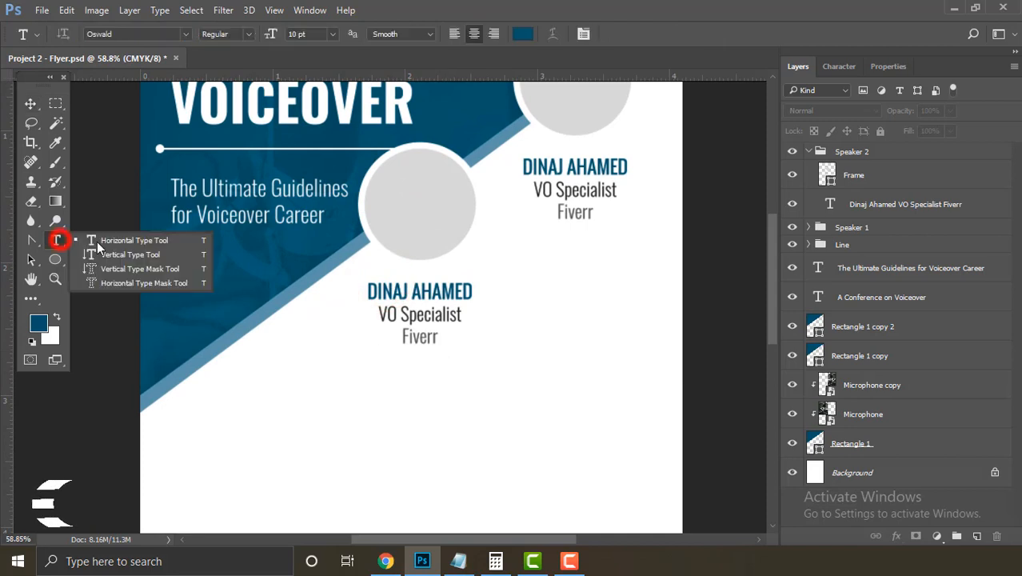
left_click(155, 238)
left_click(436, 291)
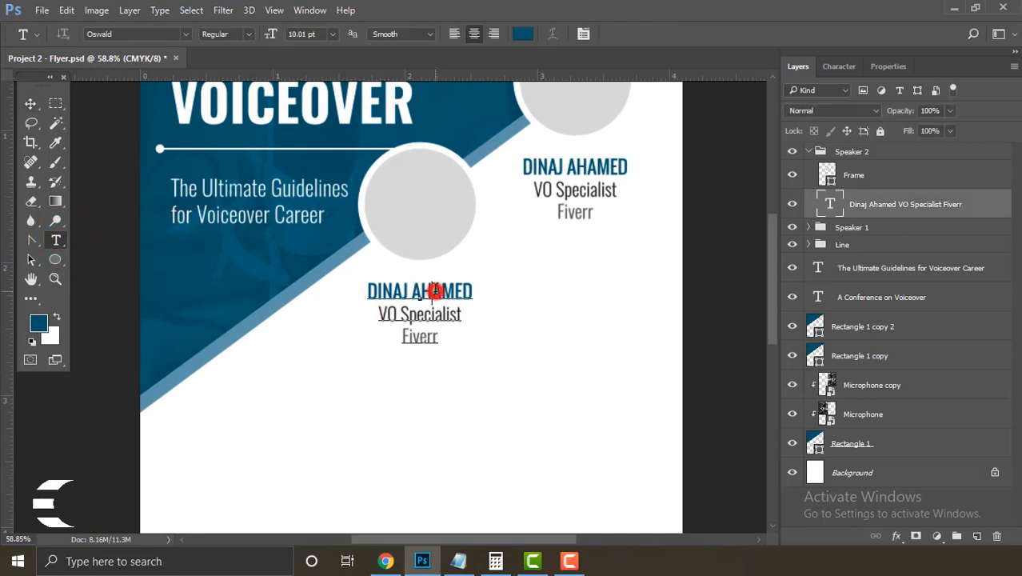
triple_click(472, 291)
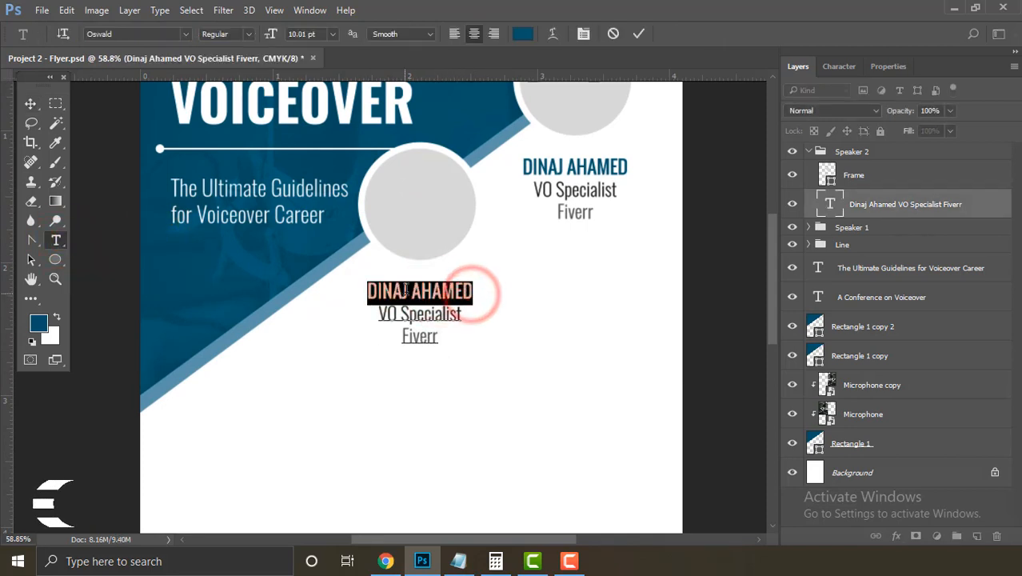
right_click(410, 291)
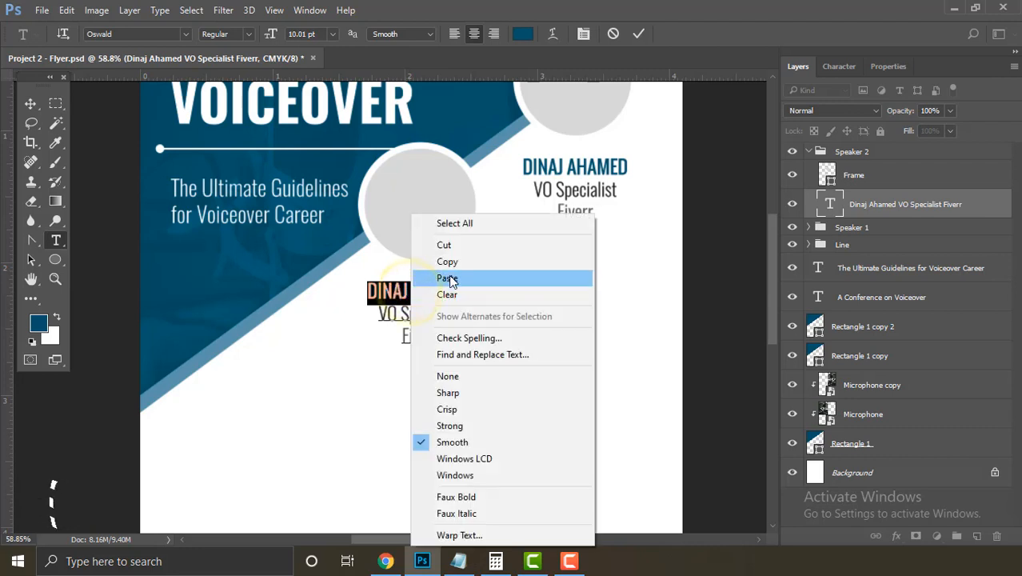
left_click(449, 272)
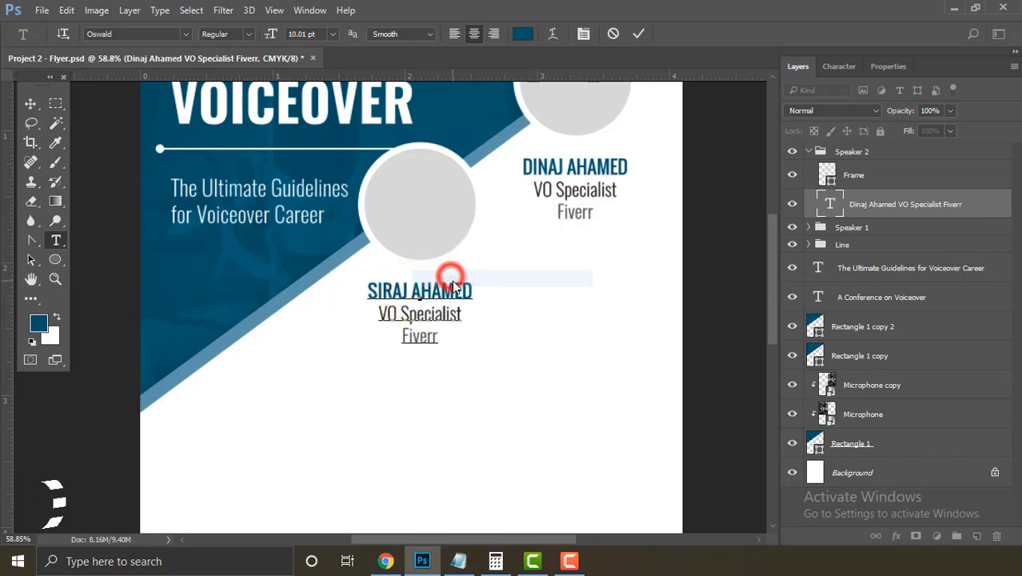
left_click(639, 36)
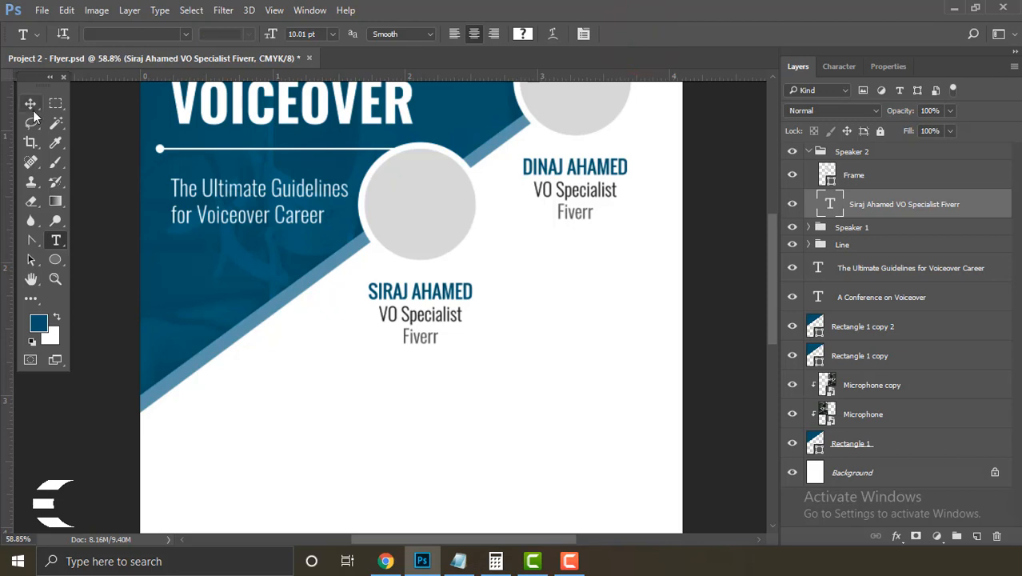
left_click(30, 104)
key("ctrl+0")
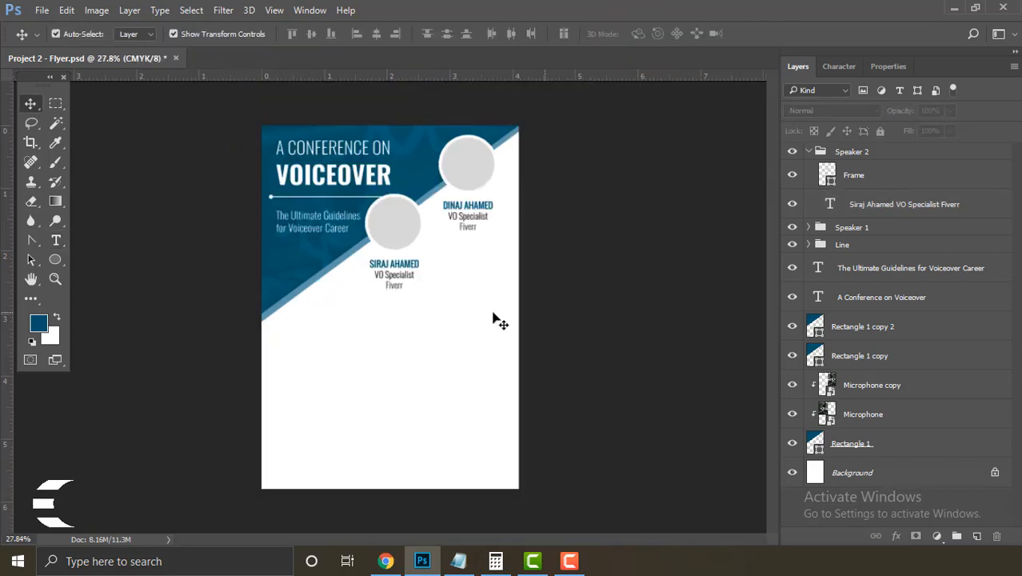
left_click(56, 240)
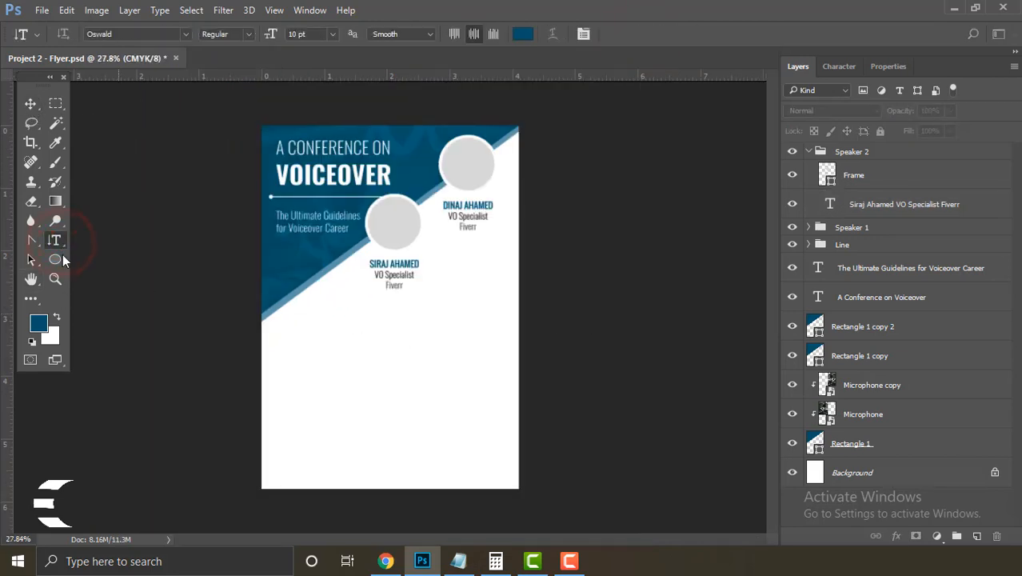
Step: Start a text block below the speakers and copy the ABOUT THE EVENT paragraph from Notepad
right_click(49, 245)
left_click(105, 240)
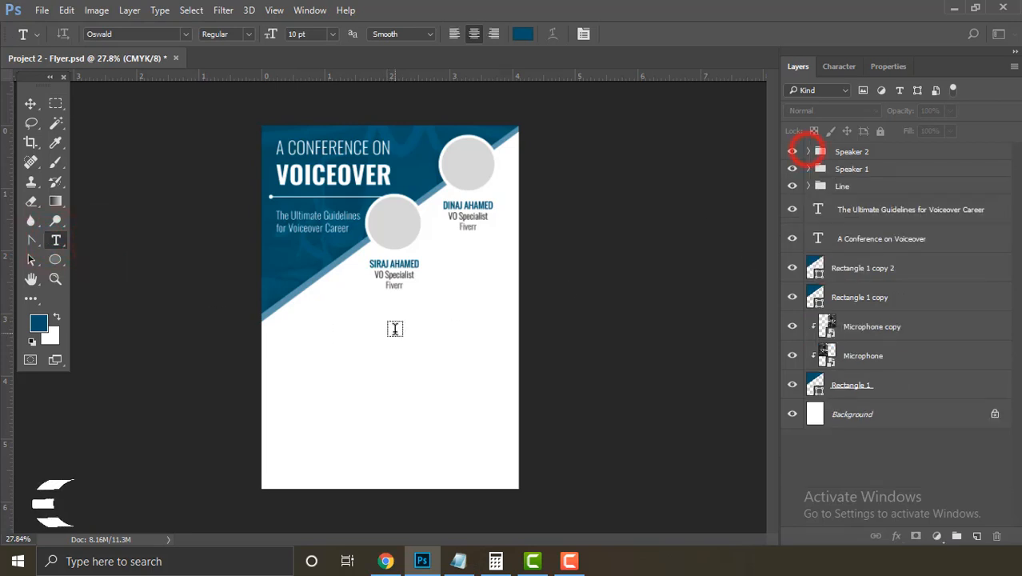
left_click(390, 327)
left_click(293, 33)
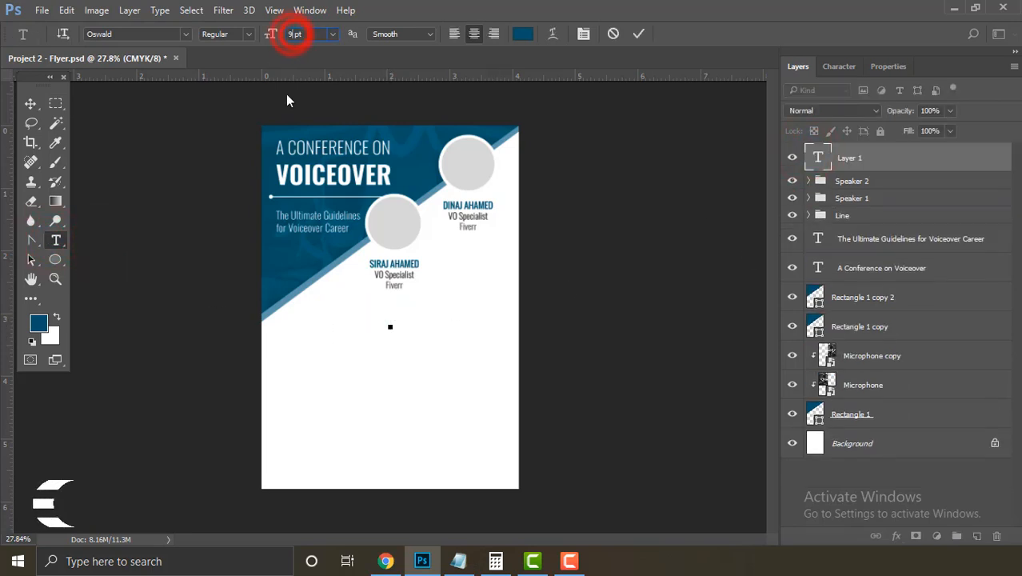
left_click(459, 561)
mouse_move(3, 228)
left_mouse_down()
mouse_move(508, 256)
mouse_move(4, 233)
left_mouse_up()
right_click(23, 228)
left_click(79, 274)
left_click(536, 354)
right_click(4, 234)
left_click(32, 283)
left_click(423, 563)
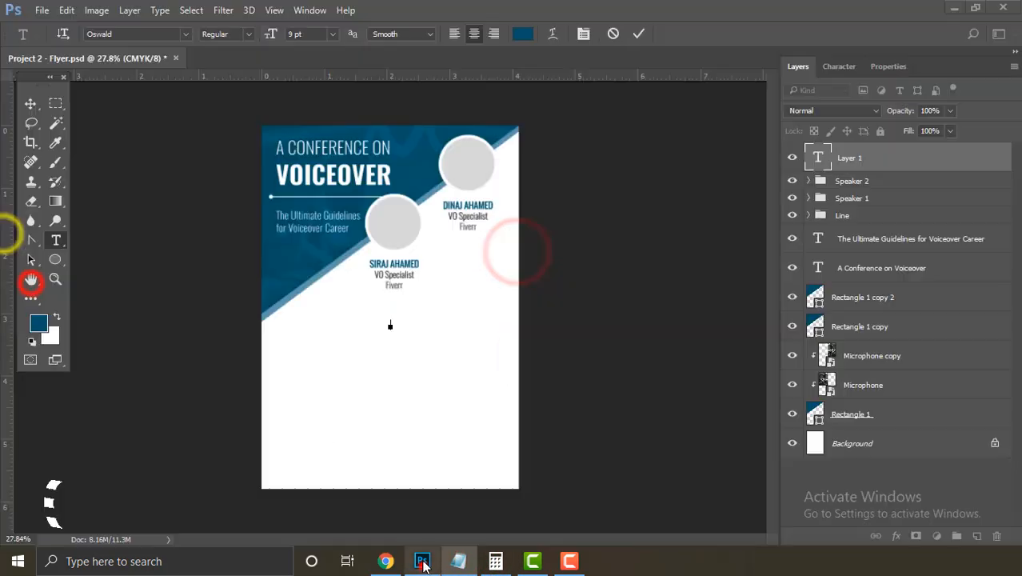
Step: Paste the event paragraph into the flyer and turn off All Caps
right_click(390, 321)
left_click(445, 275)
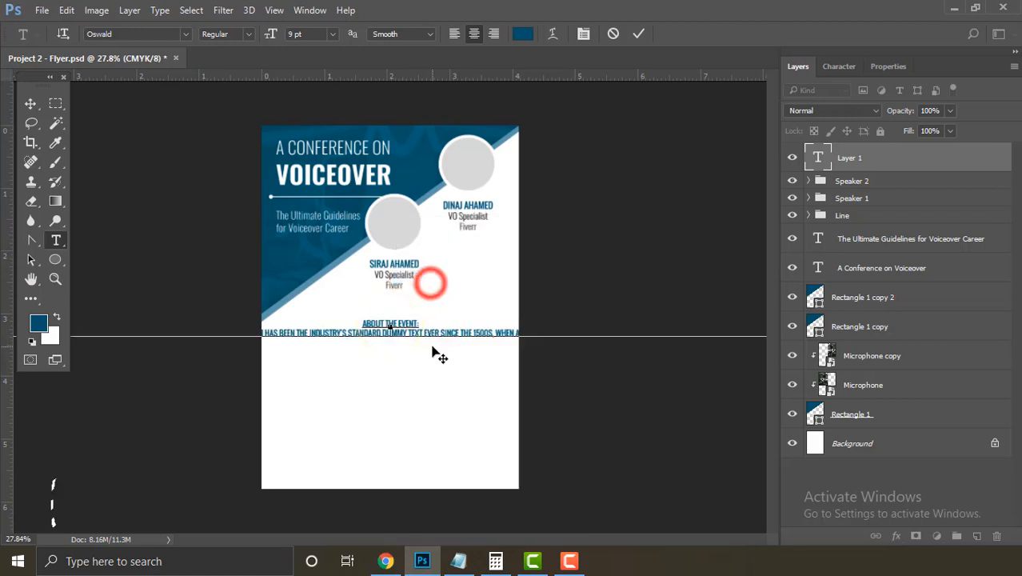
key("ctrl+a")
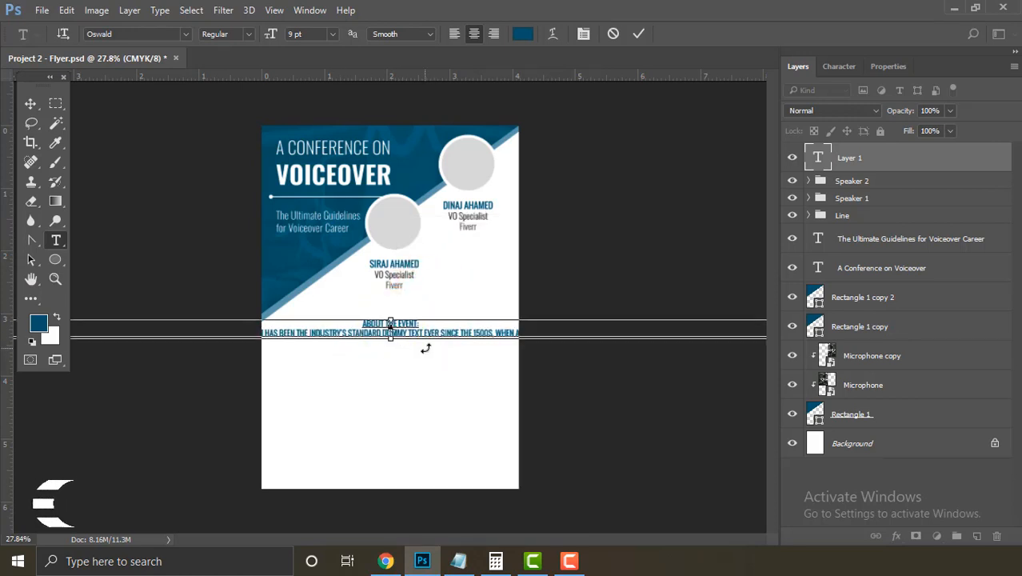
left_click(836, 67)
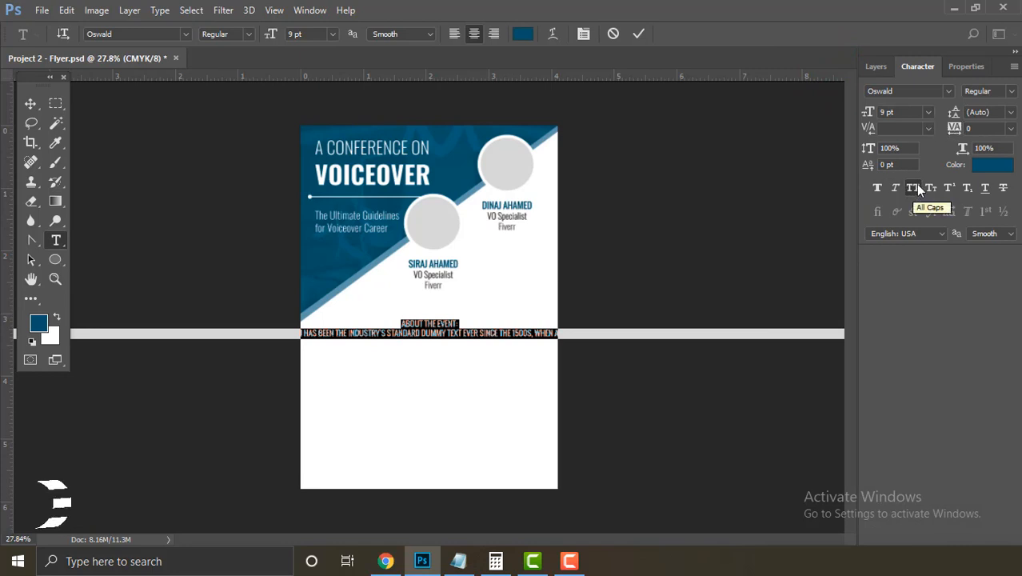
left_click(913, 188)
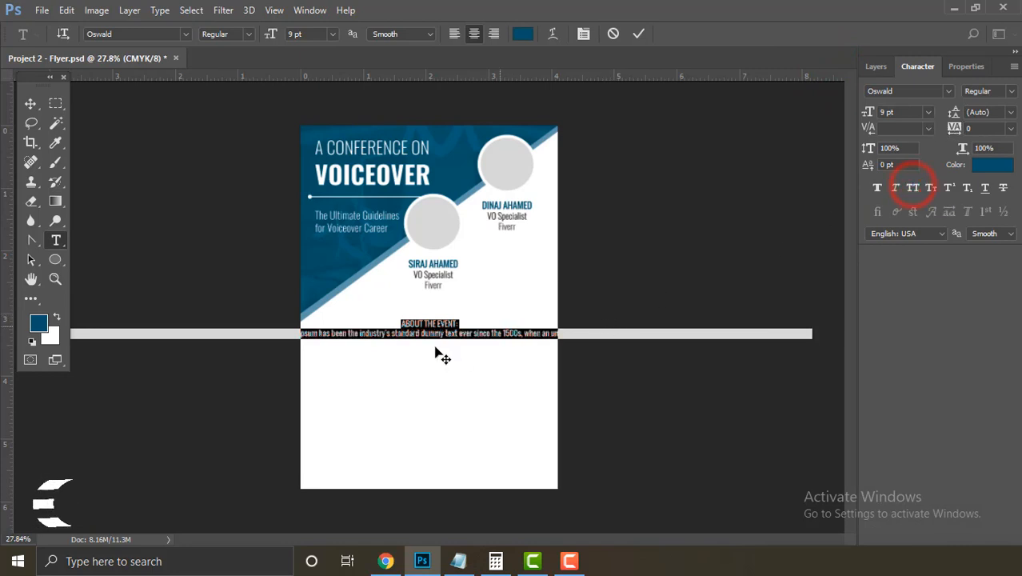
left_click(348, 340)
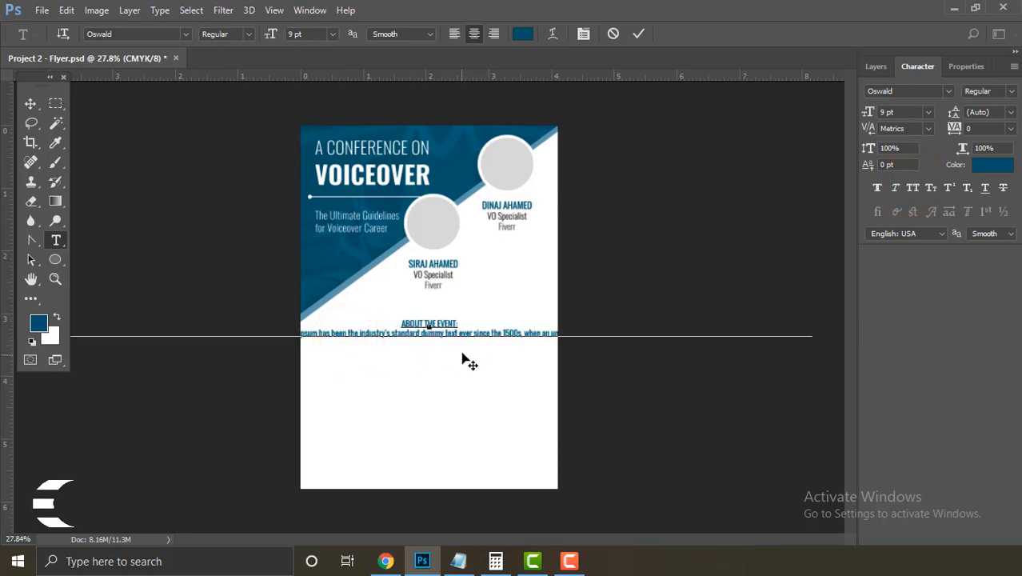
left_click(876, 67)
double_click(818, 158)
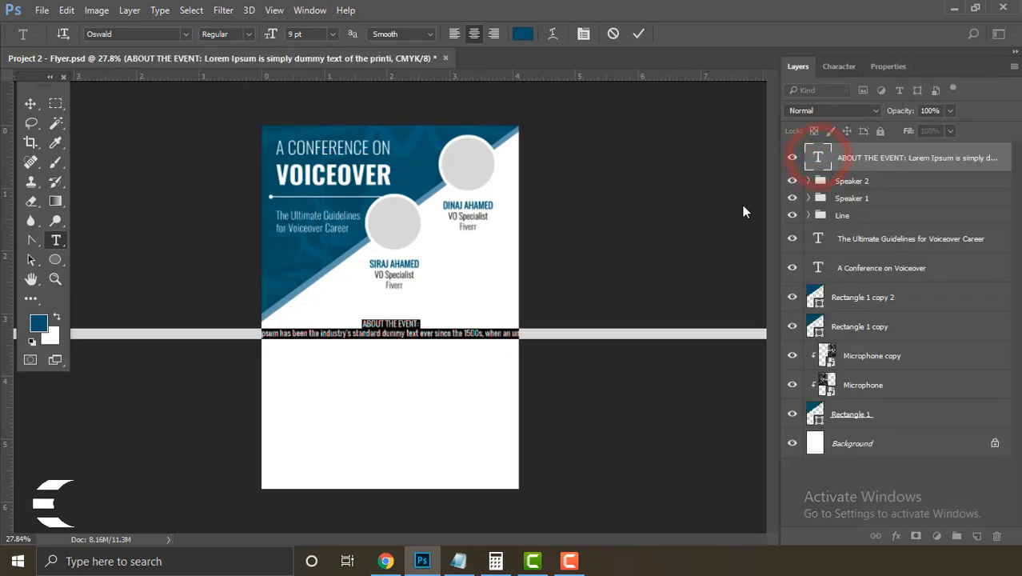
Step: Break the event paragraph into several shorter centred lines
left_click_drag(272, 42, 269, 38)
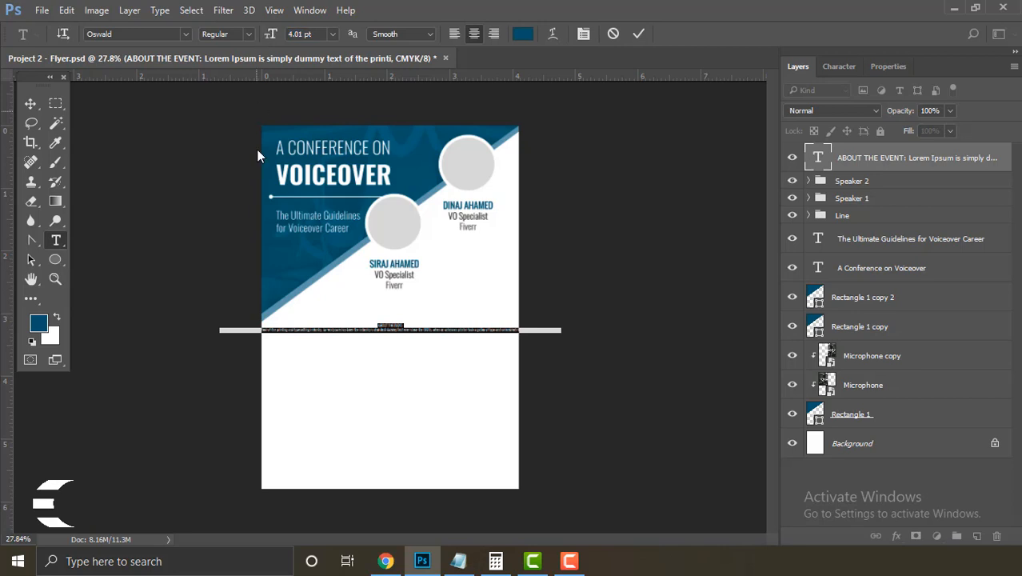
left_click(305, 329)
left_click(294, 331)
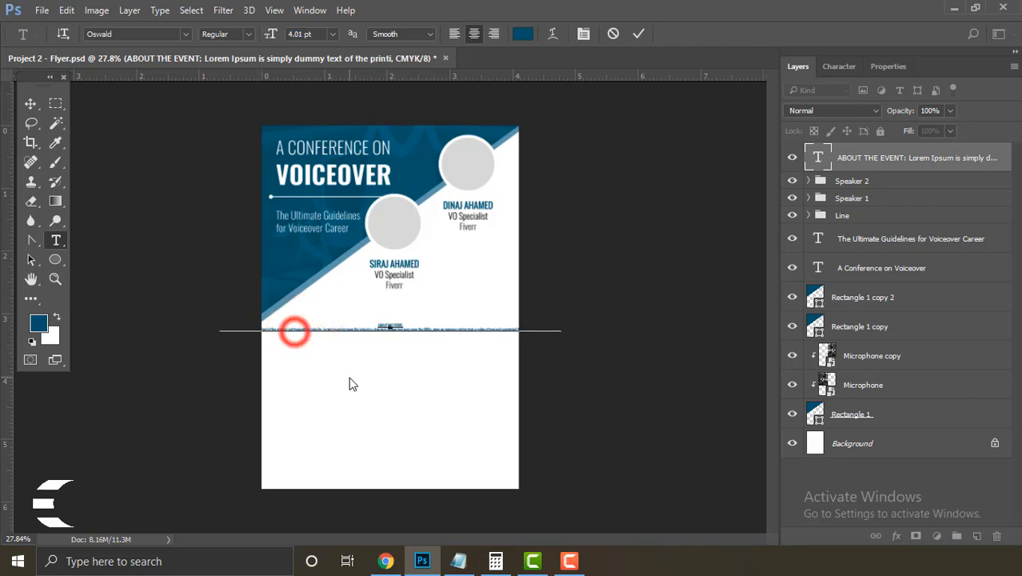
key("Return")
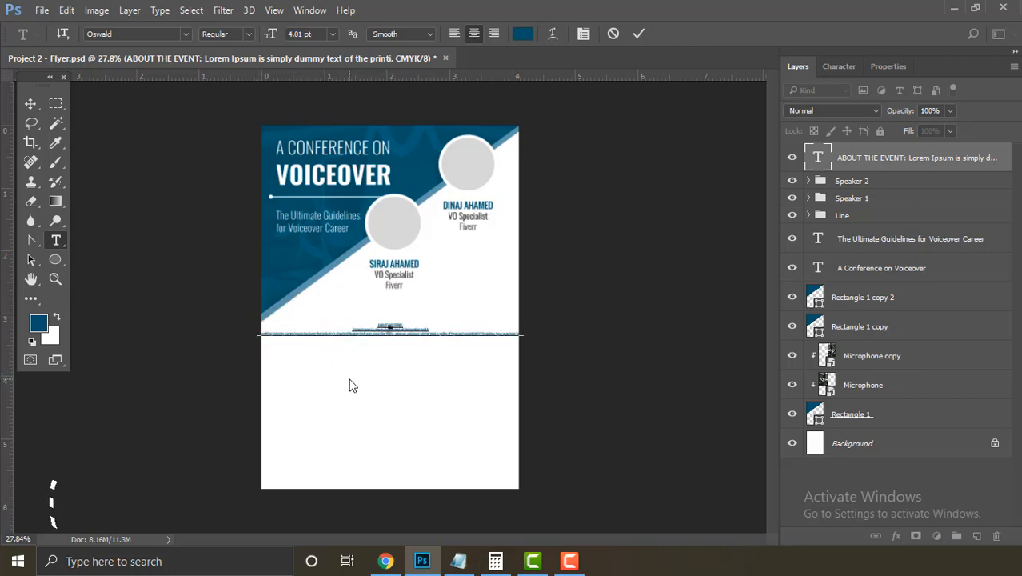
left_click(324, 333)
key("Return")
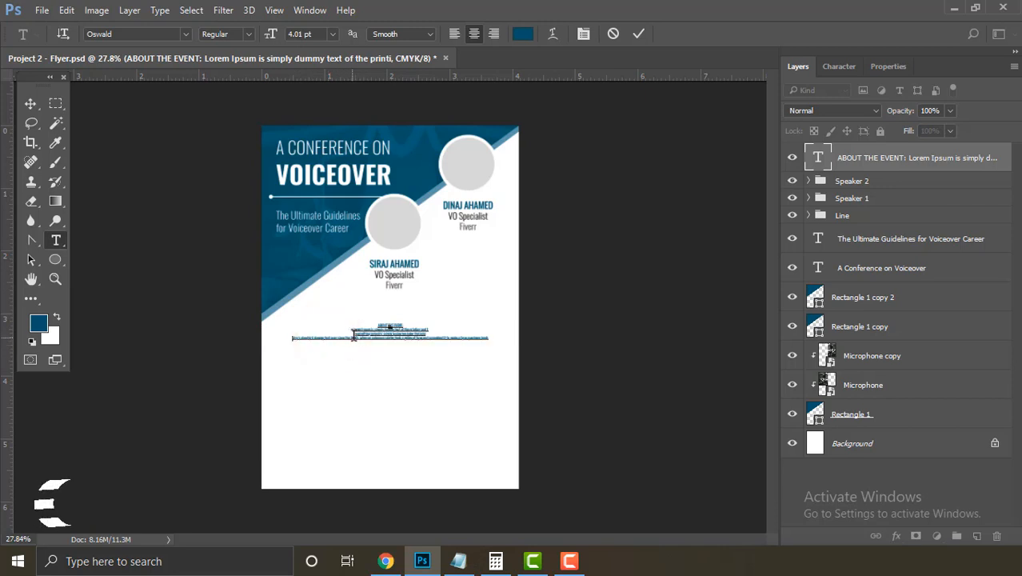
left_click(361, 336)
key("Return")
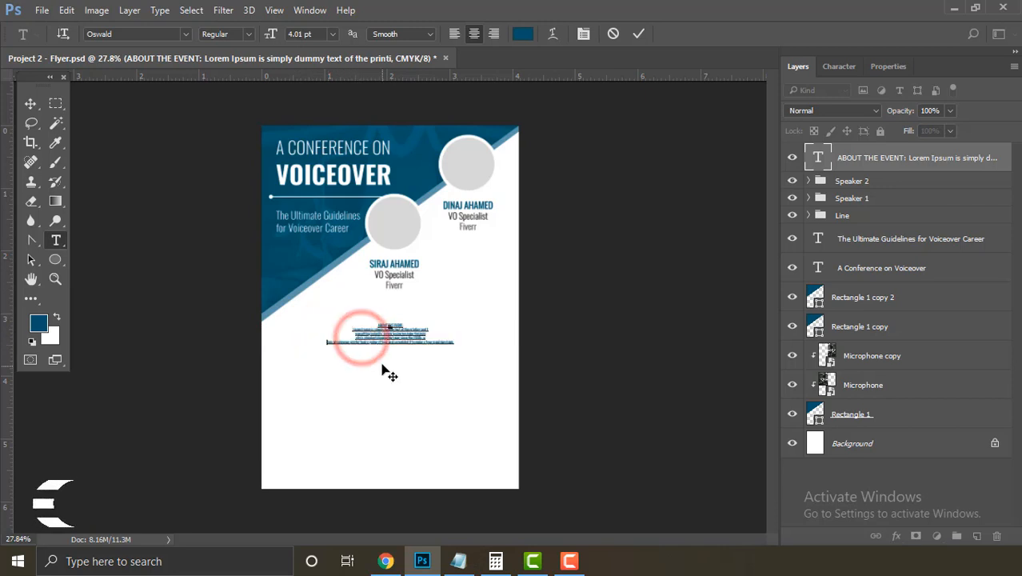
left_click(416, 344)
key("Return")
Step: Set the event paragraph to 9 pt and commit it
key("ctrl+a")
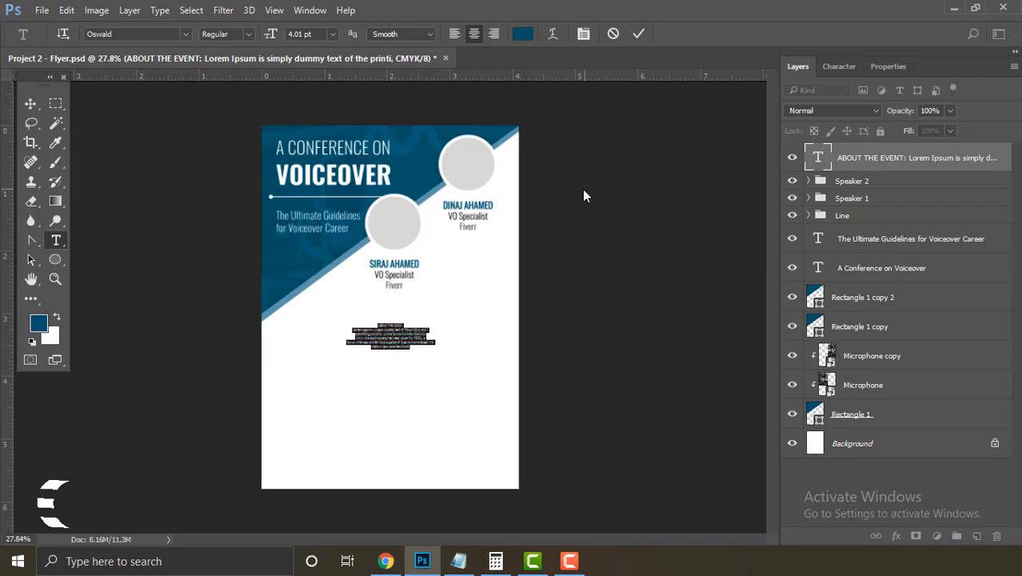
left_click_drag(271, 36, 302, 38)
type("9")
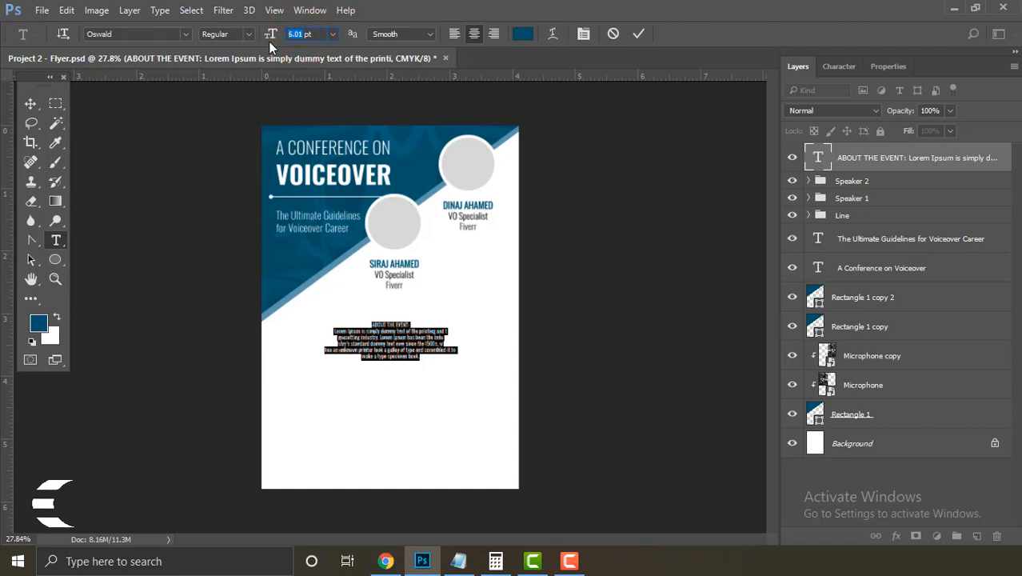
key("Return")
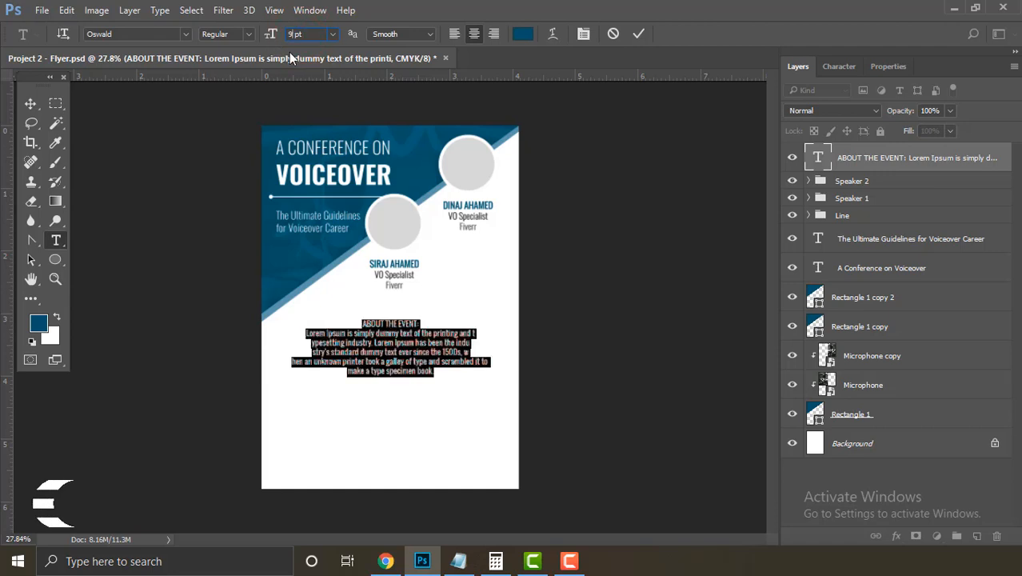
left_click(637, 35)
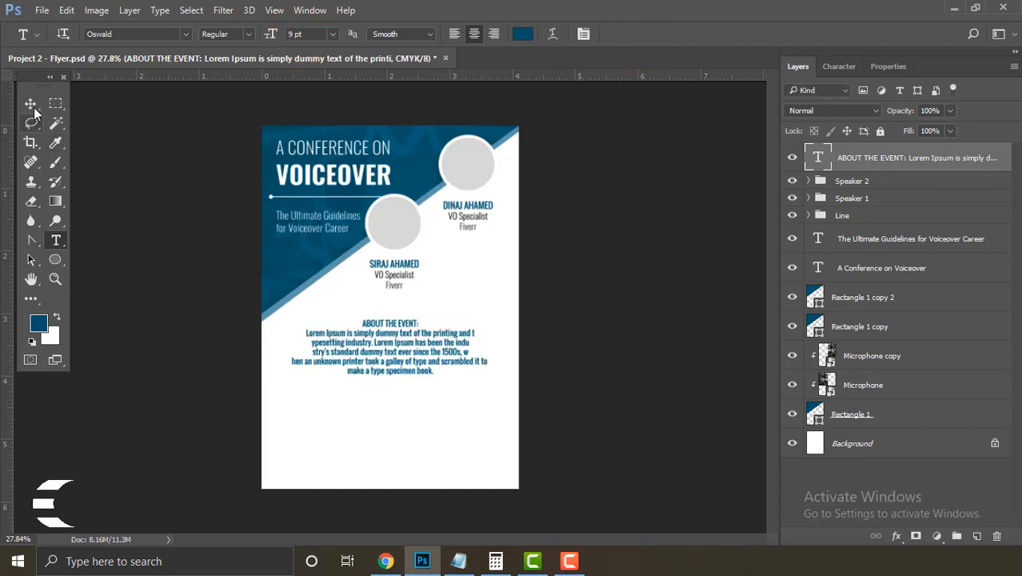
Step: Zoom in on the event paragraph and reopen it for text editing
left_click(32, 105)
left_click(137, 194, "ctrl")
left_click_drag(389, 331, 408, 344)
left_click_drag(398, 344, 408, 298)
double_click(818, 158)
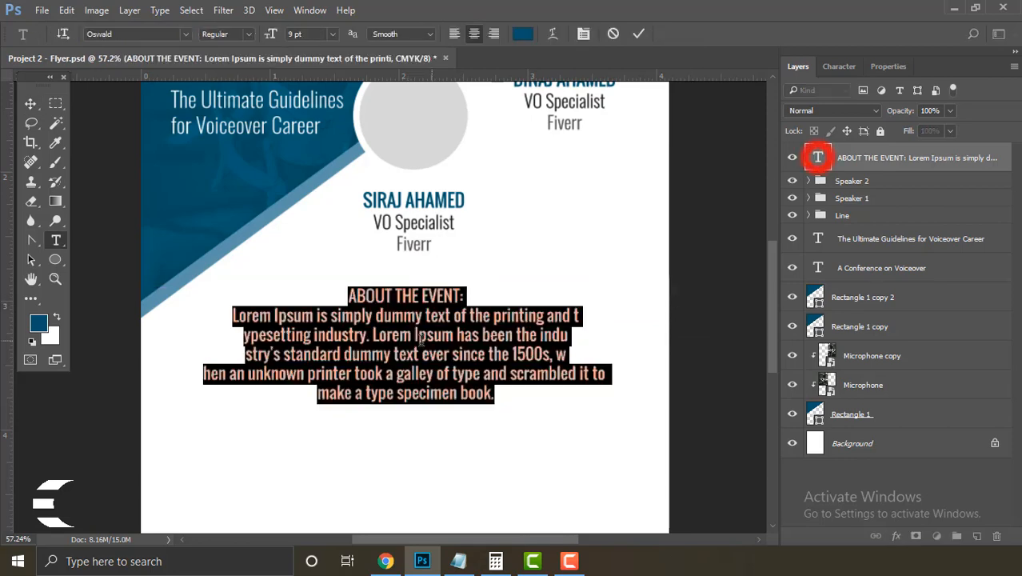
left_click(296, 352)
Step: Move the line break so 'typesetting' reads as one word
left_click(574, 315)
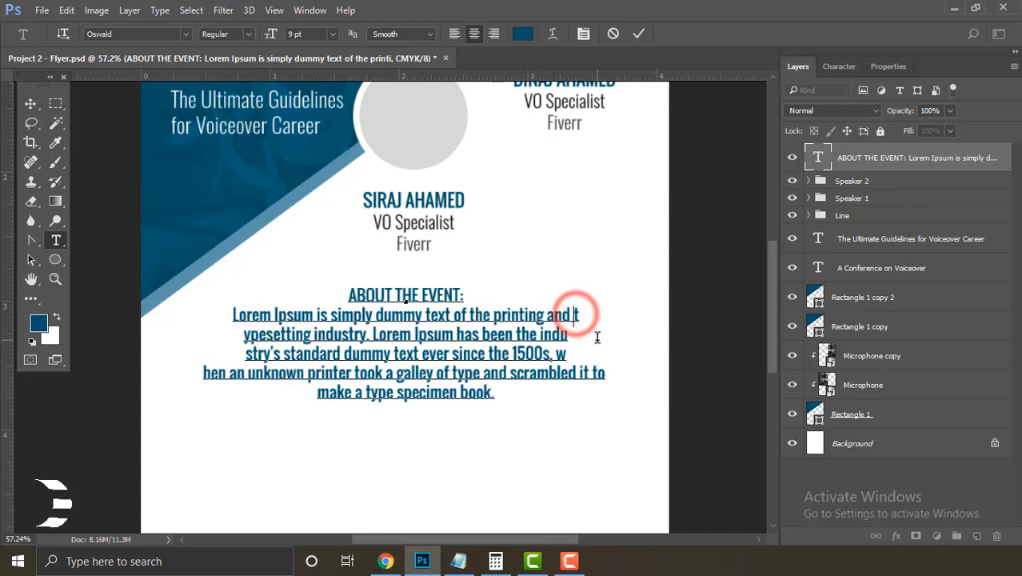
key("BackSpace")
key("Return")
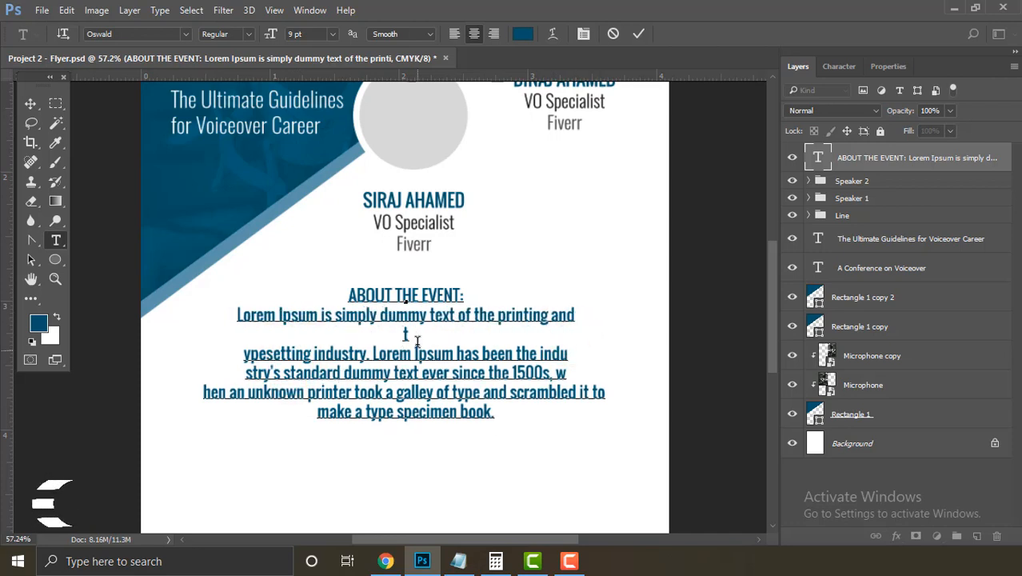
key("Delete")
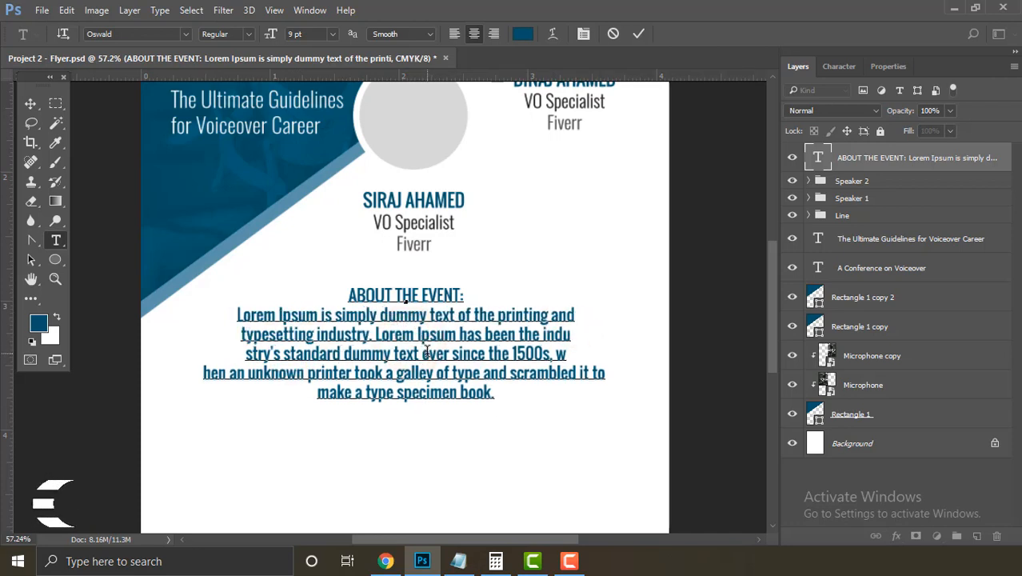
Step: Rejoin 'indu' and 'stry's' so 'industry's' sits whole on one line
left_click(544, 335)
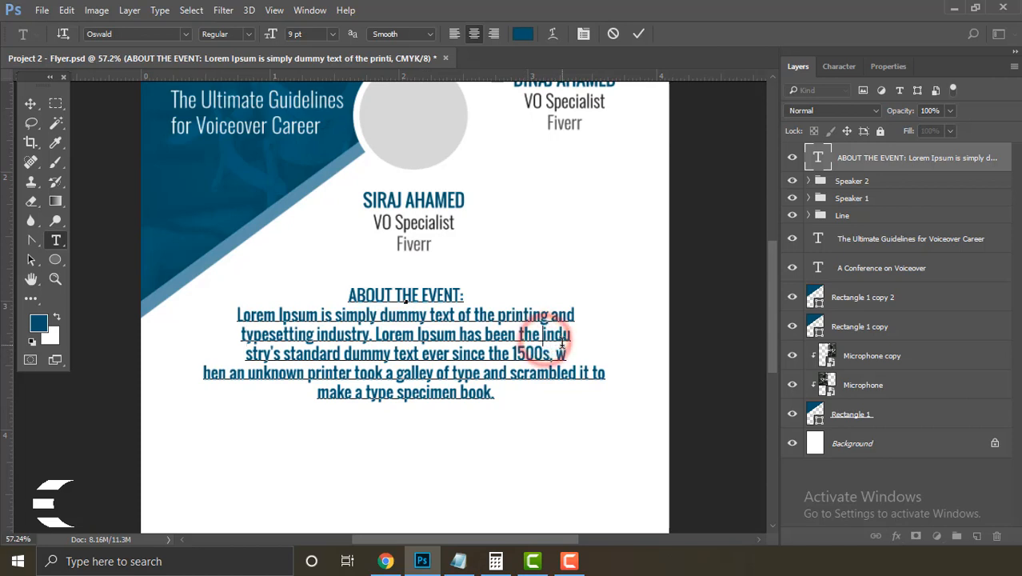
key("BackSpace")
key("Return")
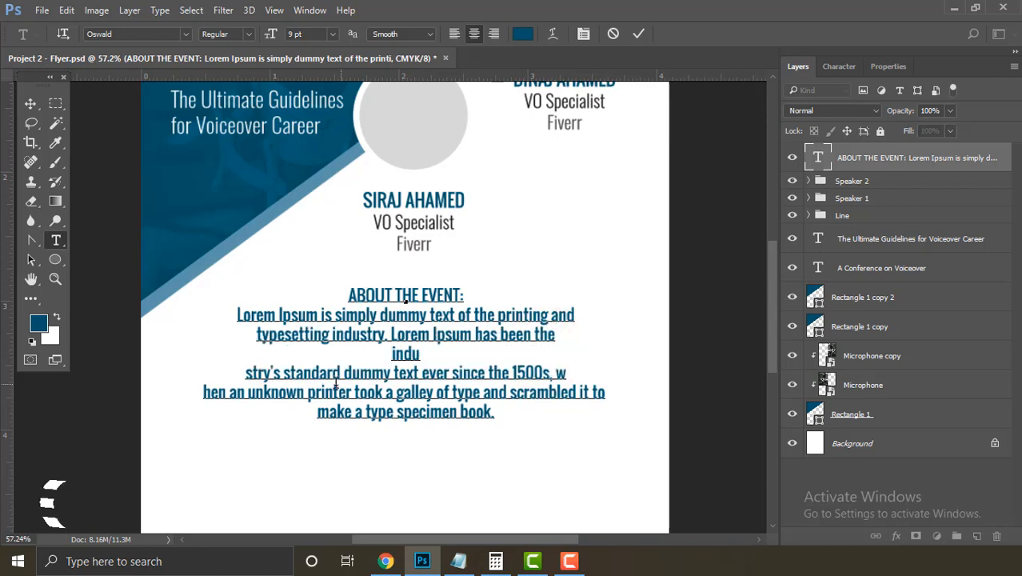
left_click(418, 356)
key("Delete")
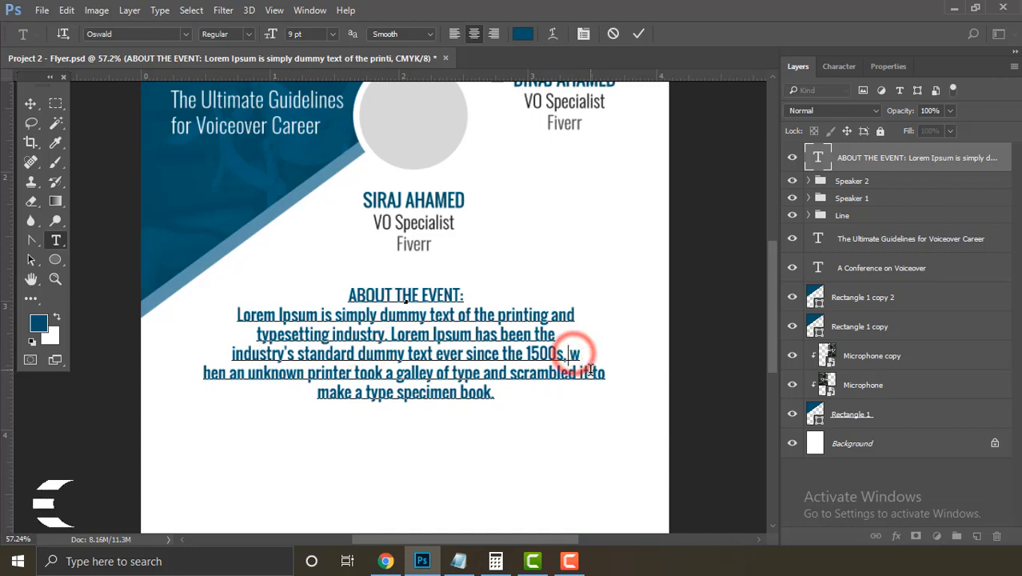
Step: Rejoin 'w' and 'hen' into 'when', then select the paragraph text
key("Return")
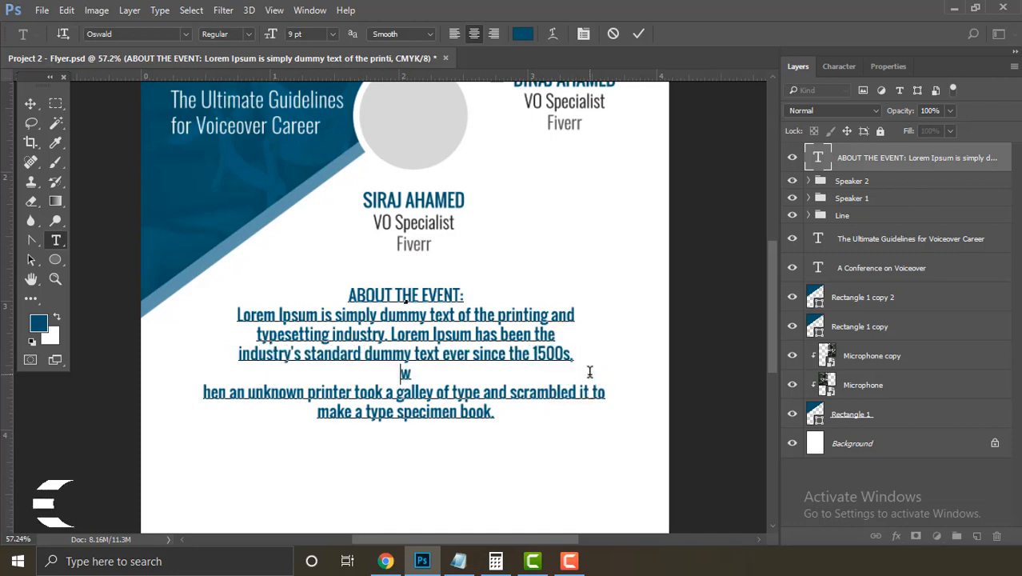
left_click(411, 373)
key("Delete")
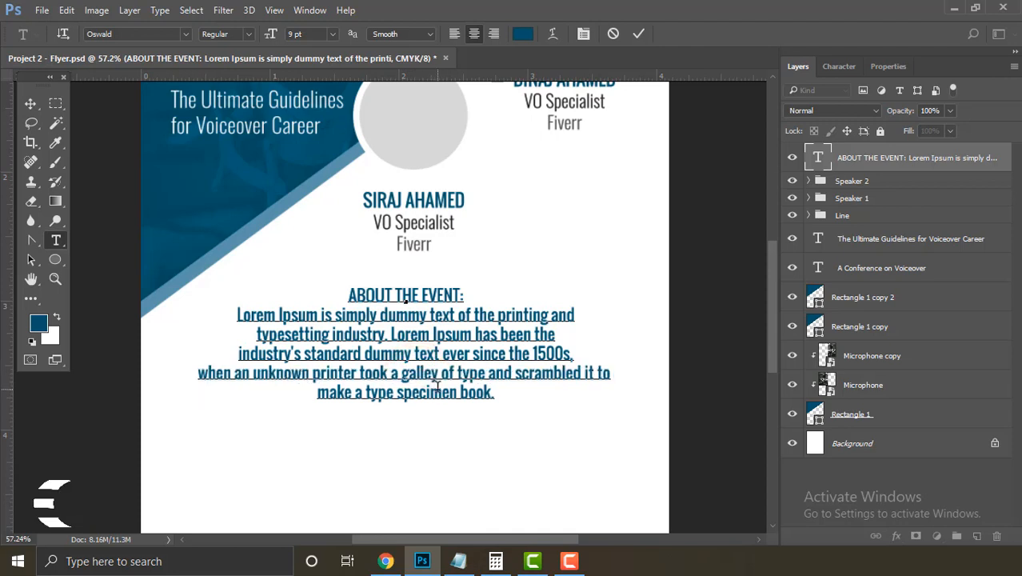
left_click(499, 391)
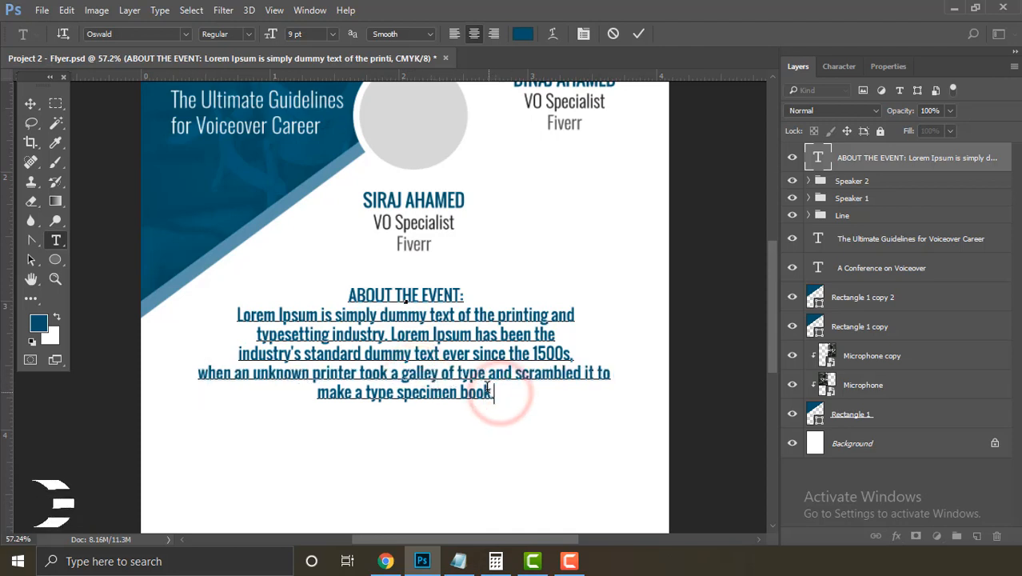
left_click_drag(494, 392, 421, 202)
Step: Recolour the event paragraph text a lighter grey
left_click(523, 34)
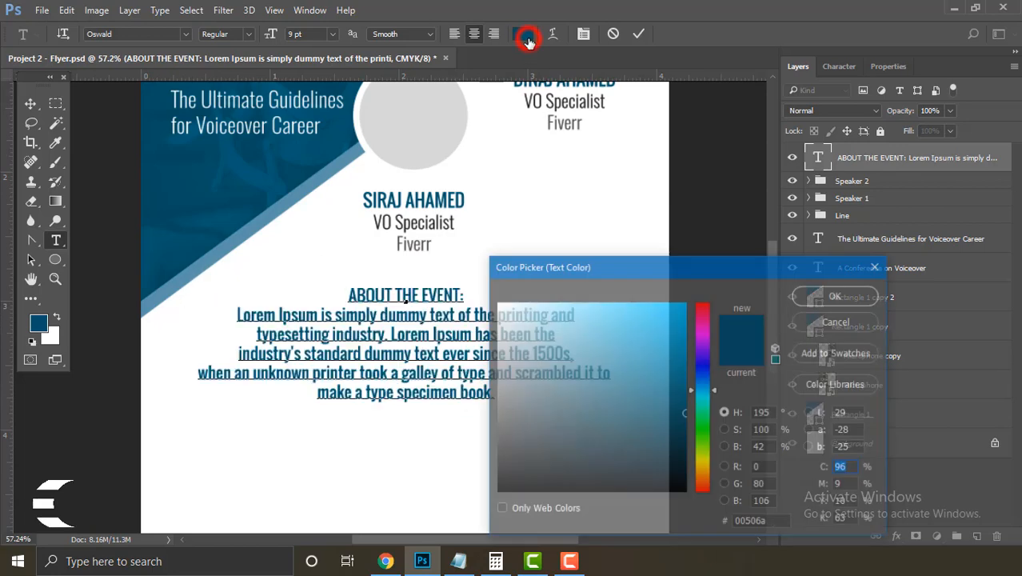
left_click(75, 450)
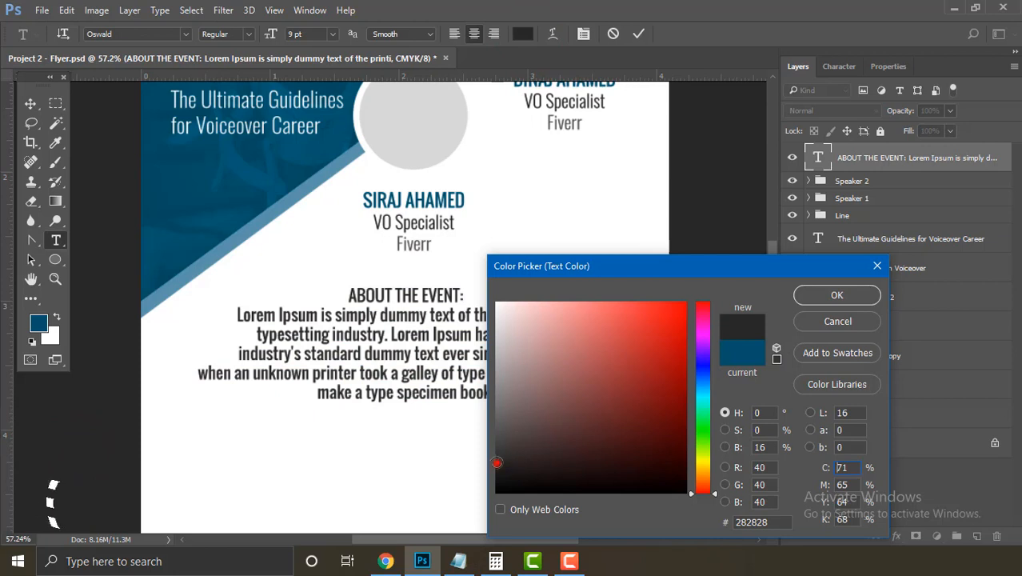
mouse_move(497, 462)
left_mouse_down()
mouse_move(498, 425)
mouse_move(485, 413)
left_mouse_up()
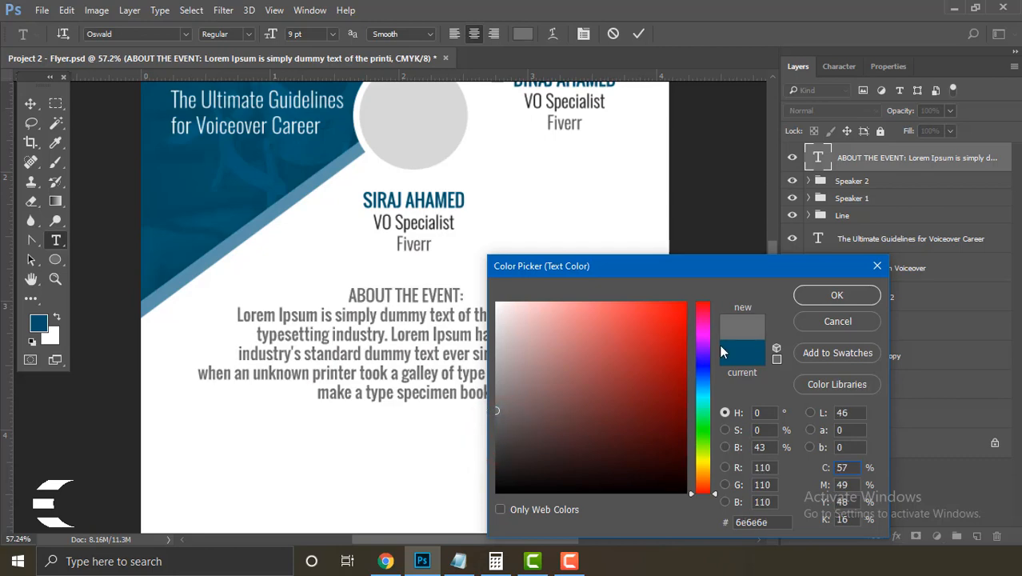
left_click(829, 296)
left_click(440, 292)
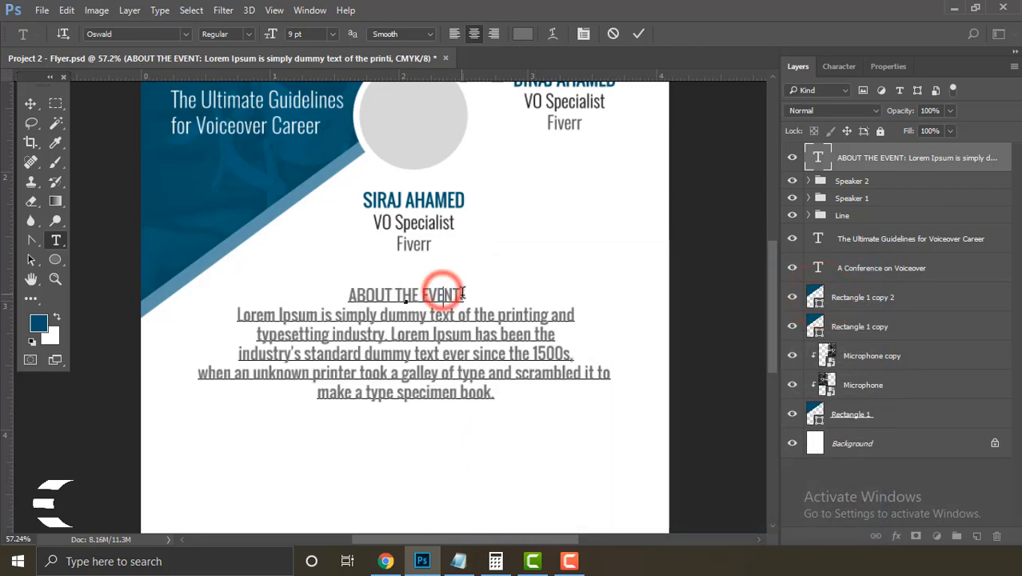
Step: Set the 'ABOUT THE EVENT:' heading colour to dark slate grey #424d51 and commit
left_click_drag(464, 295, 326, 291)
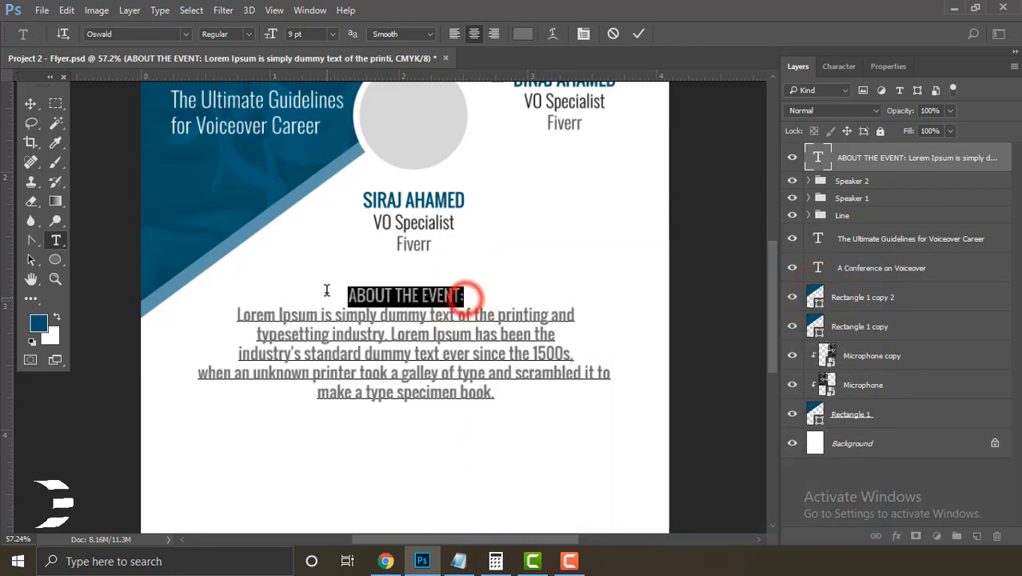
left_click(522, 34)
left_click(262, 221)
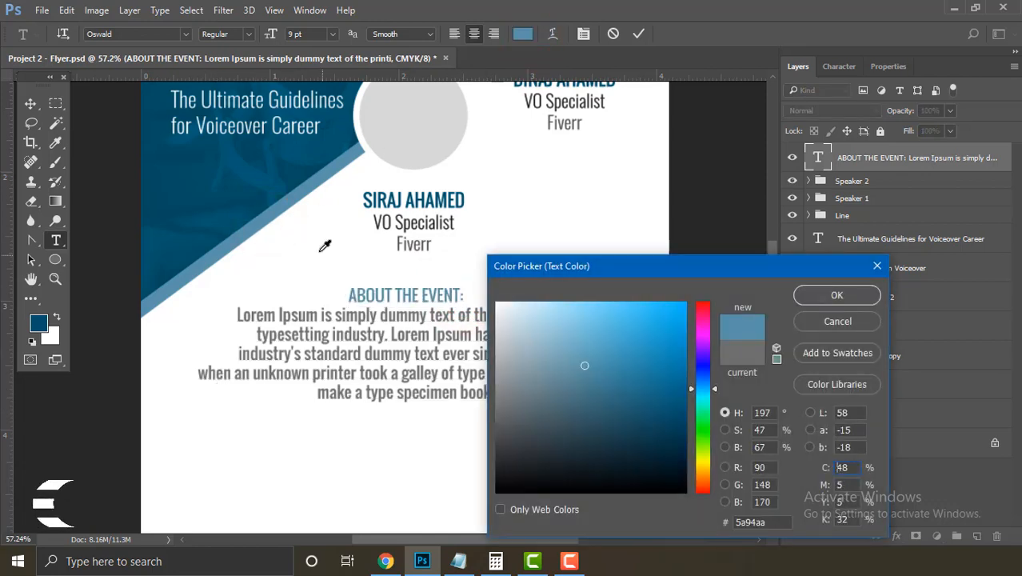
left_click(167, 207)
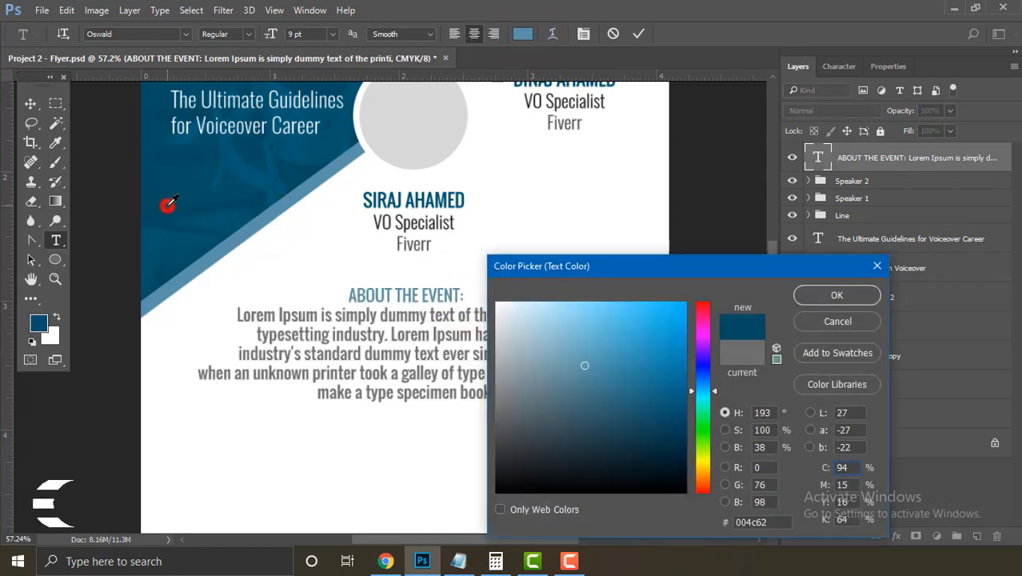
left_click(189, 269)
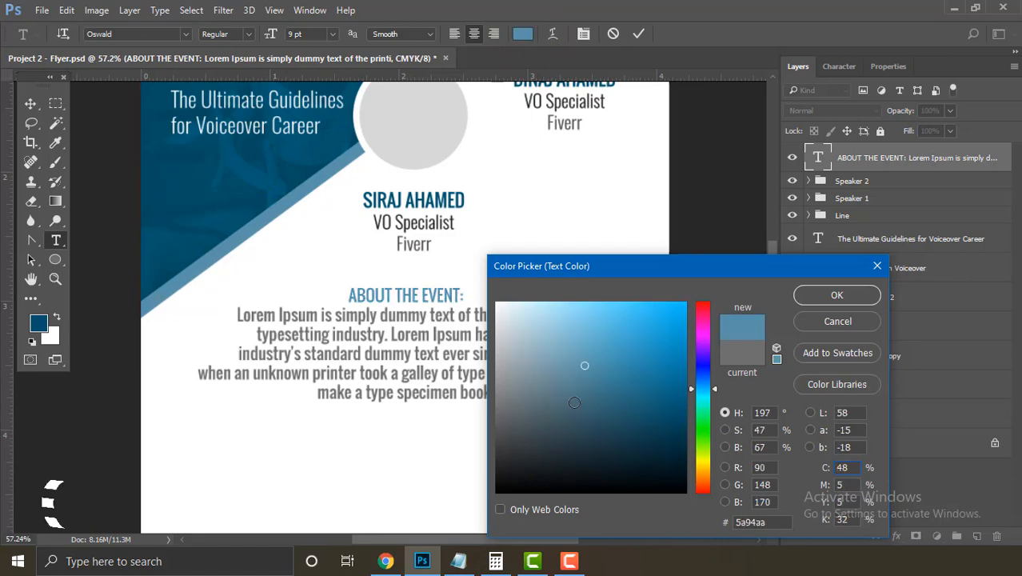
left_click(546, 421)
left_click(530, 432)
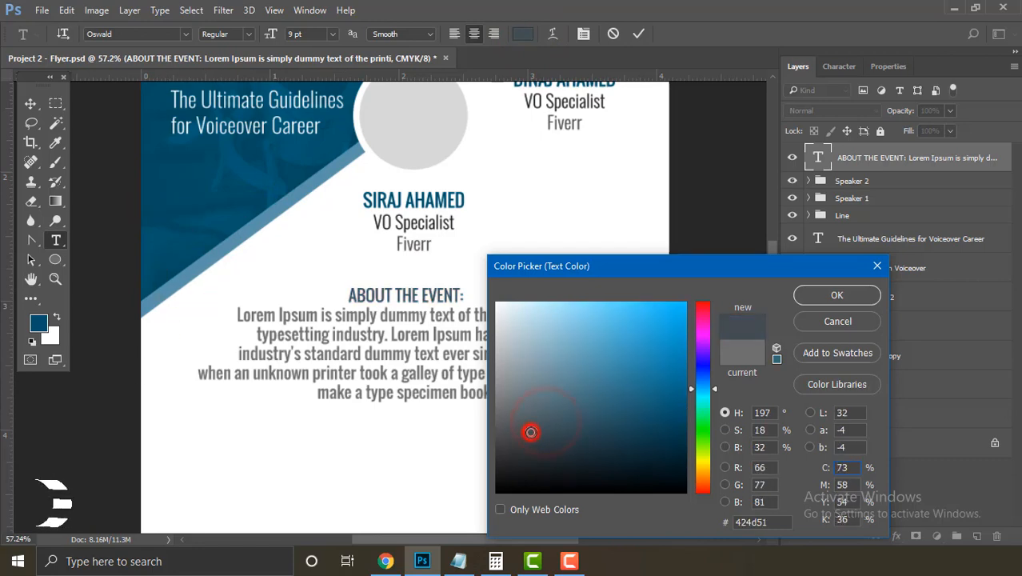
left_click(863, 299)
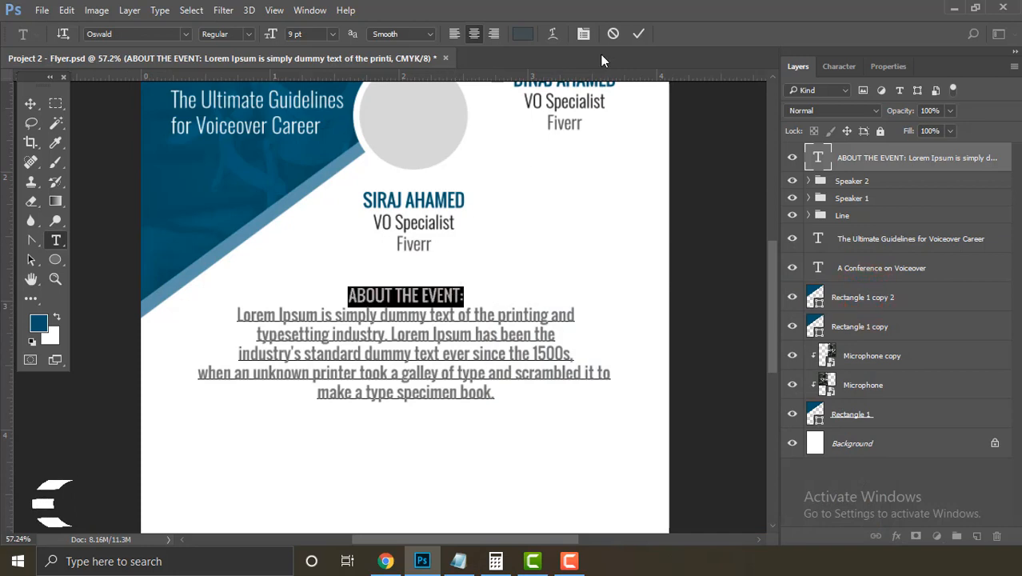
left_click(637, 35)
key("v")
left_click(438, 210)
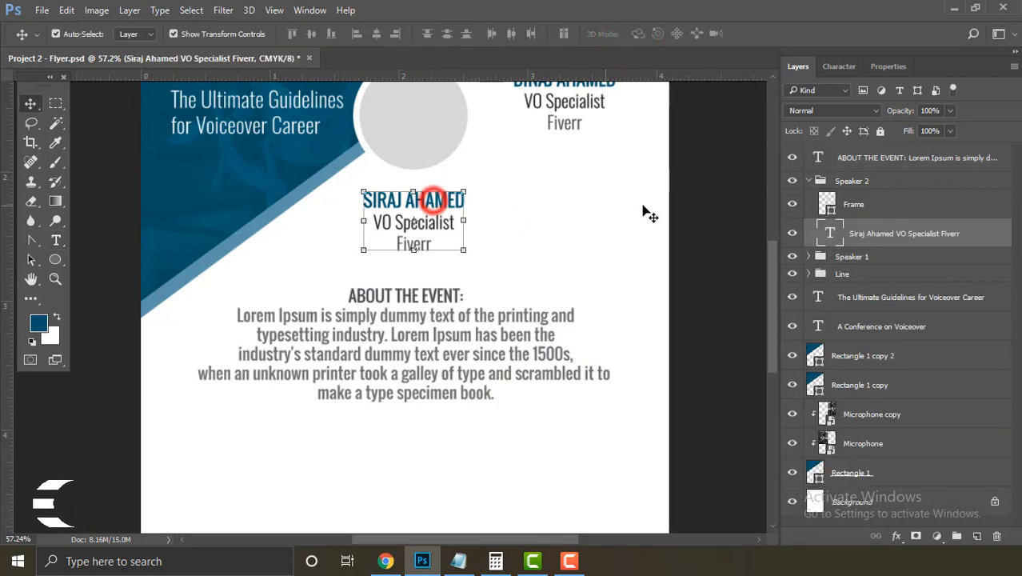
scroll(602, 240, "up", 2)
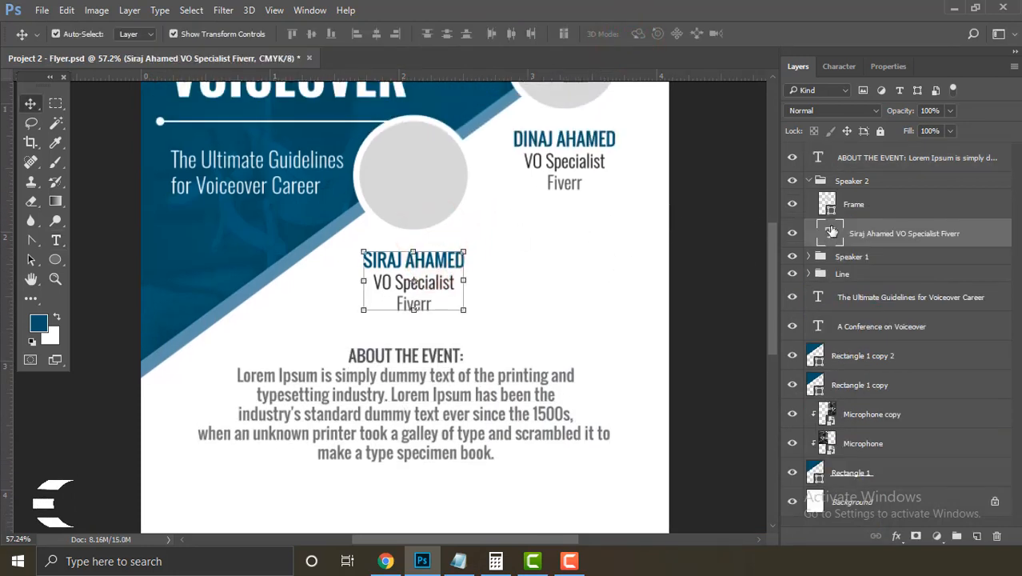
double_click(832, 232)
left_click(470, 258)
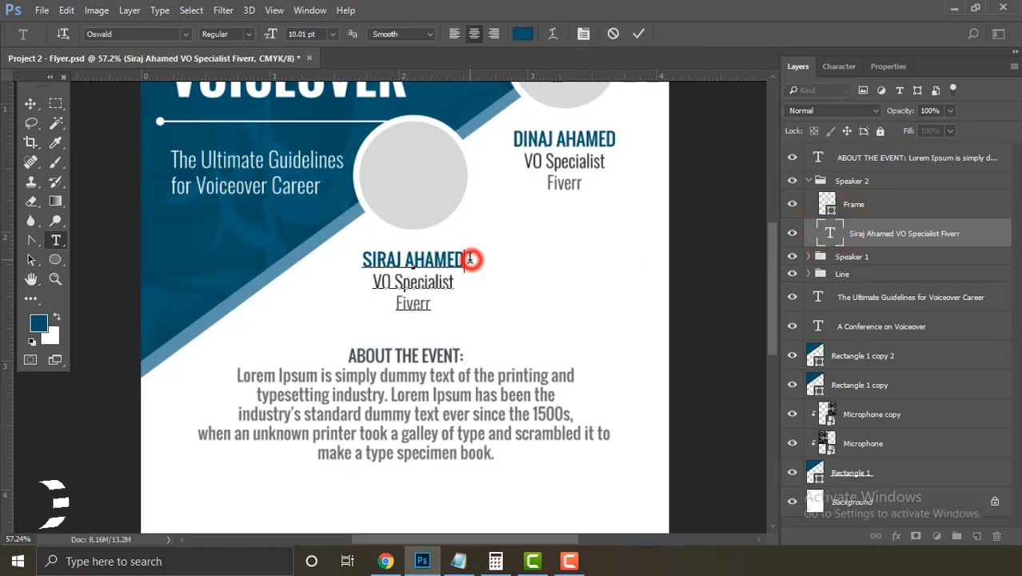
triple_click(470, 258)
left_click(522, 35)
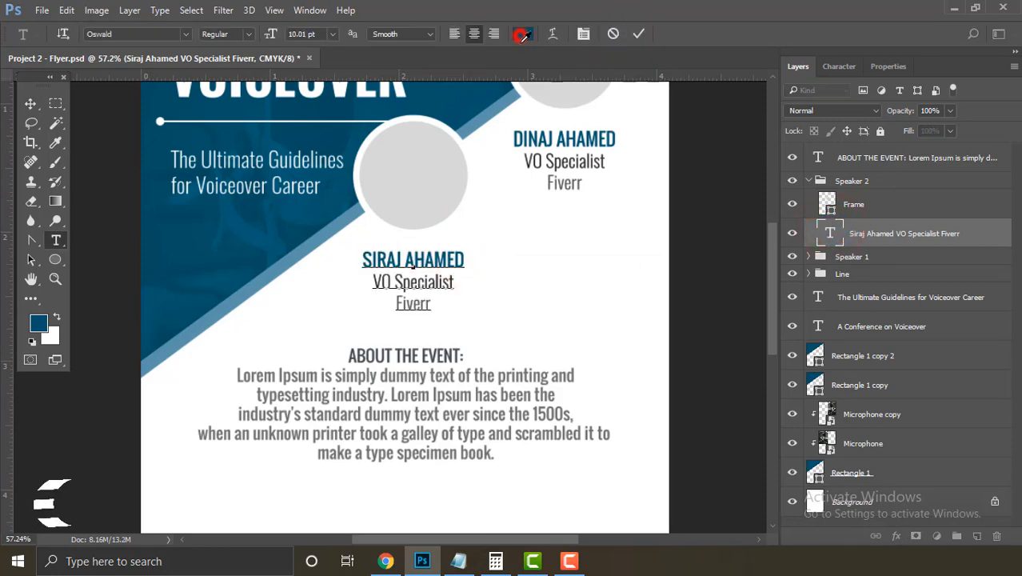
left_click(327, 234)
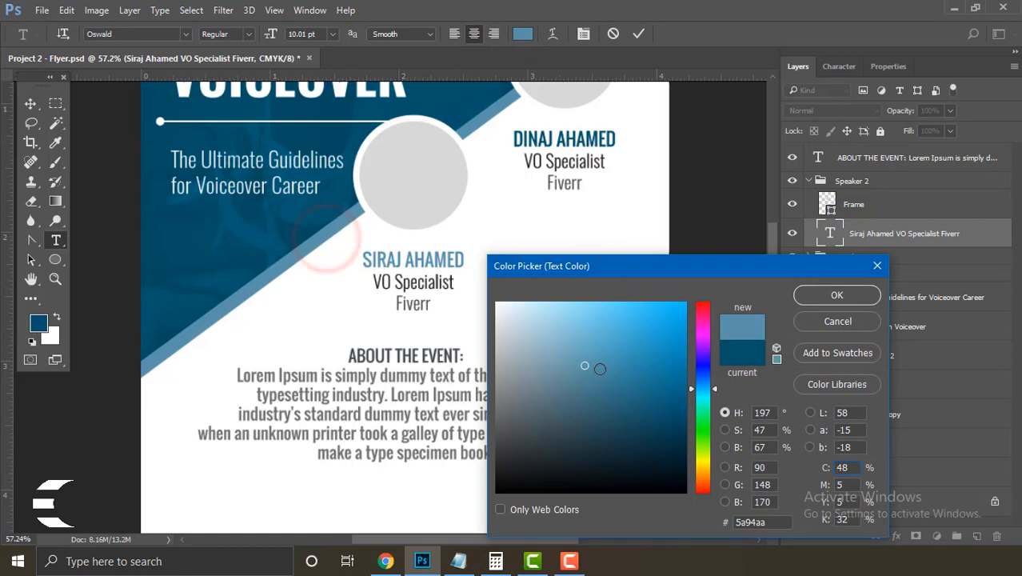
left_click_drag(612, 340, 641, 335)
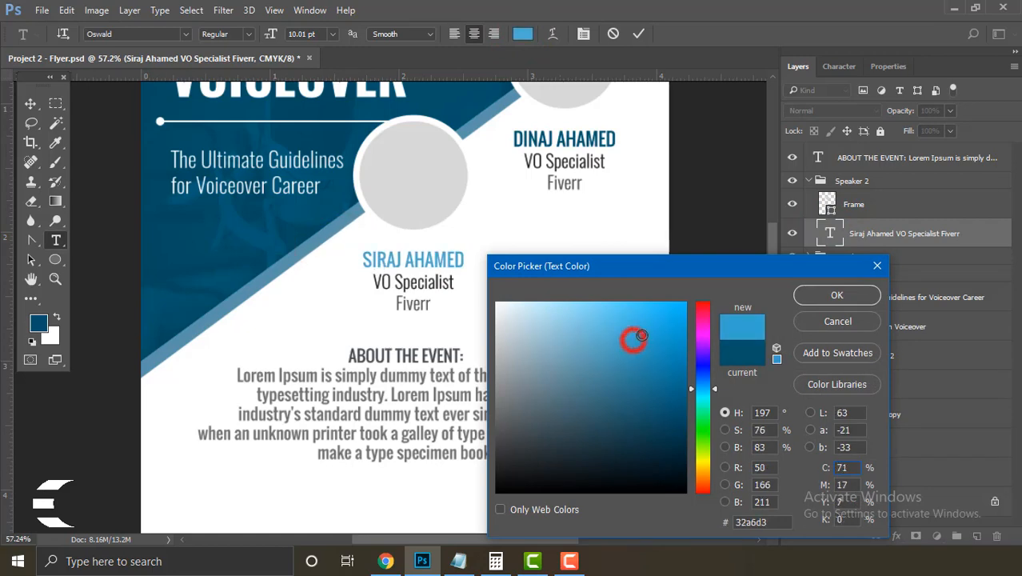
left_click(837, 295)
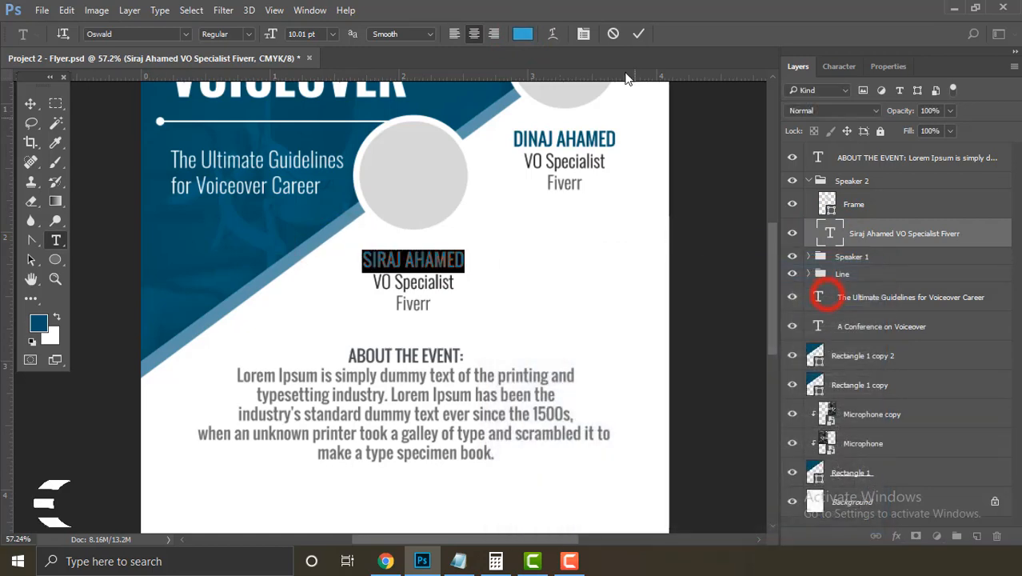
left_click(639, 35)
Step: Deselect everything and zoom out to view the whole flyer
key("v")
left_click(720, 246)
left_click_drag(542, 271, 489, 237)
left_click_drag(399, 296, 452, 308)
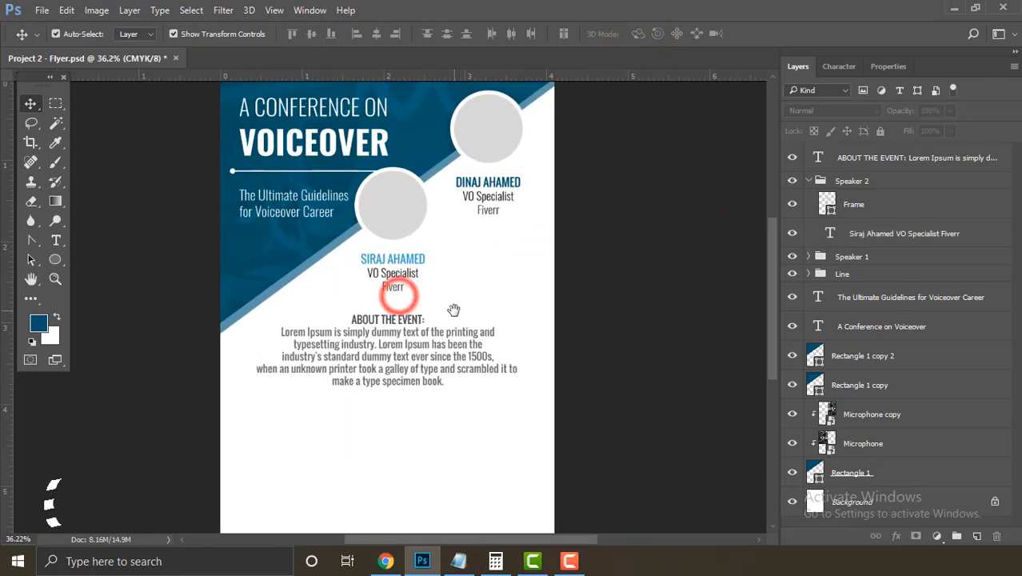
Step: Zoom in on the event description and nudge the ABOUT THE EVENT block slightly lower
left_click(413, 263)
left_click(616, 333)
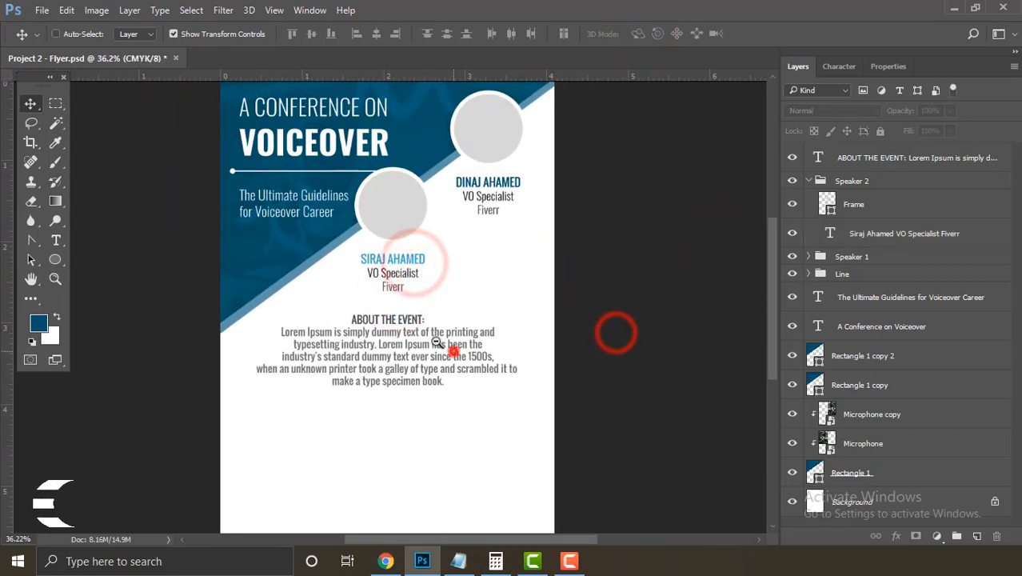
left_click_drag(454, 349, 412, 333)
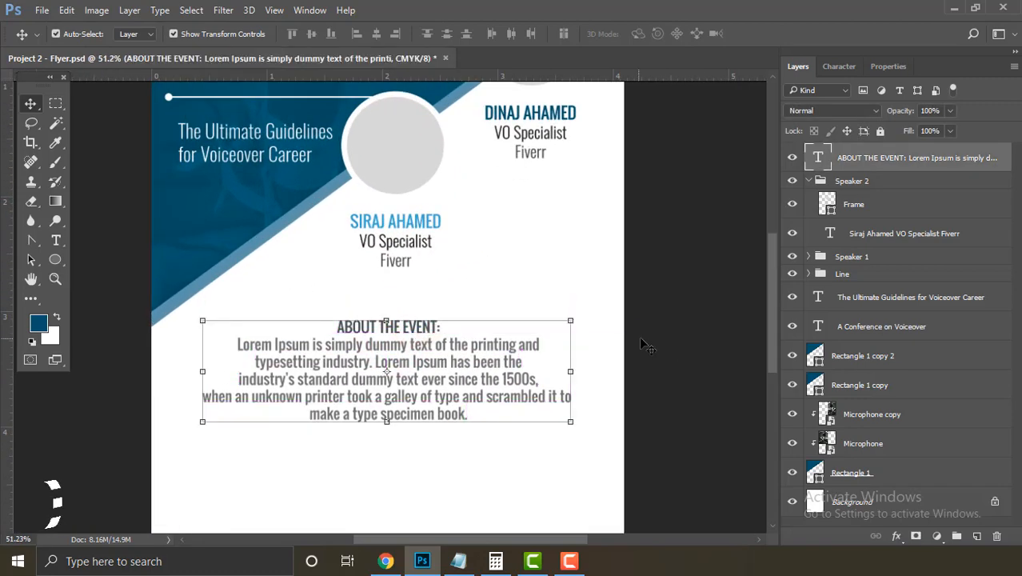
left_click(670, 342)
left_click_drag(524, 378, 488, 368)
left_click(637, 387)
left_click_drag(379, 351, 391, 349)
scroll(432, 351, "down", 1)
Step: Align the ABOUT THE EVENT block's horizontal centre with the Background, then collapse Speaker 2
left_click(376, 304)
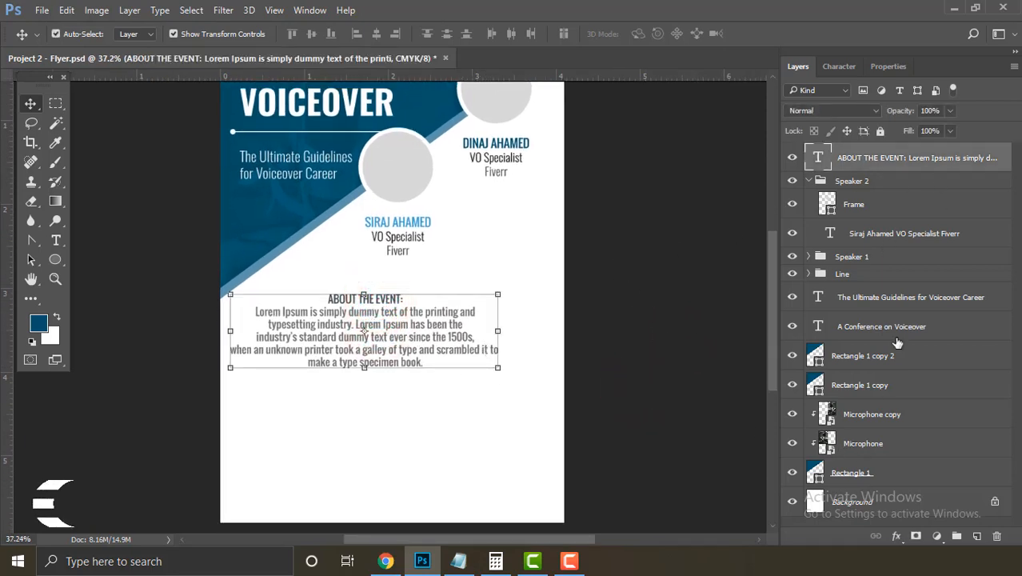
left_click(916, 502)
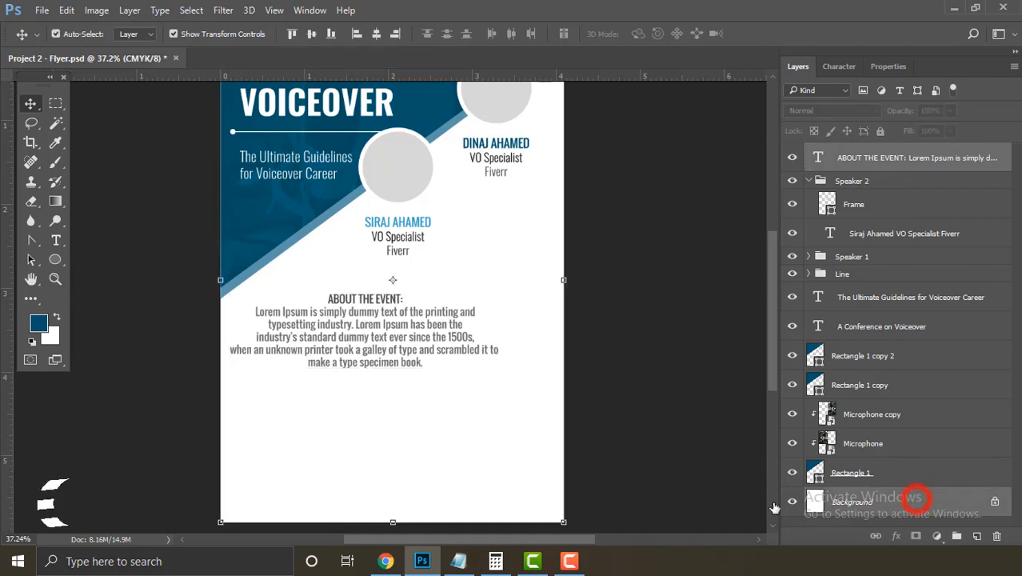
left_click(375, 35)
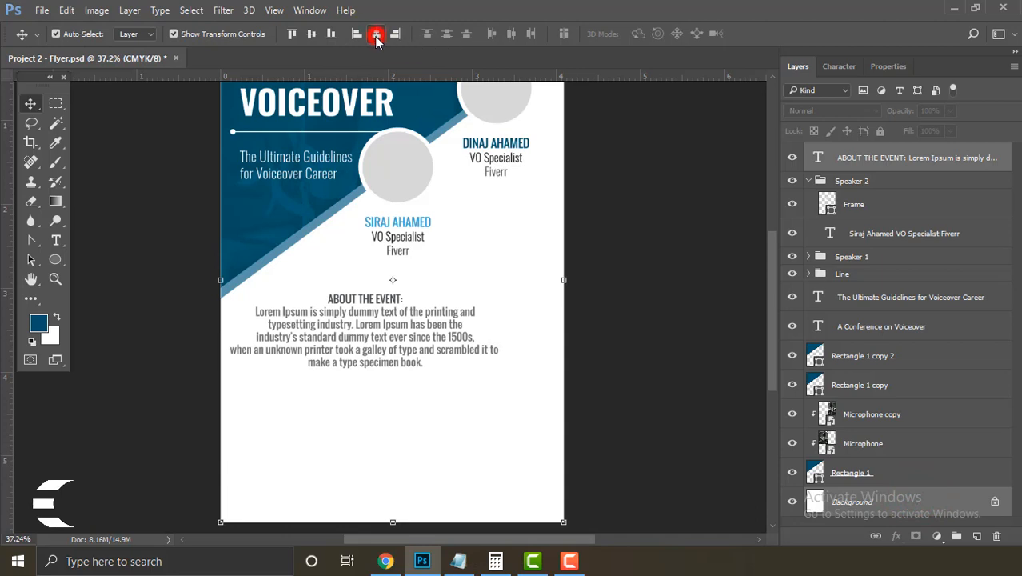
left_click(632, 344)
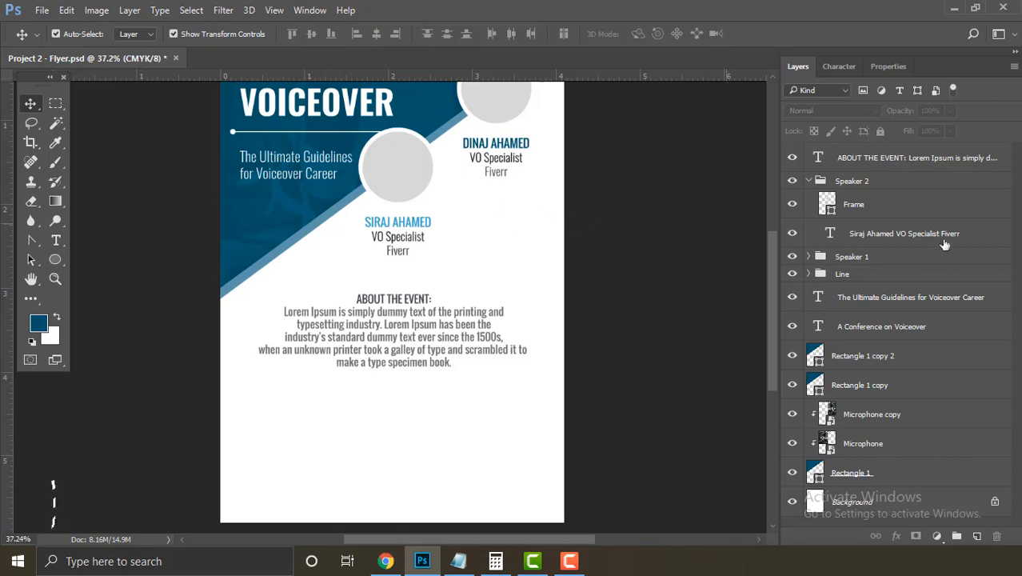
left_click(810, 181)
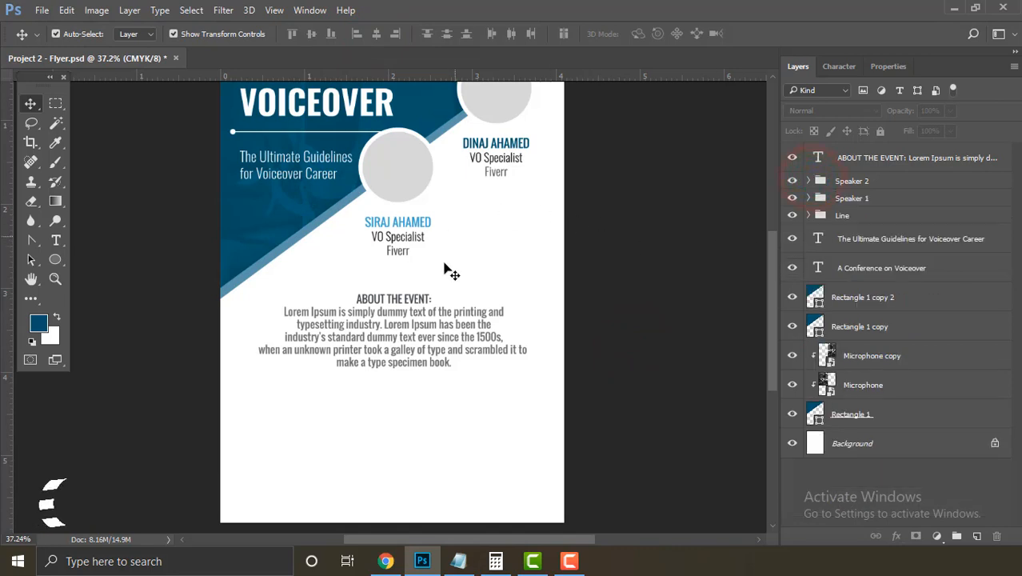
Step: Duplicate the Line group and name the copy 'Line 2'
left_click(874, 217)
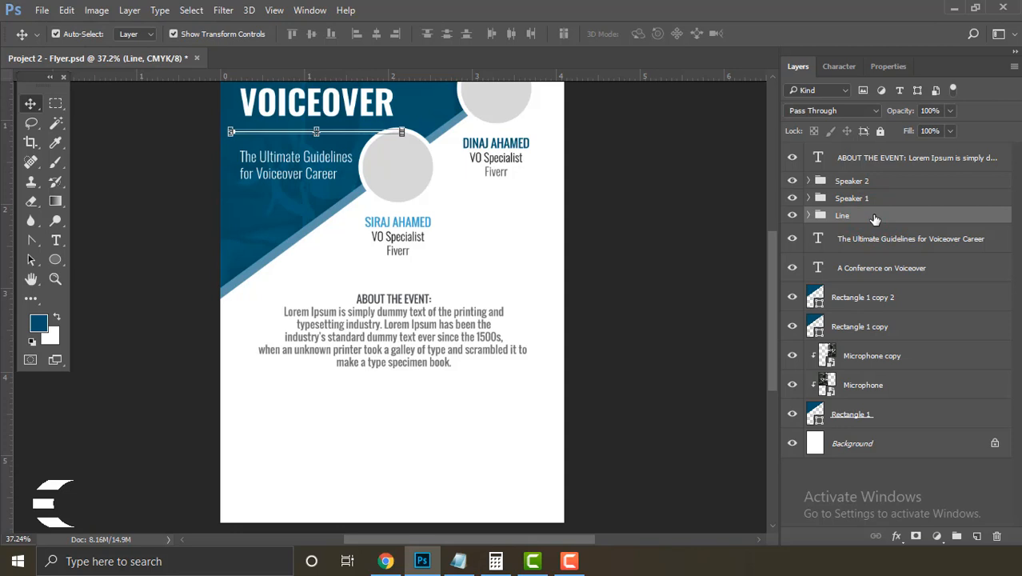
right_click(875, 218)
left_click(809, 94)
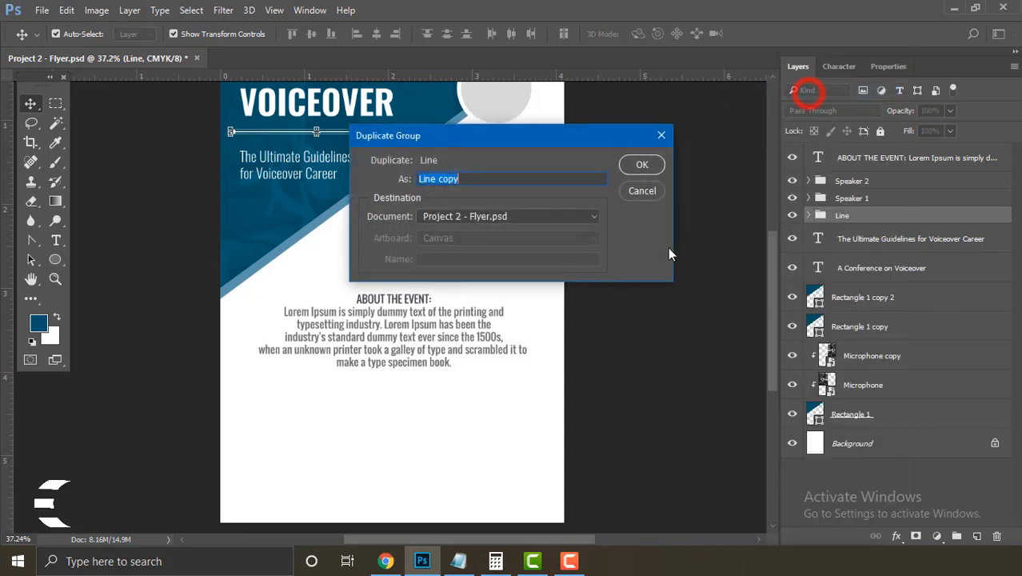
left_click_drag(480, 181, 436, 182)
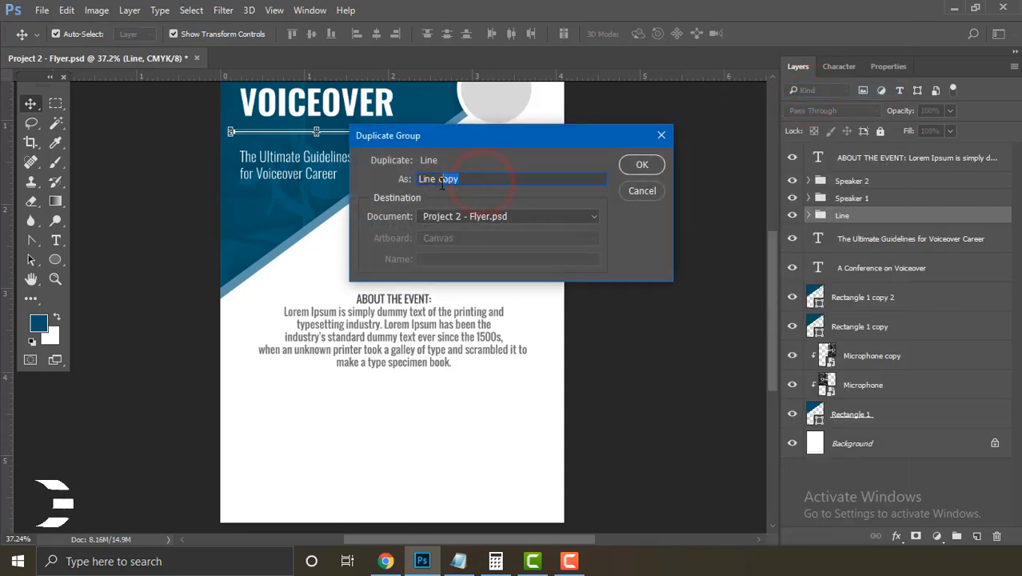
type("2")
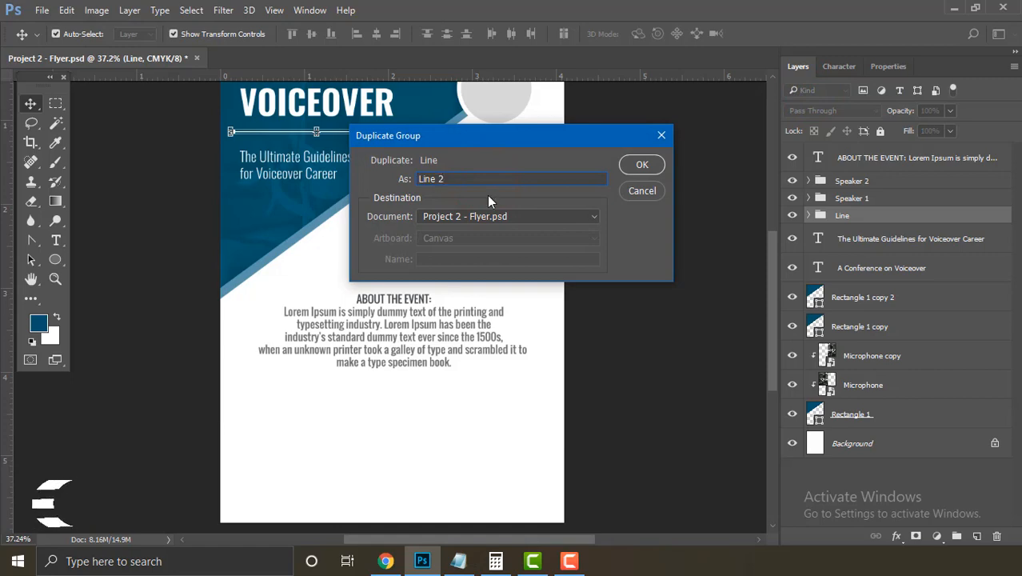
key("Return")
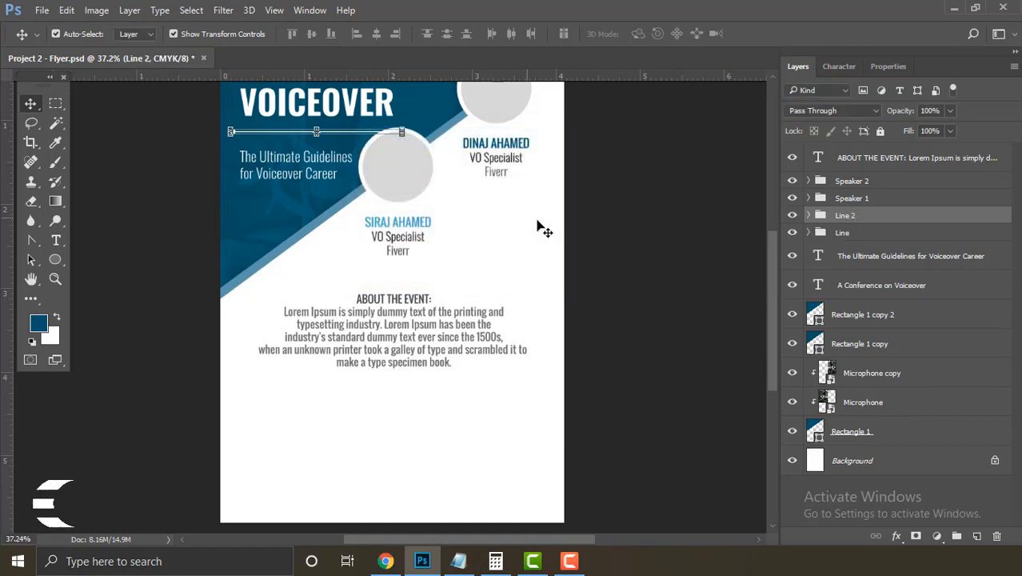
left_click(67, 10)
left_click(166, 312)
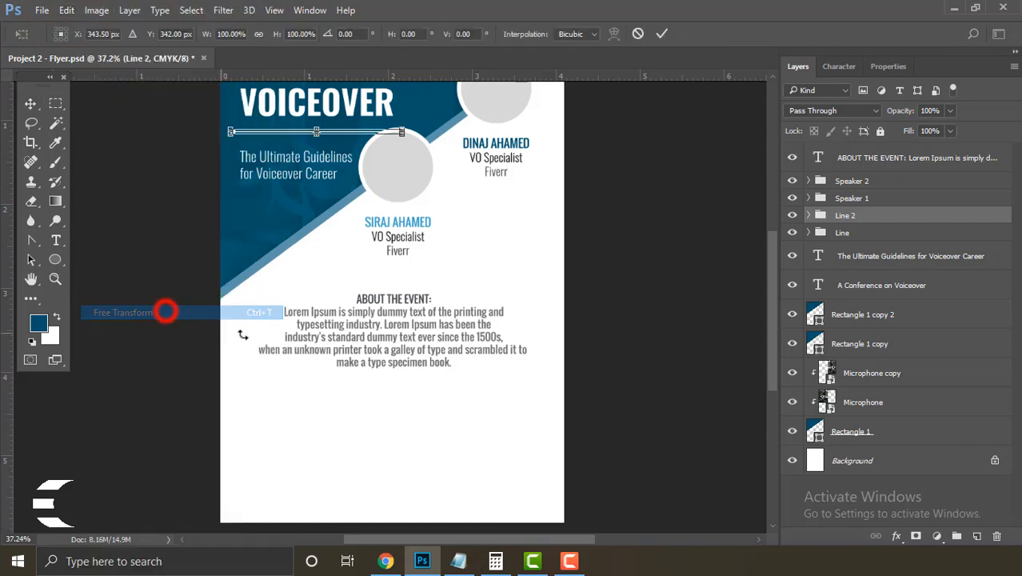
left_click(385, 155)
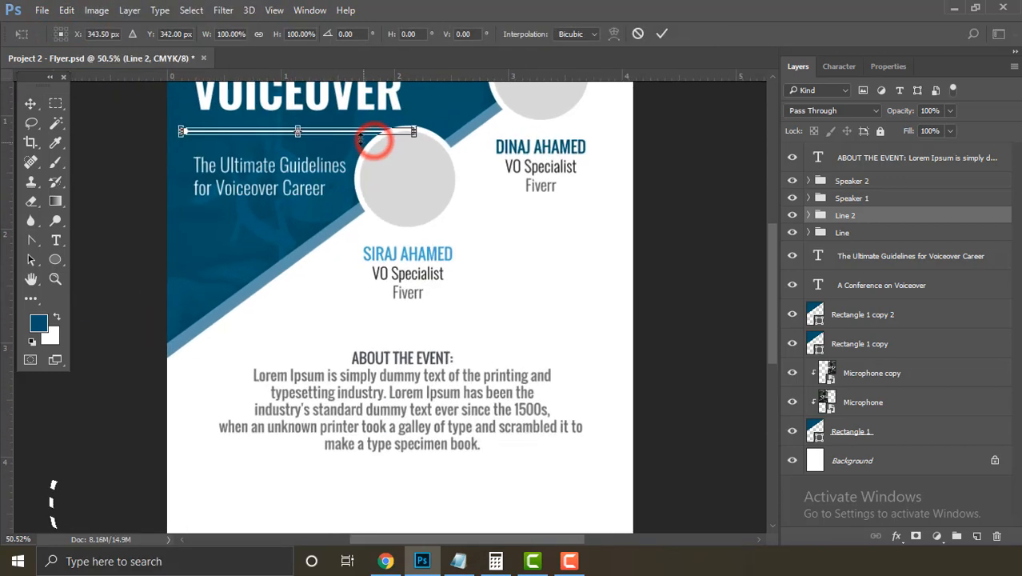
left_click_drag(356, 135, 546, 337)
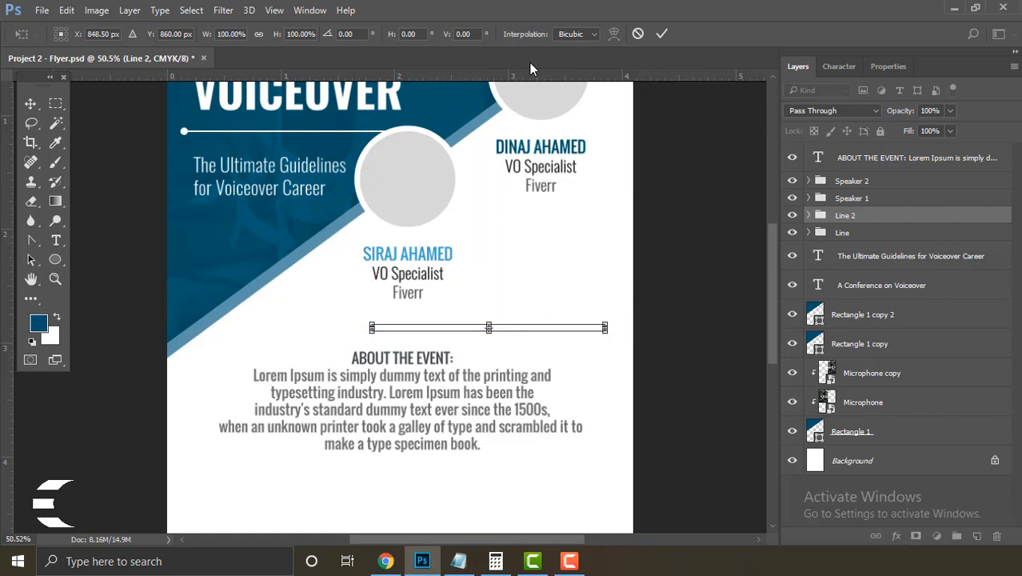
key("ctrl+semicolon")
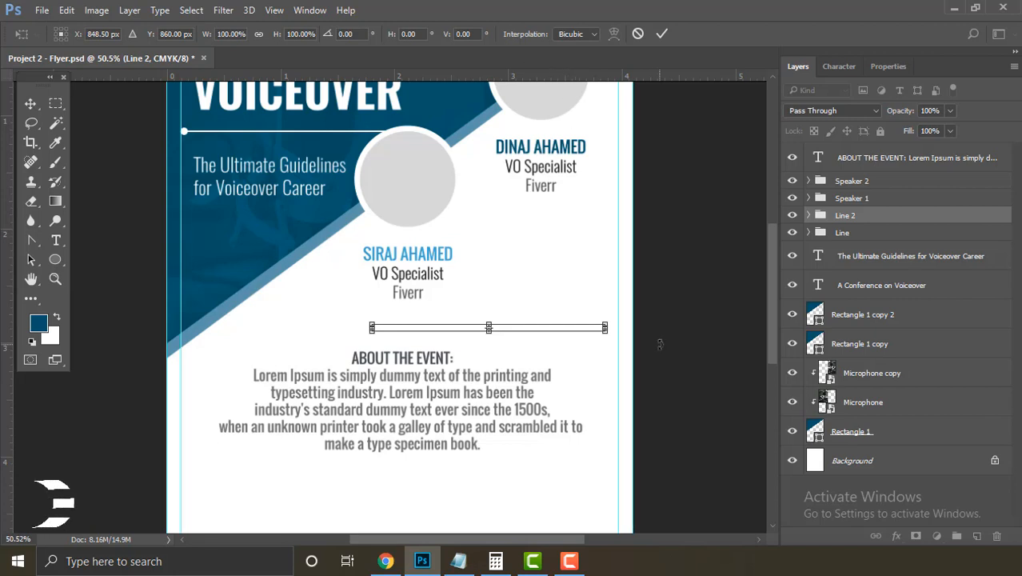
right_click(588, 342)
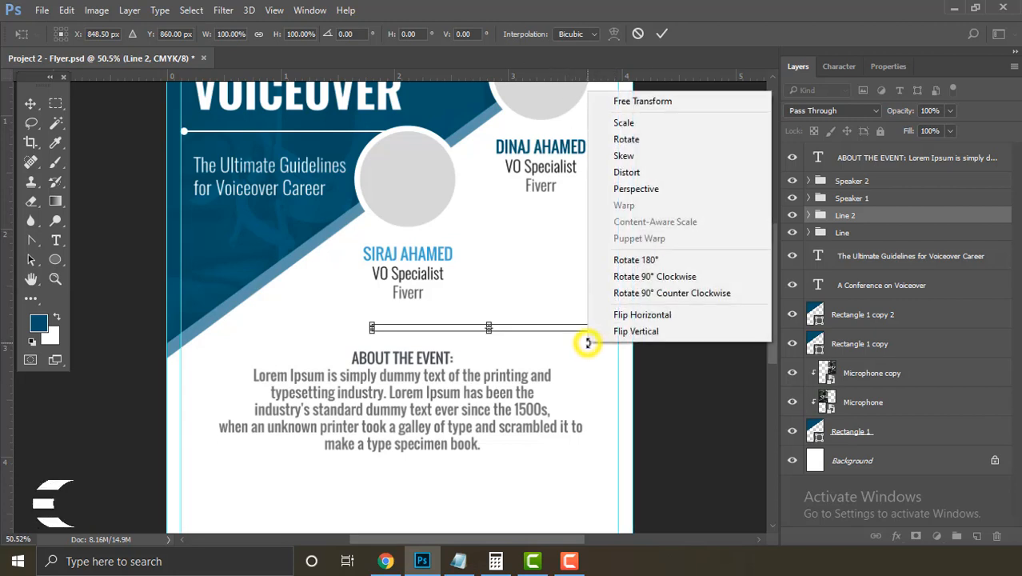
left_click(697, 319)
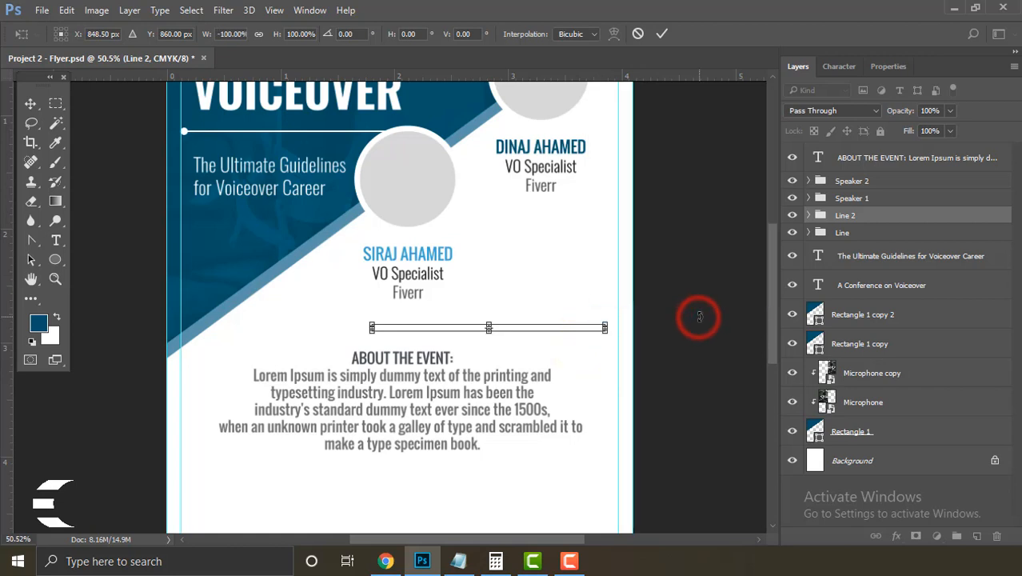
key("Return")
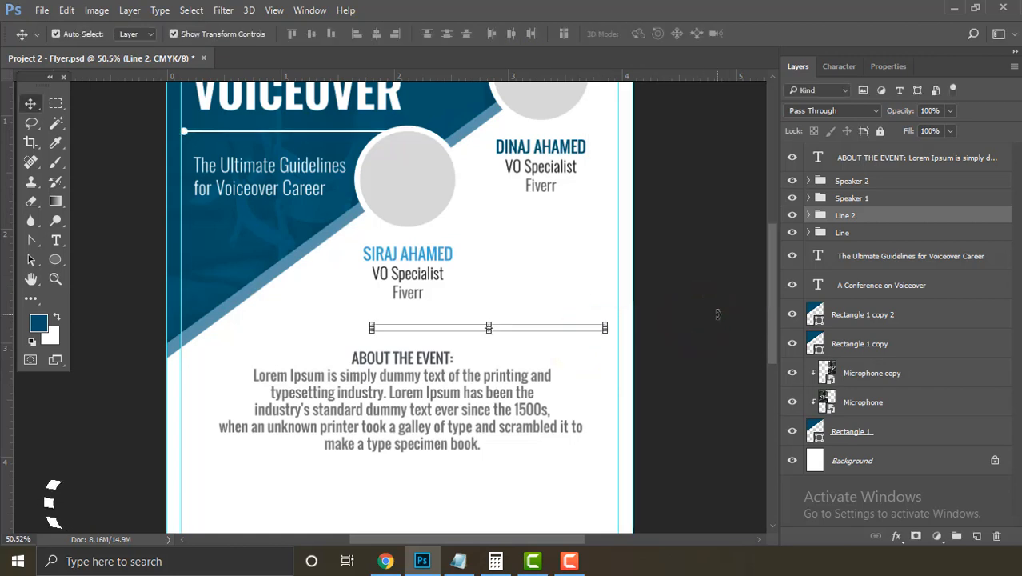
Step: Recolour Line 2's Ellipse 1 dot and Rectangle 2 line to the flyer's dark blue
left_click(809, 215)
double_click(828, 238)
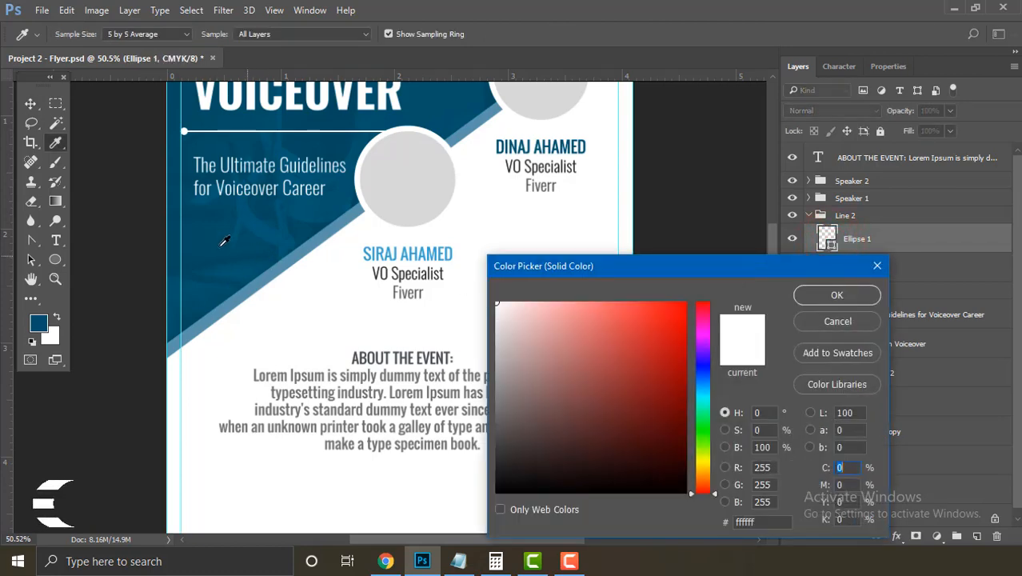
left_click(205, 233)
left_click(810, 292)
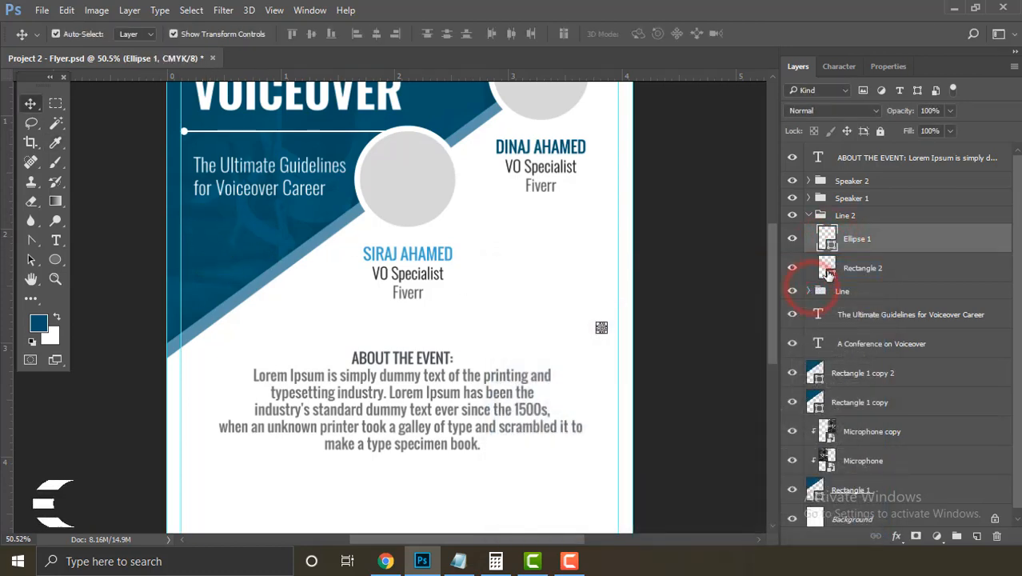
double_click(828, 270)
left_click(213, 244)
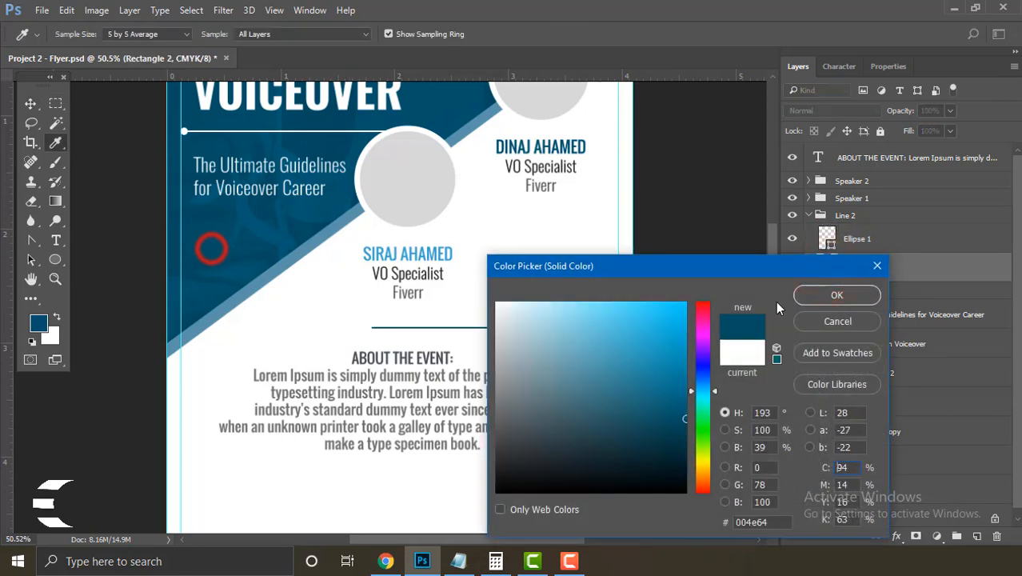
left_click(804, 293)
left_click(654, 301)
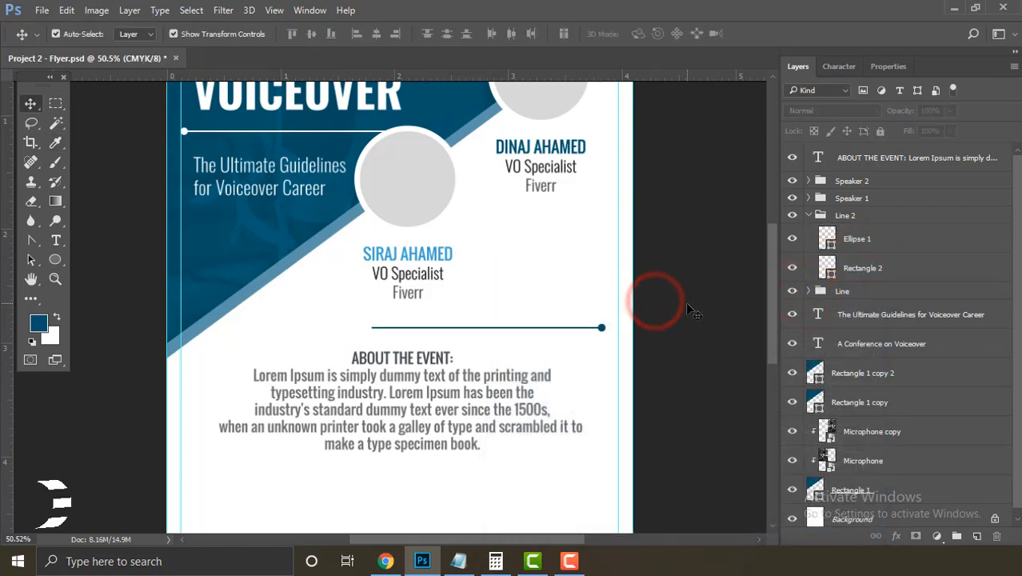
mouse_move(505, 327)
left_mouse_down()
mouse_move(462, 317)
mouse_move(513, 342)
left_mouse_up()
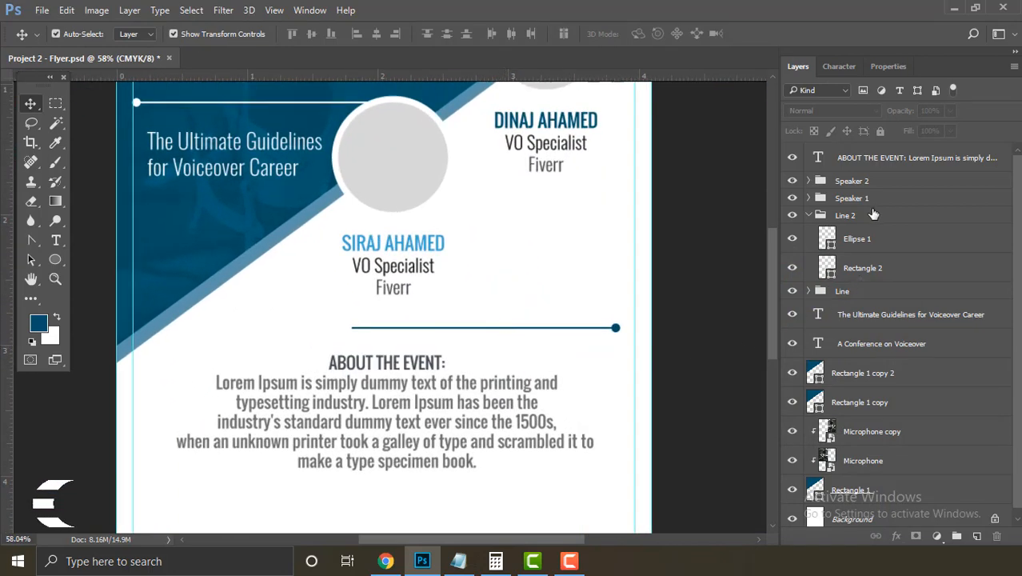
Step: Set the Line 2 group's opacity to 60%
left_click(813, 217)
left_click(808, 215)
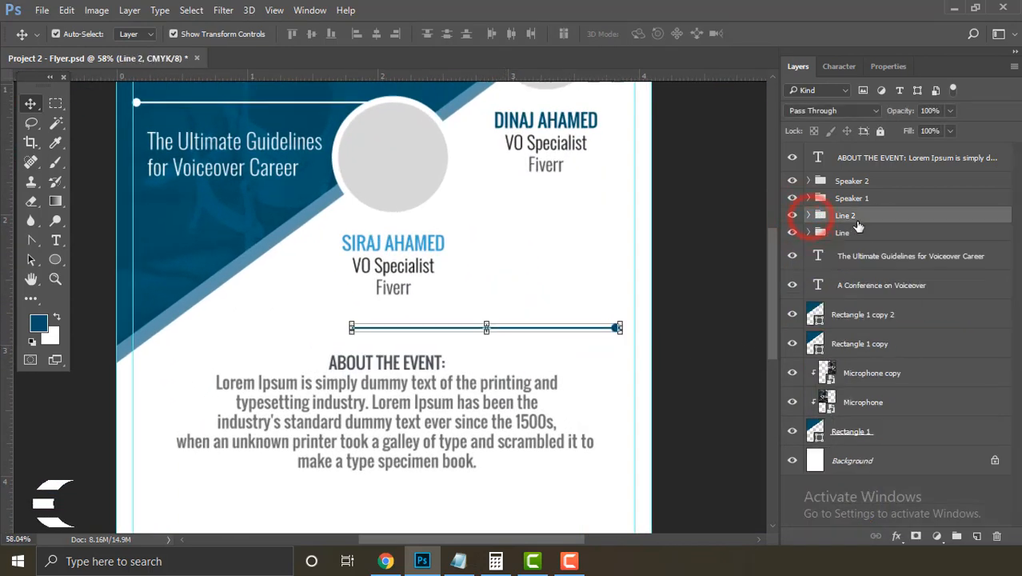
left_click_drag(929, 112, 883, 137)
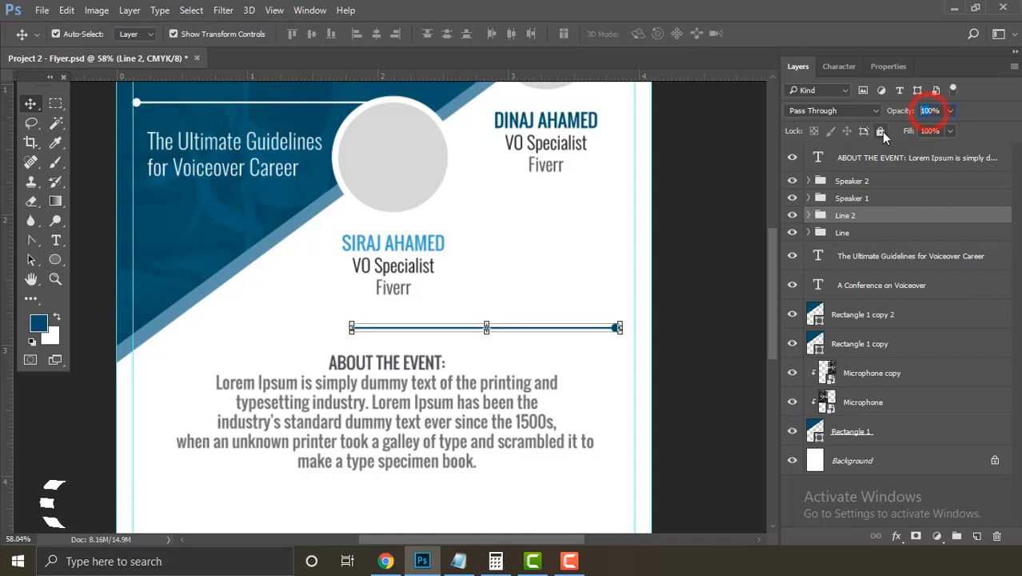
type("60")
key("Return")
left_click(693, 347)
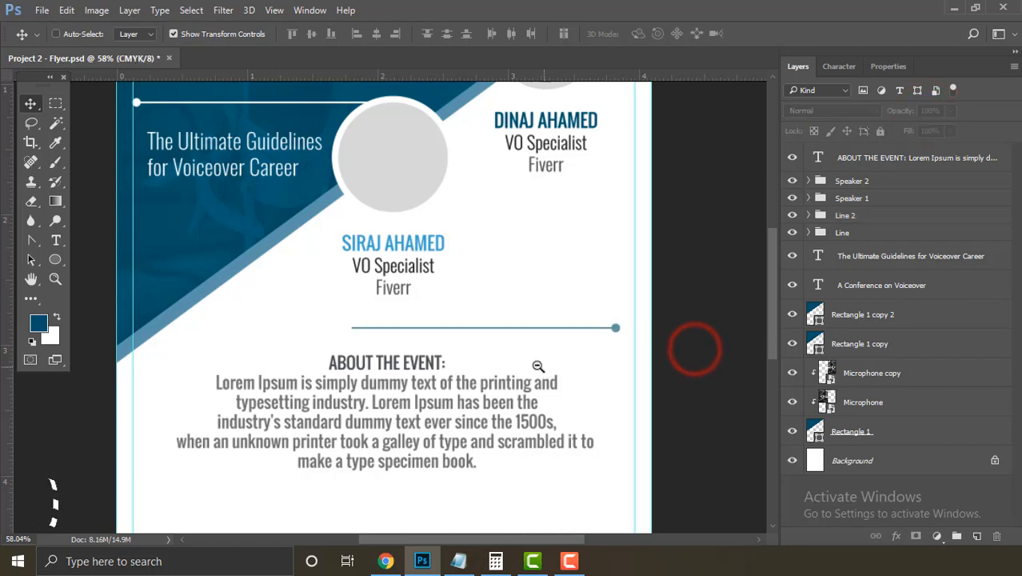
left_click_drag(692, 347, 581, 361)
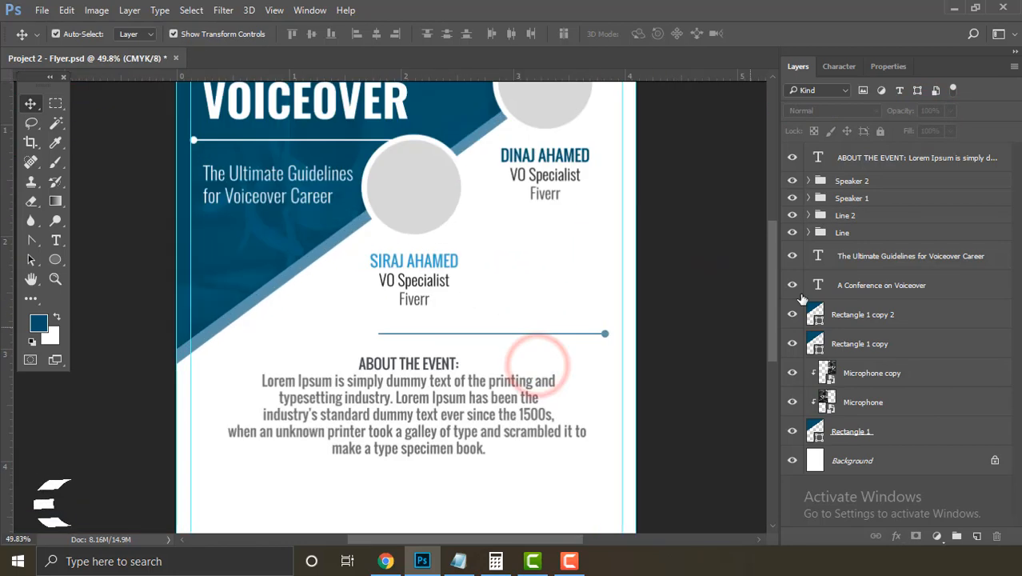
Step: Lower the Line 2 group's opacity further to 30%
left_click(871, 214)
type("30")
key("Return")
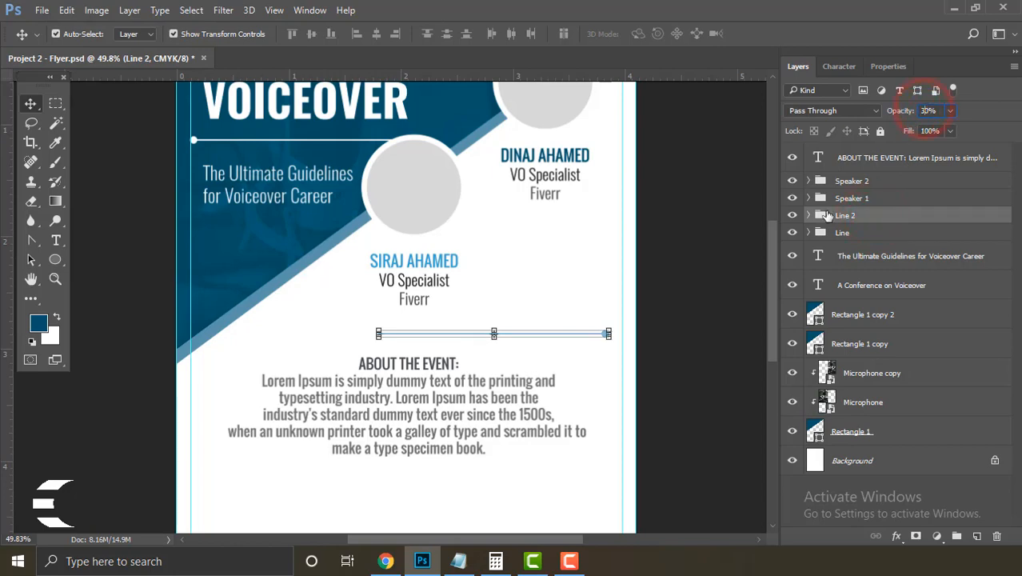
left_click(686, 359)
scroll(677, 354, "down", 3)
scroll(640, 356, "up", 5)
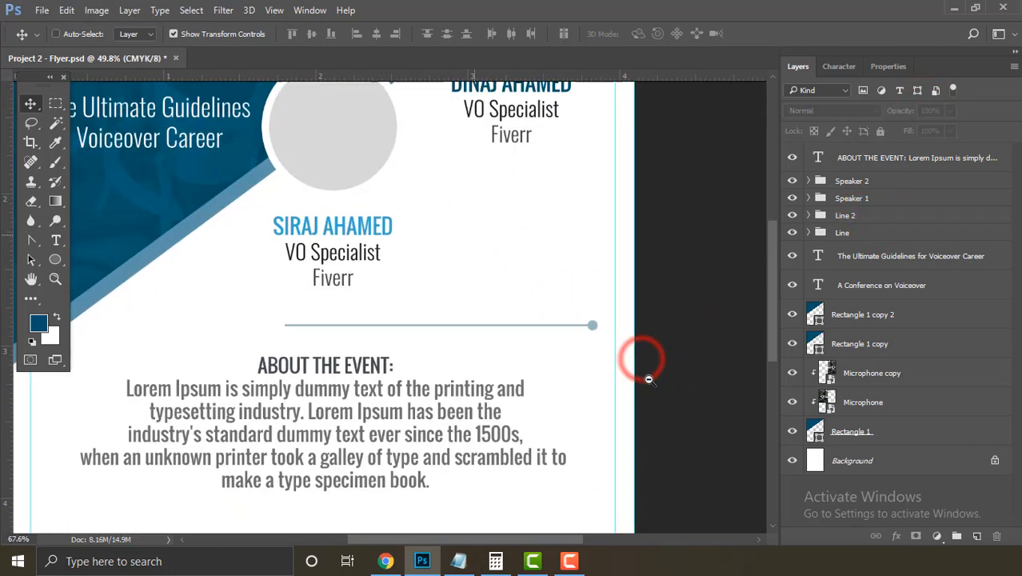
Step: Free Transform the divider line to stretch its left end further out
left_click(295, 324)
left_click_drag(258, 349, 525, 340)
left_click_drag(427, 312, 474, 310)
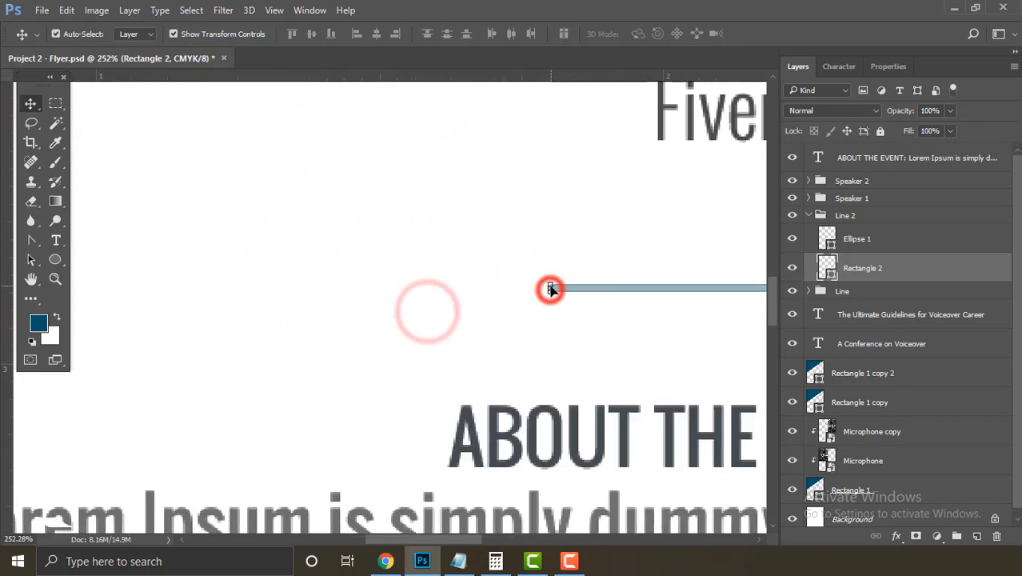
key("ctrl+t")
left_click_drag(550, 288, 81, 334)
left_click_drag(262, 338, 132, 337)
key("Return")
left_click(672, 393)
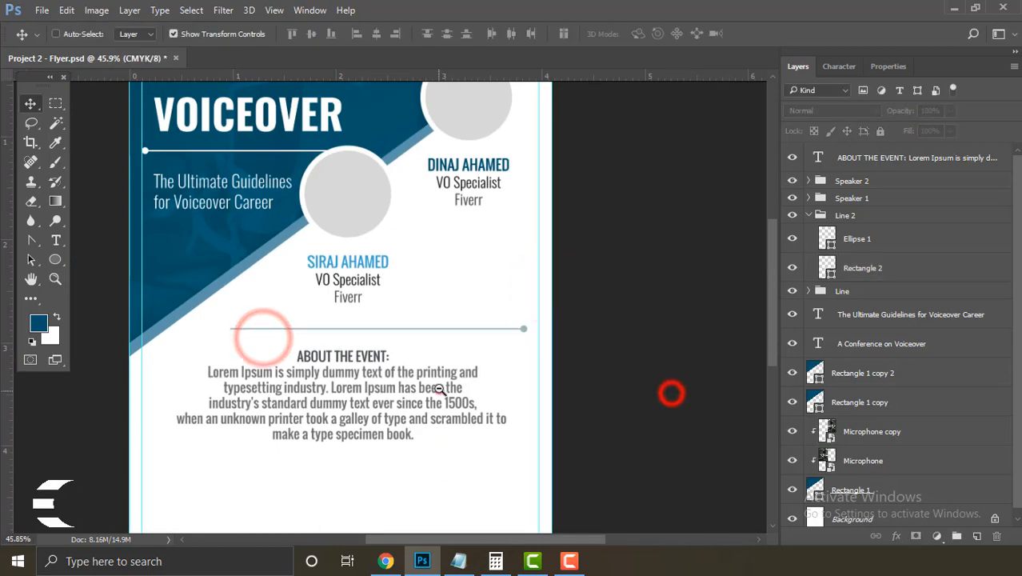
left_click_drag(438, 390, 394, 388)
left_click_drag(486, 359, 522, 390)
Step: Show the grid and draw a rounded-rectangle pill below the About text
scroll(244, 352, "down", 2)
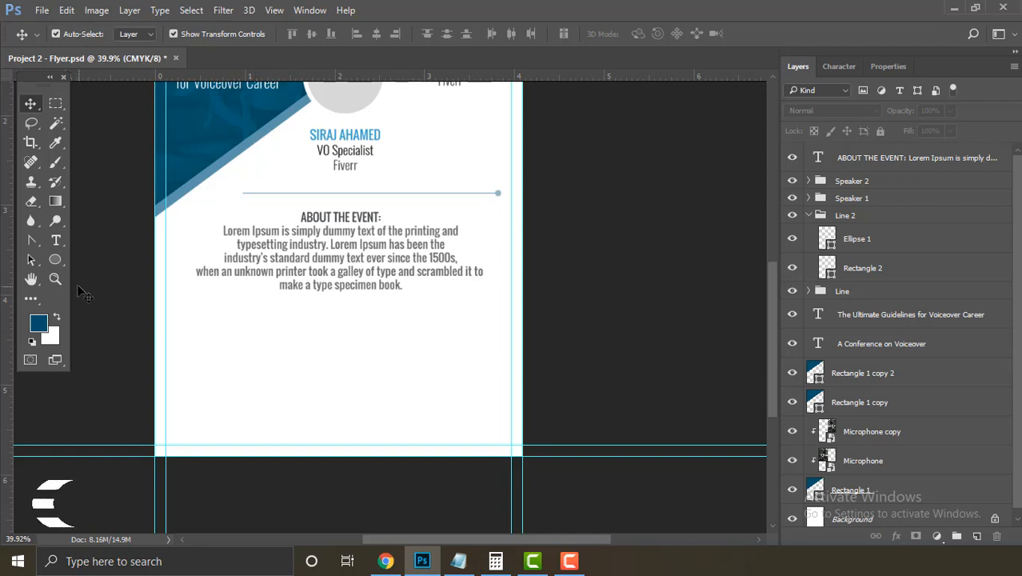
left_click(55, 261)
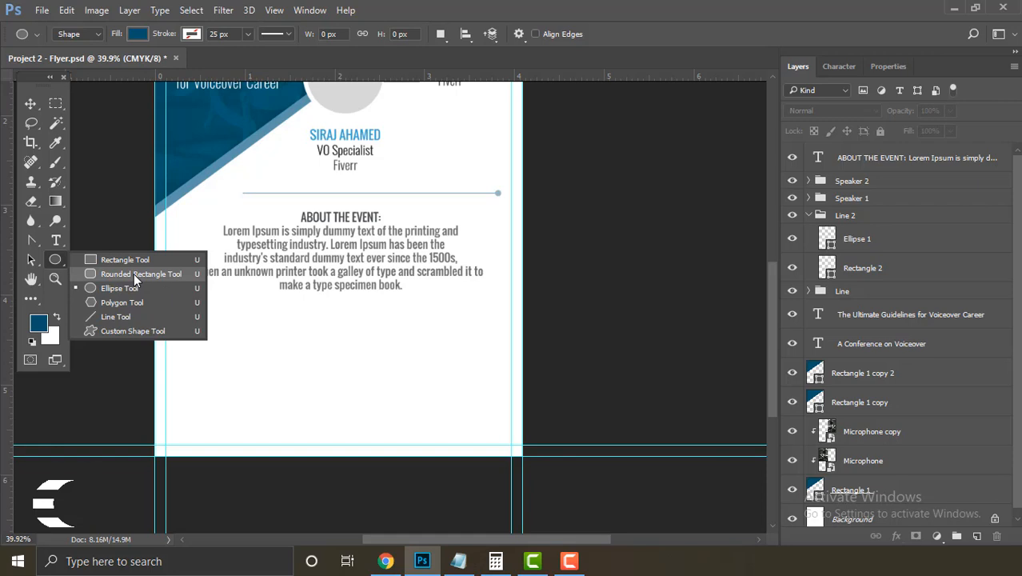
left_click(134, 274)
scroll(296, 317, "up", 2)
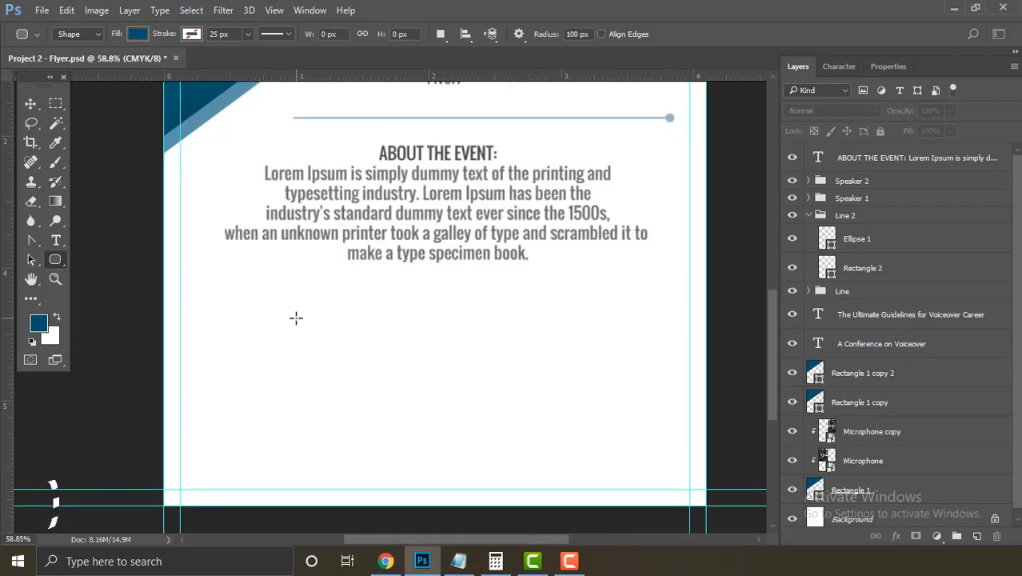
key("ctrl+apostrophe")
left_click_drag(196, 299, 427, 334)
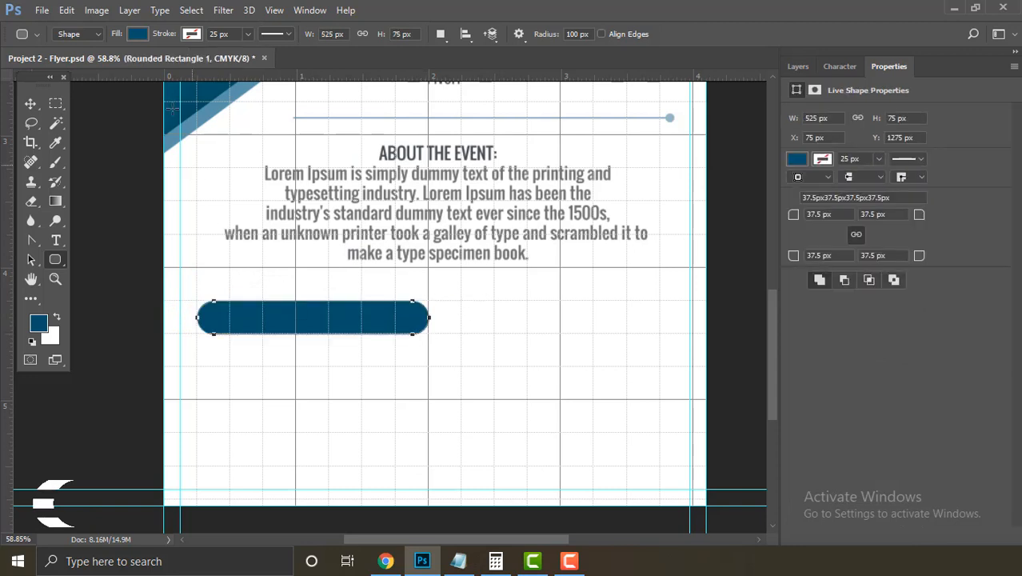
Step: Give the pill a white fill and a thin dark-blue outline
left_click(136, 34)
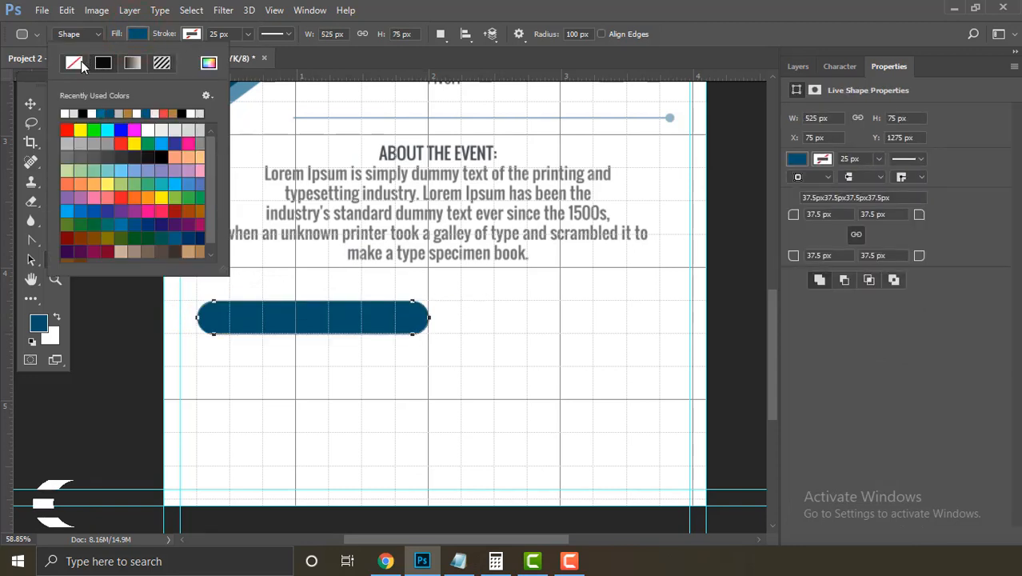
left_click(146, 130)
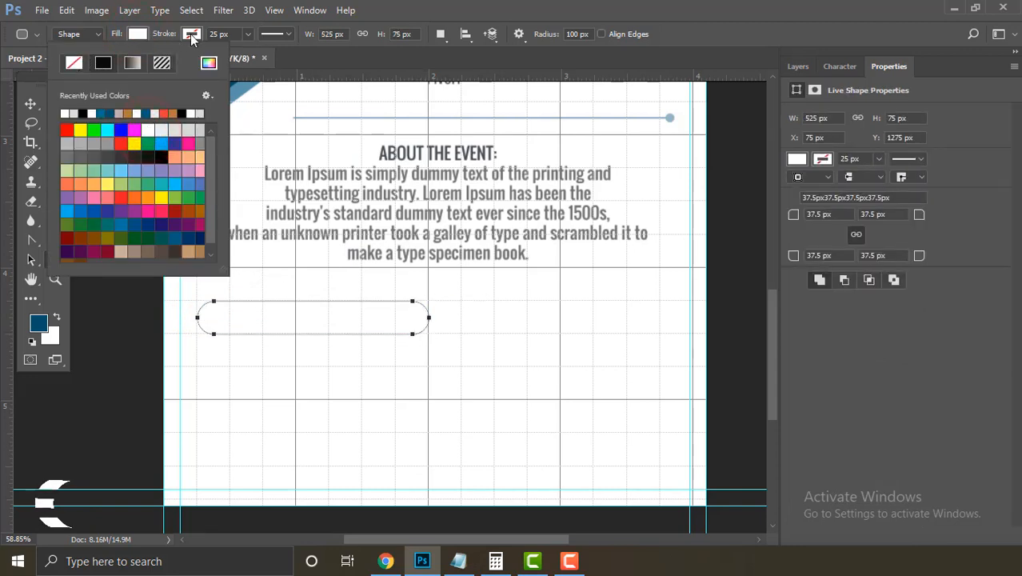
left_click(191, 34)
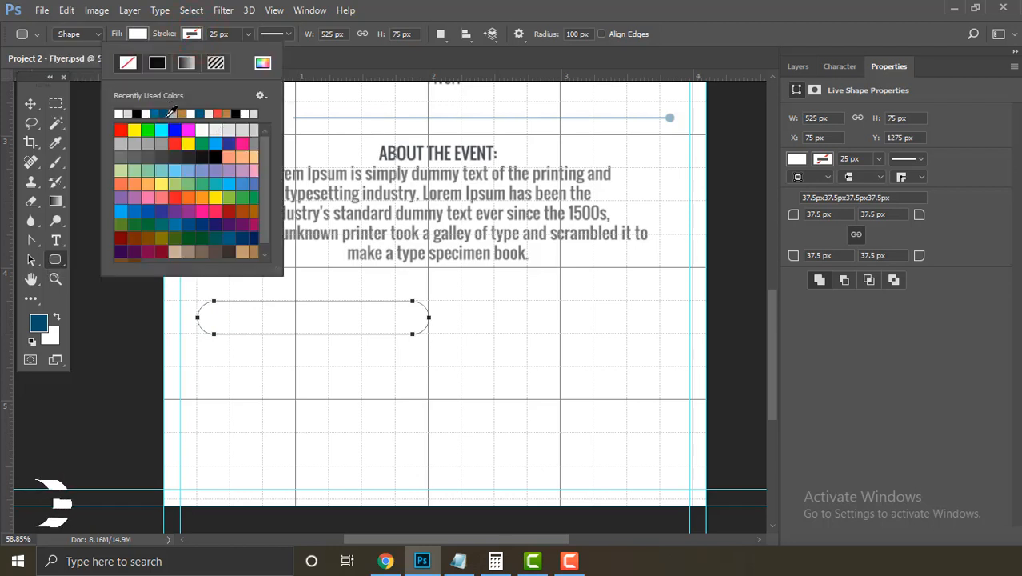
left_click(159, 112)
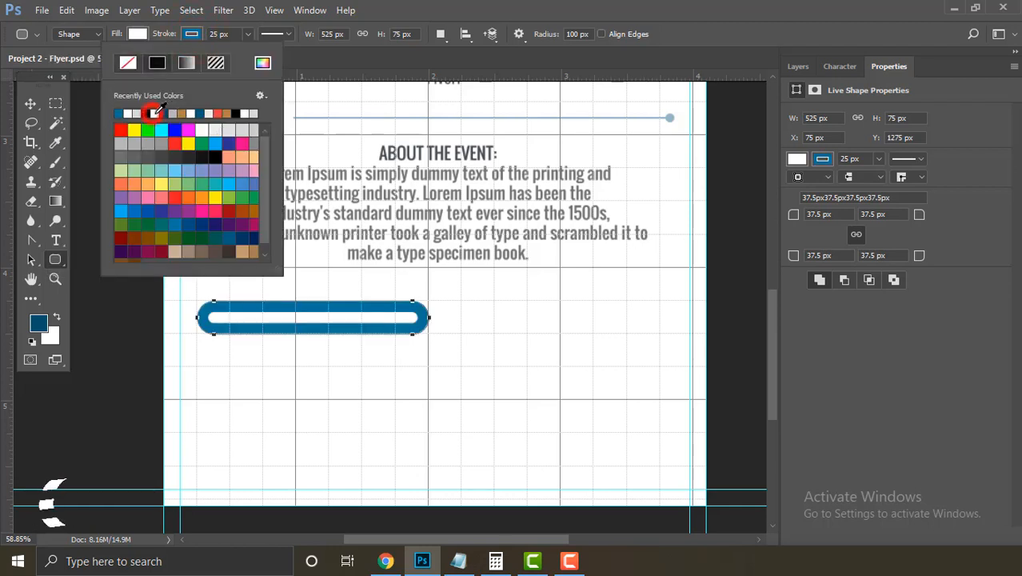
left_click(217, 35)
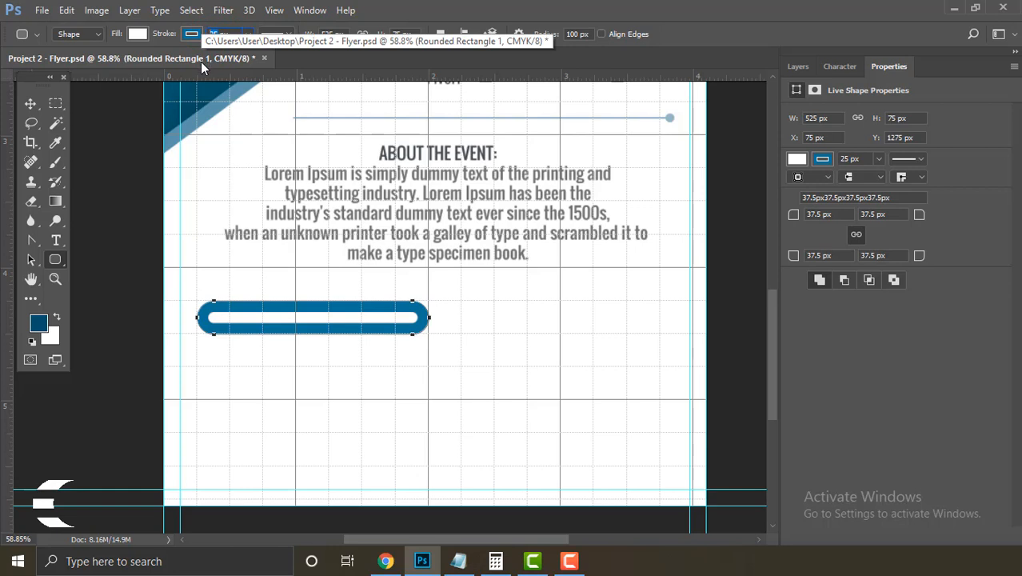
type("5")
key("Return")
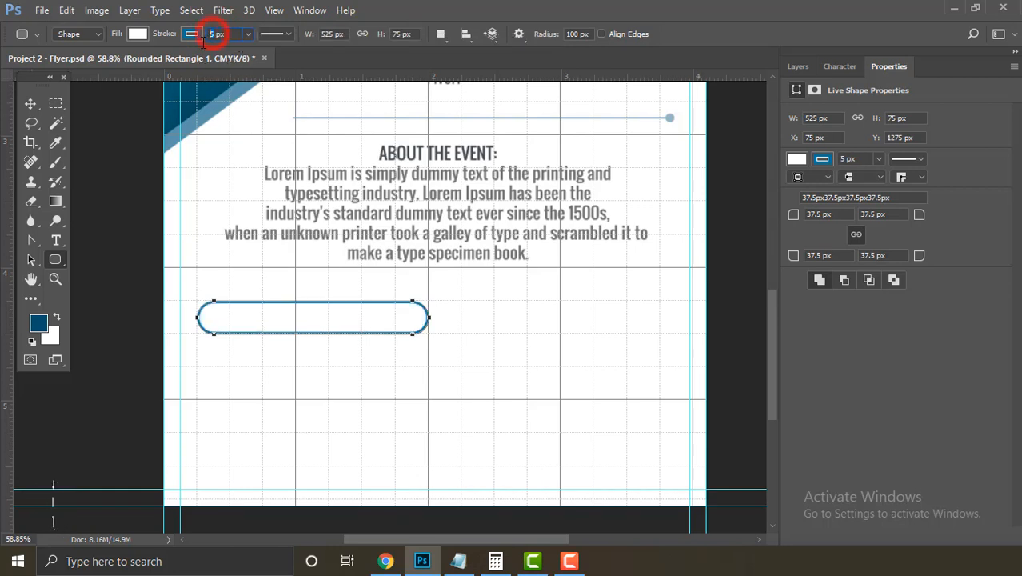
Step: Use the Move tool to select and deselect the pill and check its placement
left_click(30, 103)
left_click(96, 192)
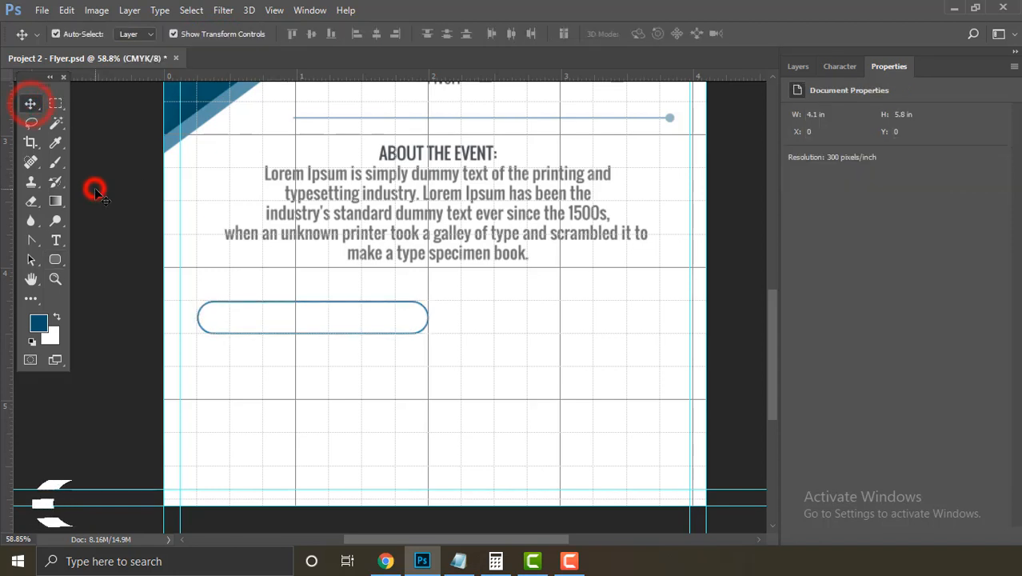
left_click(377, 323)
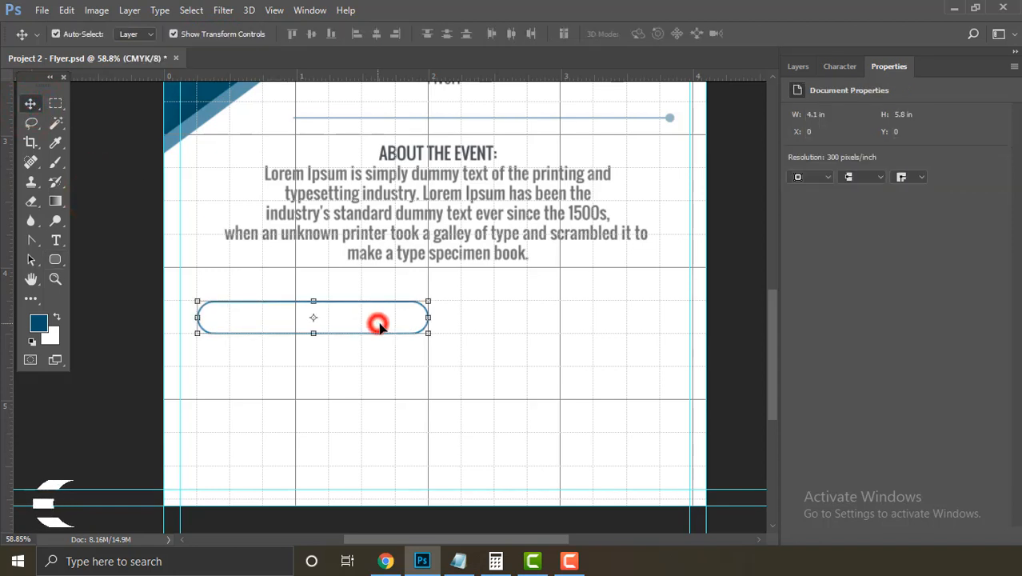
left_click(91, 275)
left_click(60, 242)
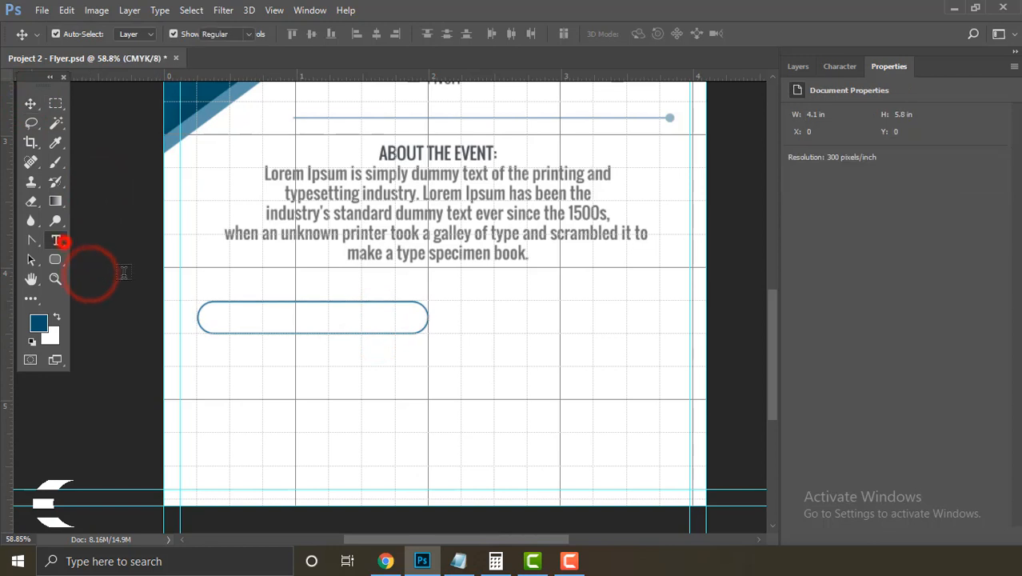
Step: Paste the 'DATE: 00 MONTH 0000' line from the Notepad notes into the pill
left_click(306, 320)
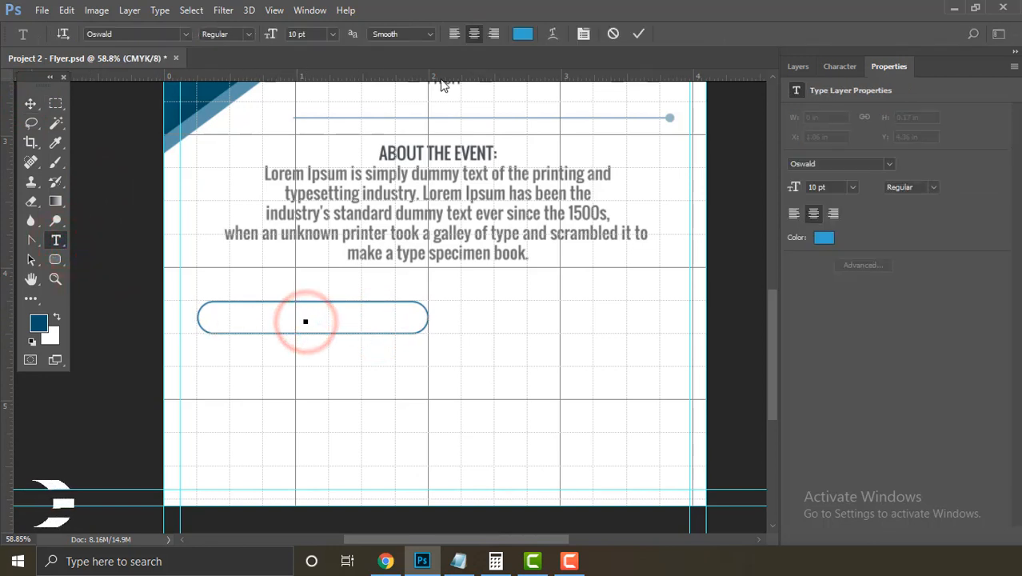
left_click(458, 561)
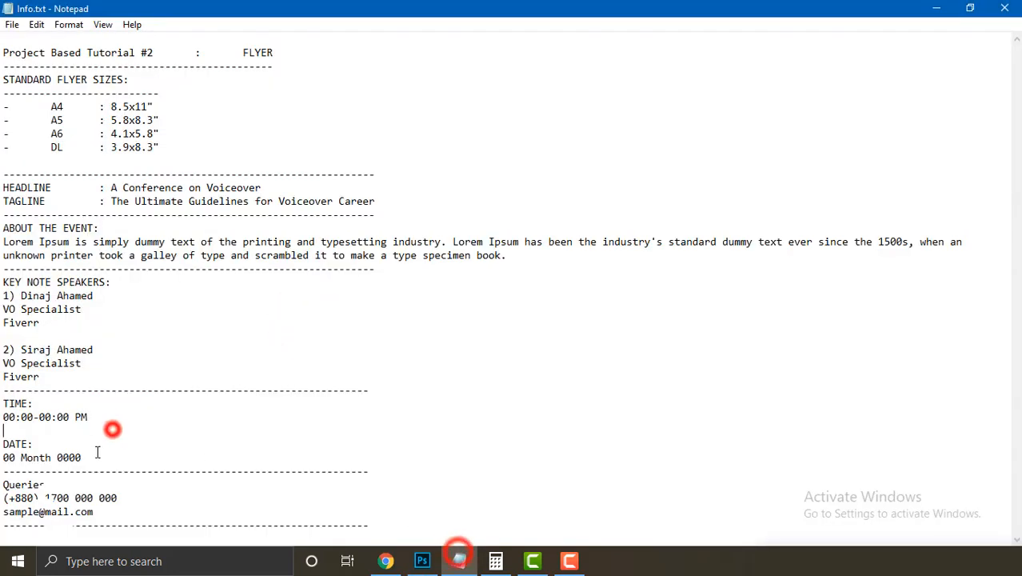
left_click_drag(2, 444, 120, 444)
right_click(116, 443)
left_click(194, 264)
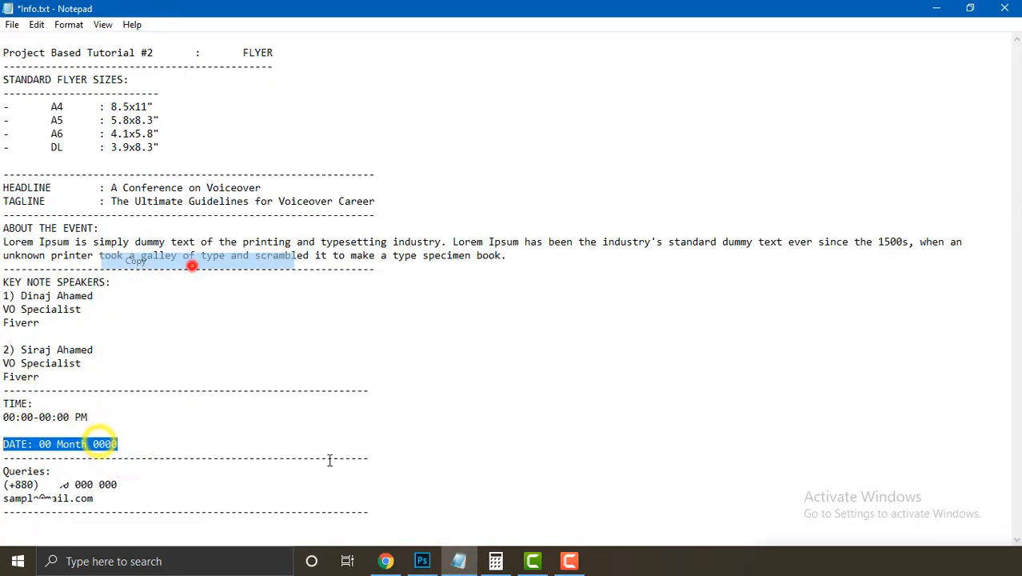
left_click(423, 561)
right_click(312, 324)
left_click(353, 276)
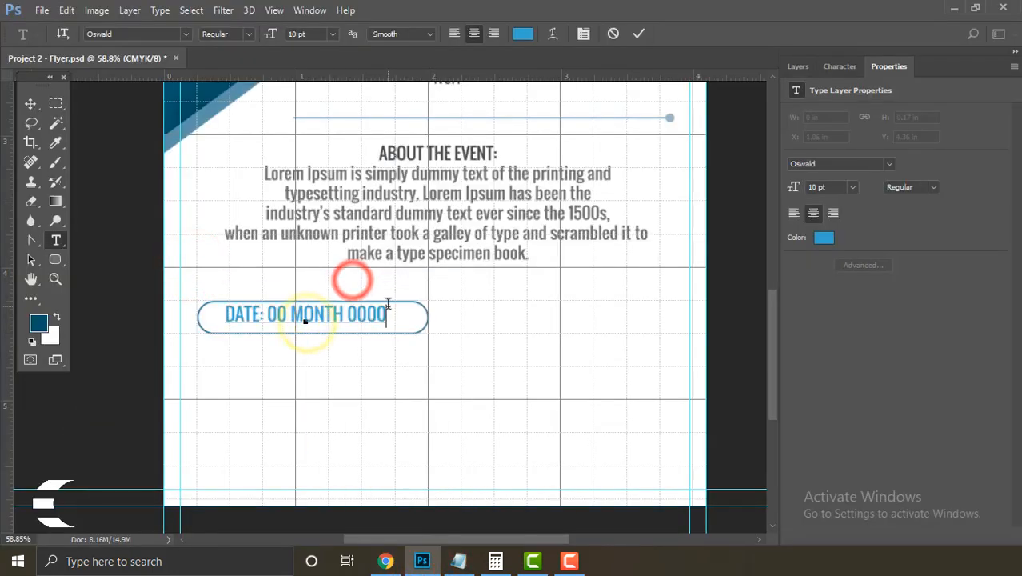
Step: Make the date text near-black and set it to Oswald Light
left_click_drag(226, 314, 388, 315)
left_click(521, 34)
left_click(498, 458)
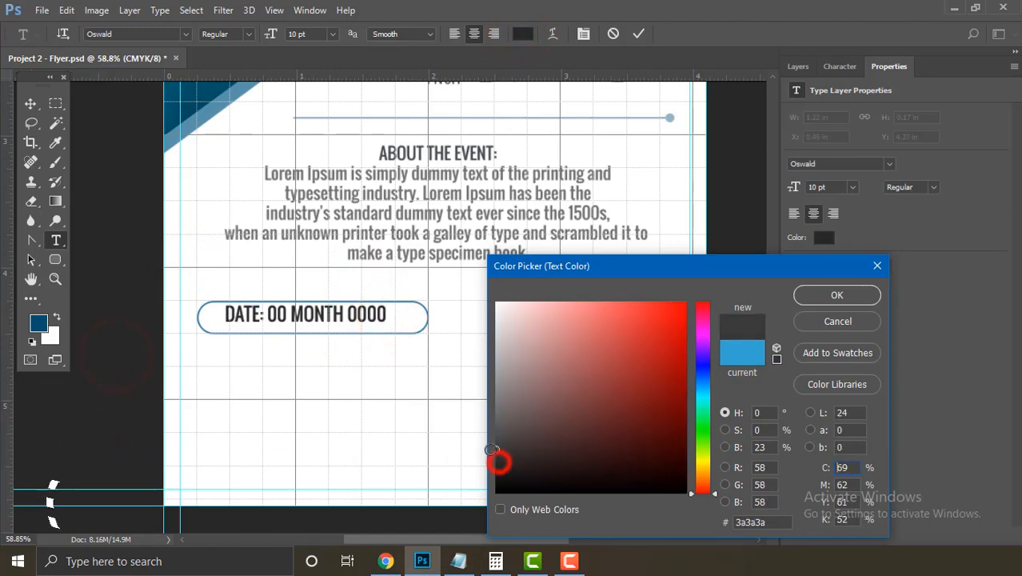
left_click(817, 298)
left_click_drag(226, 316, 388, 315)
left_click(248, 33)
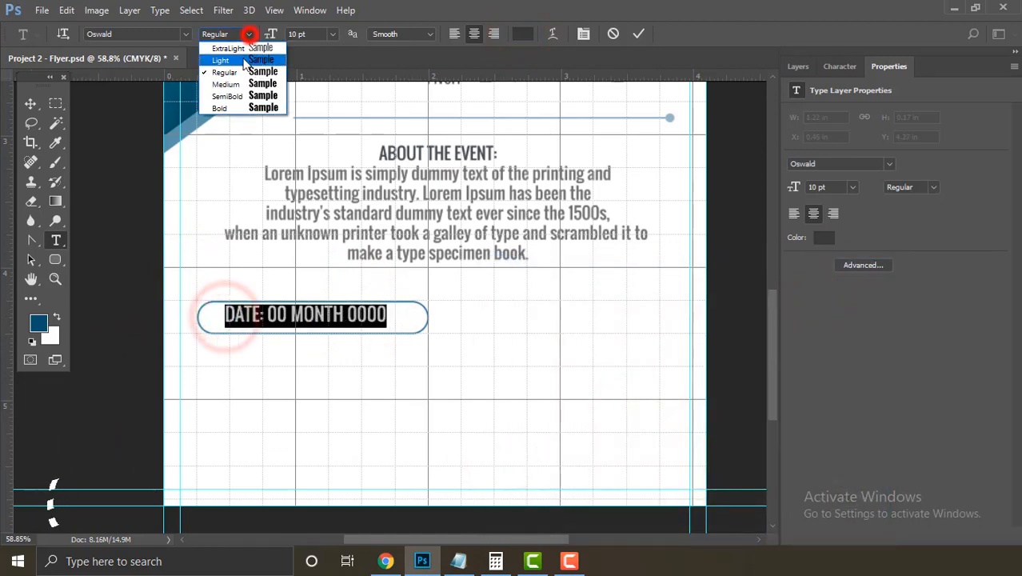
left_click(242, 49)
left_click(313, 315)
Step: Colour the word DATE blue, sampled from the corner triangle
left_click_drag(267, 315, 231, 315)
left_click(522, 34)
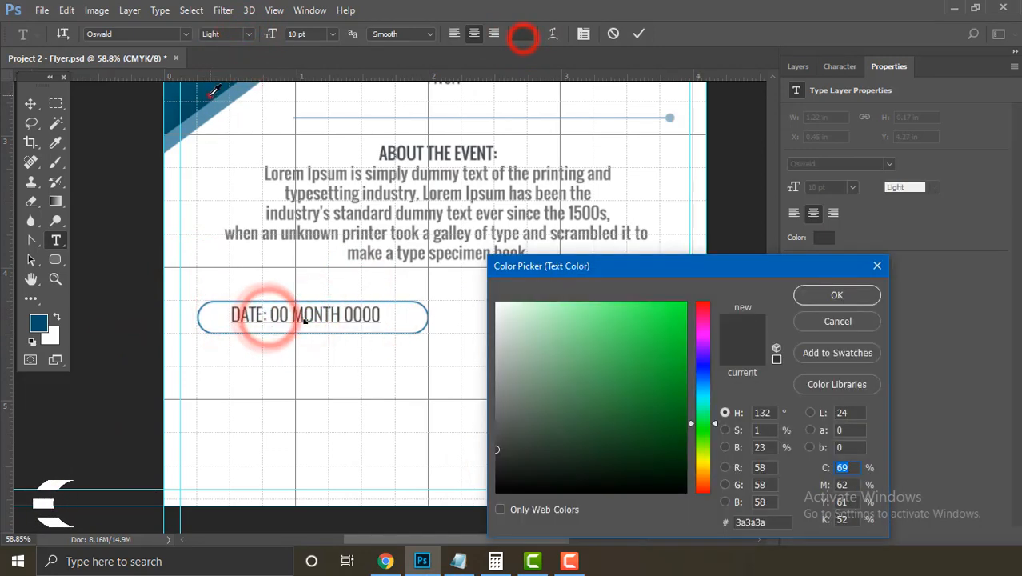
left_click(211, 100)
left_click(817, 295)
left_click(638, 34)
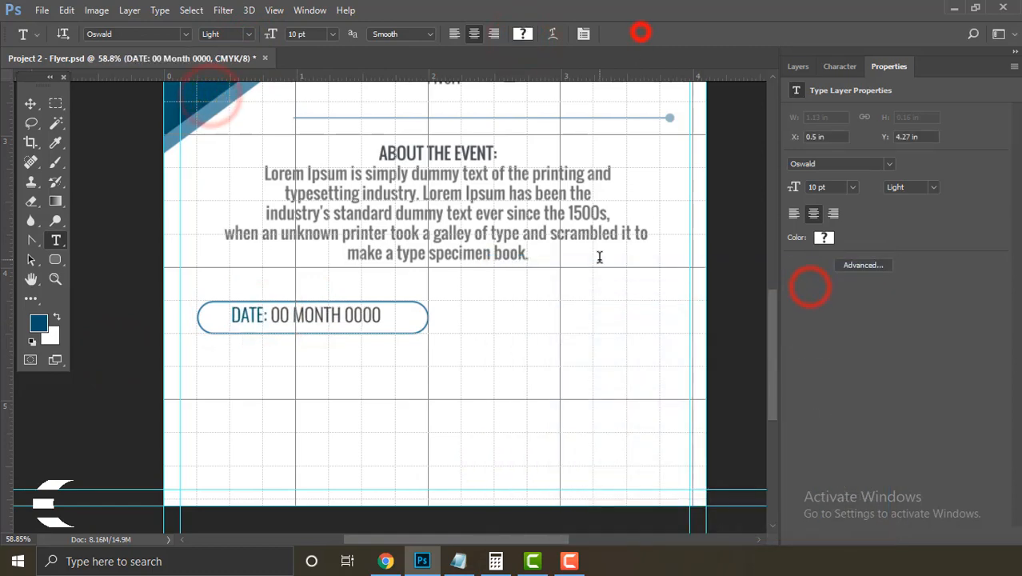
Step: Centre the date text vertically and horizontally on Rounded Rectangle 1
left_click(796, 66)
left_click(30, 104)
left_click(130, 256)
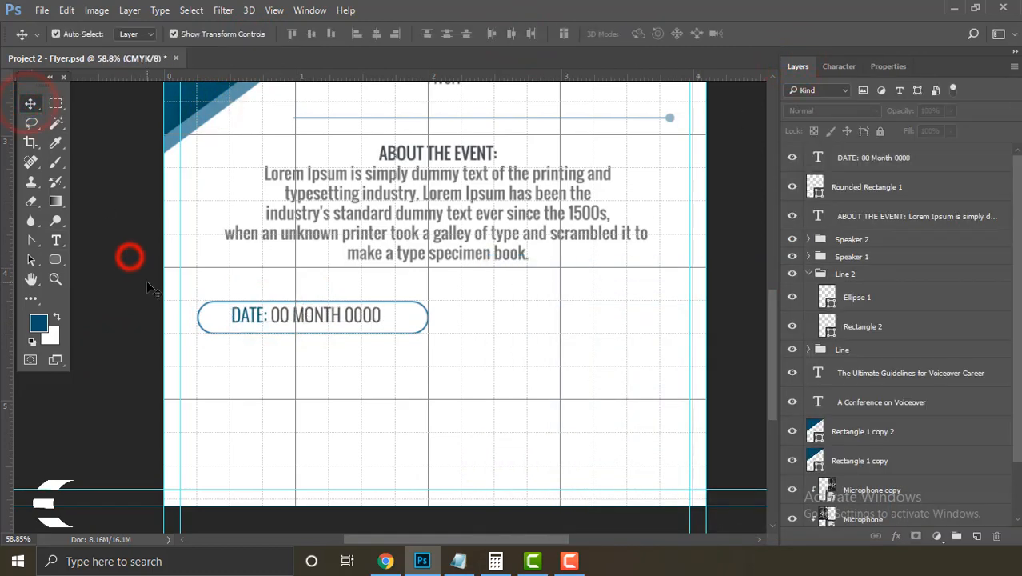
left_click(257, 316)
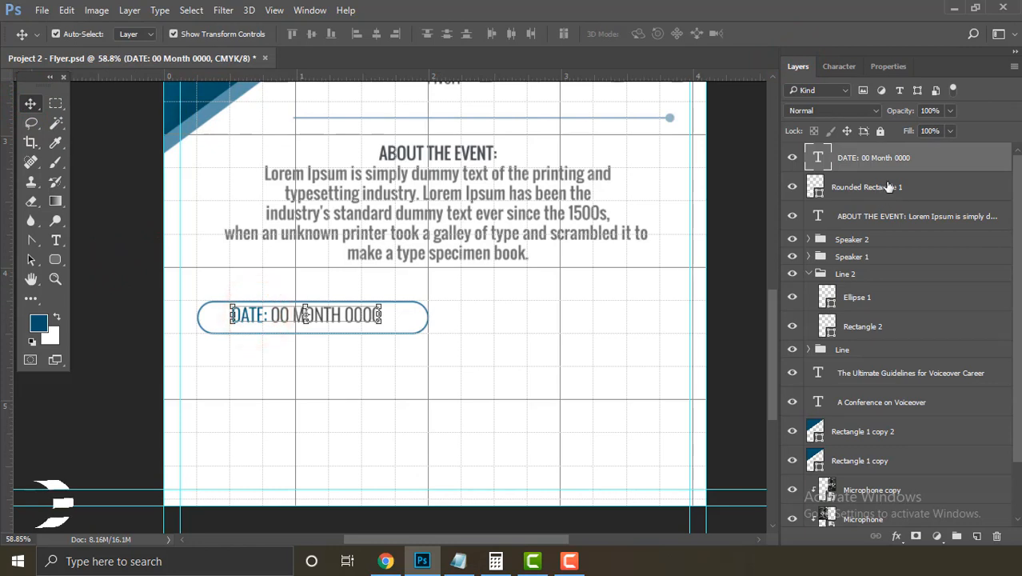
left_click(918, 190, "shift")
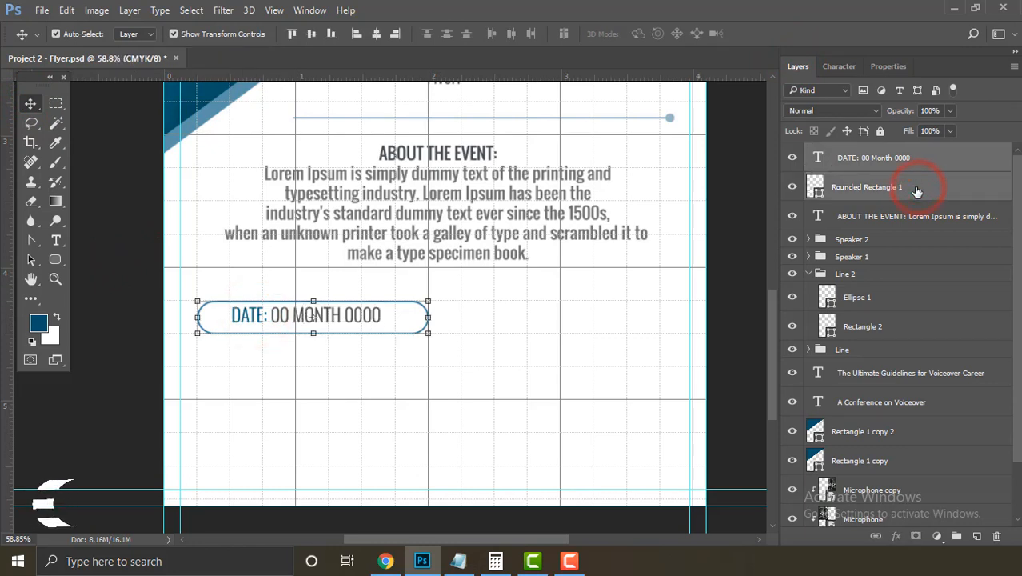
left_click(311, 33)
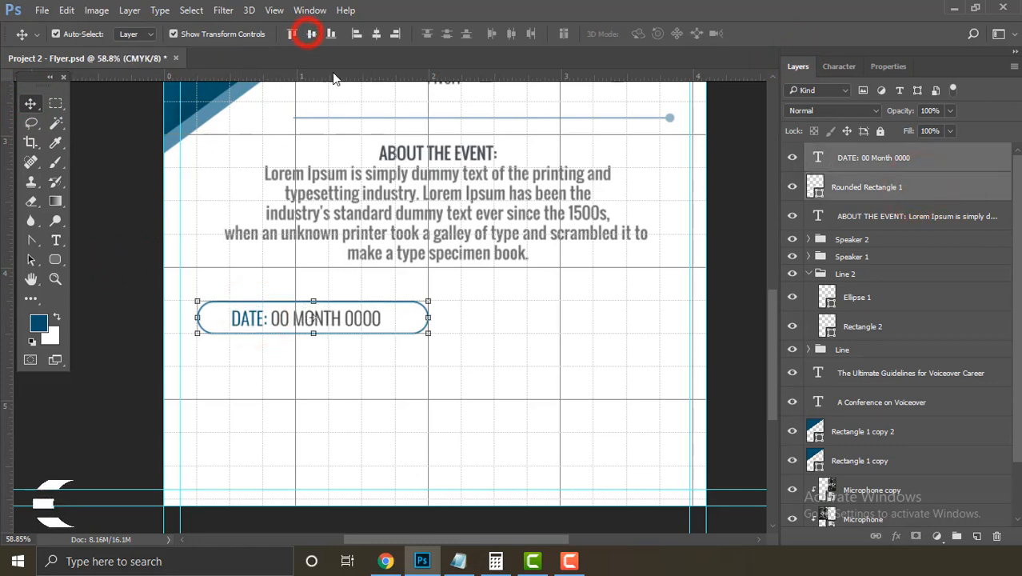
left_click(376, 33)
left_click(111, 283)
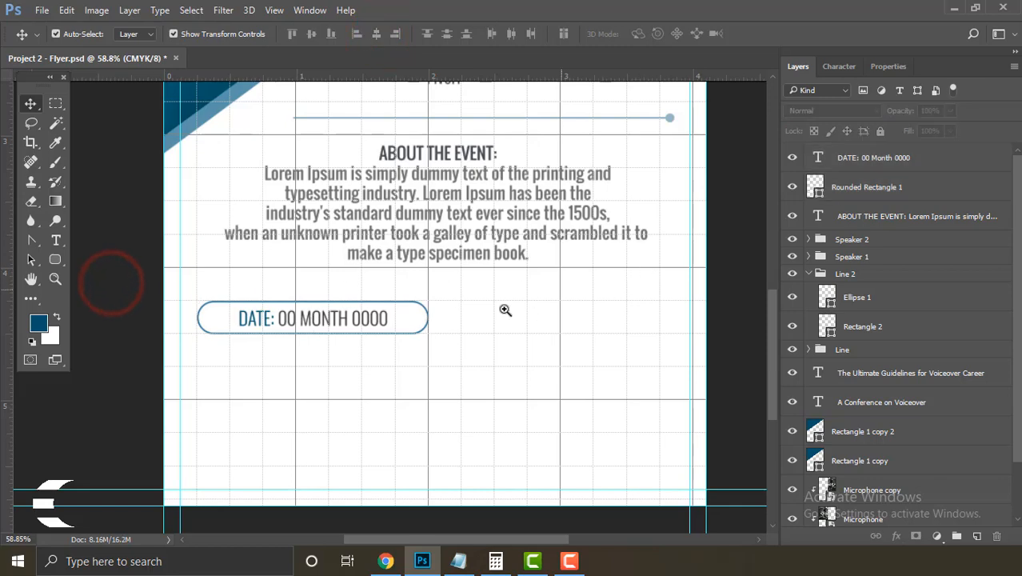
mouse_move(466, 304)
left_mouse_down()
mouse_move(436, 283)
mouse_move(465, 292)
left_mouse_up()
left_click(916, 189)
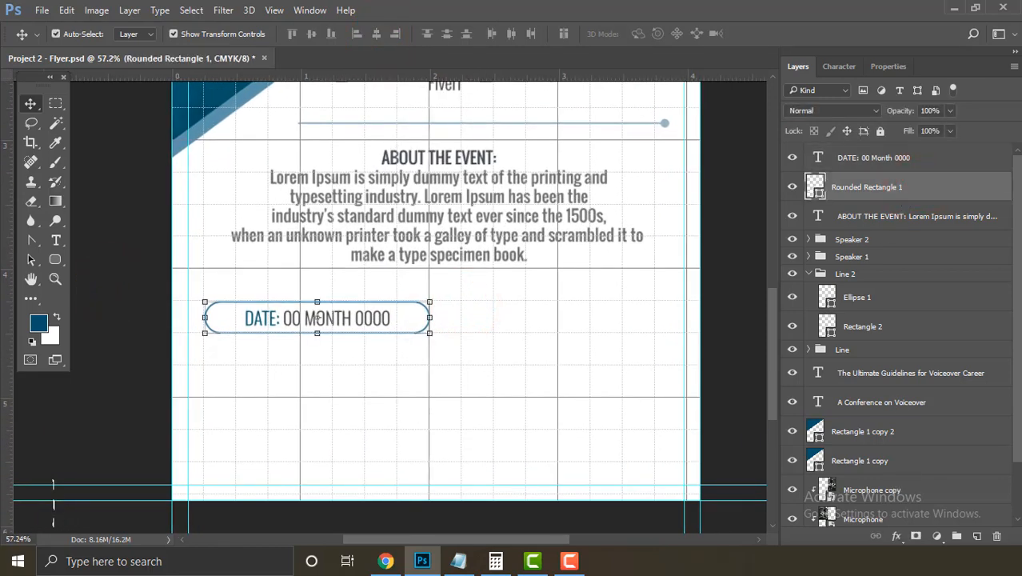
Step: Mask Rounded Rectangle 1 with a Foreground-to-Transparent gradient so the pill outline fades out
left_click(917, 536)
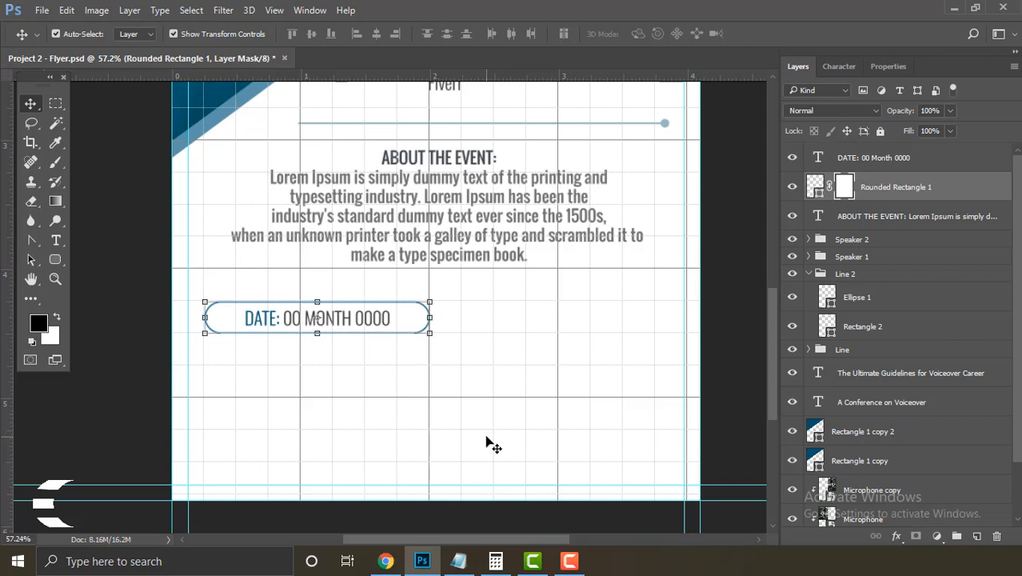
key("g")
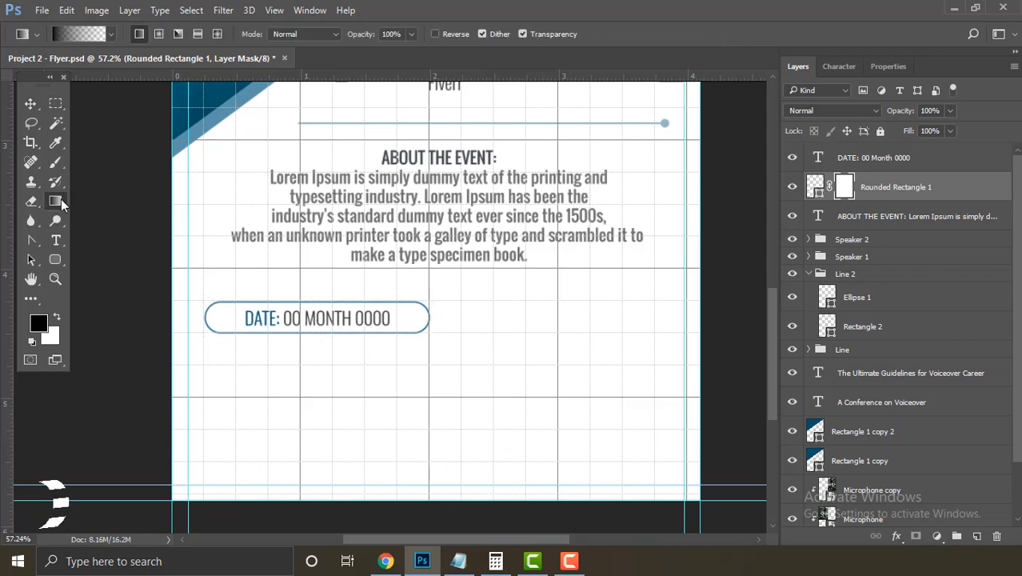
left_click(110, 35)
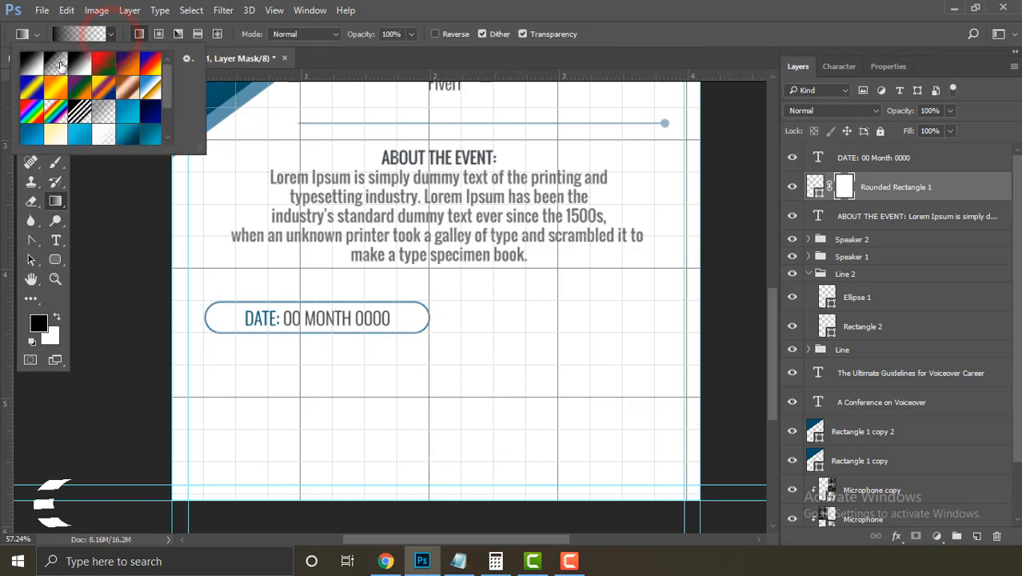
double_click(57, 66)
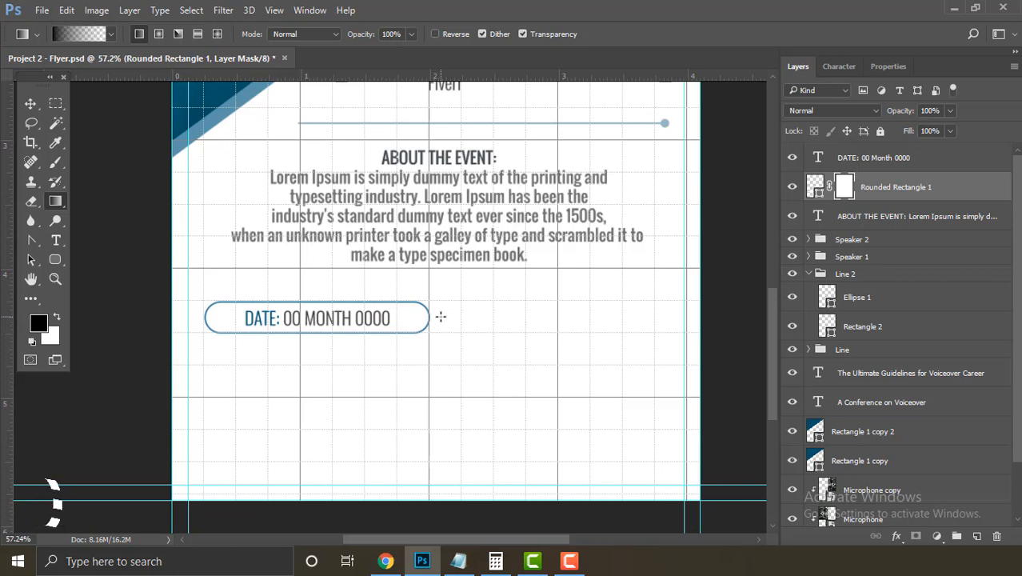
left_click_drag(438, 317, 394, 330)
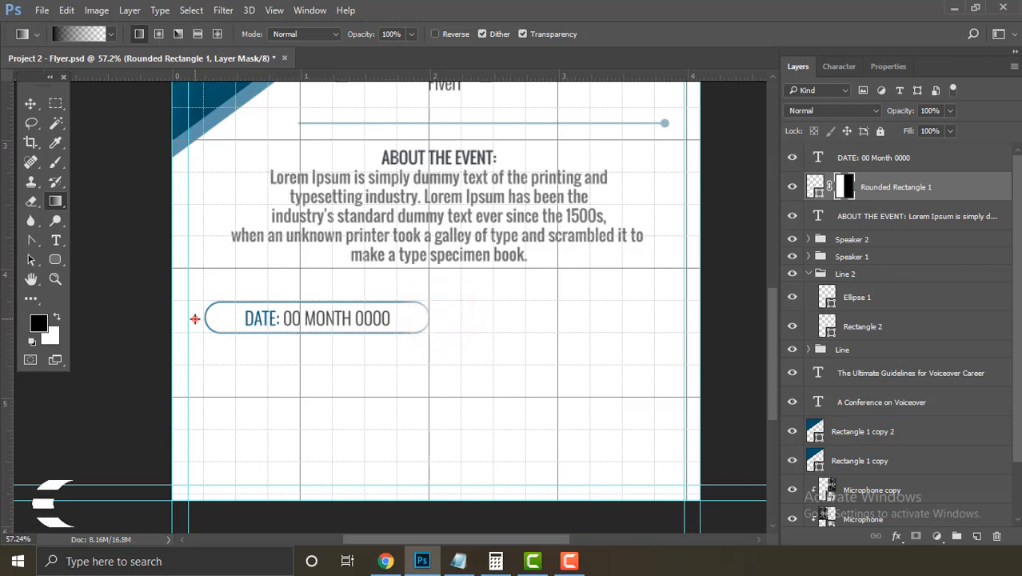
left_click_drag(195, 318, 452, 322)
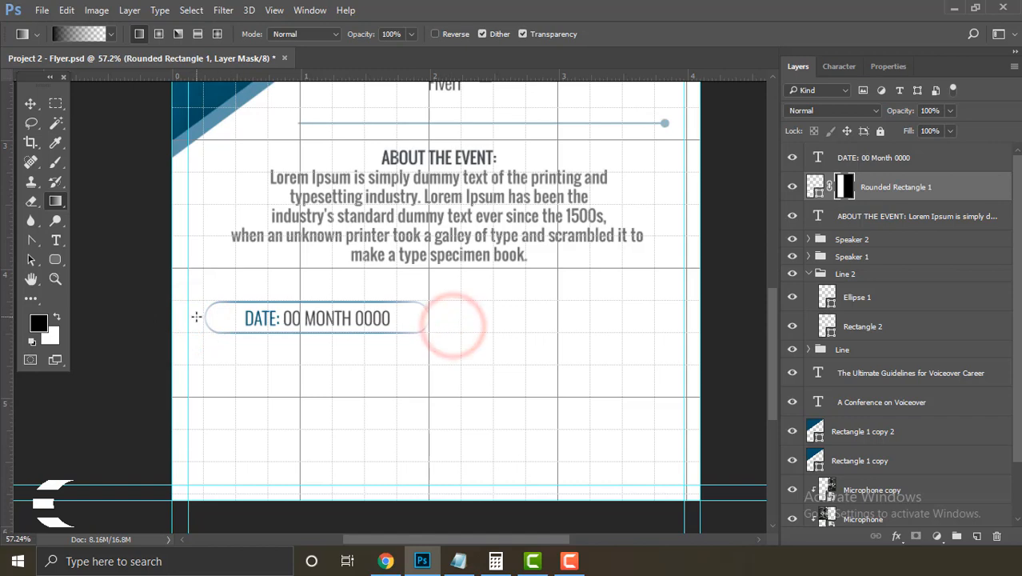
left_click_drag(196, 318, 434, 323)
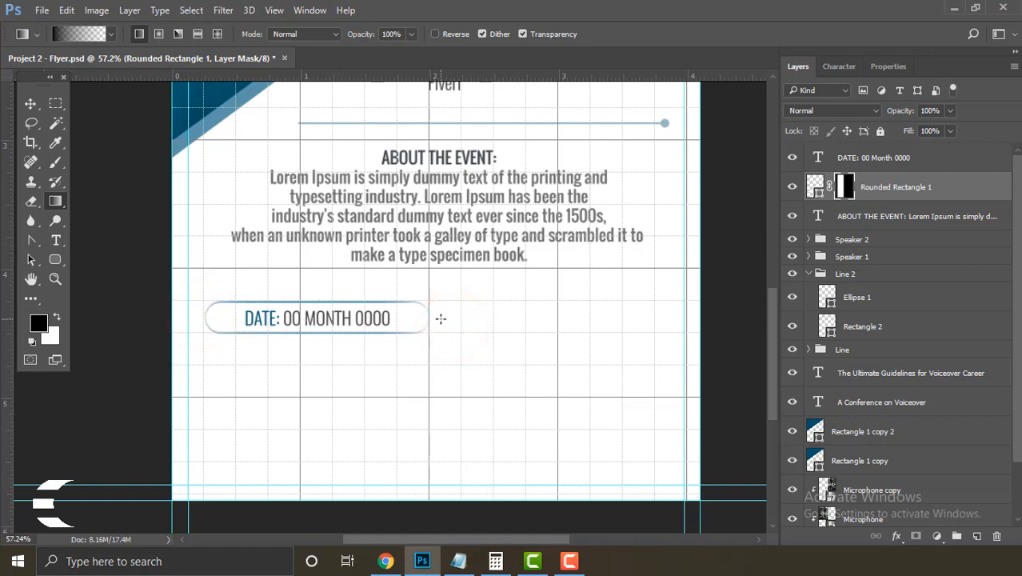
left_click(31, 103)
left_click(148, 224)
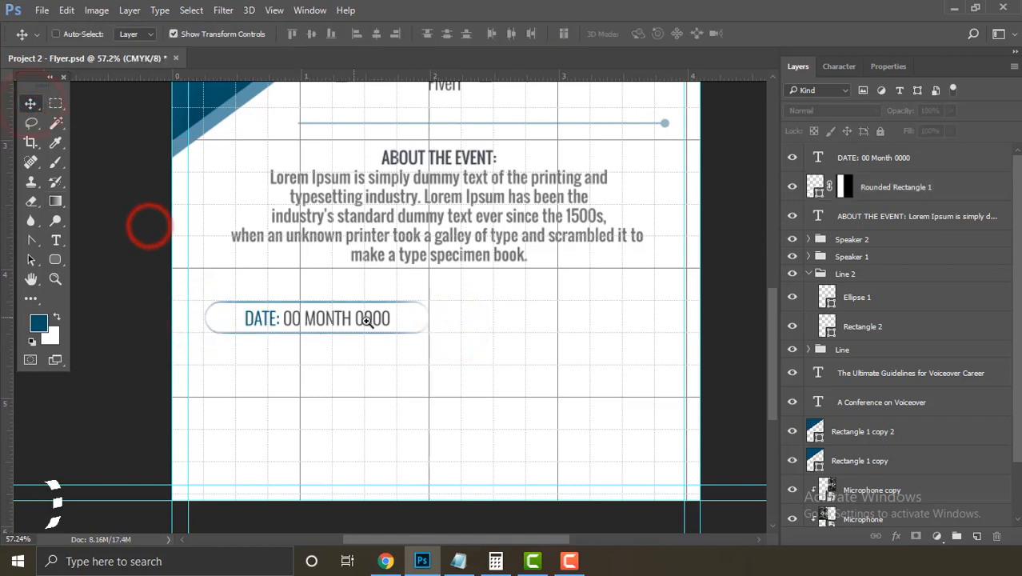
mouse_move(368, 320)
left_mouse_down()
mouse_move(348, 318)
mouse_move(365, 322)
left_mouse_up()
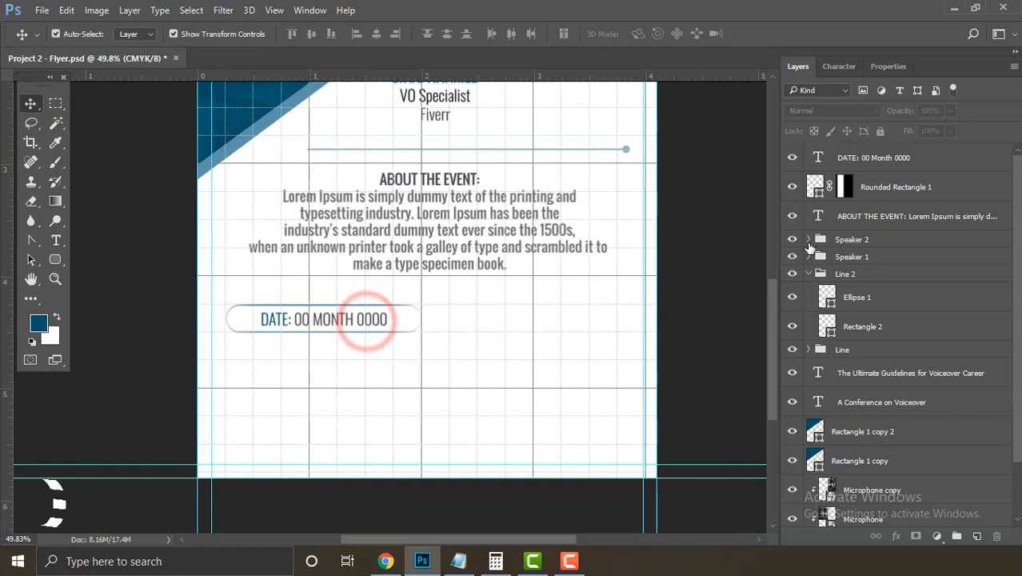
Step: Group the DATE text and Rounded Rectangle 1 into a group named 'Date'
left_click(940, 192)
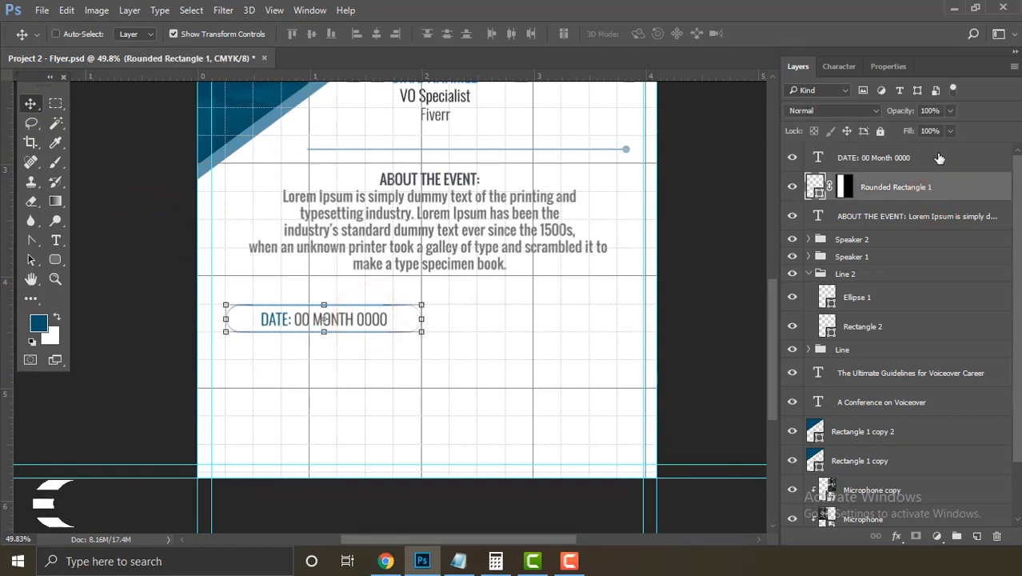
left_click(939, 157, "ctrl")
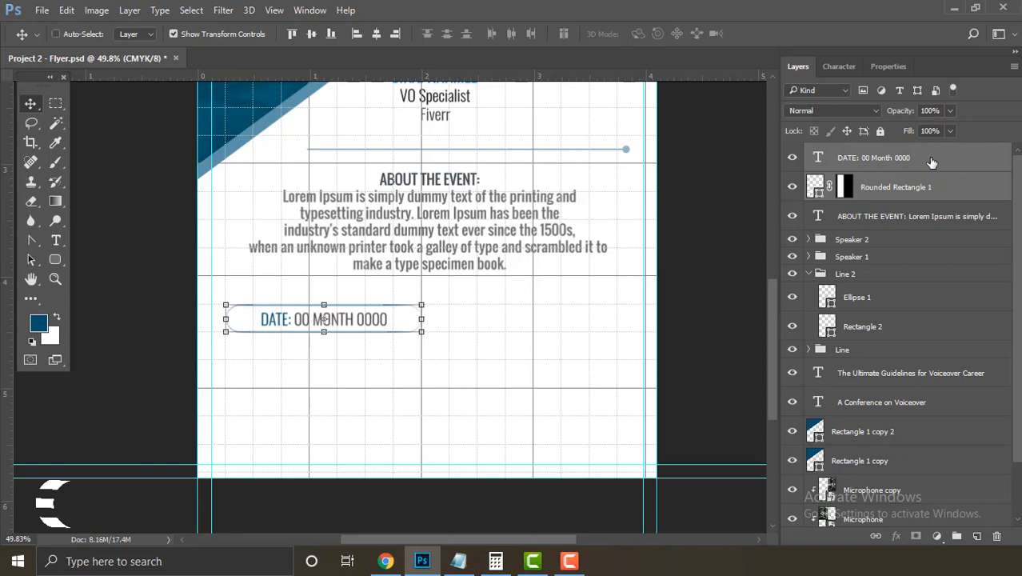
key("ctrl+g")
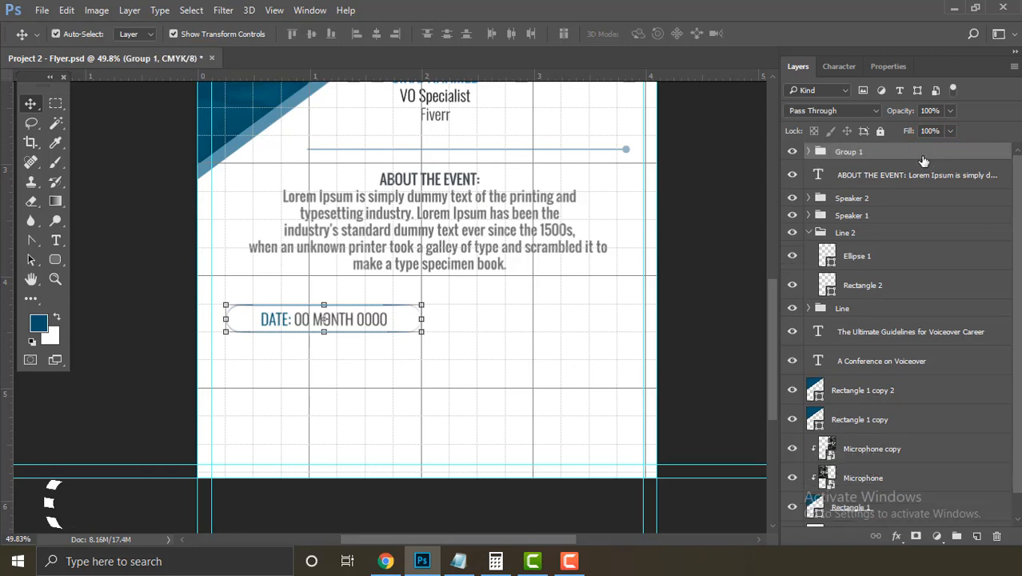
double_click(854, 152)
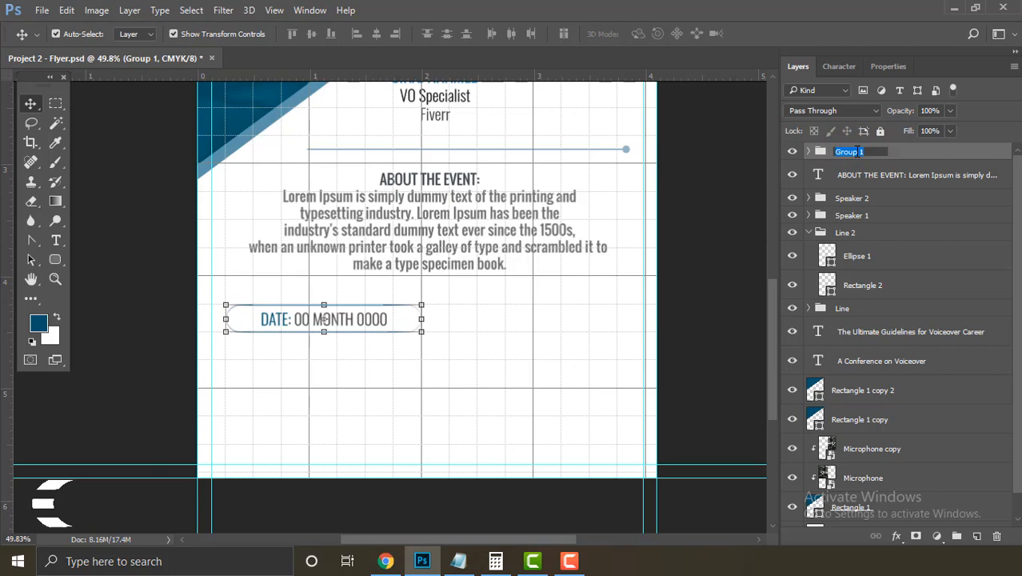
type("Date")
key("Return")
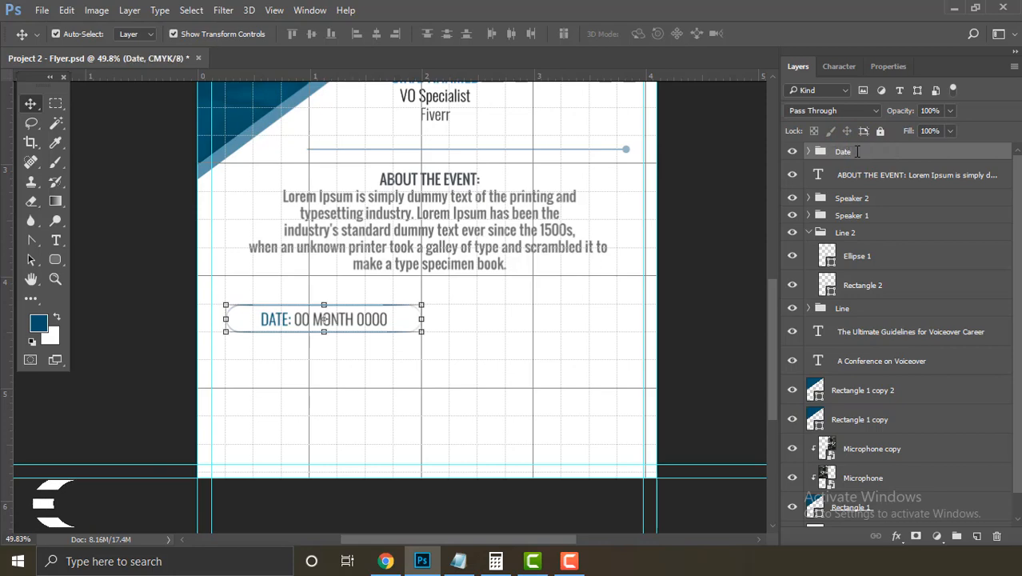
Step: Duplicate the Date group as a new group named 'Time'
right_click(854, 152)
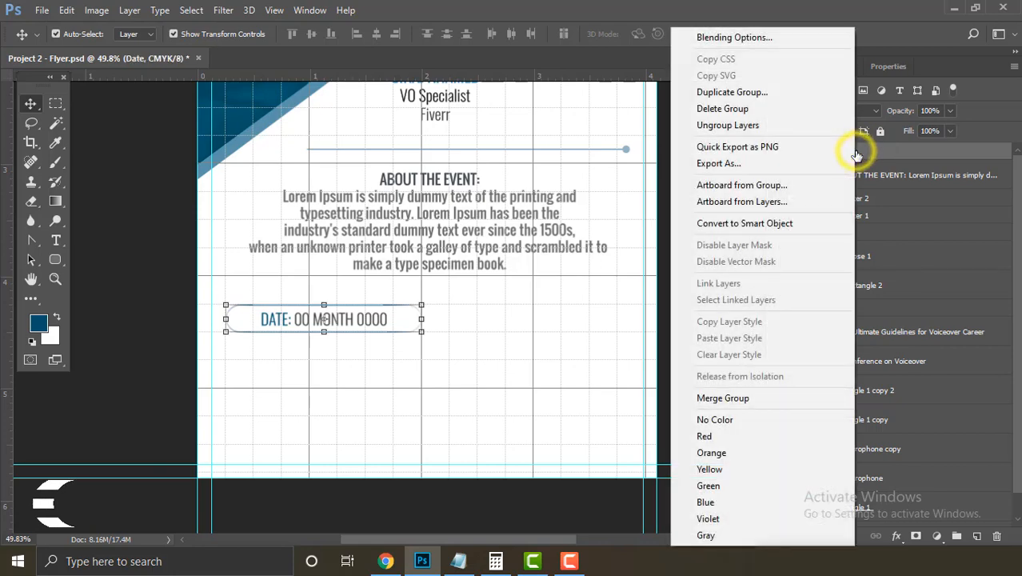
left_click(796, 94)
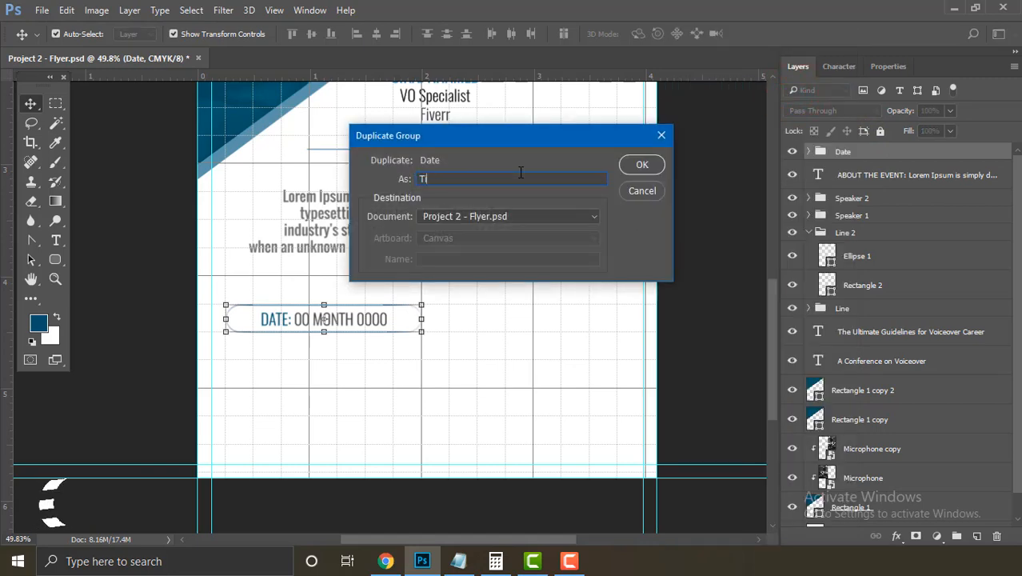
key("Return")
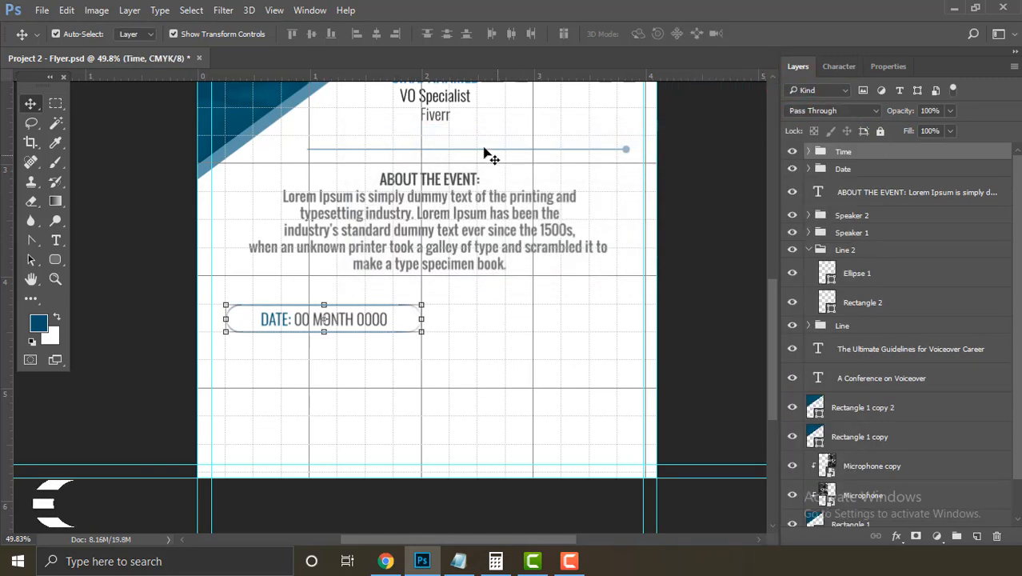
left_click(66, 10)
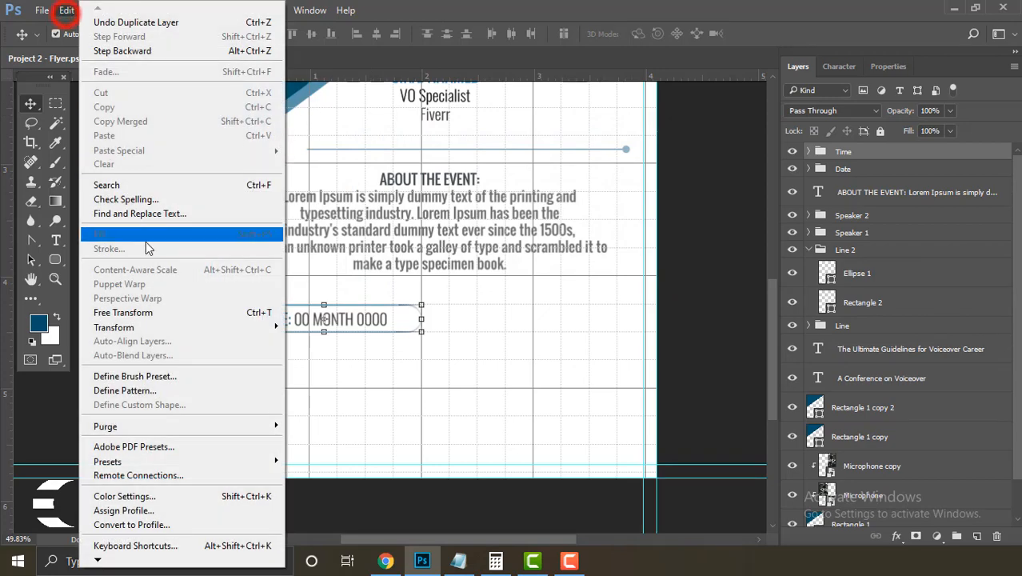
Step: Move the Time group's pill to the right of the date pill
left_click(175, 310)
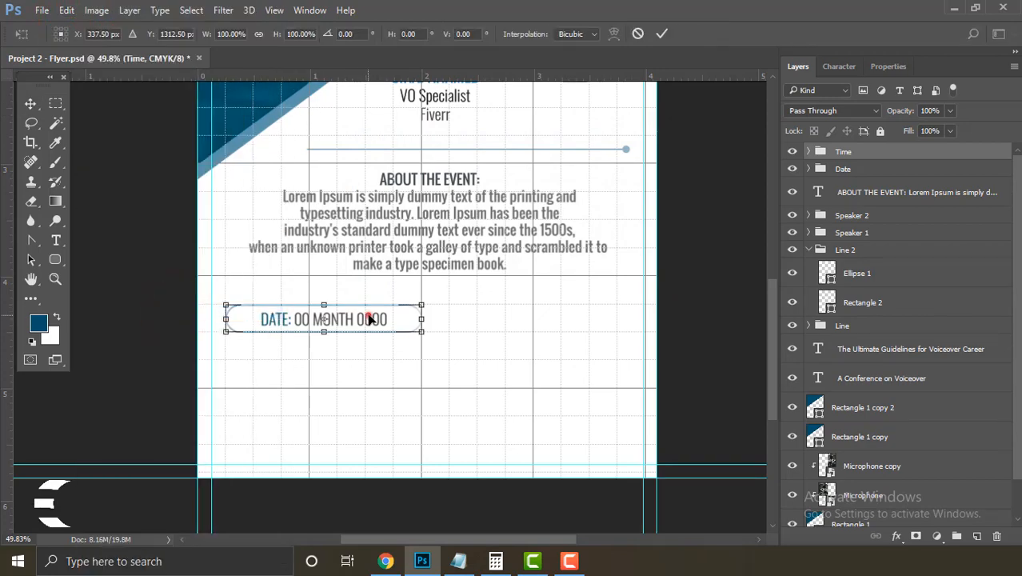
left_click_drag(371, 320, 586, 320)
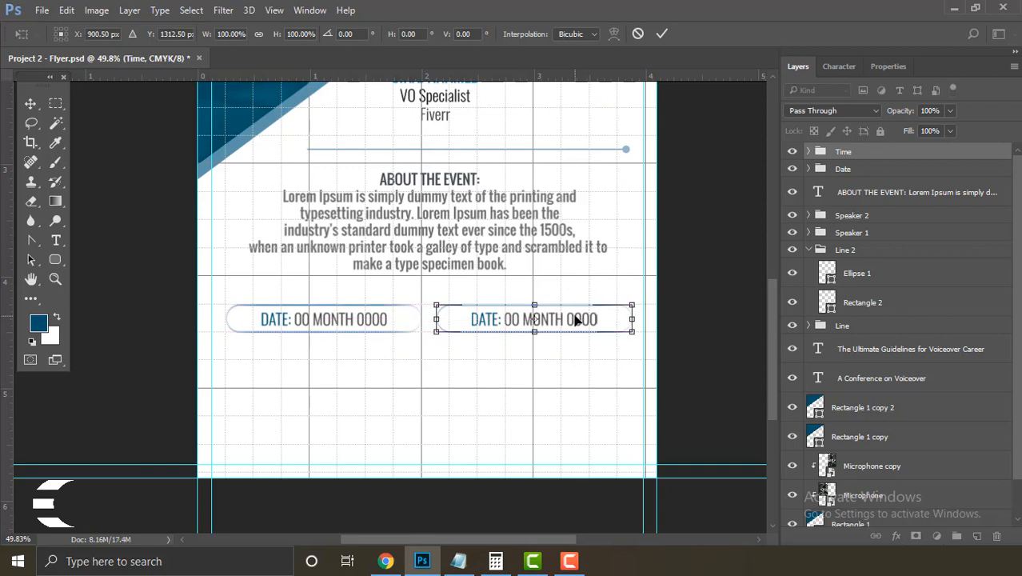
key("Return")
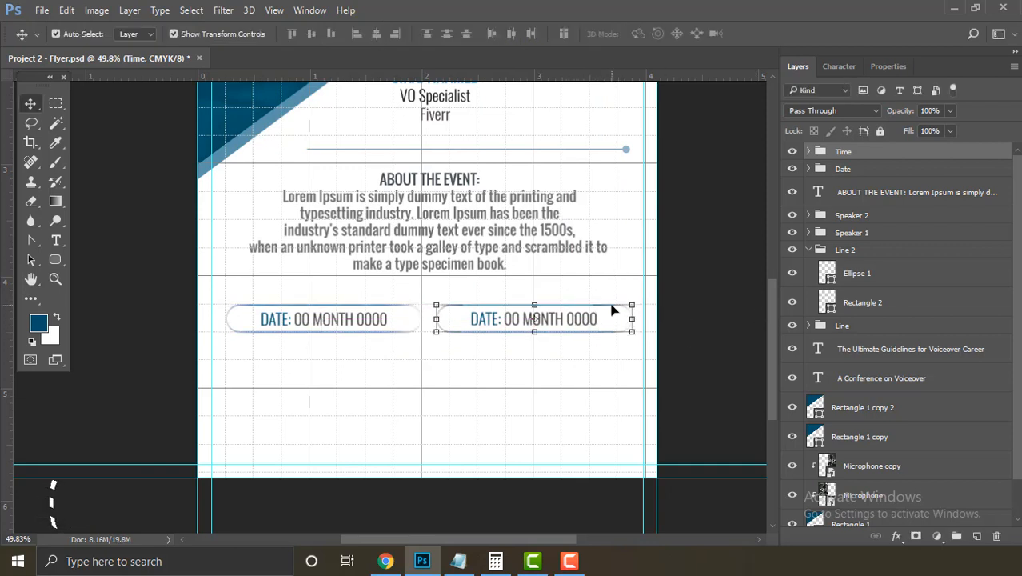
left_click(745, 295)
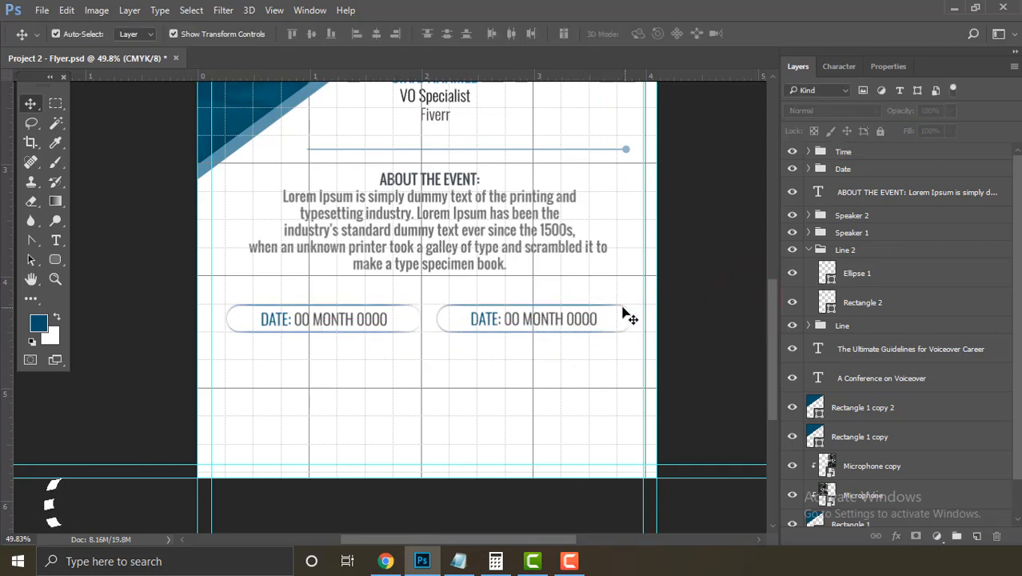
Step: Change the second pill's text to 'TIME: 00:00-00:00 PM' using the time from the notes
left_click_drag(56, 240, 177, 242)
left_click(474, 318)
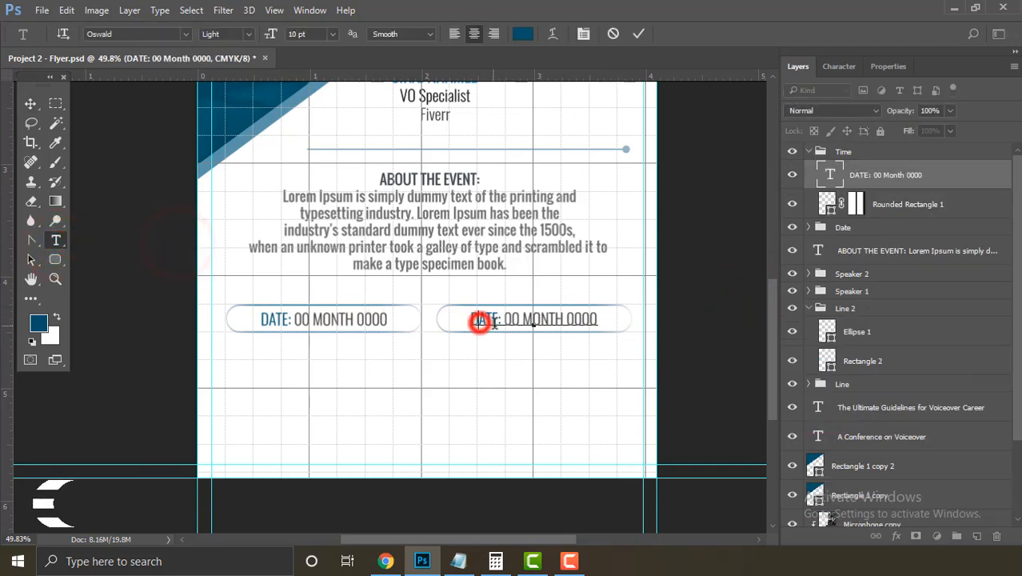
left_click_drag(474, 319, 495, 319)
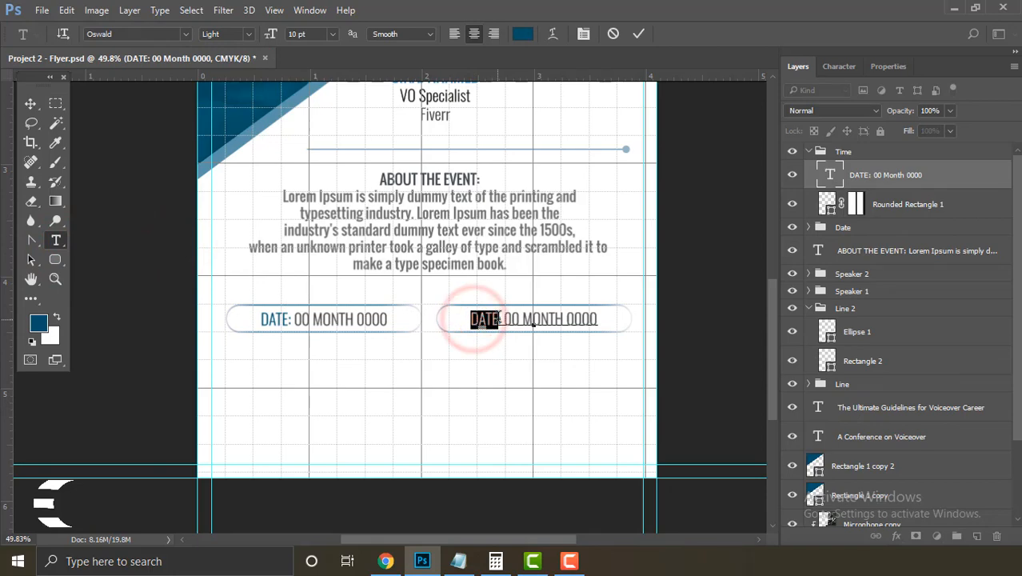
type("TIME")
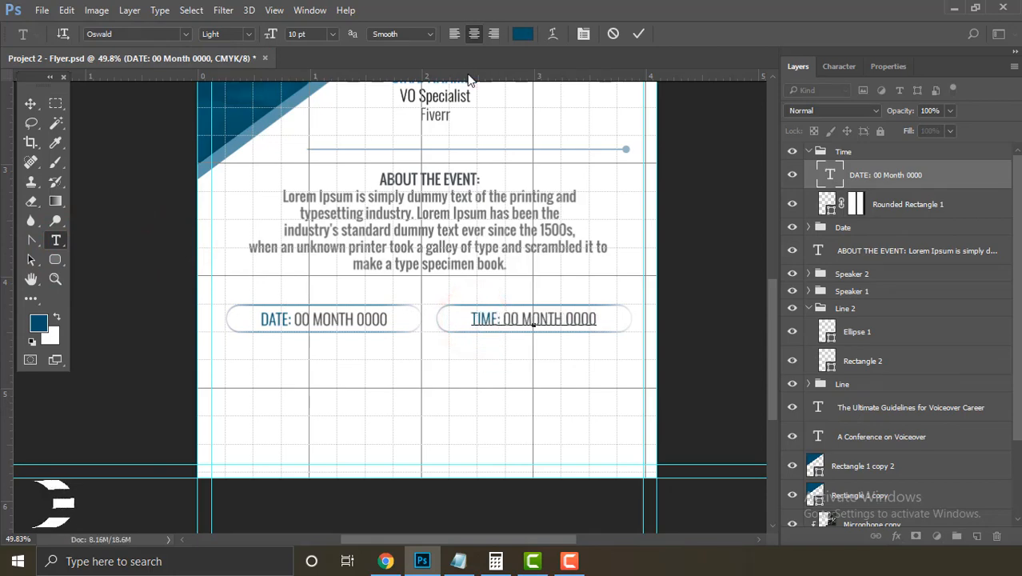
left_click(458, 561)
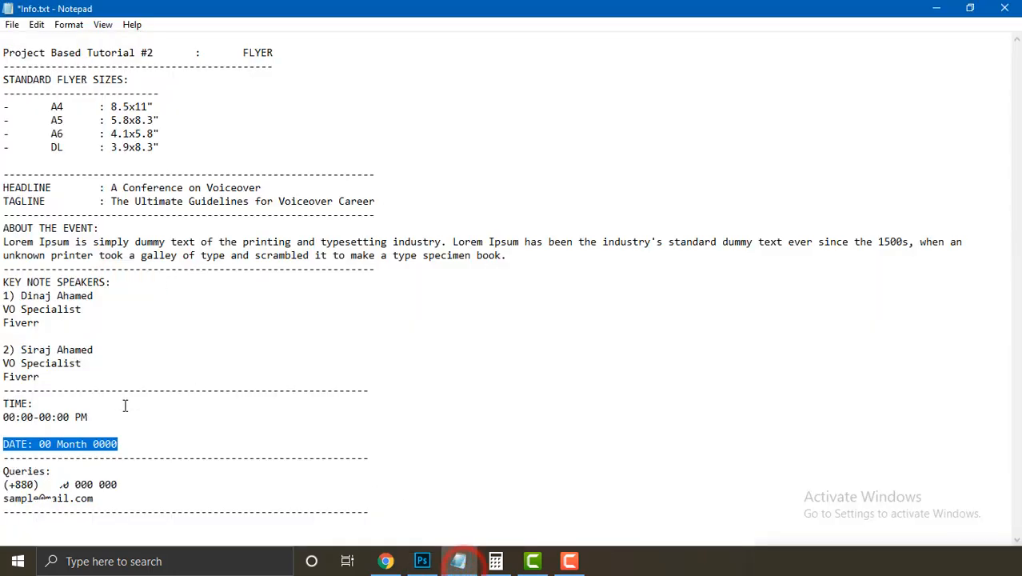
left_click_drag(99, 414, 3, 417)
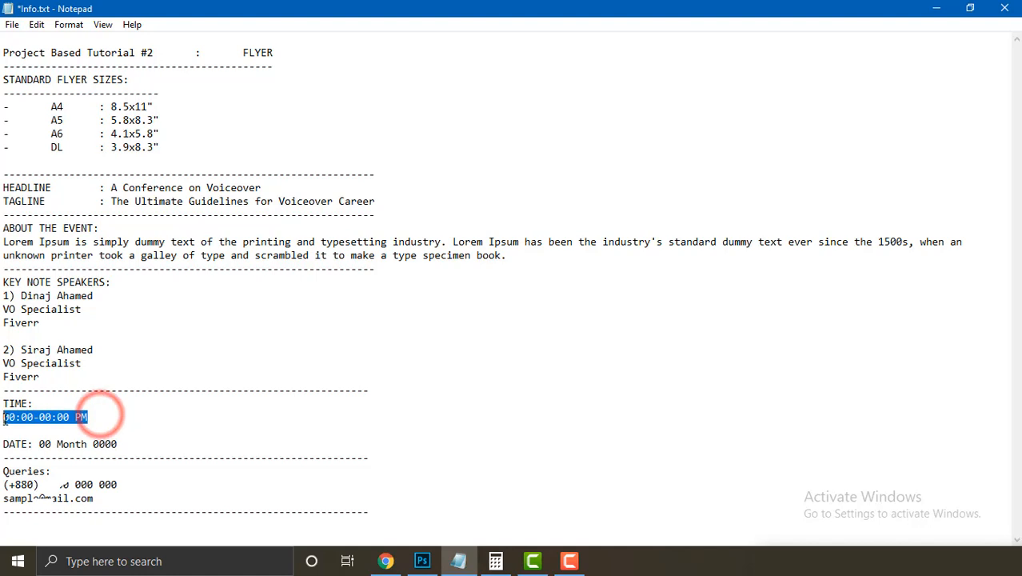
left_click(423, 561)
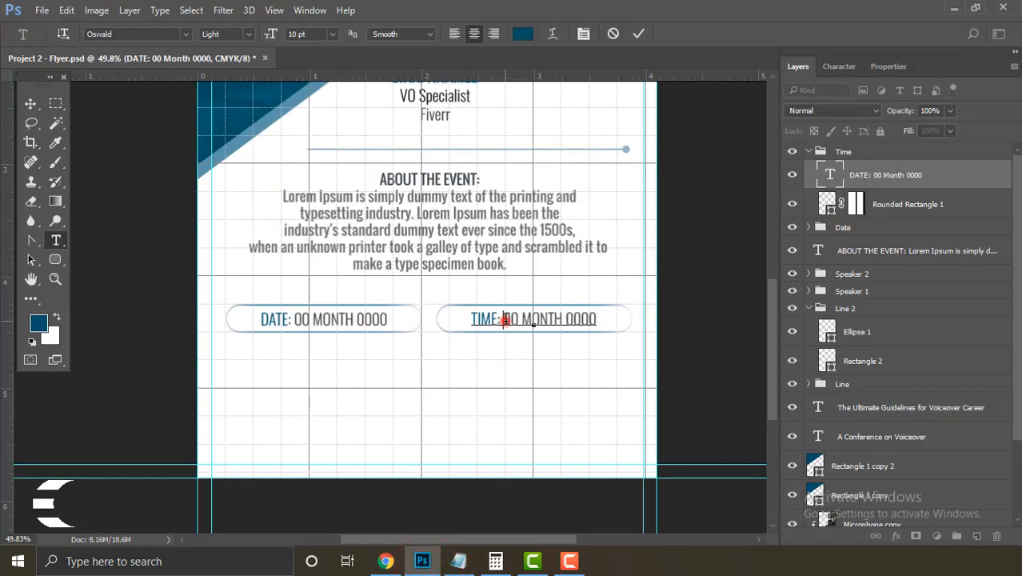
left_click_drag(504, 320, 640, 328)
key("ctrl+v")
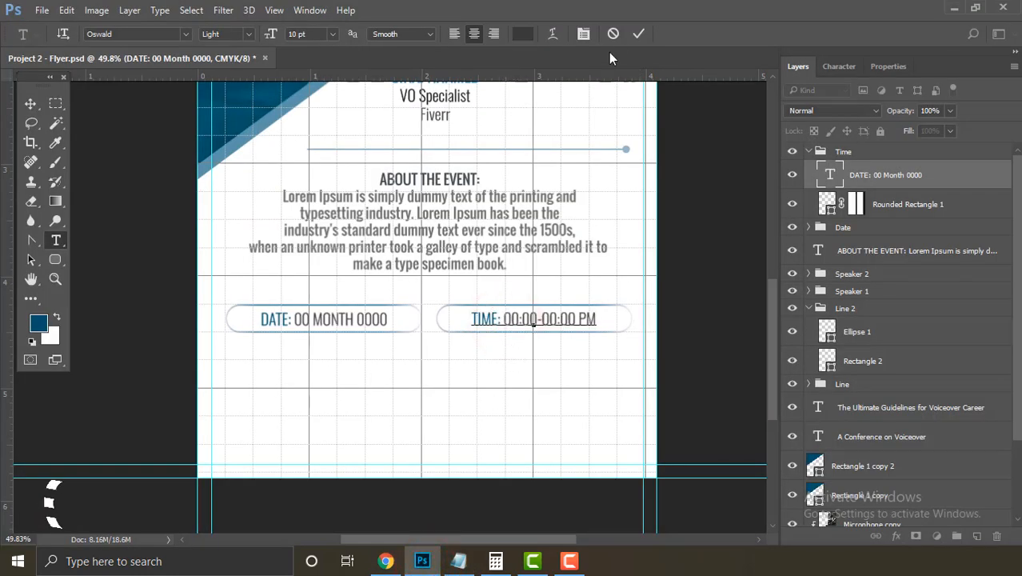
left_click(638, 35)
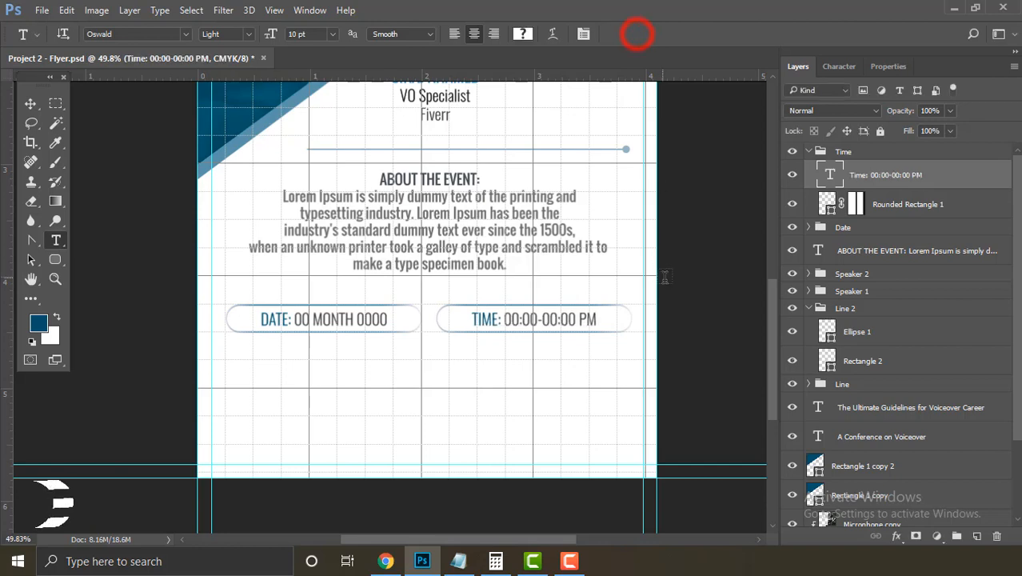
Step: Centre the time text horizontally on its rounded rectangle
left_click(29, 104)
left_click(445, 330, "shift")
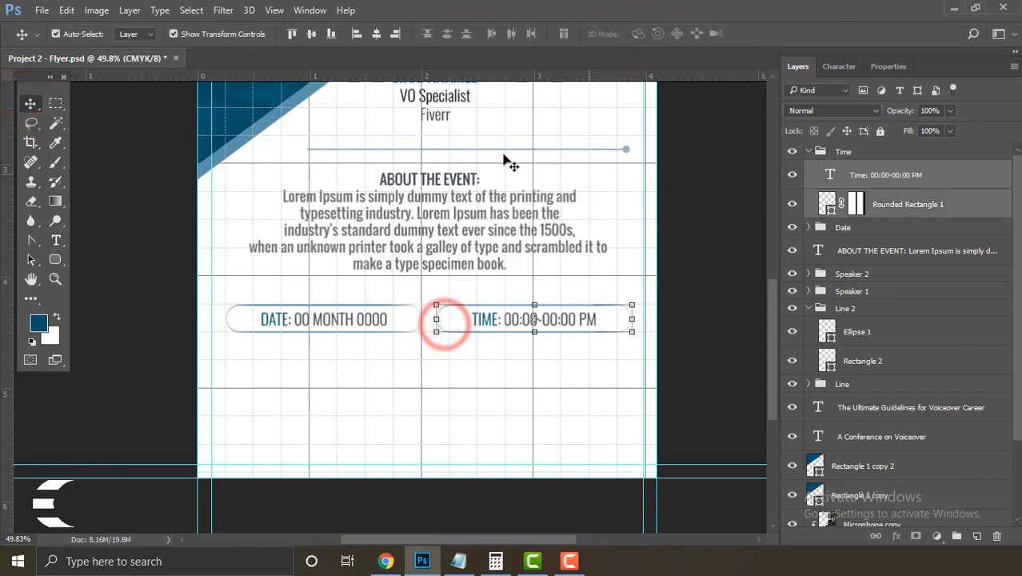
left_click(375, 34)
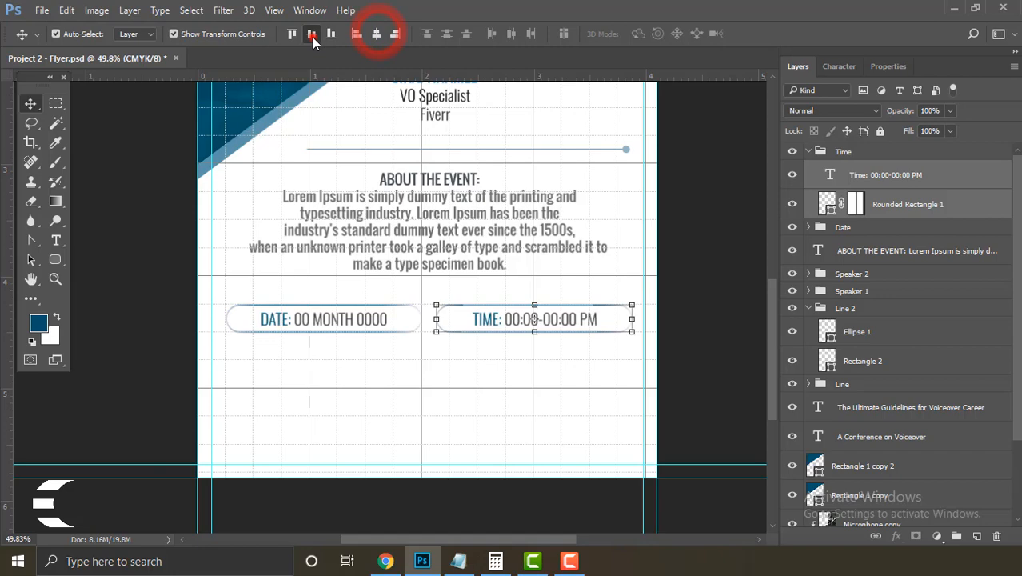
left_click(704, 345)
key("ctrl+0")
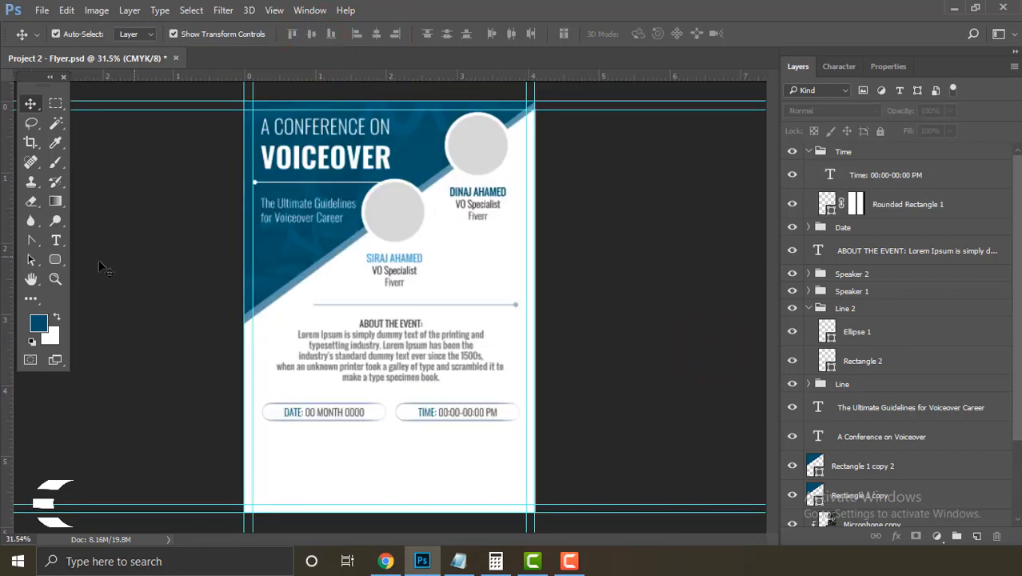
Step: Draw a thin rectangle bar along the flyer's bottom edge
left_click(55, 259)
left_click(84, 259)
left_click_drag(242, 505, 537, 514)
left_click(31, 103)
left_click_drag(390, 514, 390, 512)
Step: Stretch the bottom bar so its ends meet the page edges and guides
left_click_drag(518, 502, 616, 524)
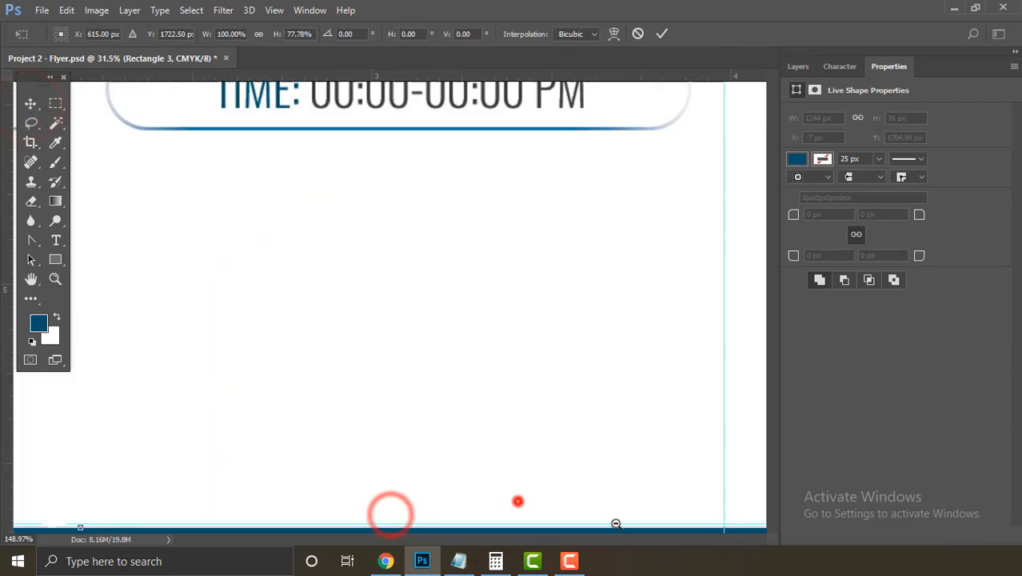
left_click_drag(600, 468, 657, 345)
left_click_drag(718, 424, 705, 400)
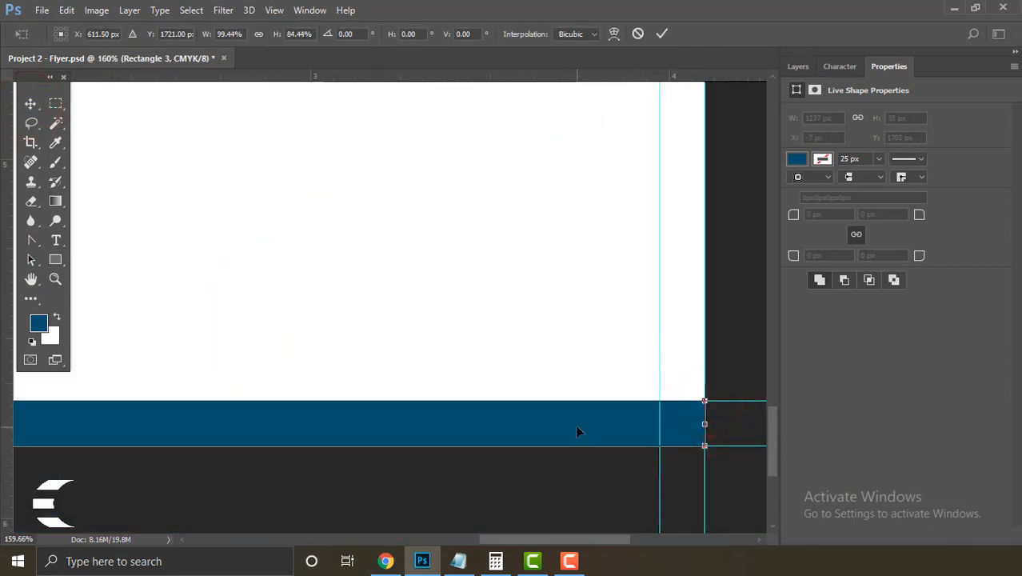
left_click_drag(576, 426, 484, 388)
key("Return")
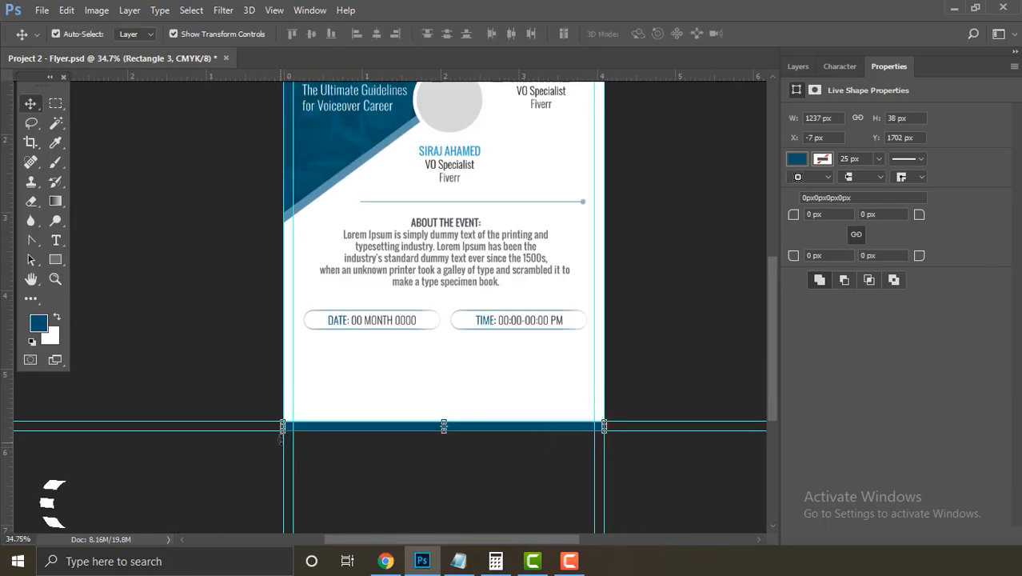
left_click_drag(286, 438, 402, 504)
left_click_drag(292, 373, 321, 390)
key("Return")
left_click(420, 461)
left_click_drag(455, 449, 443, 400)
left_click(579, 418)
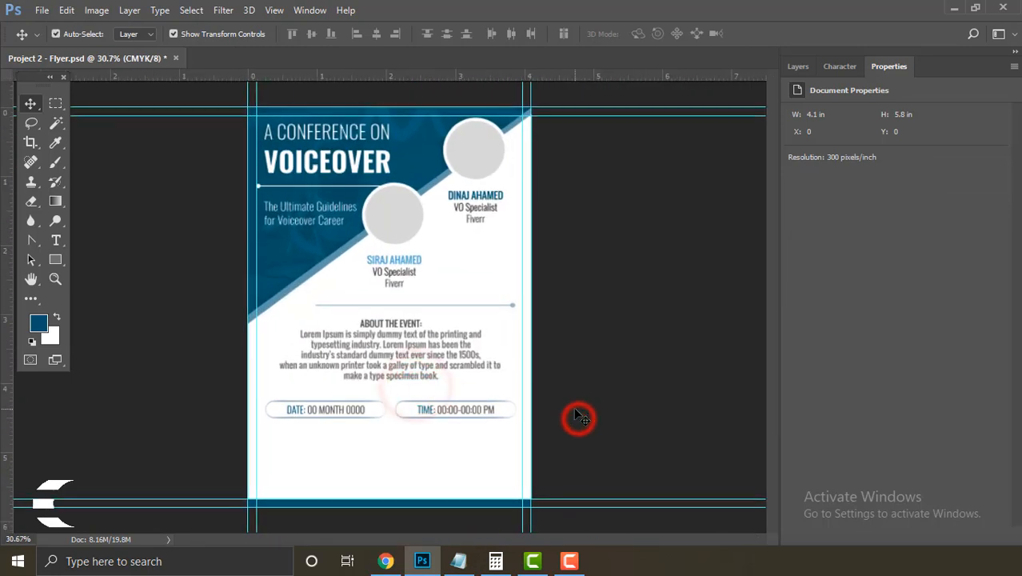
Step: Copy the Queries contact lines from the Info.txt notes
left_click(459, 561)
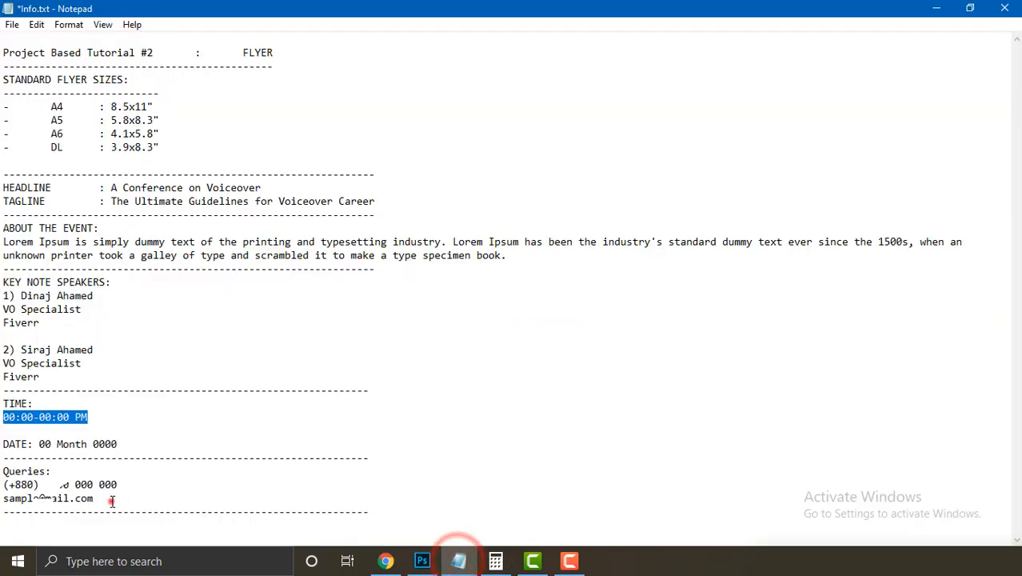
left_click_drag(112, 501, 3, 471)
right_click(16, 474)
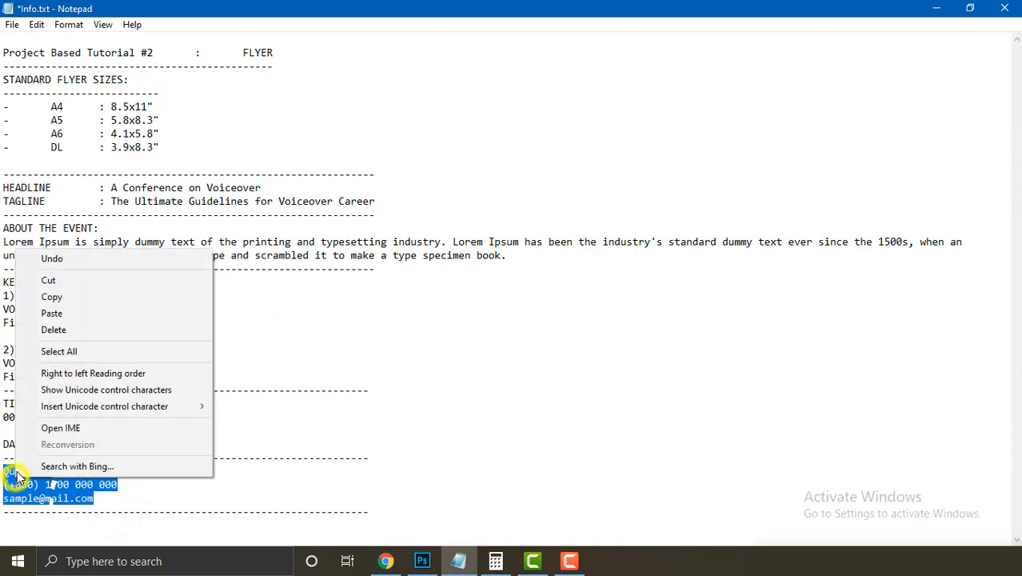
left_click(109, 297)
left_click(423, 561)
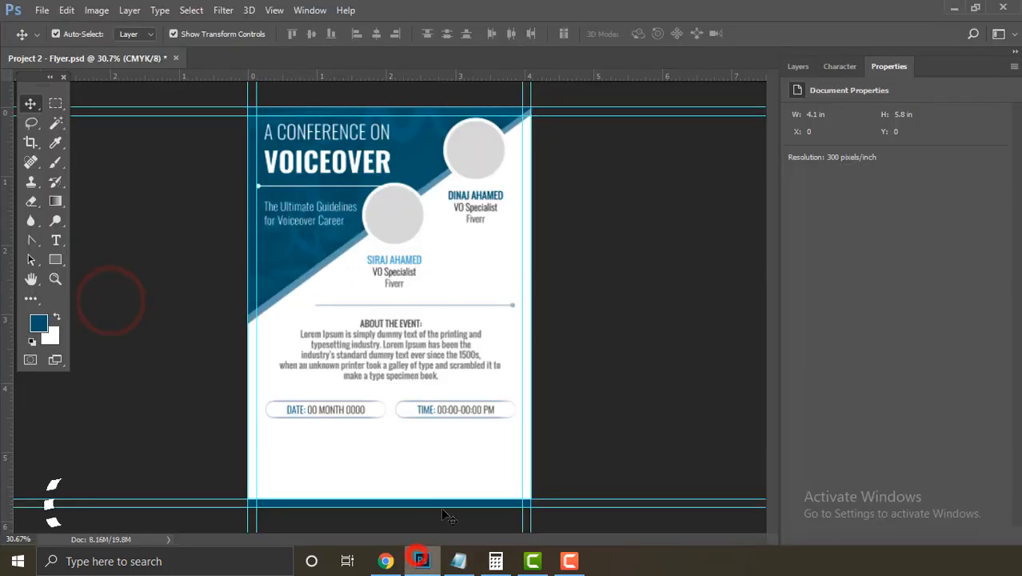
Step: Duplicate the ABOUT THE EVENT text below the pills and replace it with the Queries lines
left_click(392, 328)
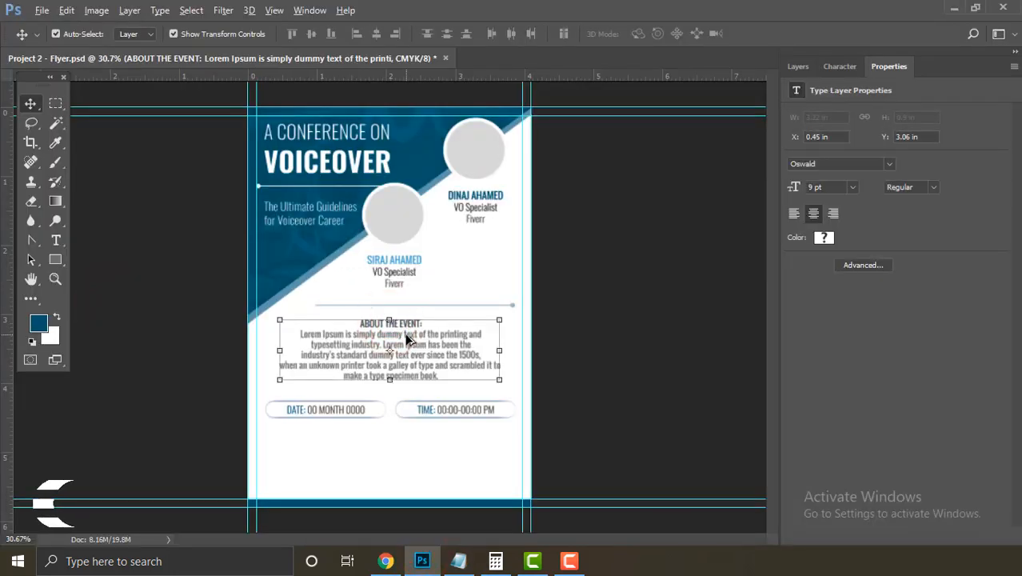
left_click_drag(406, 339, 419, 455)
left_click(798, 67)
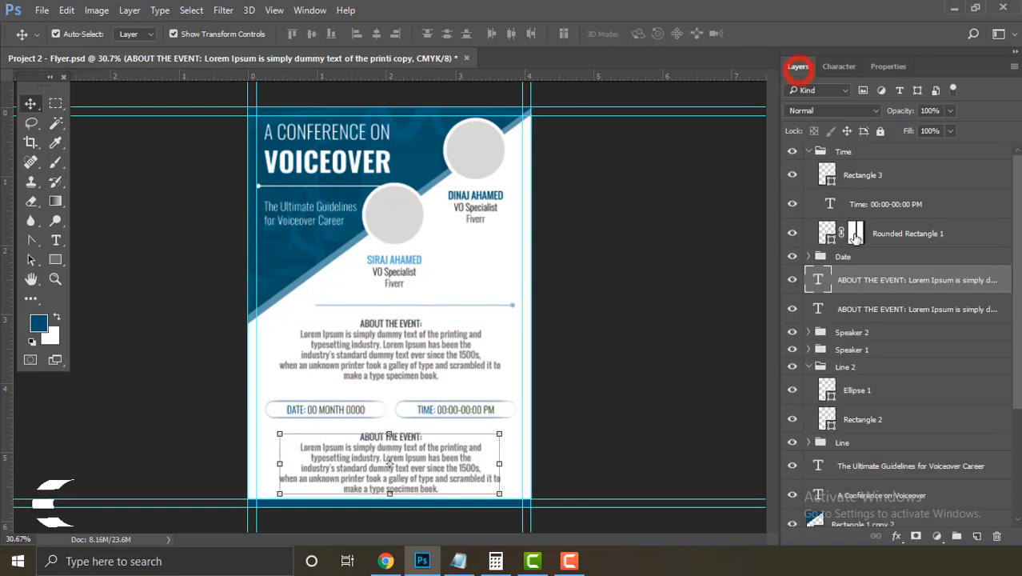
double_click(818, 279)
right_click(419, 458)
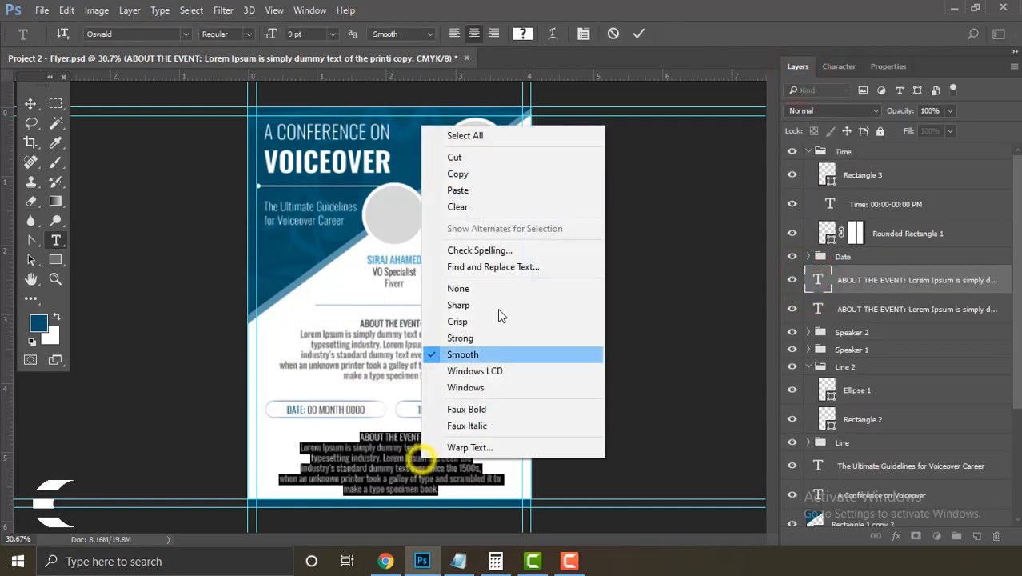
left_click(500, 190)
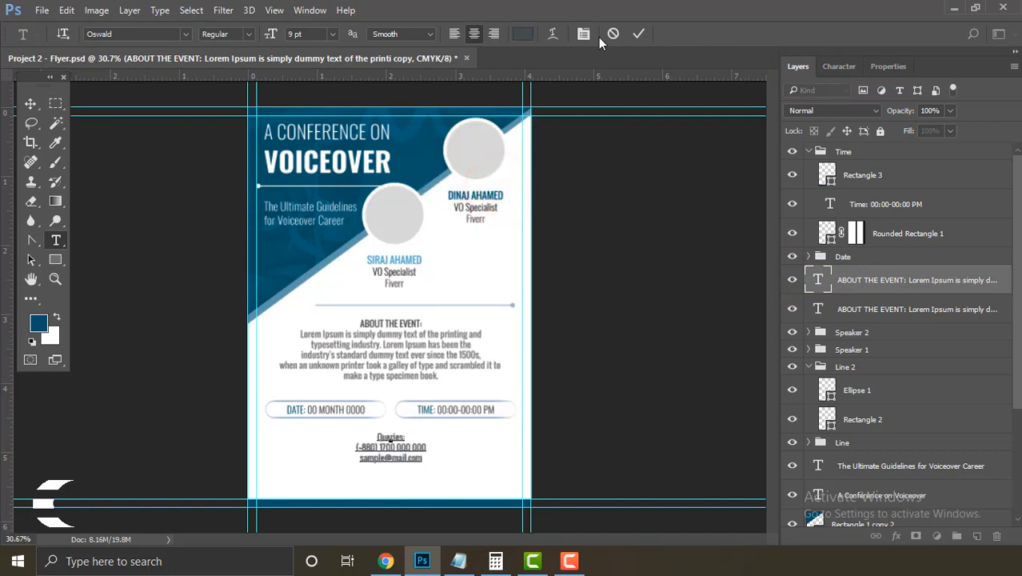
left_click(638, 34)
key("v")
left_click_drag(508, 383, 586, 261)
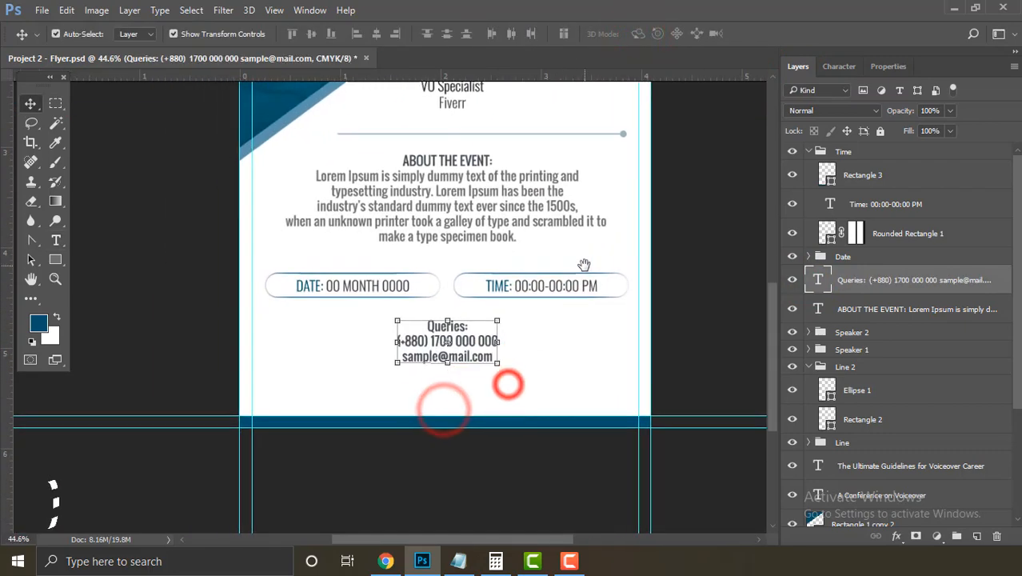
Step: Move the Queries layer to the top of the stack and set its text to Light
left_click_drag(475, 343, 464, 356)
key("ctrl+z")
left_click(492, 453)
left_click_drag(892, 286, 829, 178)
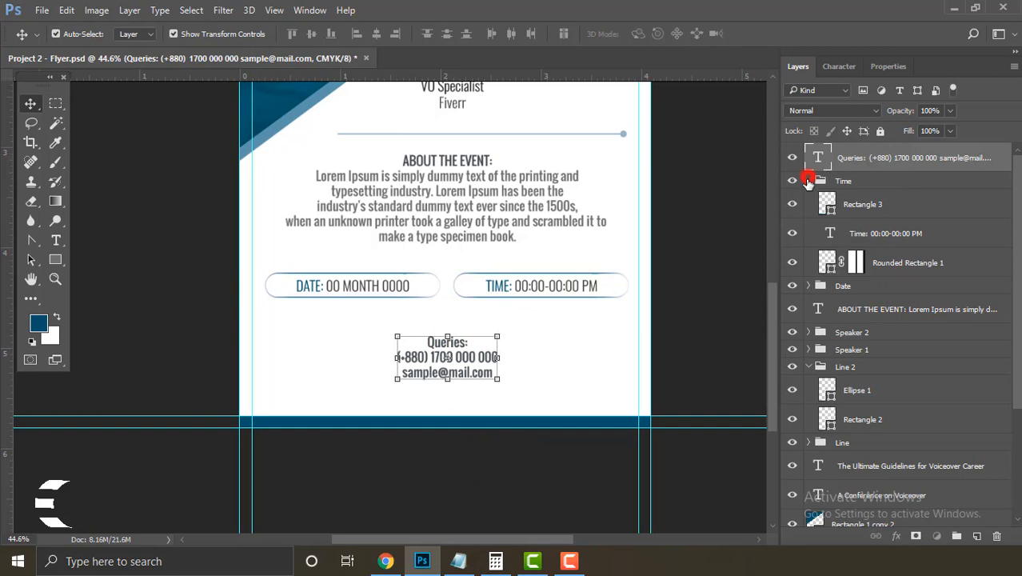
left_click(809, 181)
double_click(817, 160)
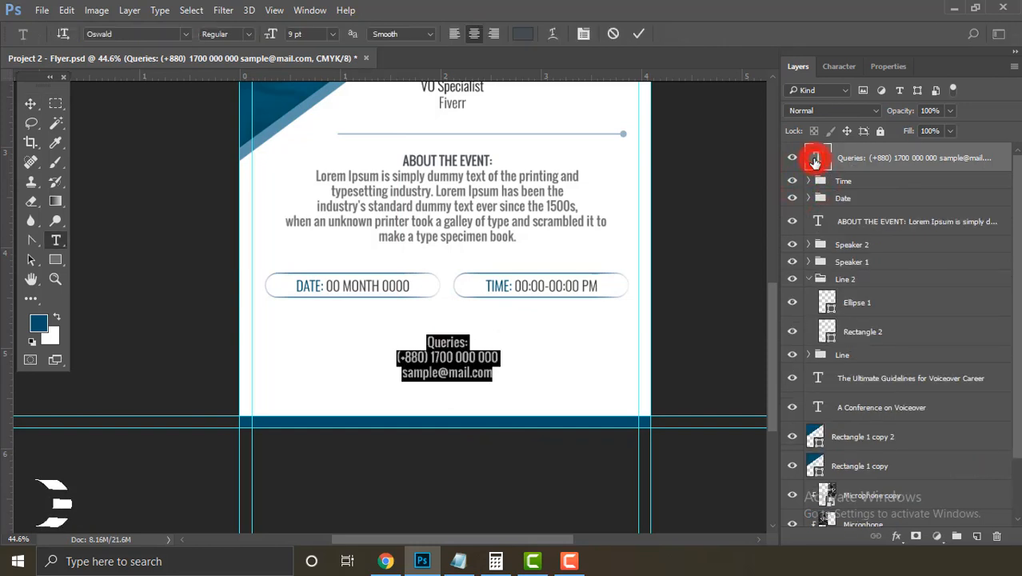
left_click(250, 33)
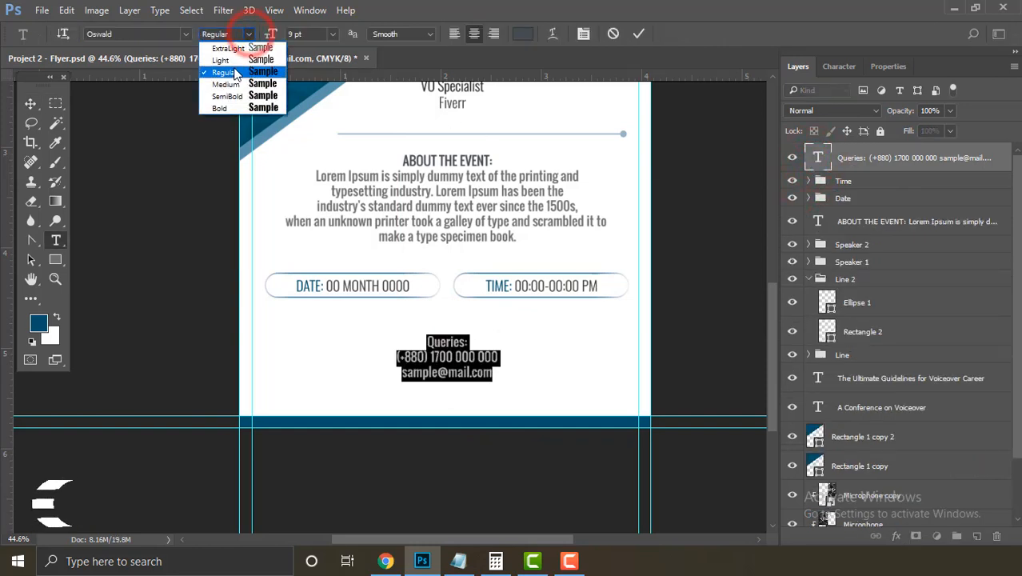
left_click(239, 60)
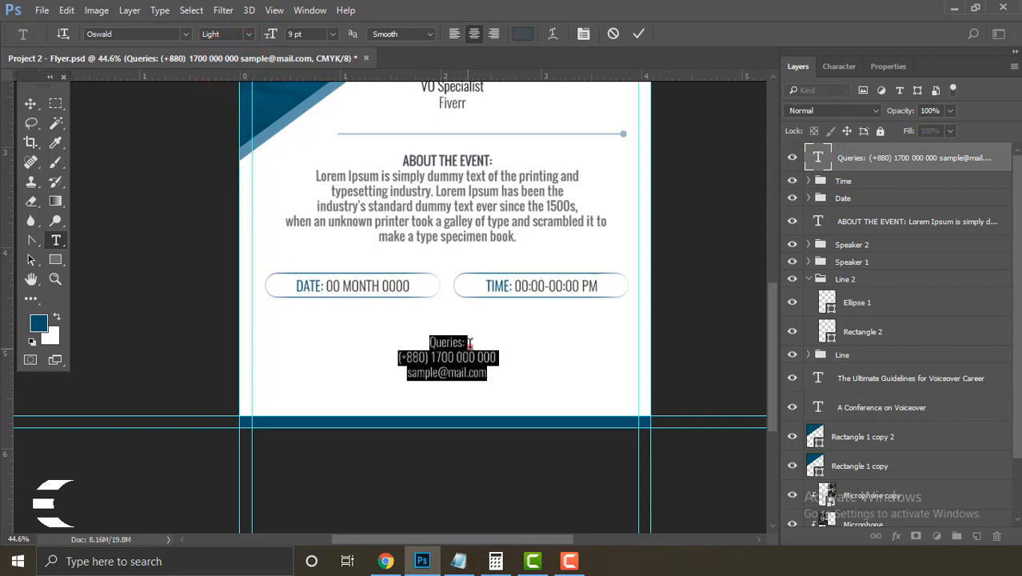
Step: Make the 'QUERIES:' heading all caps in Regular weight
left_click_drag(469, 342, 406, 342)
left_click(837, 68)
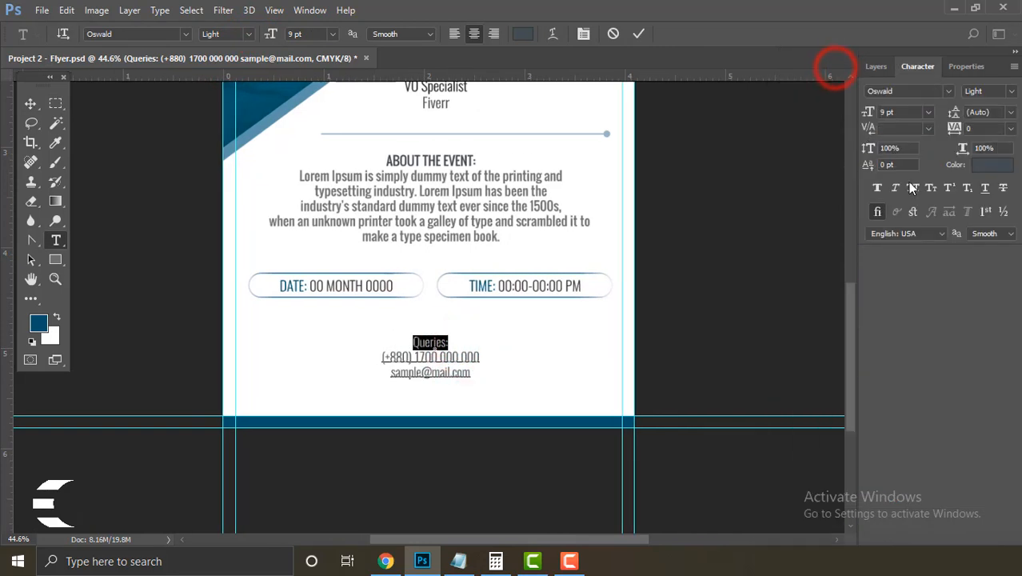
left_click(913, 187)
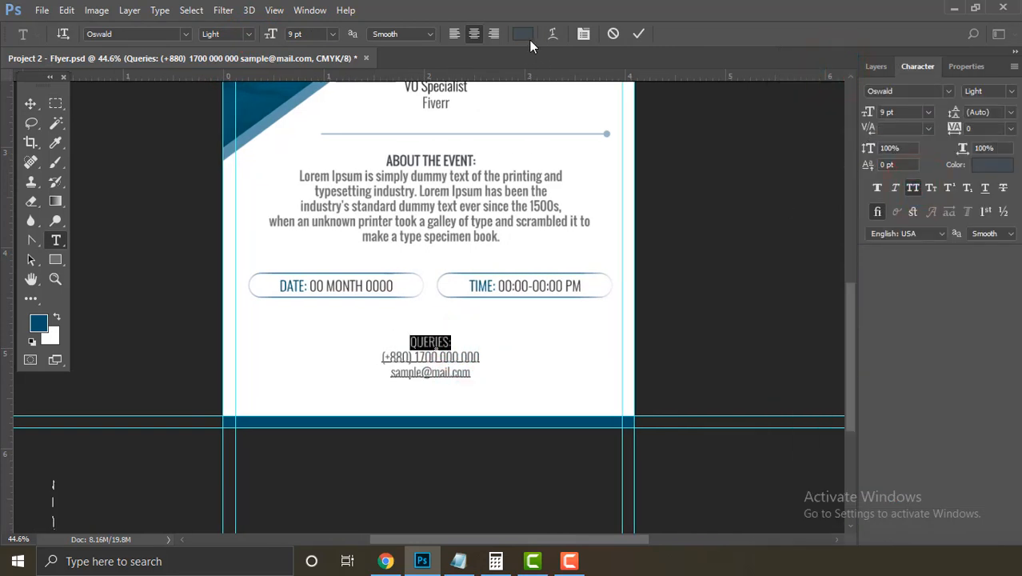
left_click(246, 35)
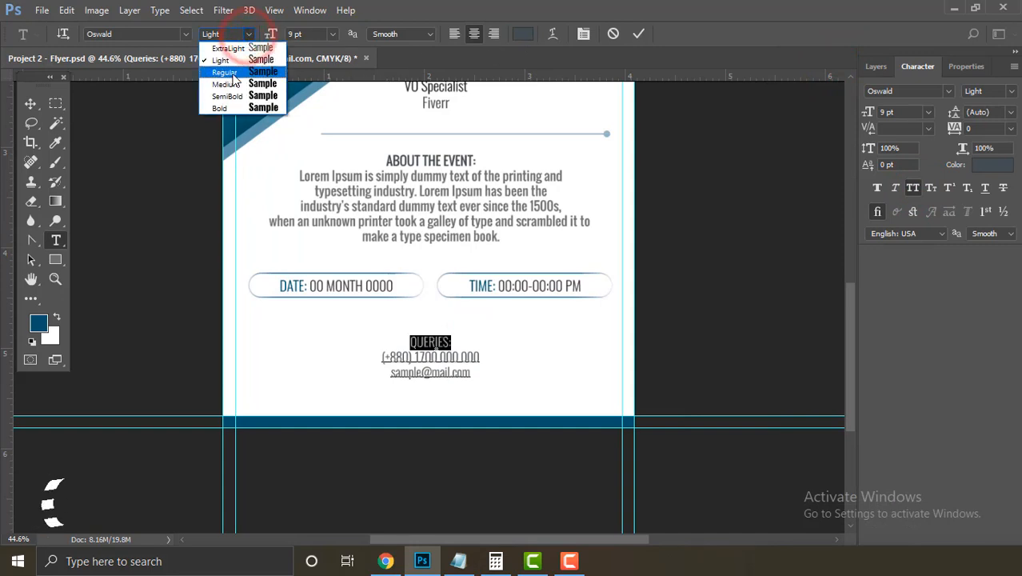
left_click(232, 74)
left_click(468, 358)
Step: Colour all three Queries lines dark grey #282828
left_click_drag(475, 373, 360, 322)
left_click(524, 35)
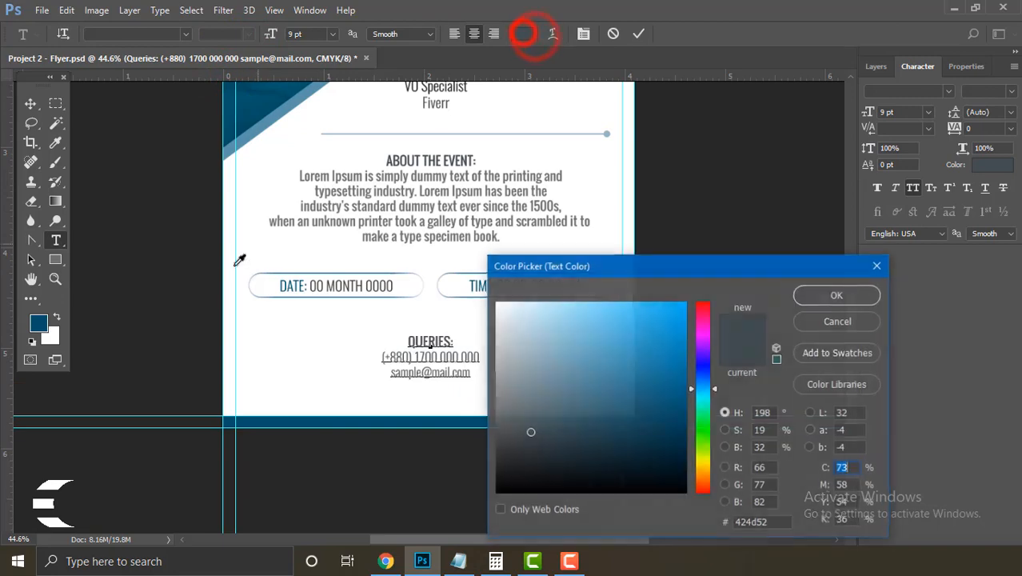
left_click(197, 295)
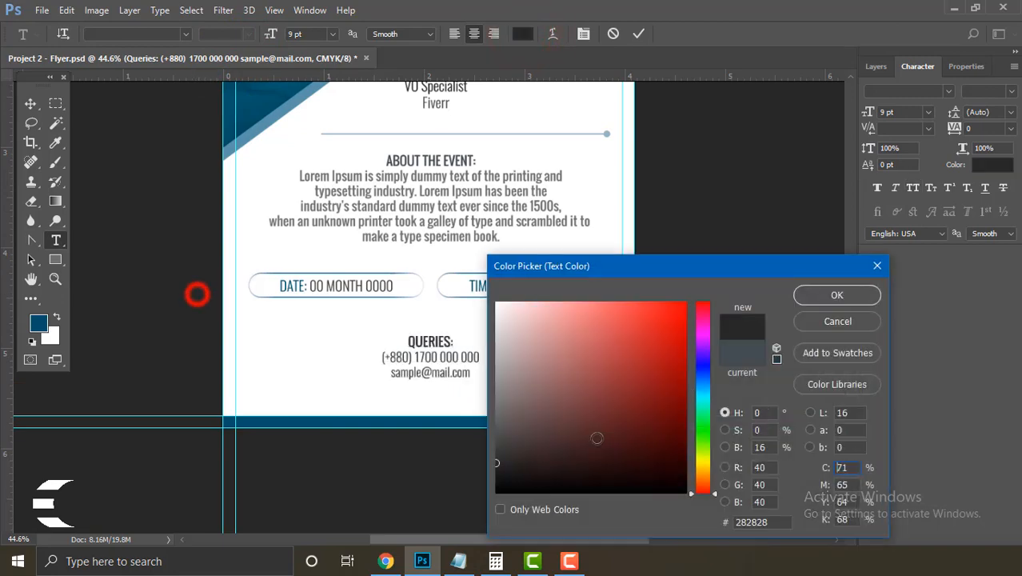
left_click(837, 295)
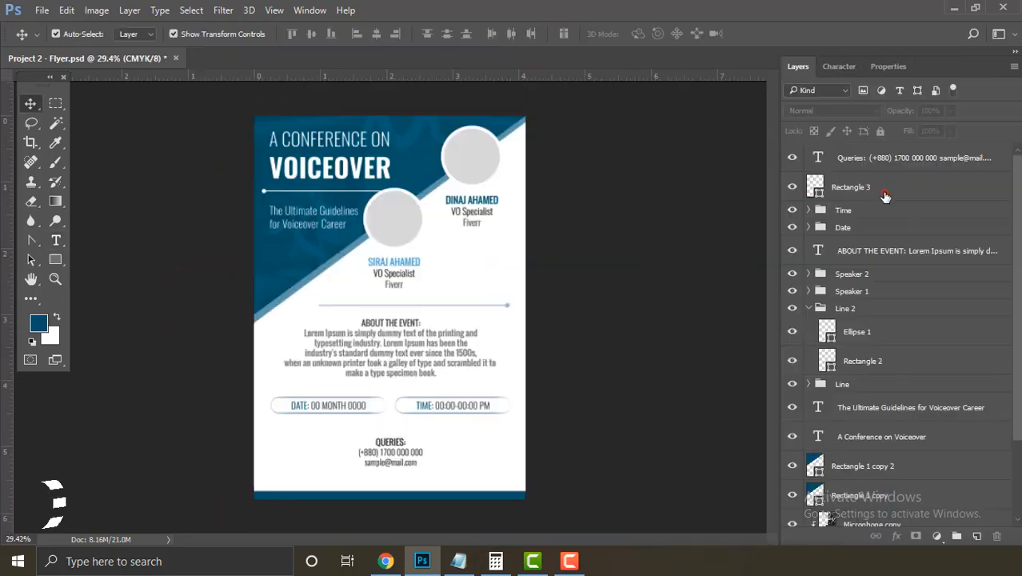
left_click(884, 189)
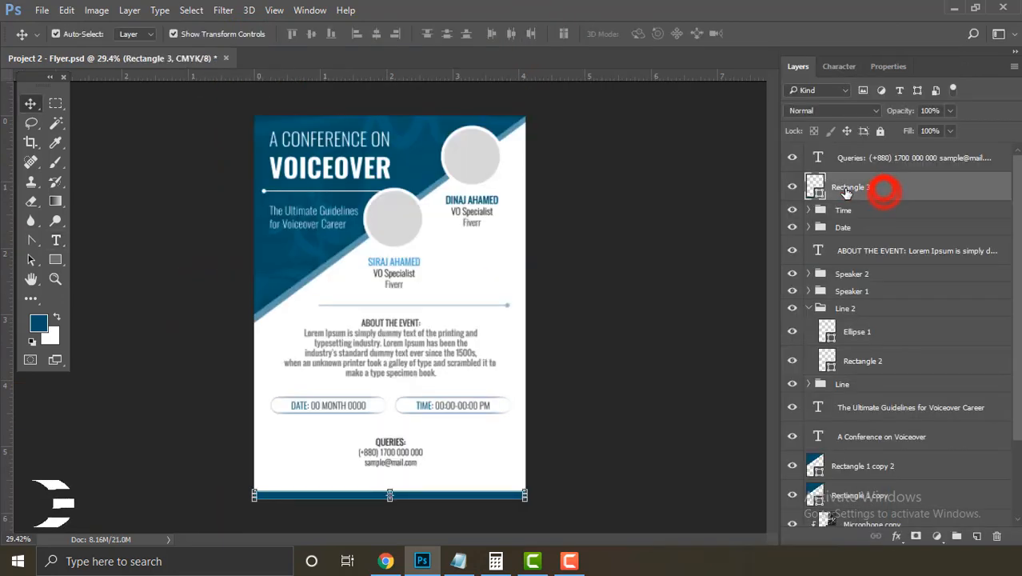
Step: Duplicate the Rectangle 3 bottom bar layer
right_click(884, 189)
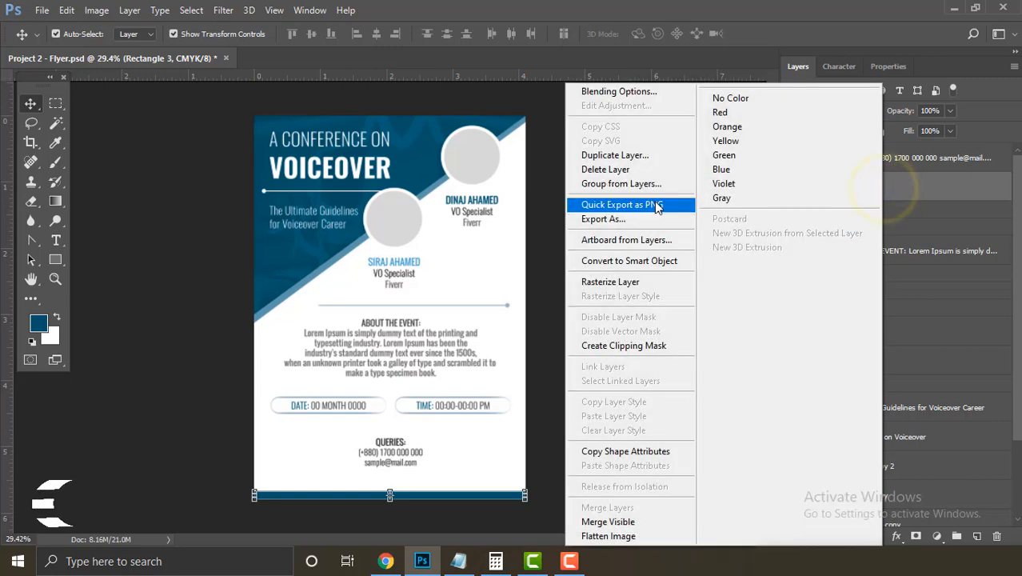
left_click(636, 156)
left_click(640, 164)
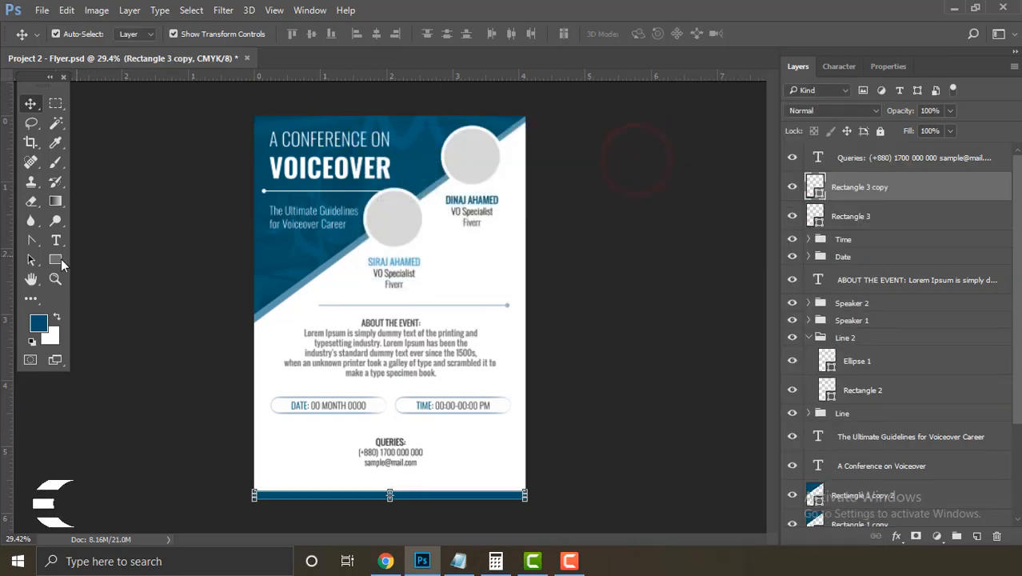
Step: Raise the copy's top-right anchor with the Convert Point Tool to form a diagonal wedge
left_click(29, 244)
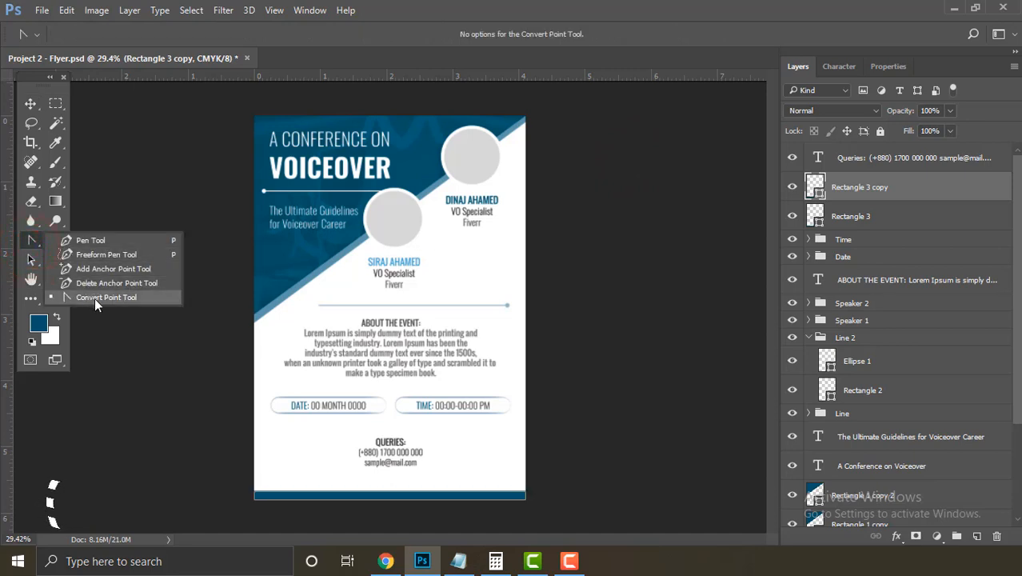
left_click(94, 297)
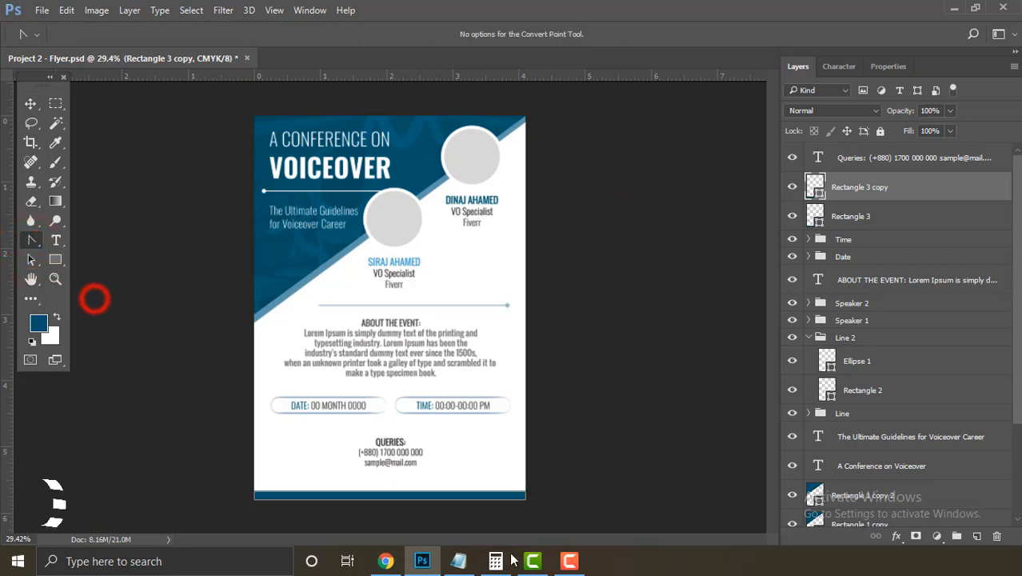
left_click(526, 492)
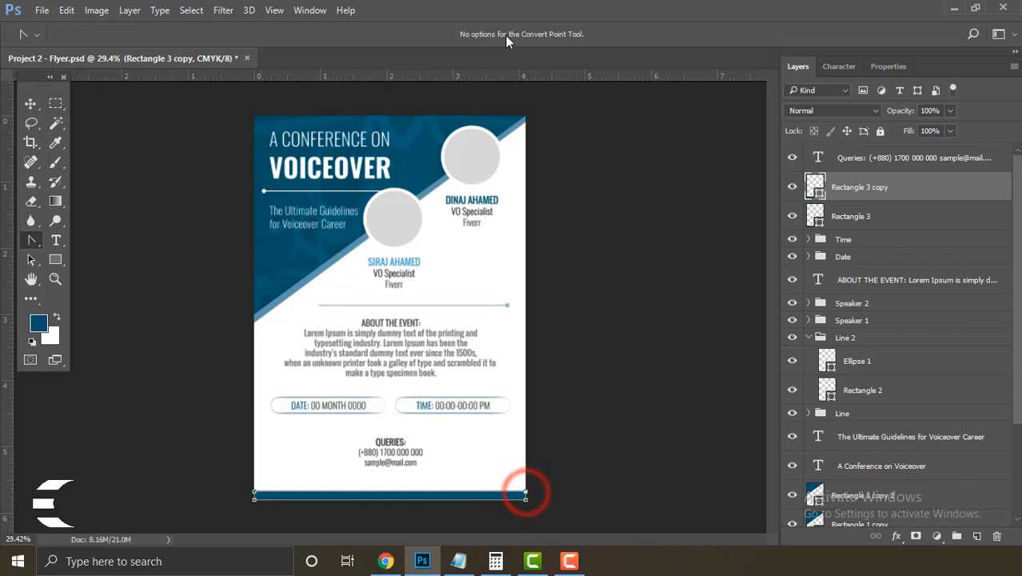
key("shift+Up")
key("shift+Up")
key("shift+Up")
key("shift+Up")
key("shift+Up")
key("shift+Up")
key("shift+Up")
key("shift+Up")
key("shift+Up")
key("shift+Up")
key("shift+Up")
key("shift+Up")
key("shift+Up")
key("shift+Up")
key("shift+Up")
key("shift+Up")
key("shift+Up")
key("shift+Up")
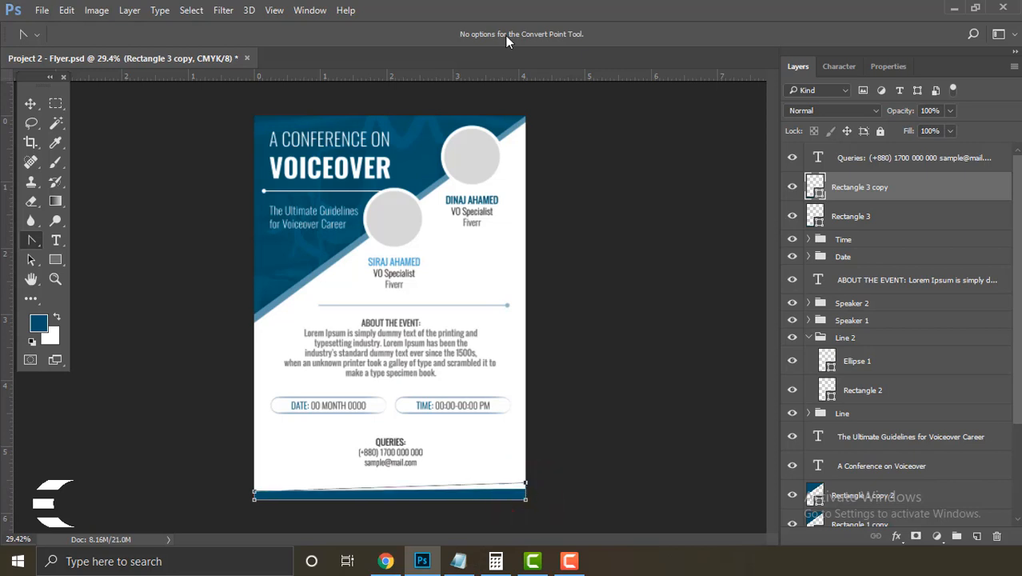
key("shift+Up")
key("shift+Up")
key("shift+Up")
key("shift+Up")
key("shift+Up")
key("shift+Up")
key("shift+Up")
key("shift+Up")
key("shift+Up")
key("shift+Up")
key("shift+Up")
key("shift+Up")
key("shift+Up")
key("shift+Up")
key("shift+Up")
key("shift+Up")
key("shift+Up")
key("shift+Up")
key("shift+Up")
key("shift+Up")
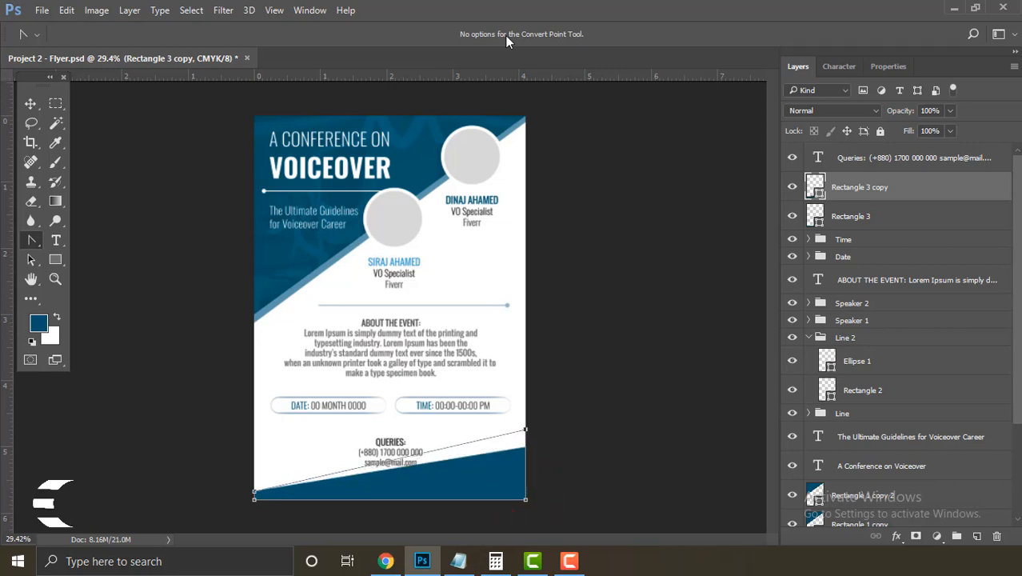
key("shift+Up")
key("shift+Up")
key("shift+Up")
key("shift+Up")
key("shift+Up")
key("shift+Up")
key("shift+Up")
key("shift+Up")
key("shift+Up")
key("shift+Up")
key("shift+Up")
key("shift+Up")
key("shift+Up")
key("shift+Up")
key("shift+Up")
key("shift+Up")
key("shift+Up")
key("shift+Up")
key("shift+Up")
key("shift+Up")
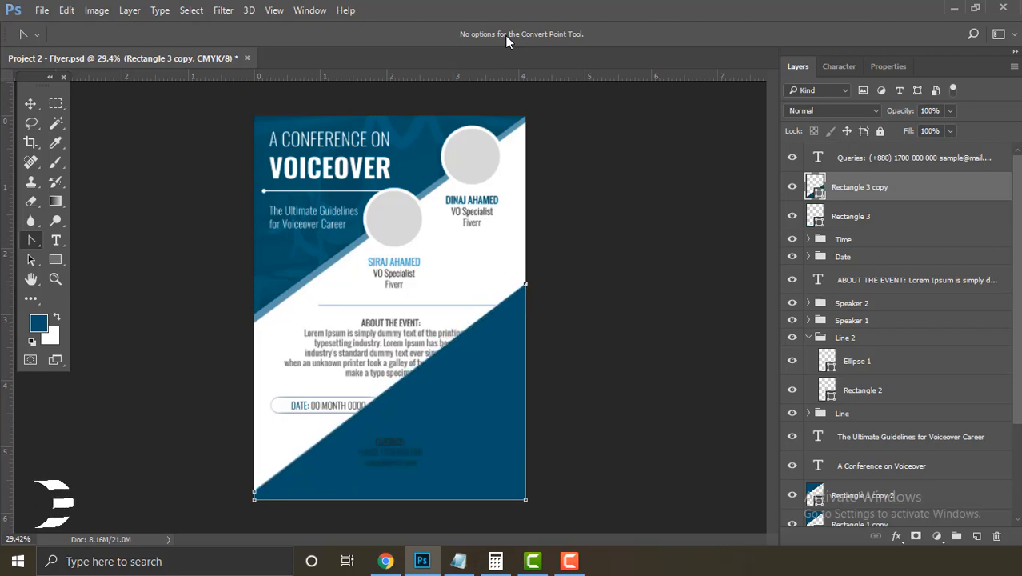
key("ctrl+apostrophe")
key("shift+Down")
key("Return")
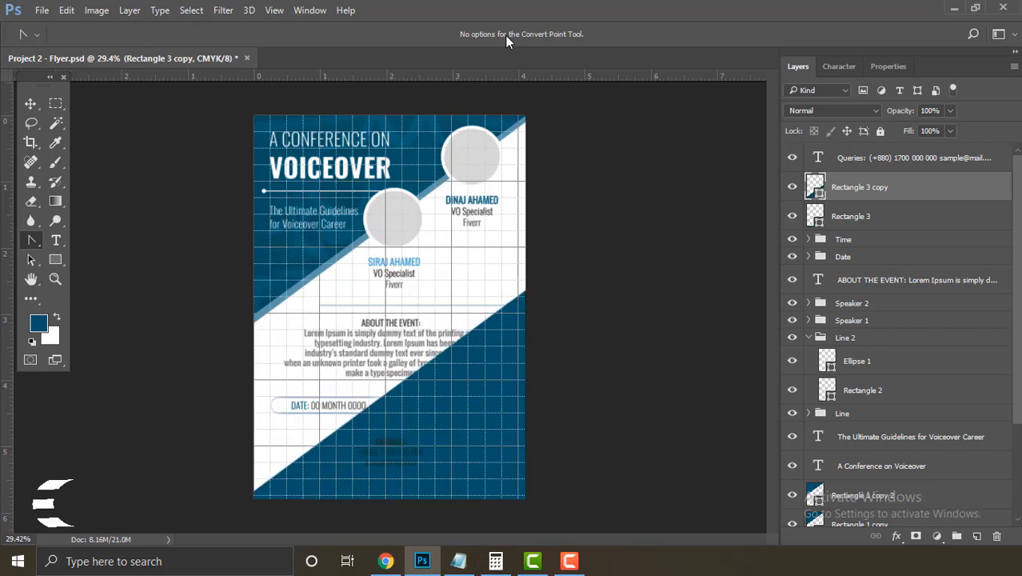
Step: Move the Rectangle 3 copy wedge layer down the stack to sit just above Background
key("v")
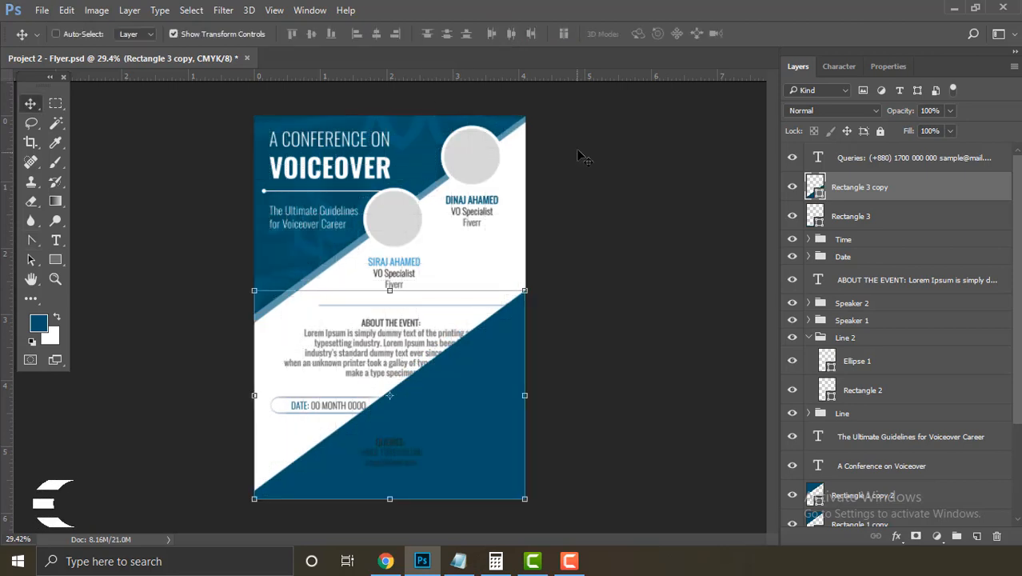
left_click(581, 352)
left_click(516, 310)
key("ctrl+apostrophe")
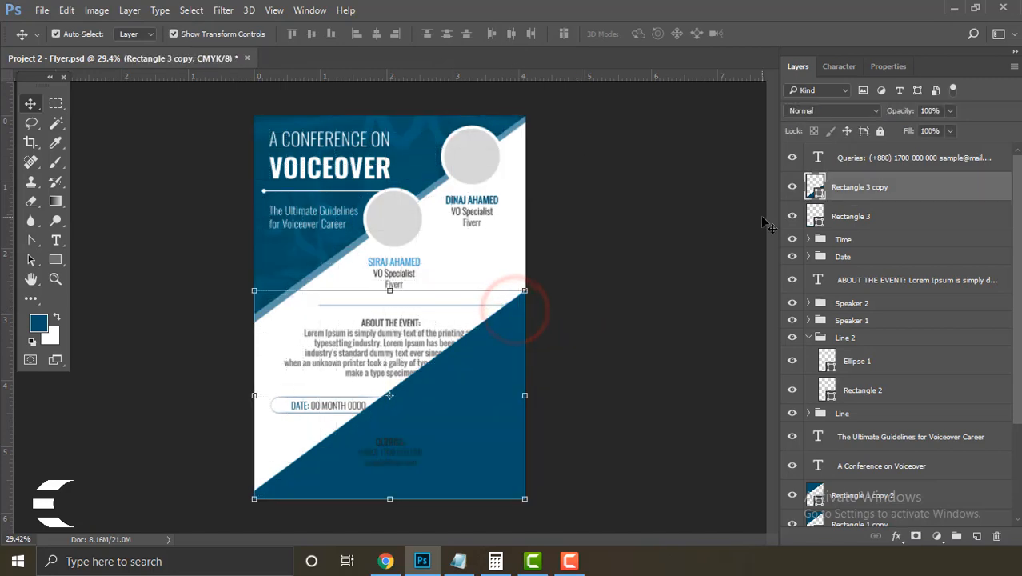
left_click_drag(917, 188, 922, 481)
scroll(930, 348, "down", 5)
left_click_drag(928, 334, 929, 494)
left_click(712, 438)
key("ctrl+alt+z")
key("ctrl+alt+z")
left_click(663, 405)
left_click(514, 398)
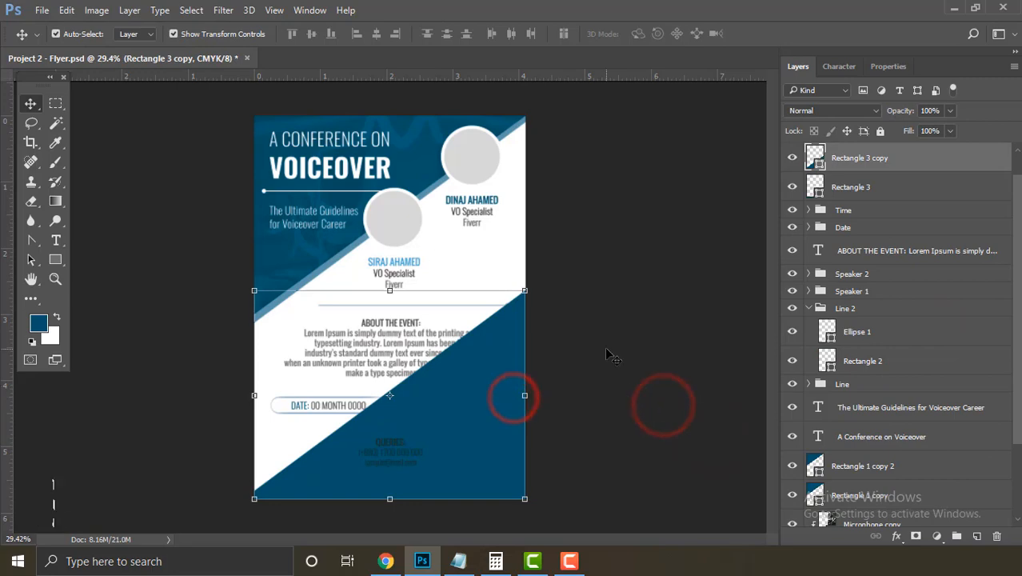
left_click_drag(907, 164, 930, 393)
Step: Recolour the wedge light blue and set its opacity to 10%
double_click(816, 483)
left_click(276, 300)
key("Return")
left_click(930, 111)
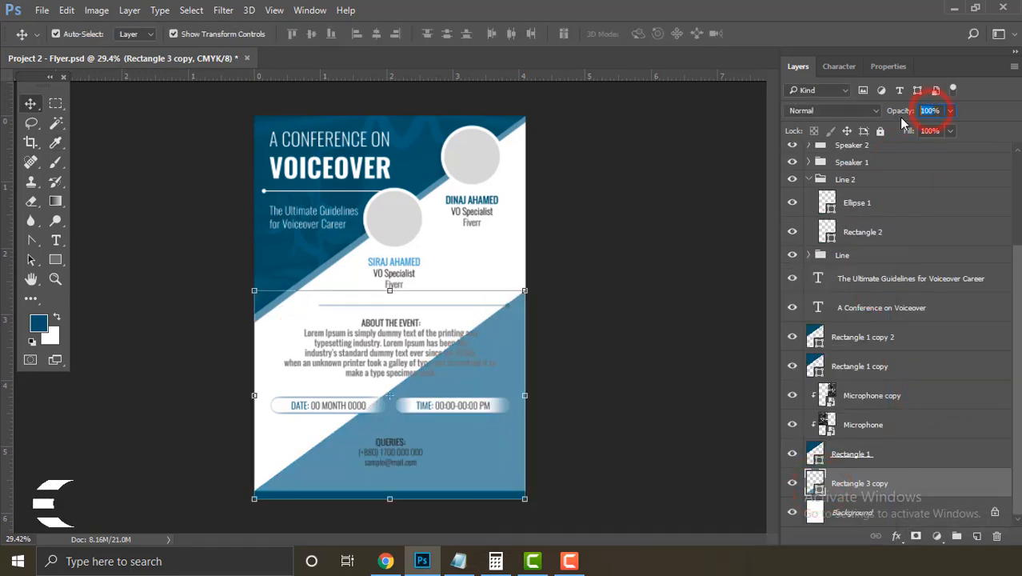
type("10")
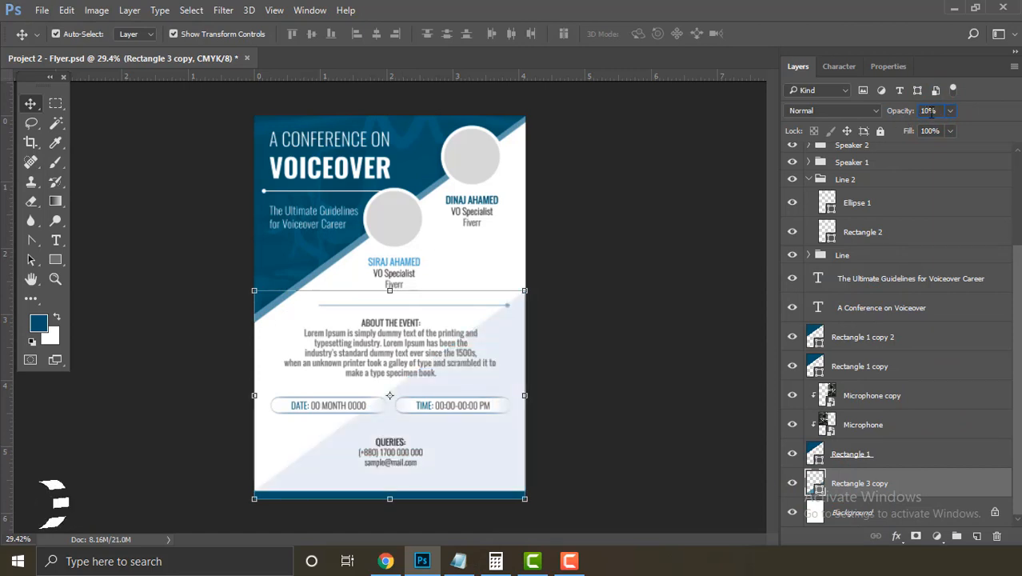
type("20")
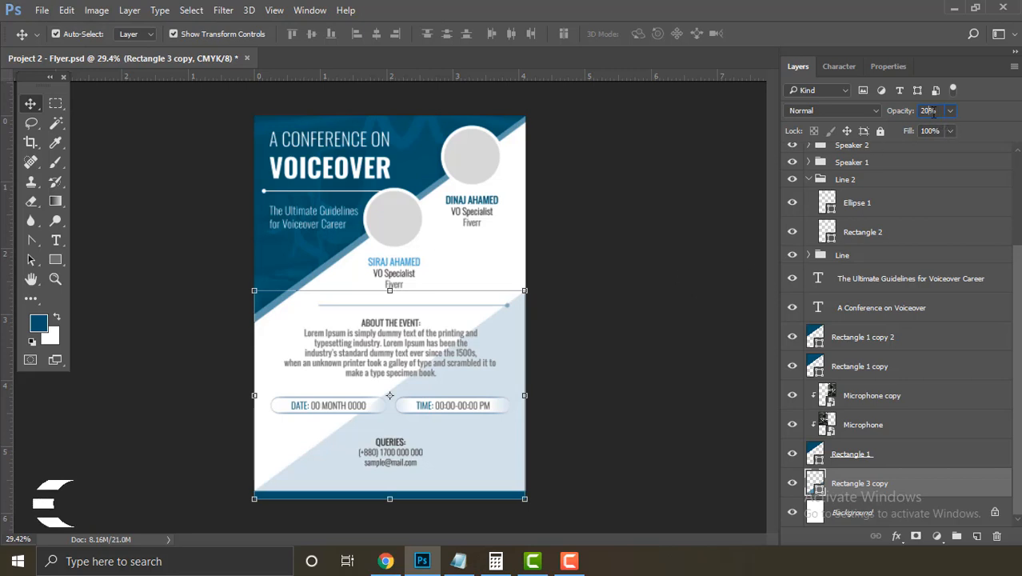
type("10")
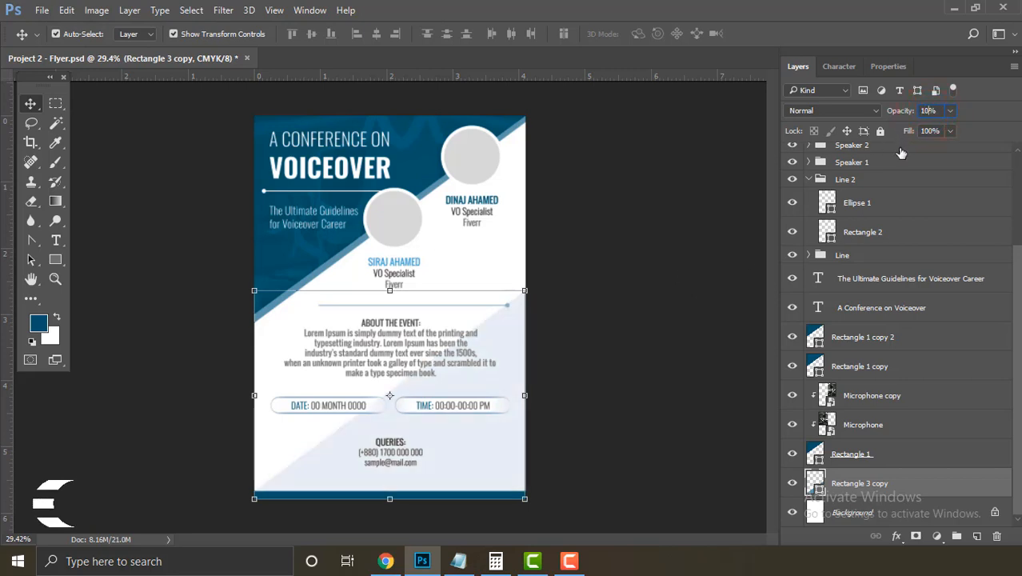
left_click(652, 221)
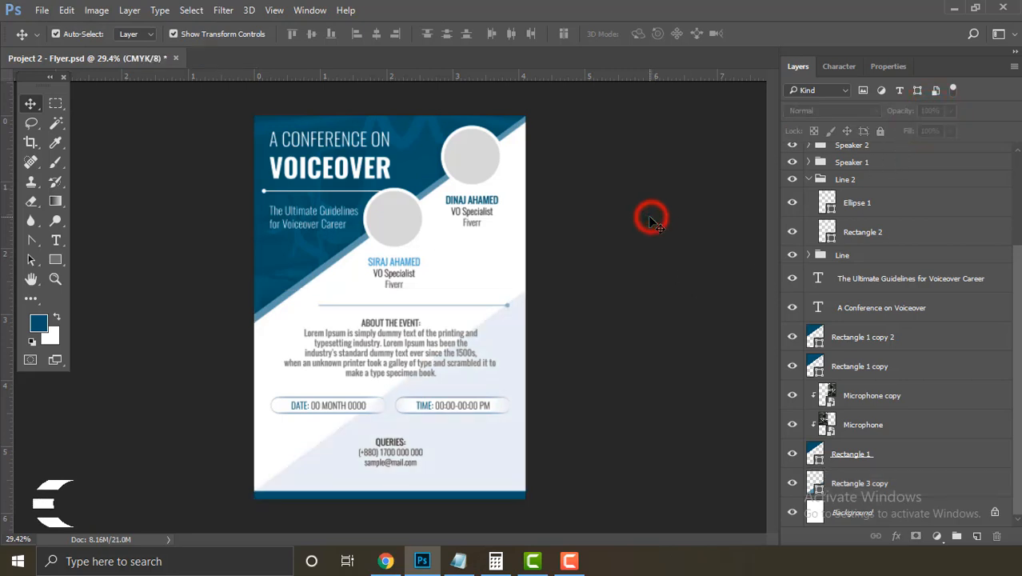
Step: Select the pale wedge and try reshaping its bottom-left corner with the Convert Point tool
left_click(516, 350)
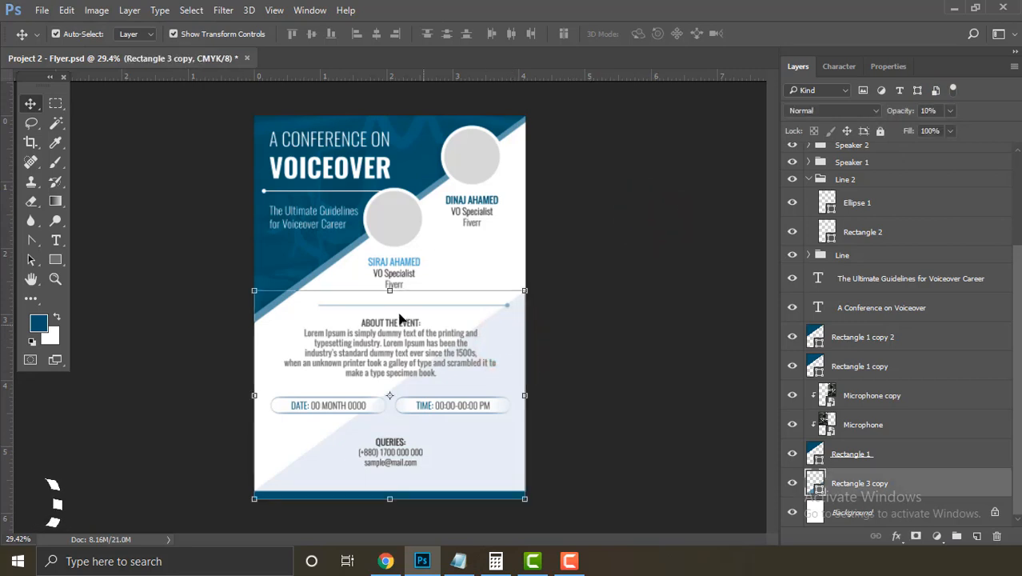
right_click(31, 240)
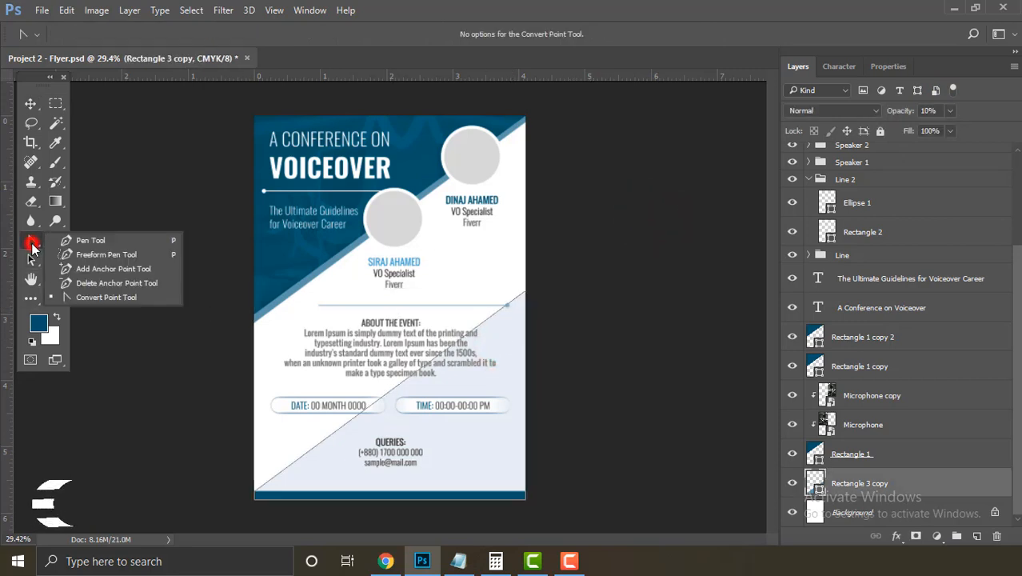
left_click(94, 295)
left_click_drag(268, 493, 475, 485)
left_click(853, 486)
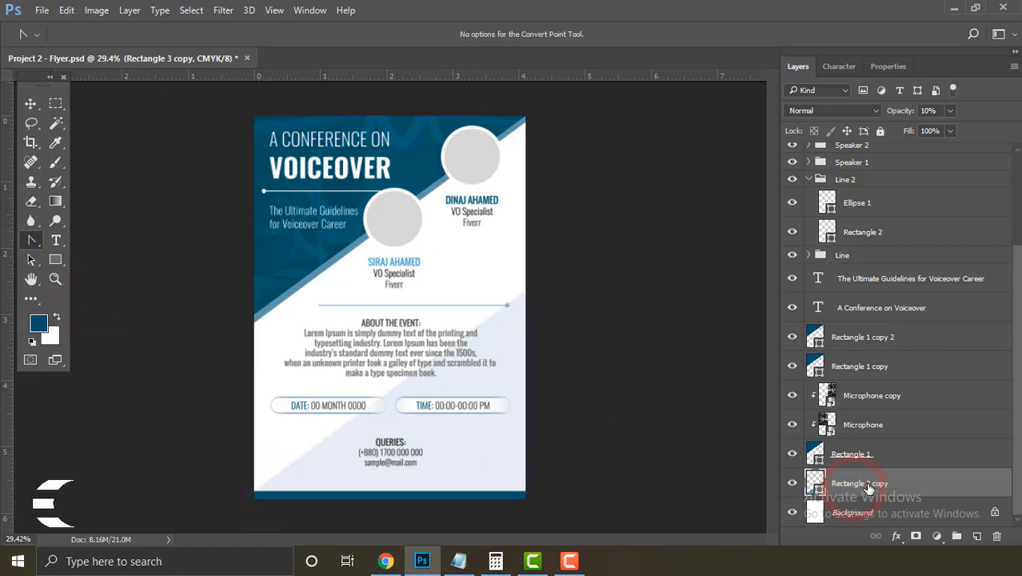
Step: Select the bottom-left and top-right anchors and raise the diagonal edge with two Shift+Up nudges
right_click(31, 241)
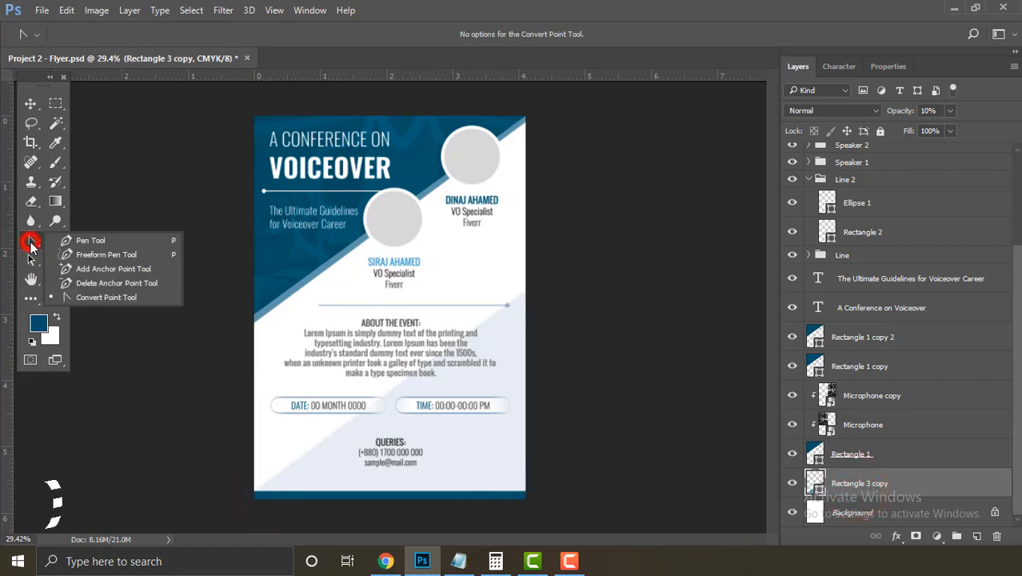
left_click(107, 297)
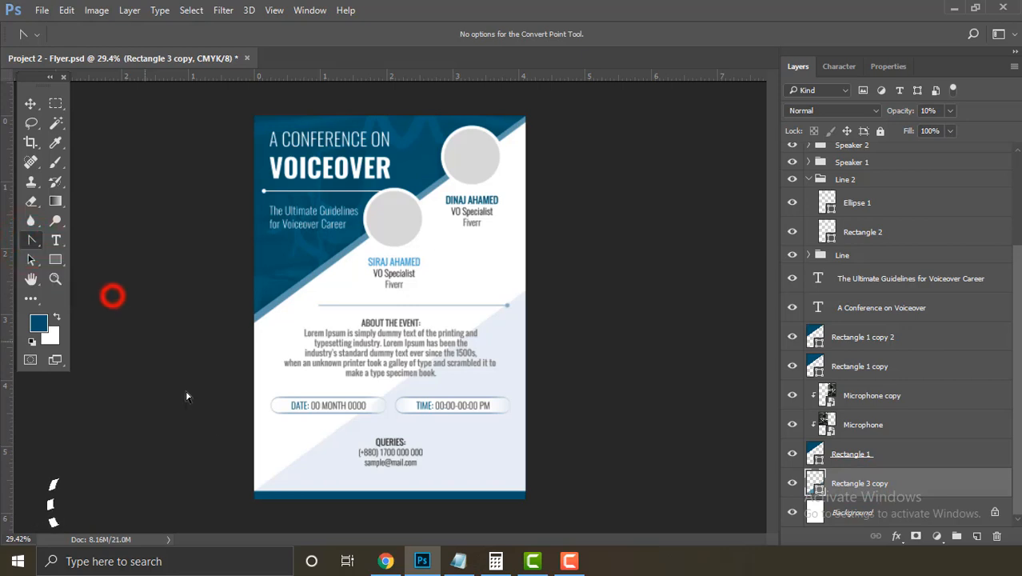
left_click(269, 488)
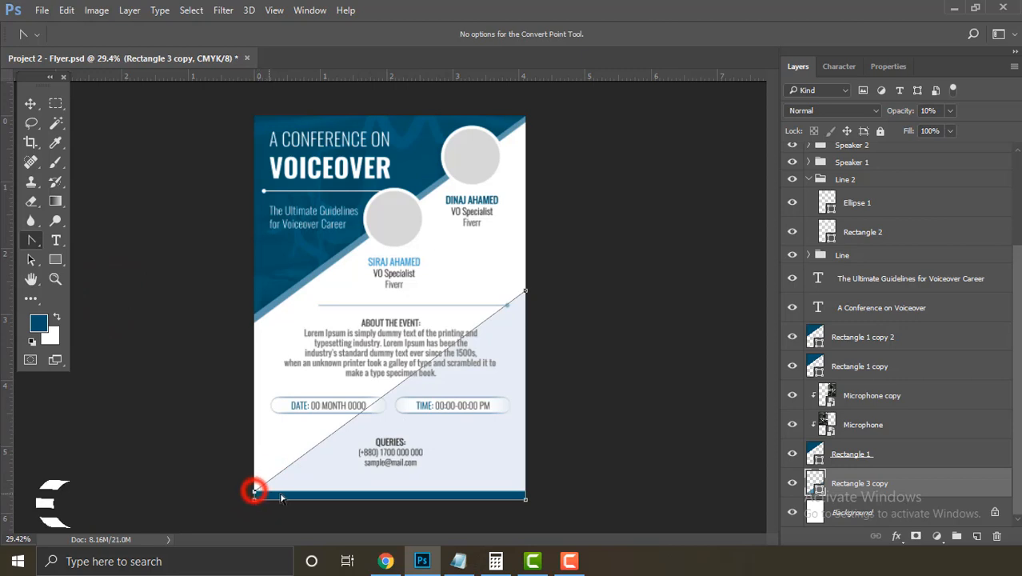
left_click(525, 291)
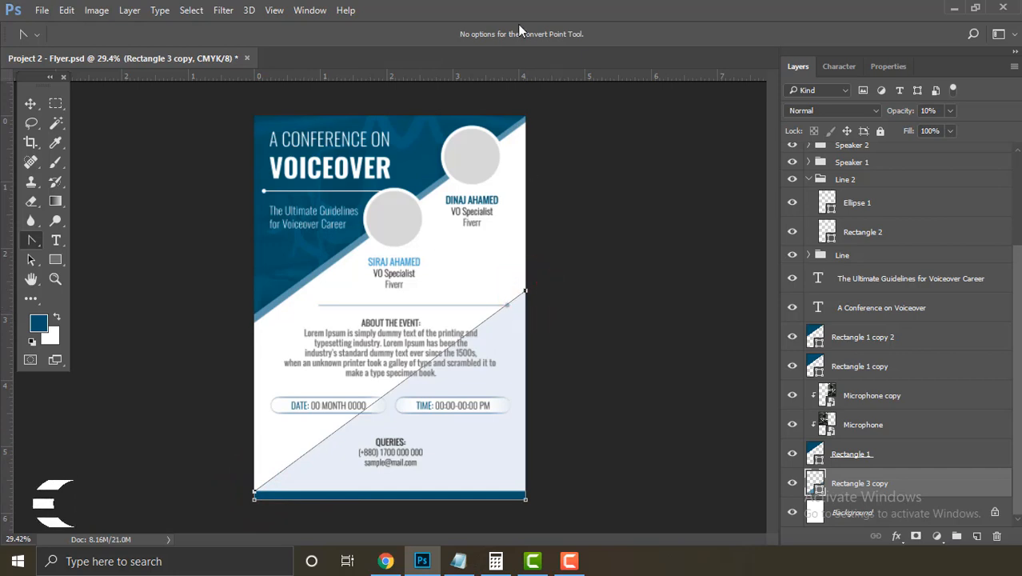
key("shift+Up")
key("shift+Up")
key("shift+Up")
key("shift+Up")
key("shift+Up")
key("shift+Up")
key("shift+Up")
key("shift+Up")
key("shift+Up")
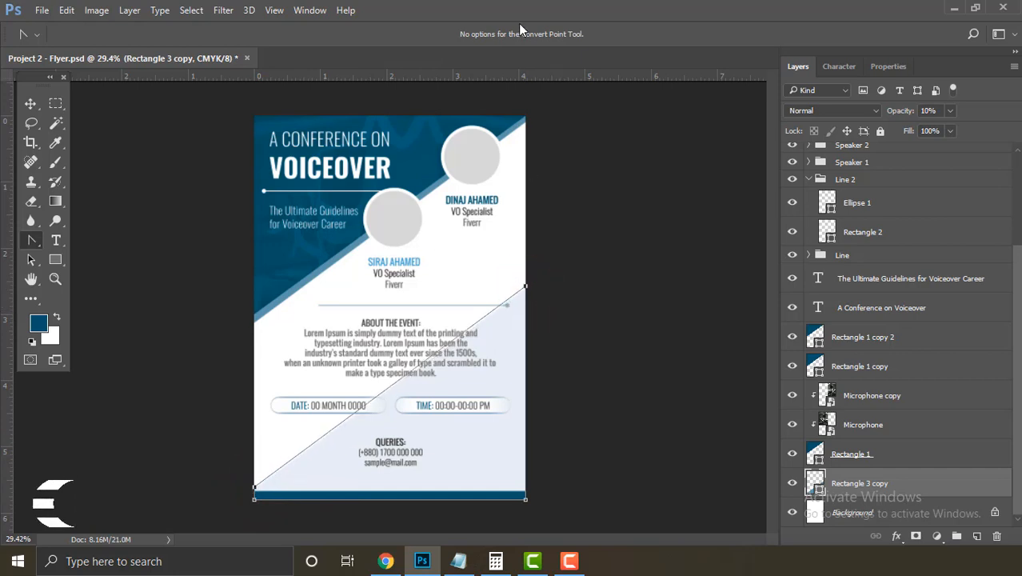
key("shift+Up")
key("shift+Up")
key("shift+Up")
key("shift+Up")
key("shift+Up")
key("shift+Up")
key("shift+Up")
key("shift+Up")
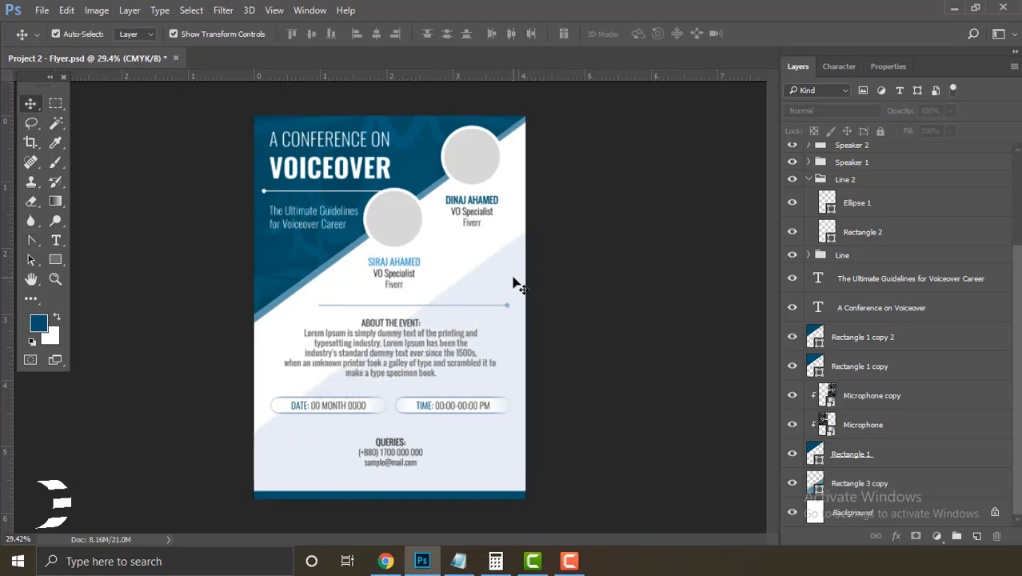
left_click(513, 279)
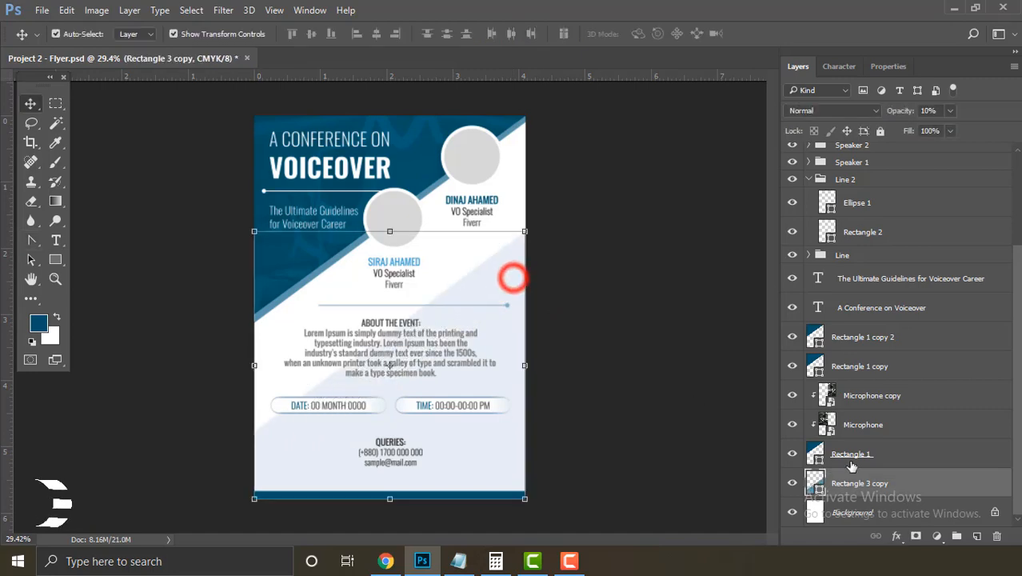
Step: Duplicate the pale wedge layer as Rectangle 3 copy 2
right_click(921, 484)
left_click(756, 94)
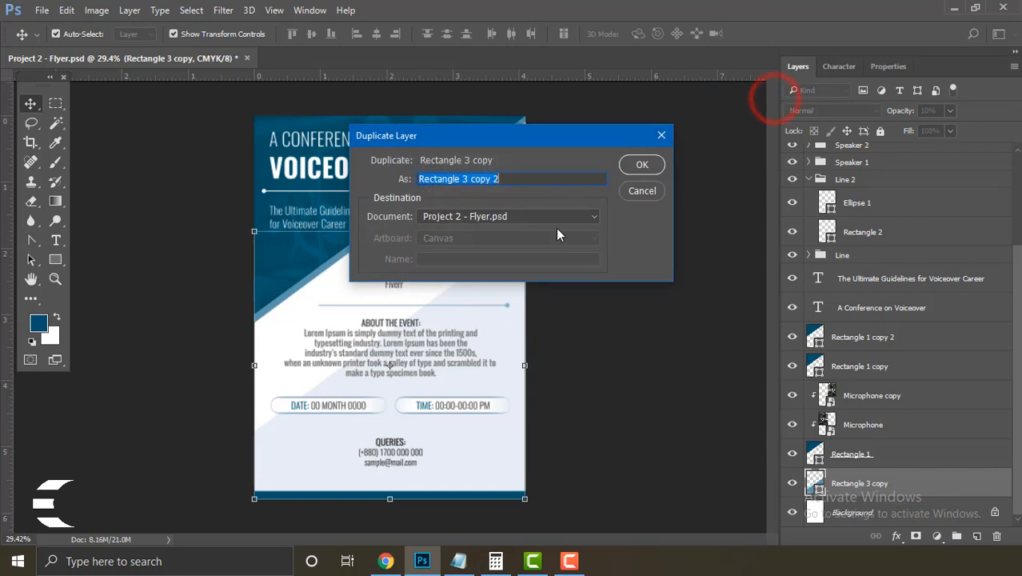
key("Return")
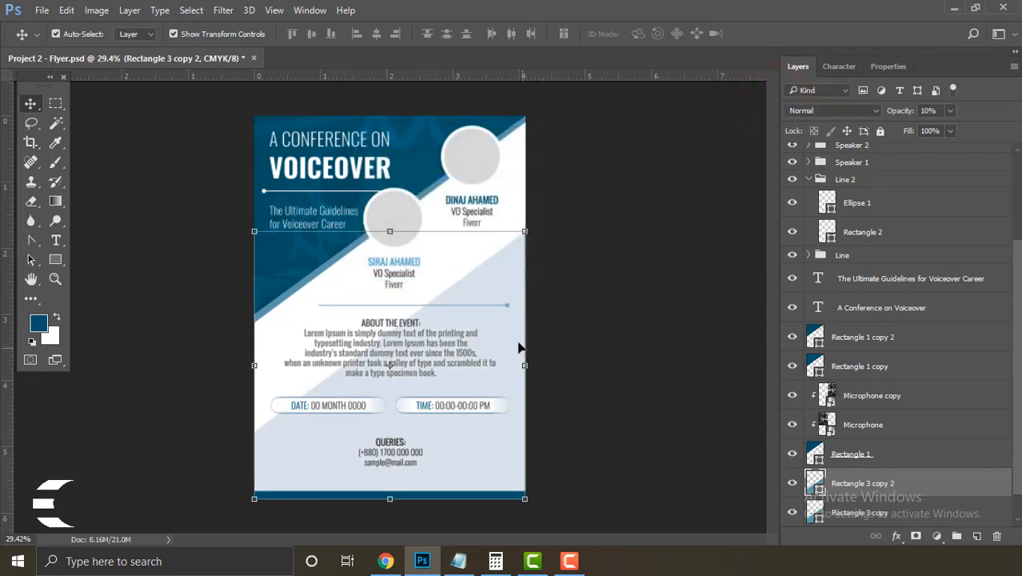
Step: Lower the copy's diagonal edge slightly by nudging its upper anchors down
right_click(32, 240)
left_click(77, 298)
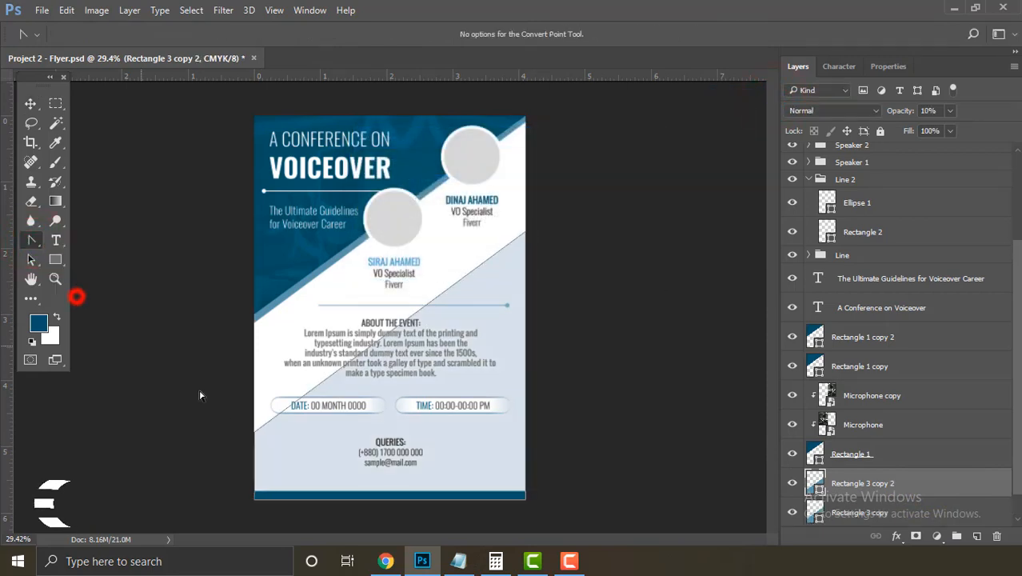
left_click(257, 435)
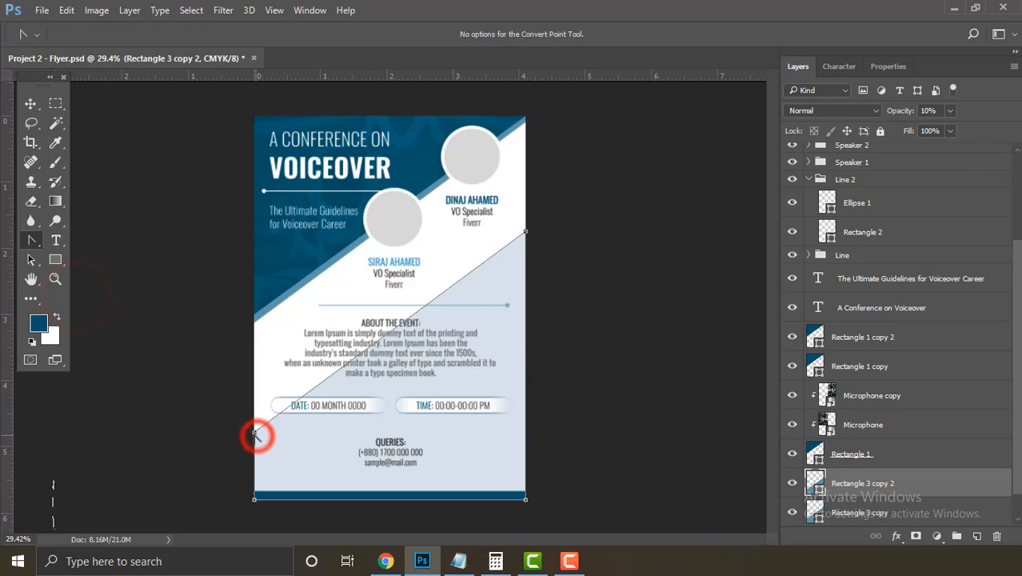
left_click(526, 232, "shift")
key("shift+Down")
key("shift+Down")
key("shift+Down")
key("shift+Down")
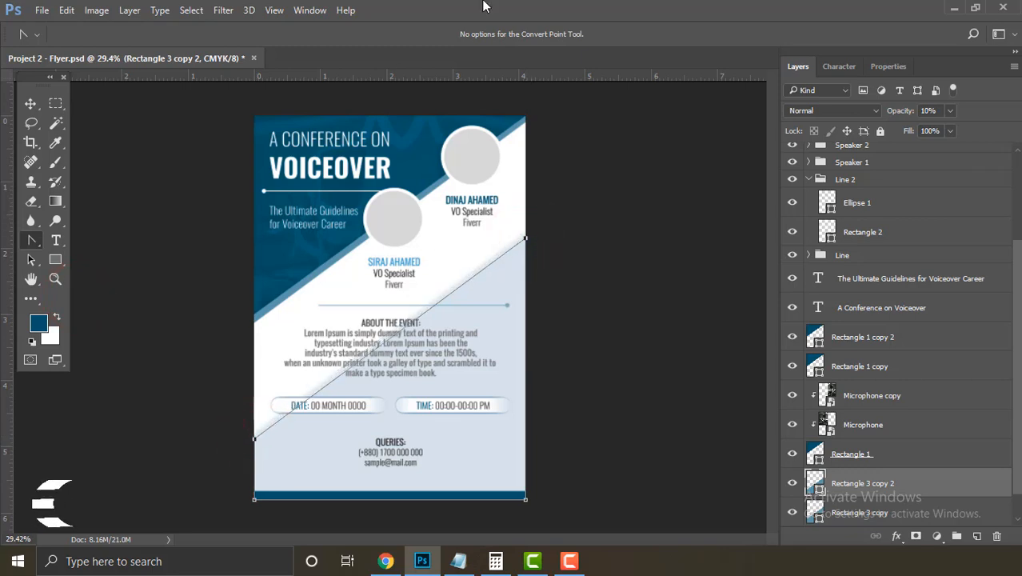
key("shift+Down")
key("shift+Down")
key("shift+Down")
key("shift+Up")
key("shift+Up")
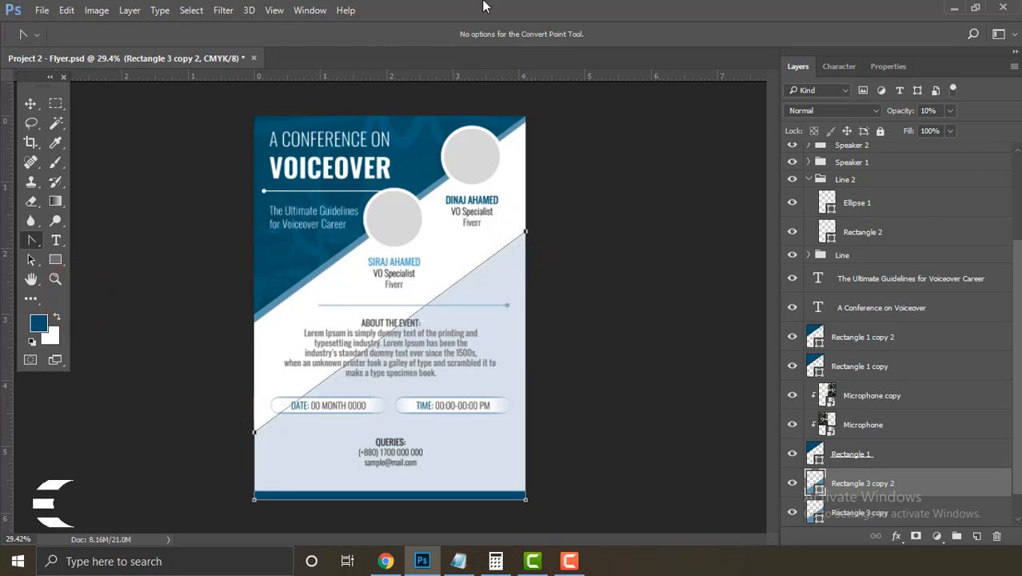
key("shift+Down")
key("shift+Down")
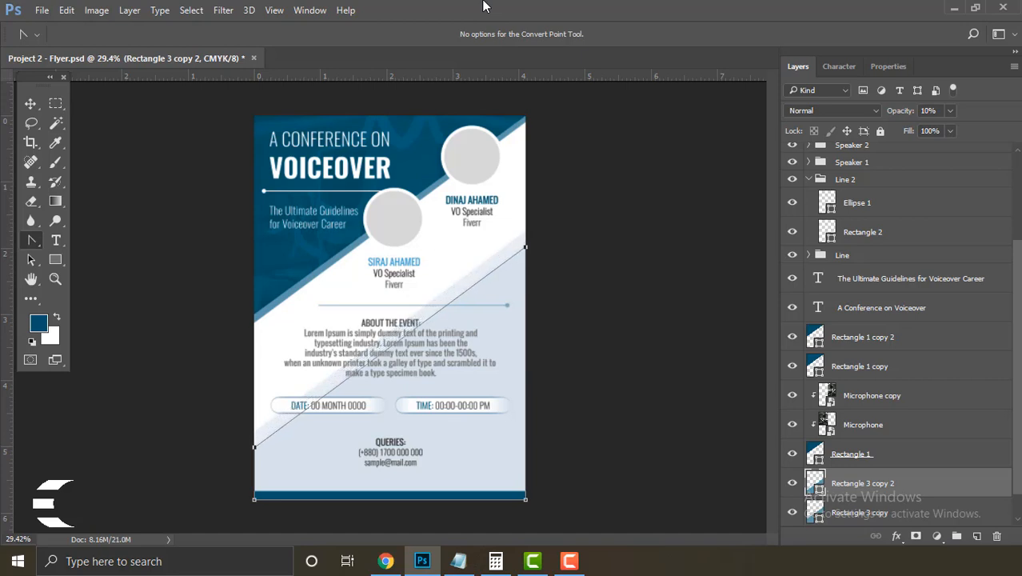
key("shift+Down")
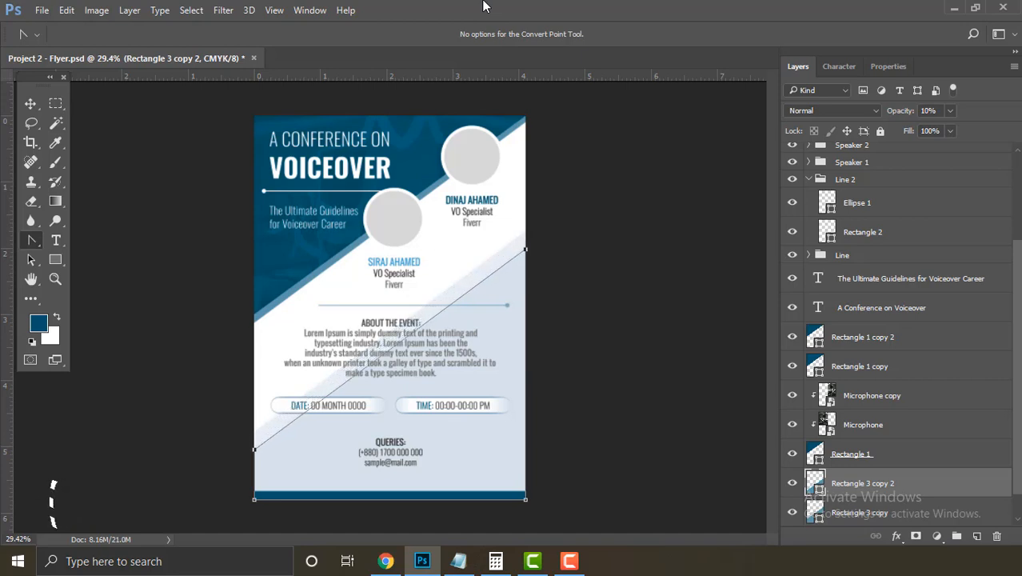
key("Return")
Step: Duplicate the stripe again and lower the new copy's diagonal edge
right_click(931, 485)
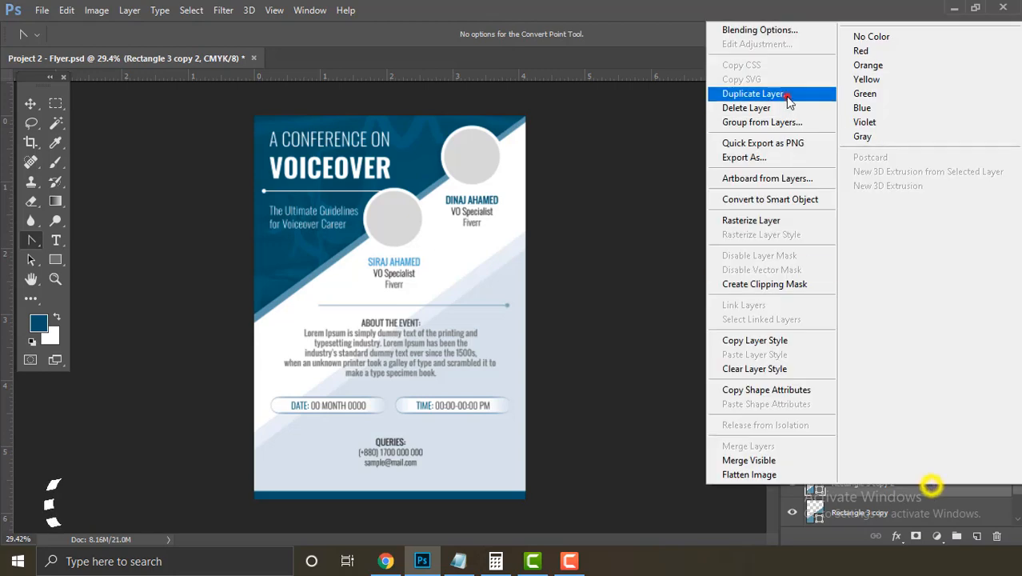
left_click(786, 96)
left_click(654, 166)
left_click(254, 450)
left_click(525, 252, "shift")
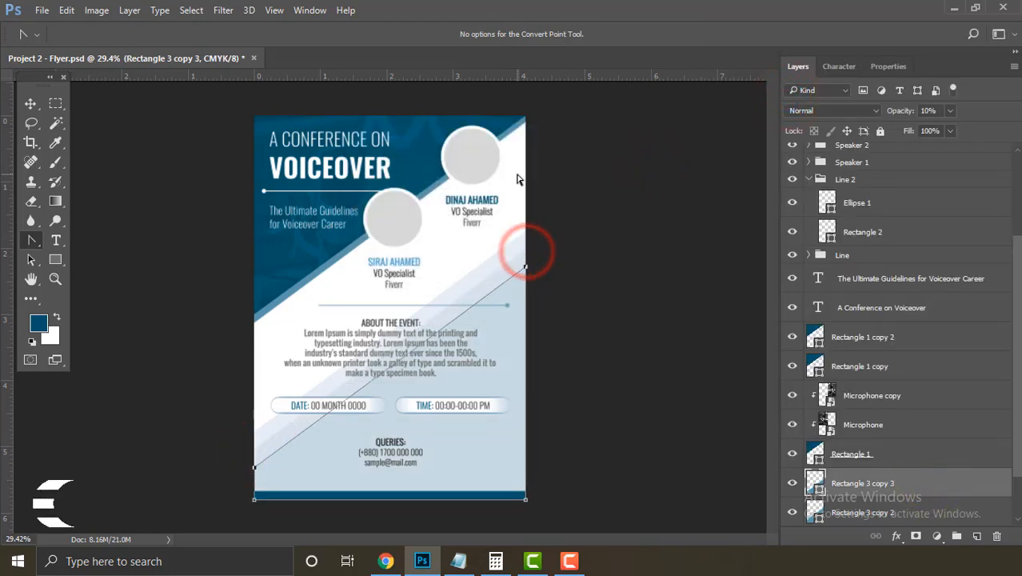
key("Return")
Step: Add one more duplicate stripe with a lower diagonal edge, then deselect all layers
right_click(896, 477)
left_click(794, 87)
left_click(644, 167)
left_click(254, 479)
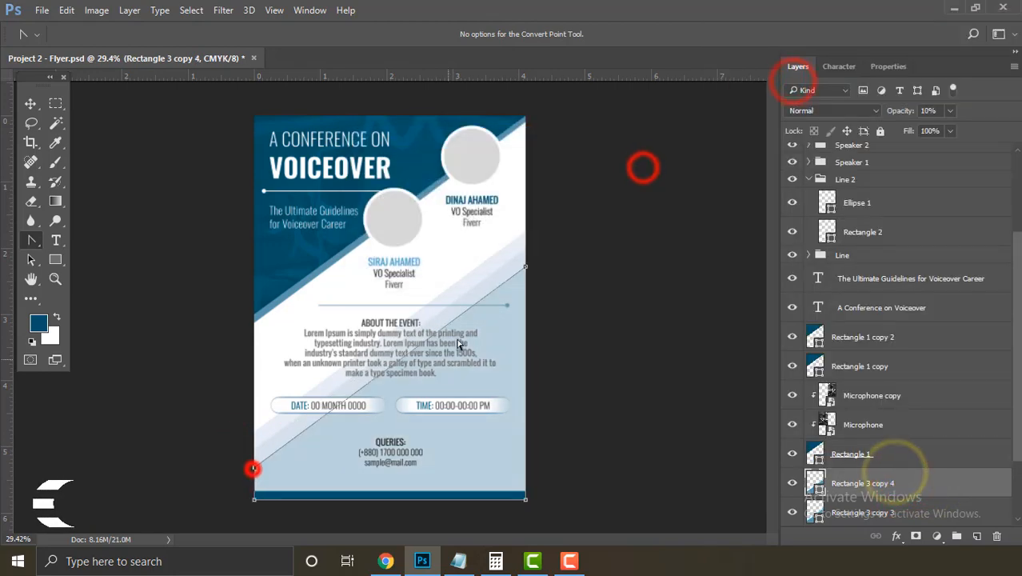
left_click(525, 276, "shift")
key("Return")
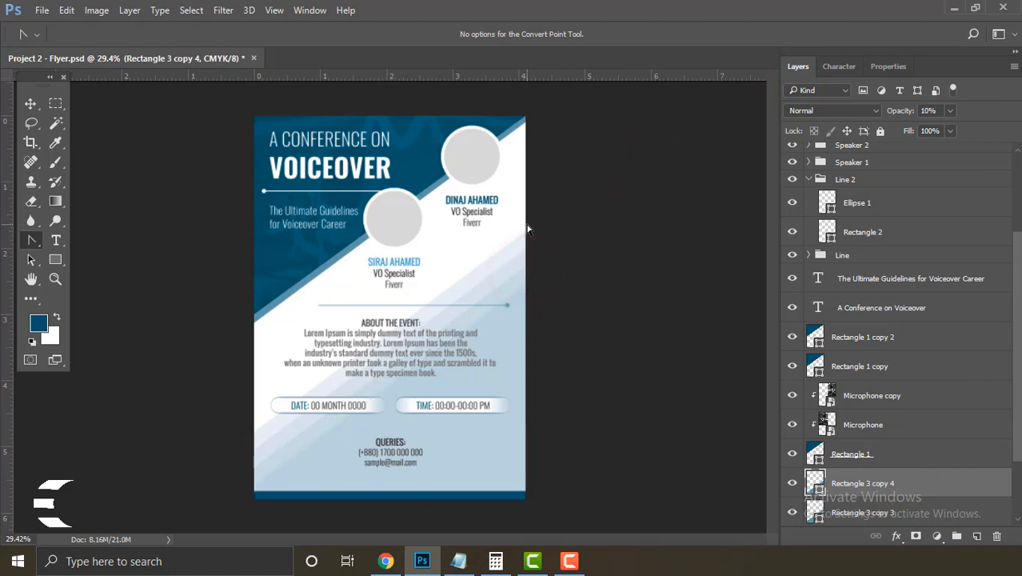
key("v")
left_click(594, 423)
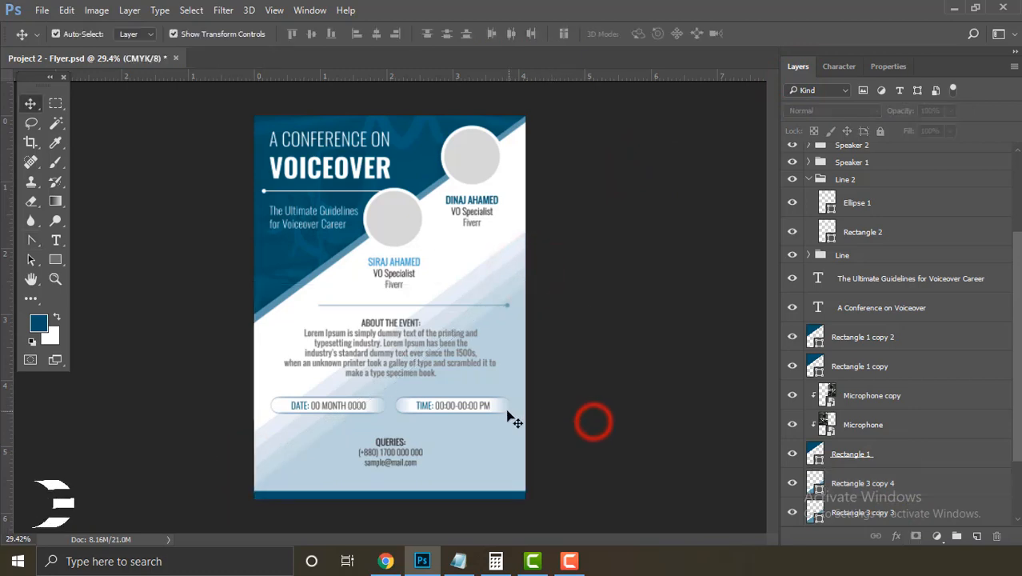
Step: Select the date pill and time pill together and set their opacity to 50%
left_click(460, 426, "ctrl")
left_click(386, 428, "ctrl")
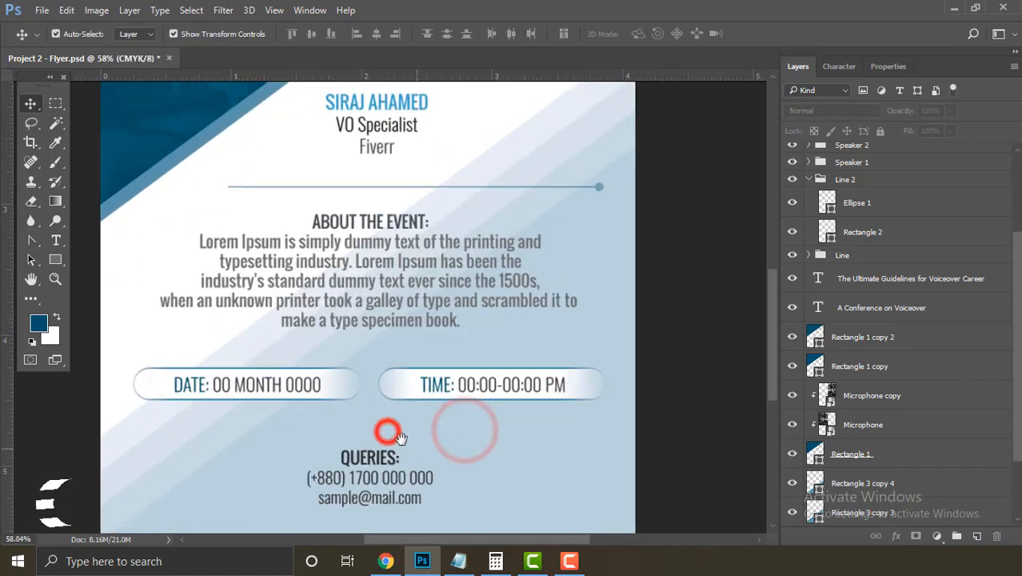
left_click(341, 392)
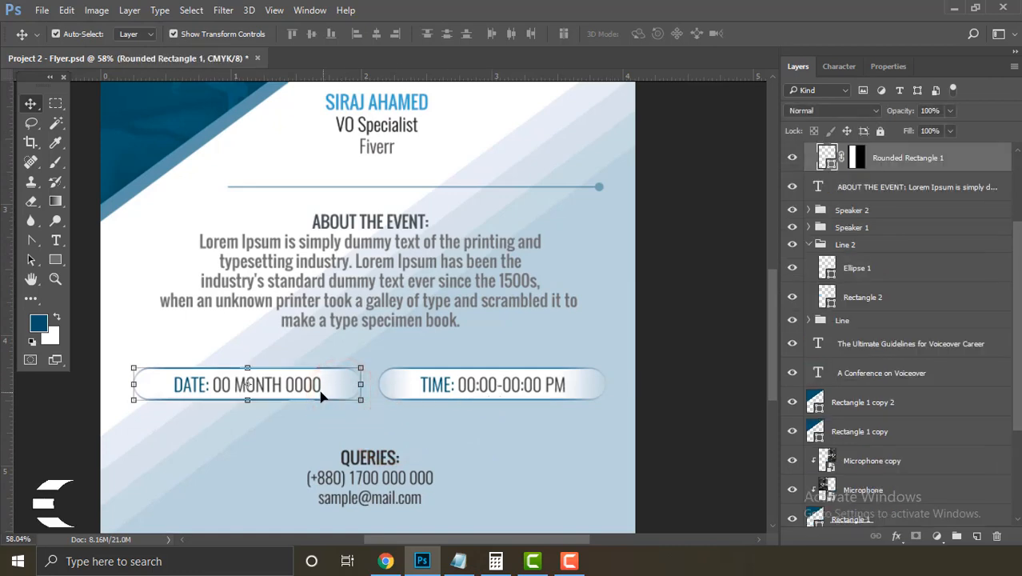
left_click(675, 399)
left_click(536, 400, "ctrl+alt")
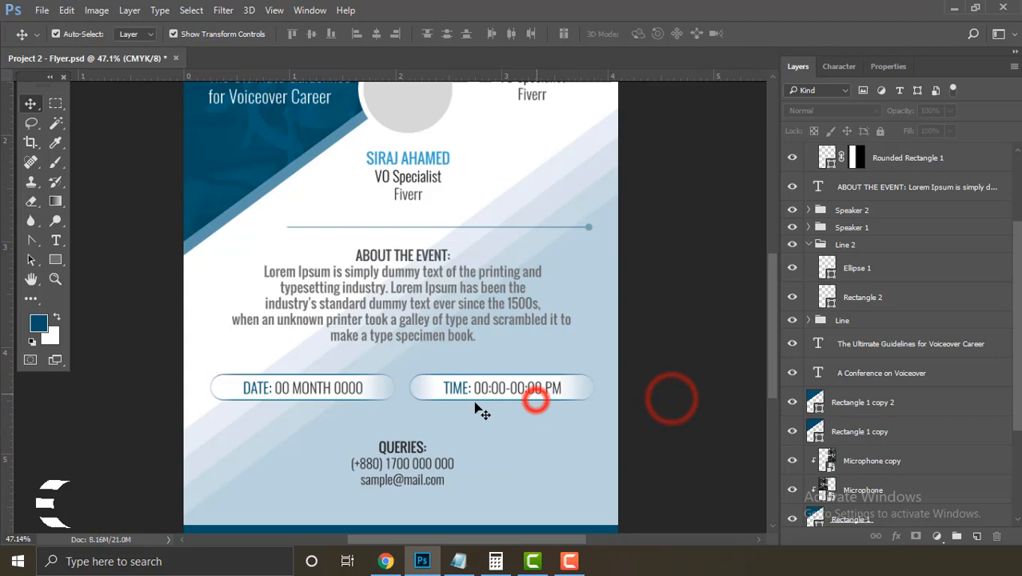
left_click(383, 401)
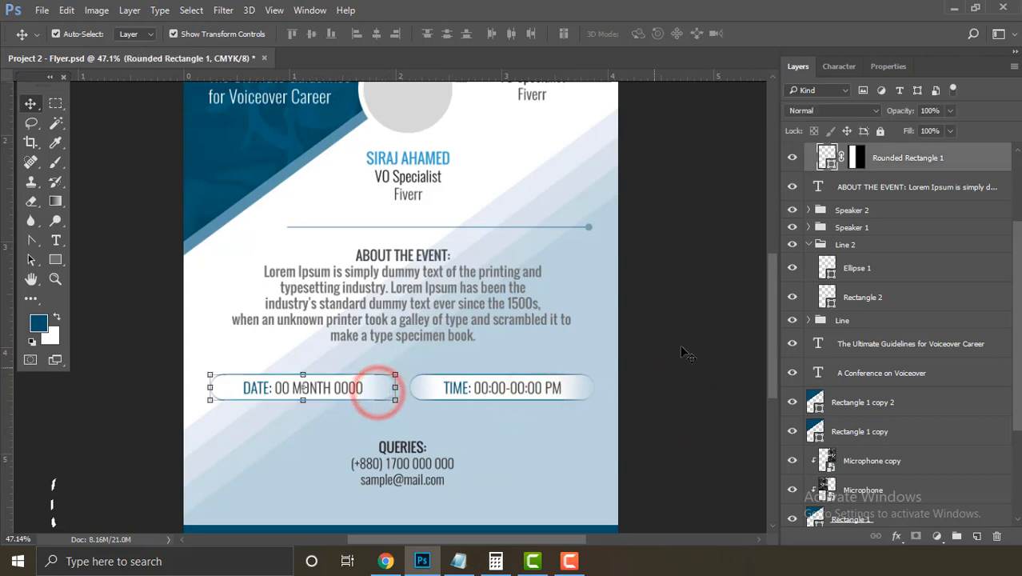
left_click(589, 397, "shift")
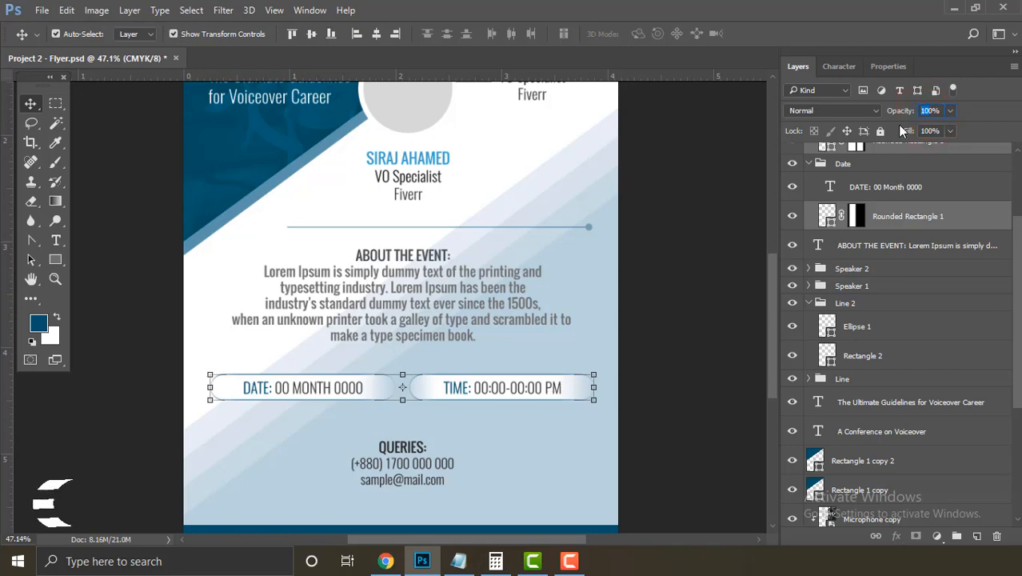
type("50")
key("Return")
left_click(650, 353)
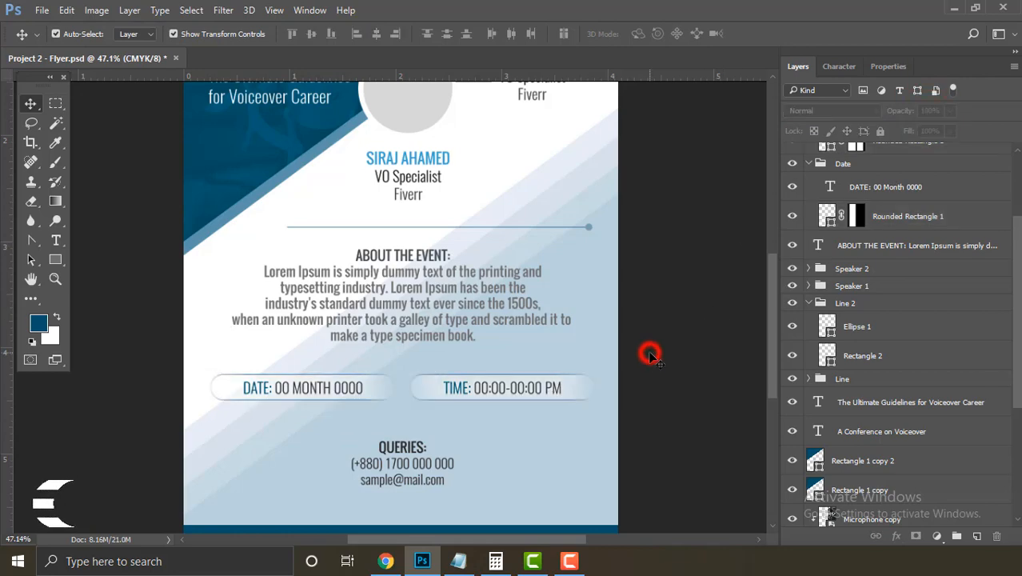
left_click_drag(536, 420, 505, 398)
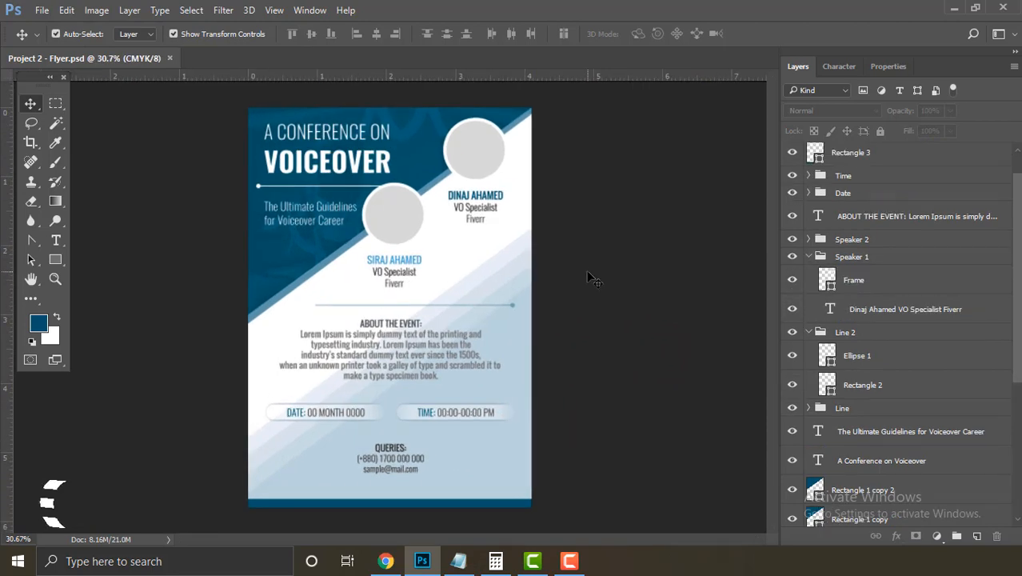
Step: Place the speaker photo embedded above the Frame layer and move it toward the upper circle
left_click(491, 166)
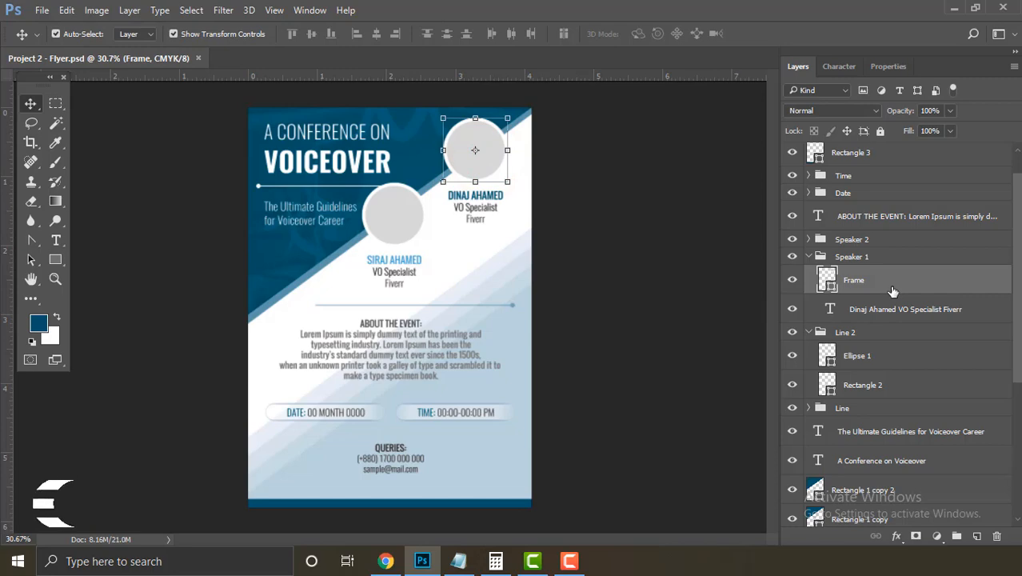
left_click(40, 10)
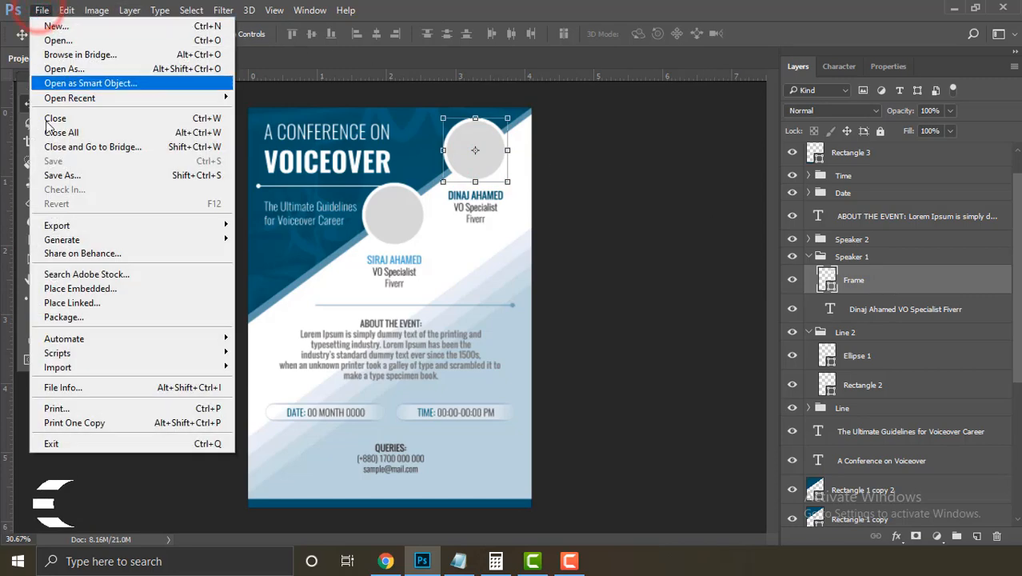
left_click(105, 284)
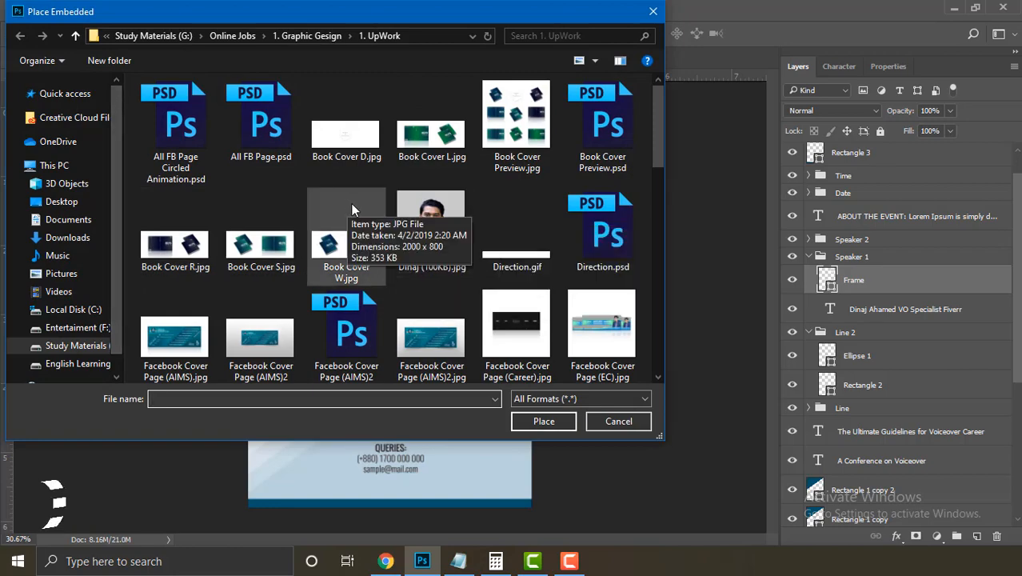
scroll(422, 230, "down", 3)
scroll(425, 223, "up", 3)
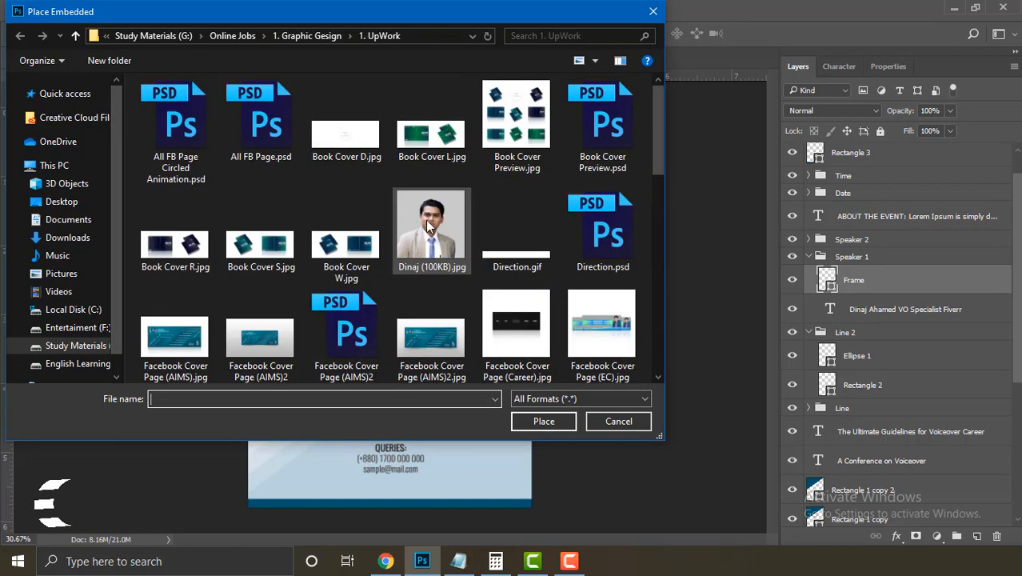
double_click(433, 226)
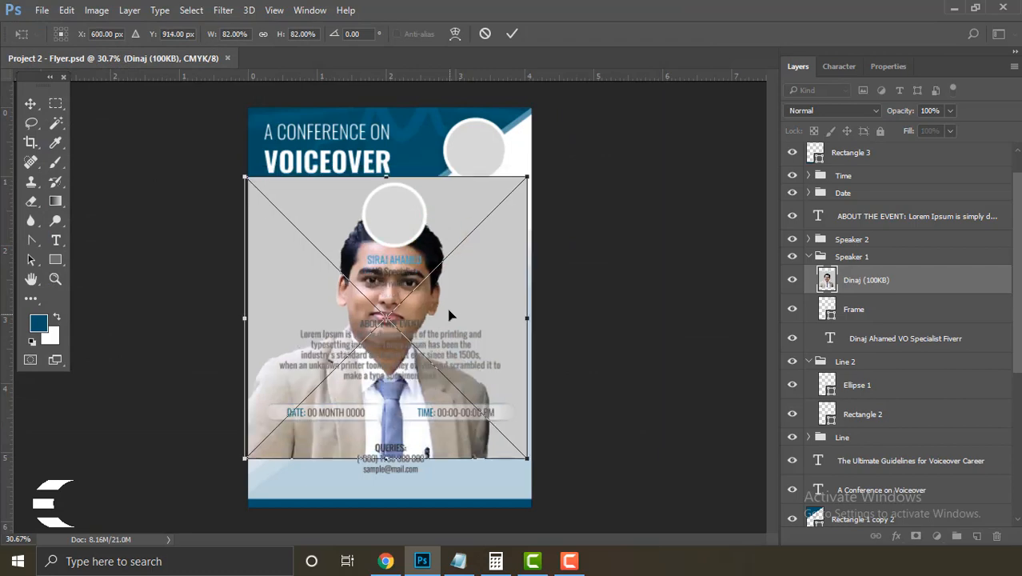
left_click_drag(452, 310, 534, 157)
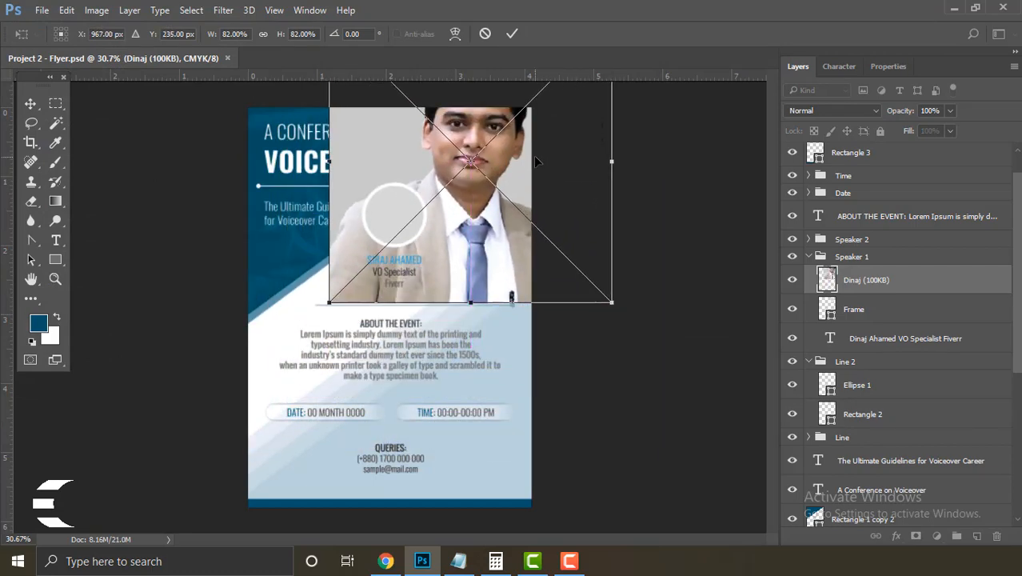
left_click(513, 35)
left_click(912, 280, "ctrl")
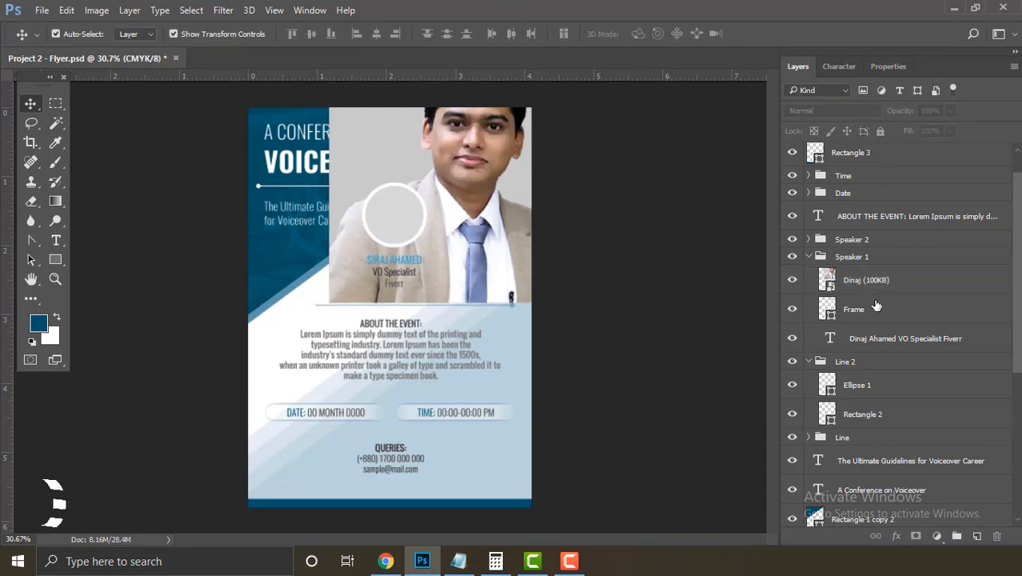
Step: Clip the photo to the upper circle frame, then shrink and centre it inside
right_click(923, 281)
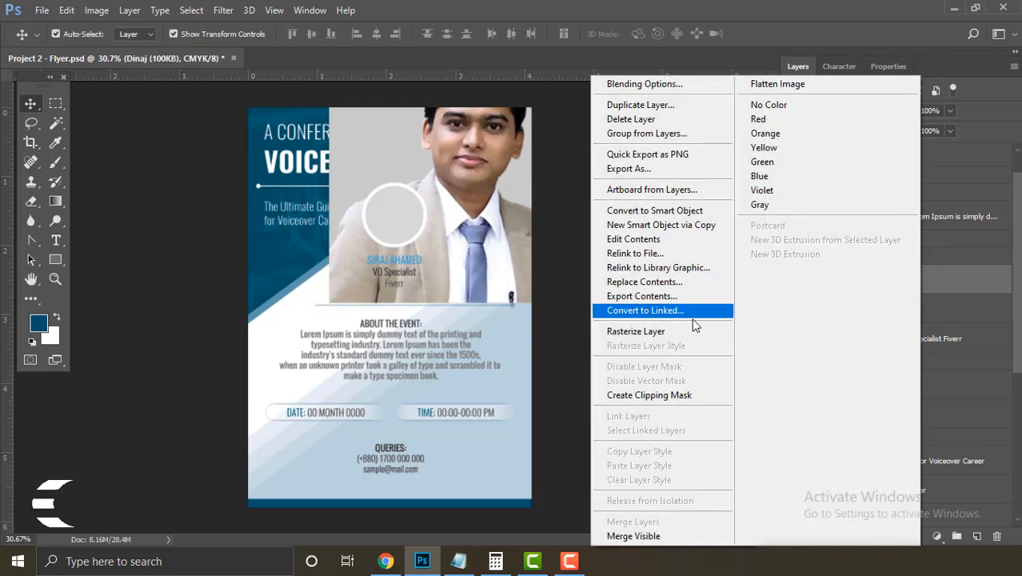
left_click(699, 395)
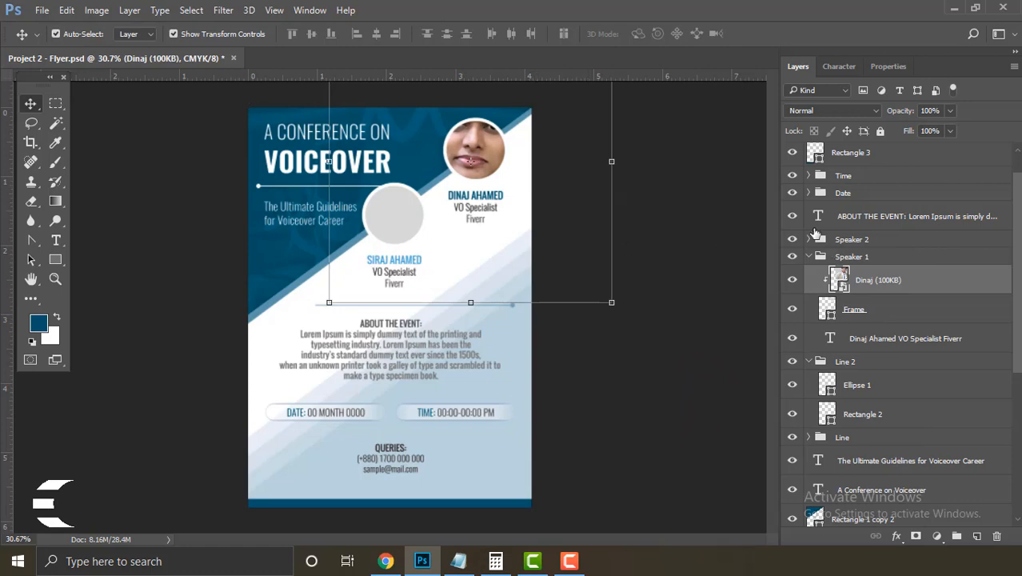
left_click(66, 10)
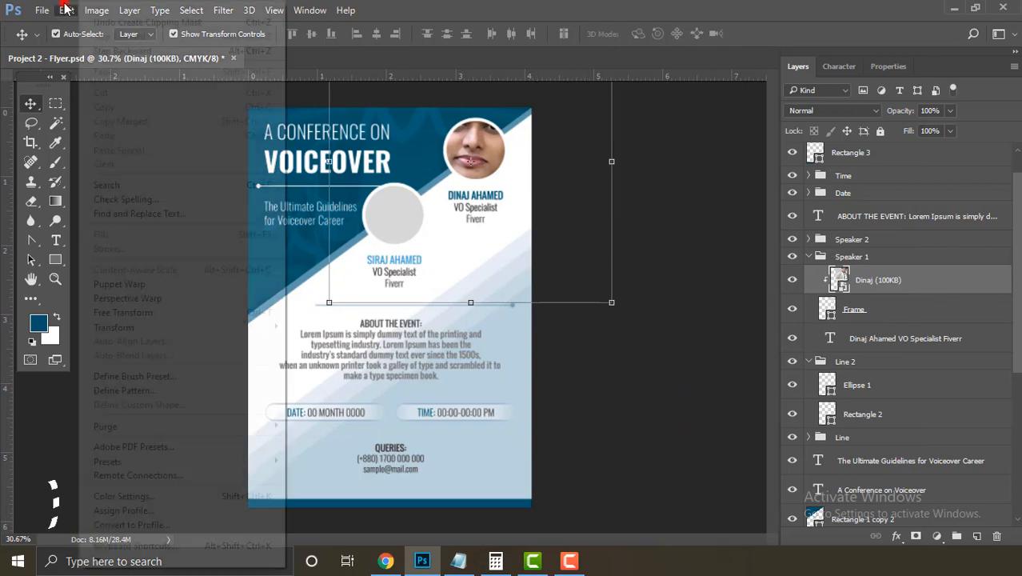
left_click(203, 310)
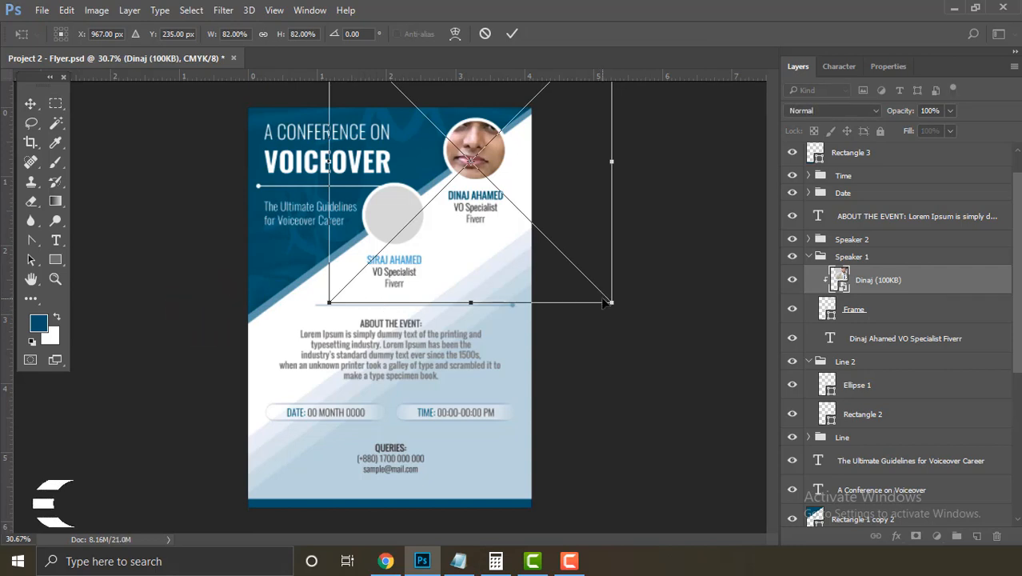
left_click_drag(612, 303, 494, 189)
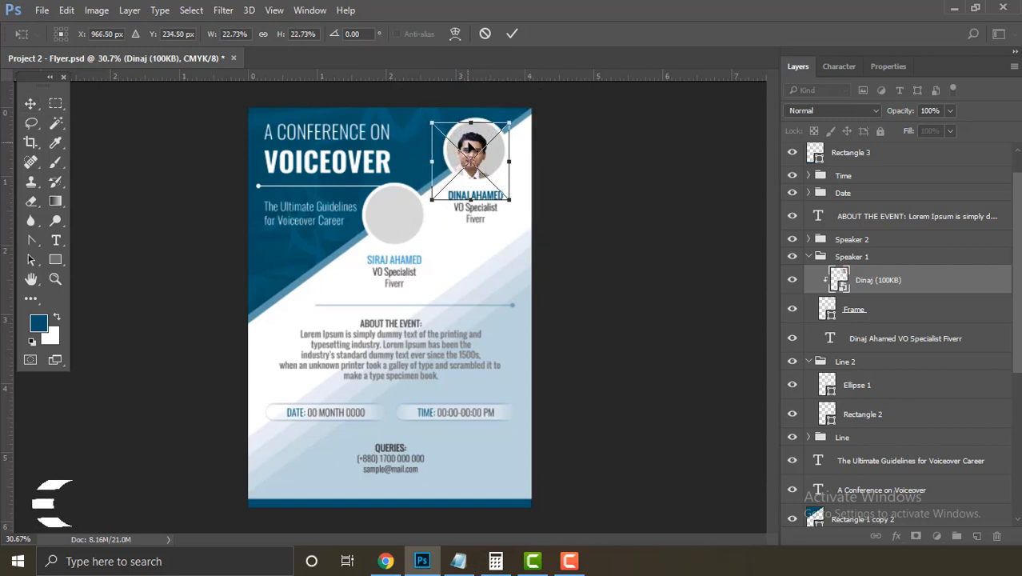
left_click_drag(472, 144, 476, 138)
key("Return")
left_click(668, 276)
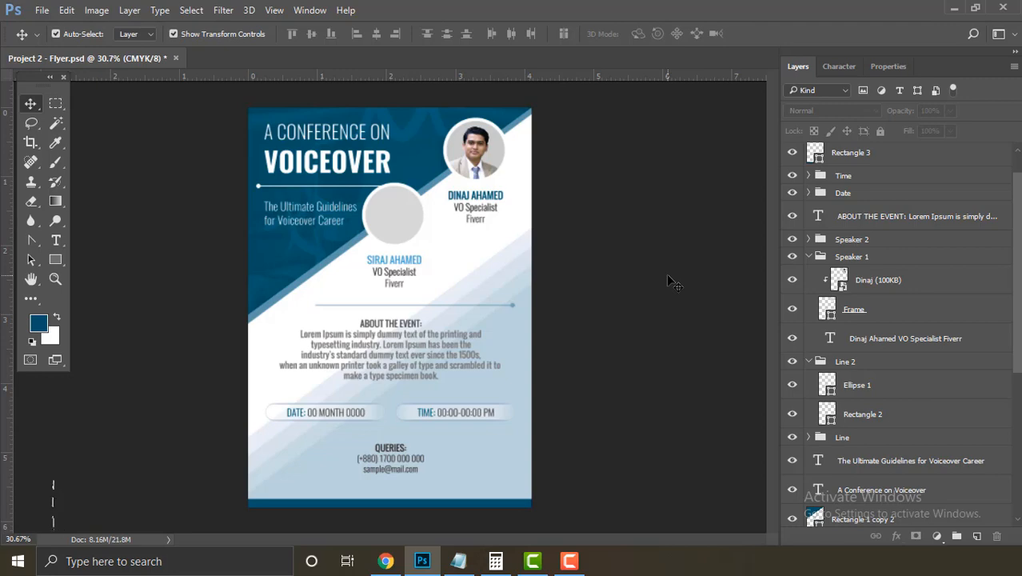
Step: Save the flyer
left_click(662, 269)
left_click(41, 10)
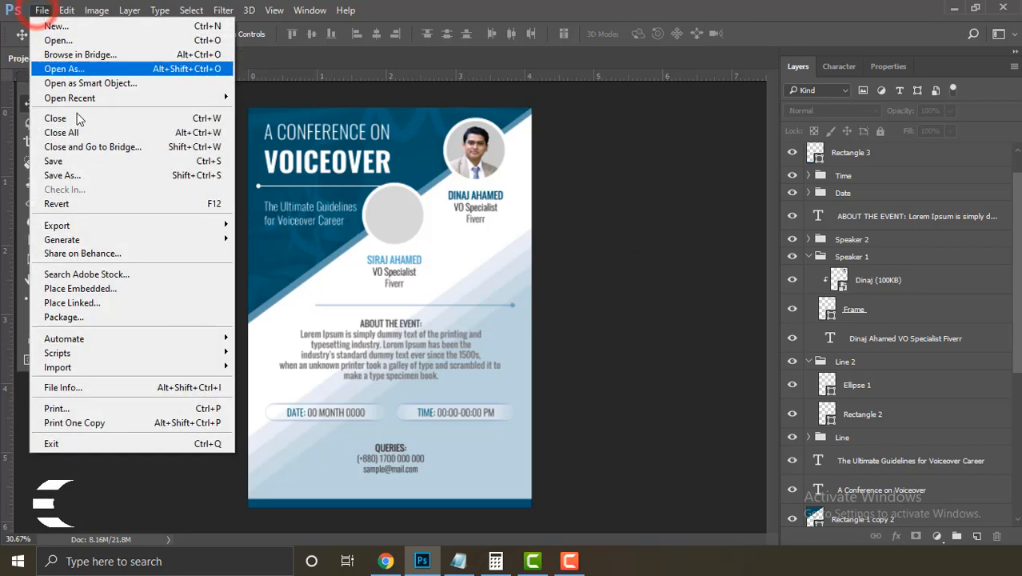
left_click(94, 156)
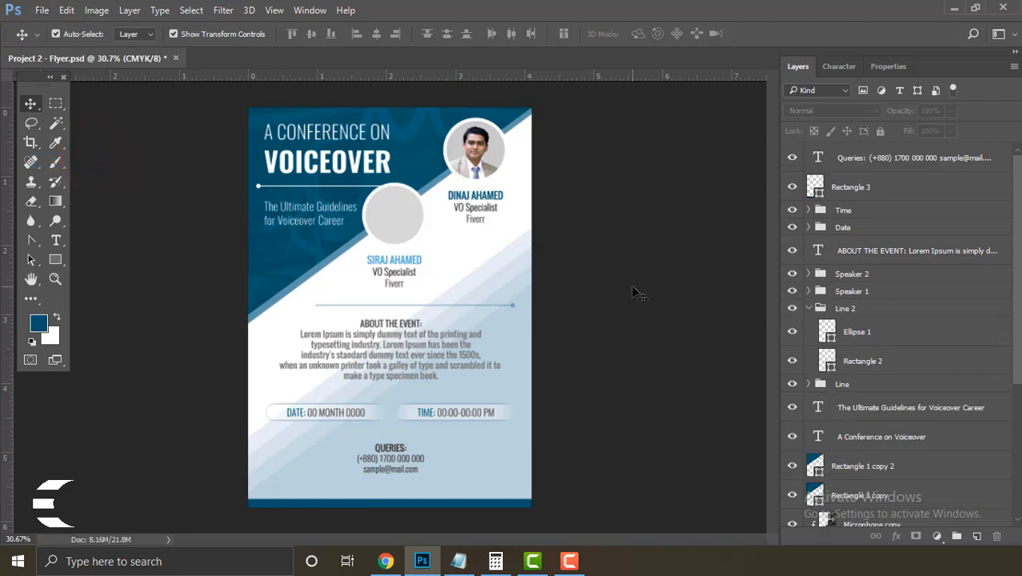
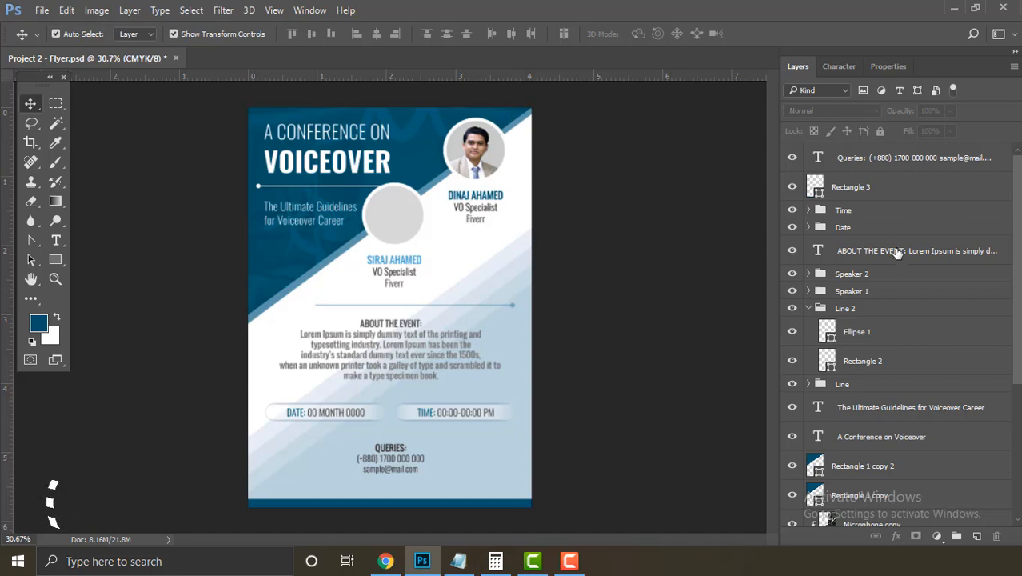
Step: Save the latest changes to Project 2 - Flyer.psd with Ctrl+S
left_click(668, 294)
key("ctrl+s")
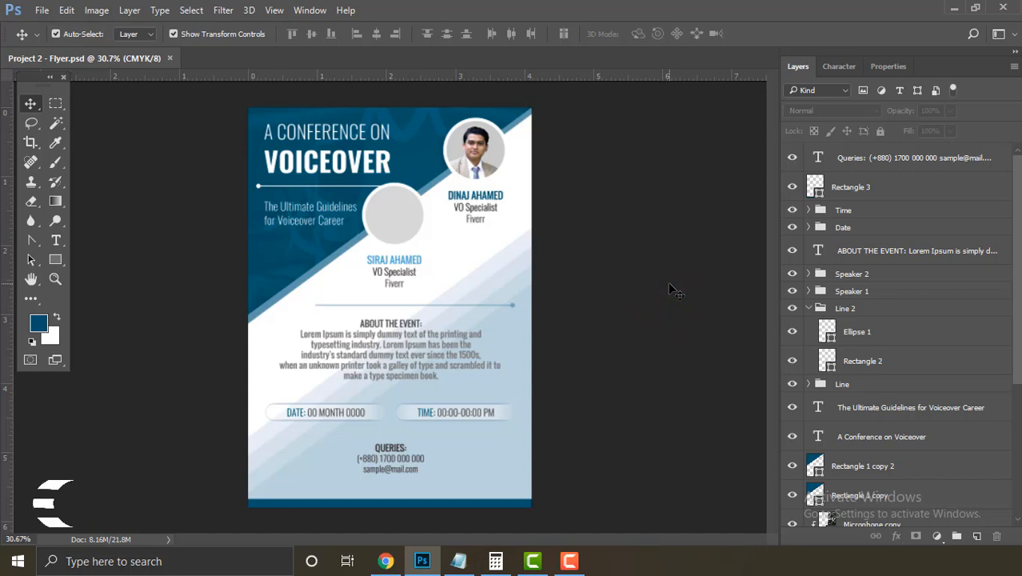
left_click(42, 9)
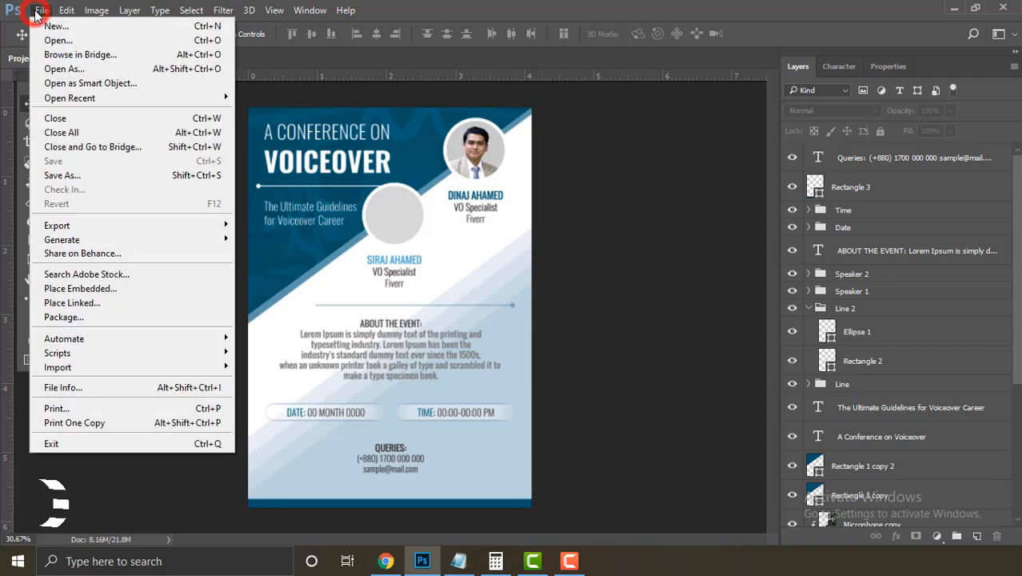
Step: Save a web copy of the flyer as a Maximum-quality JPEG, Project-2---Flyer.jpg, on the Desktop
left_click(166, 226)
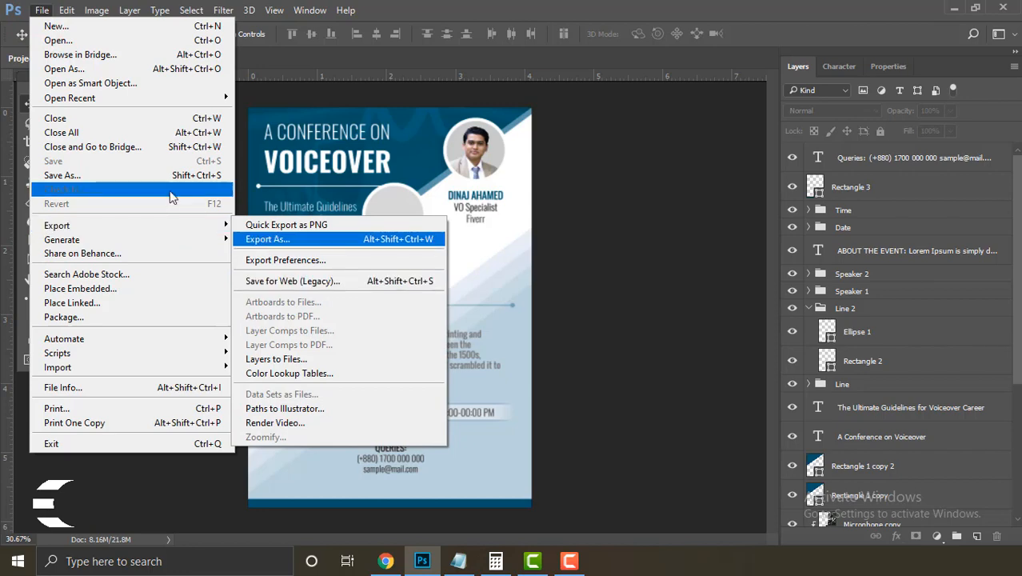
mouse_move(227, 227)
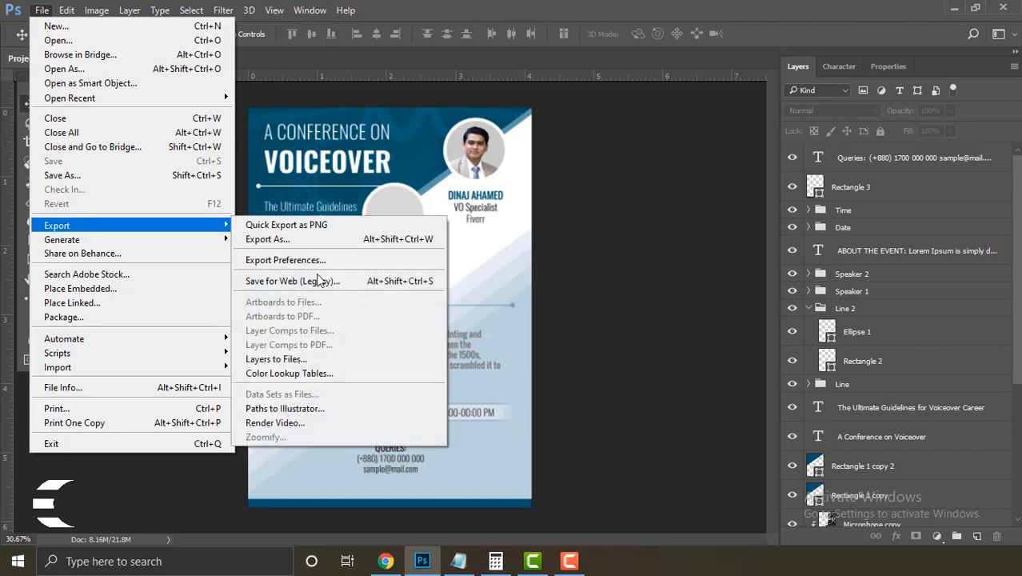
left_click(327, 284)
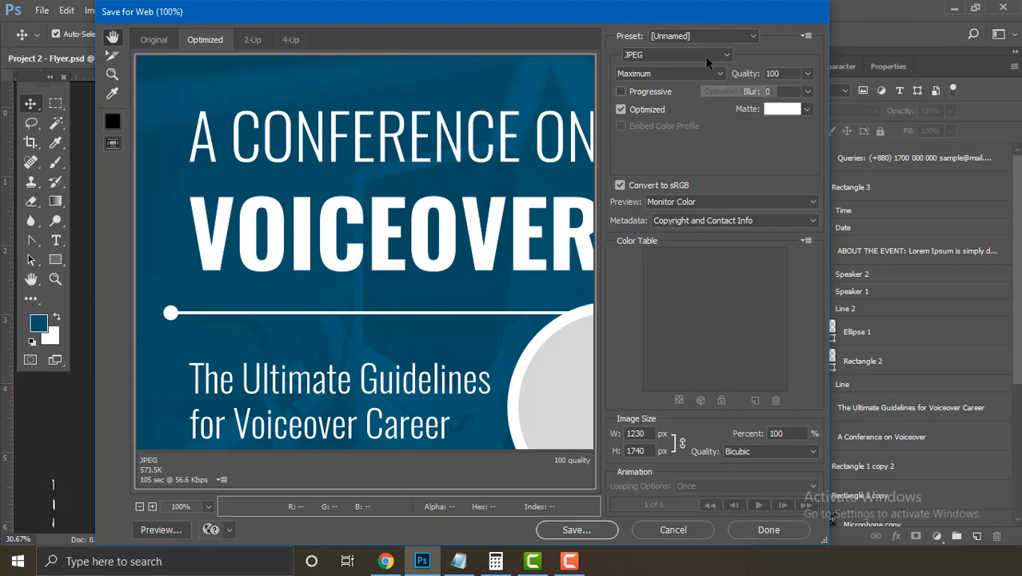
left_click(708, 73)
left_click(710, 76)
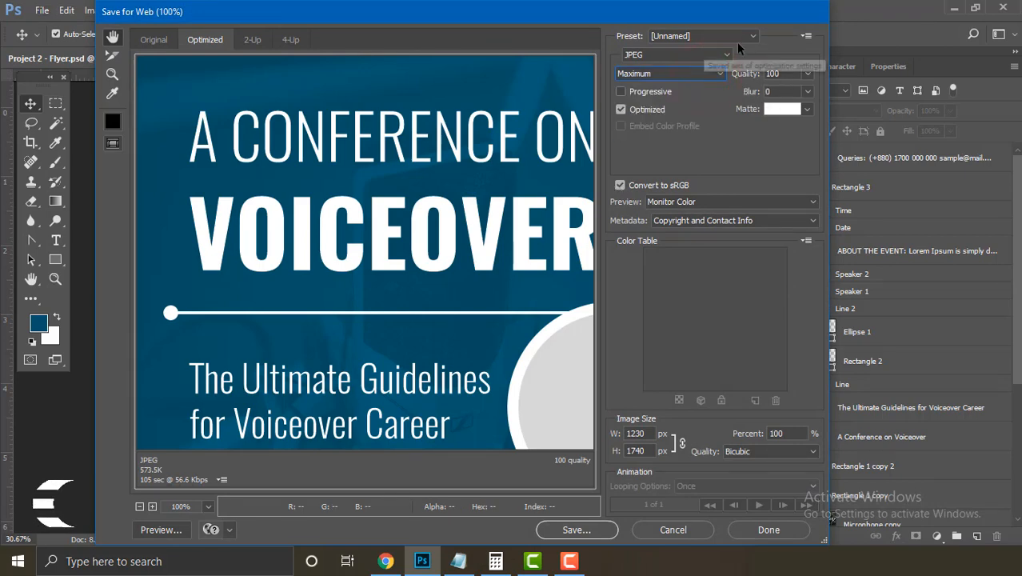
left_click(582, 532)
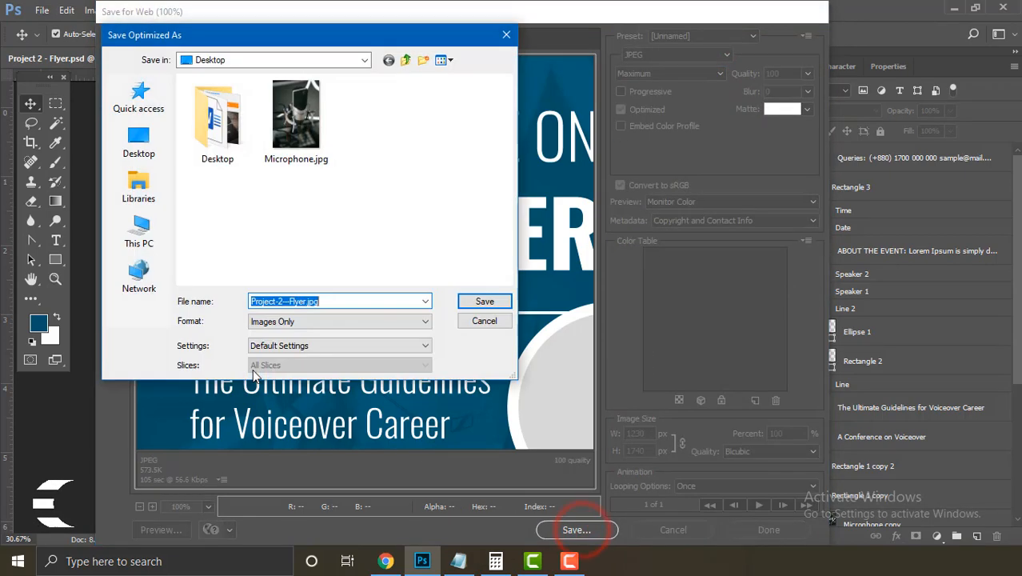
left_click(153, 157)
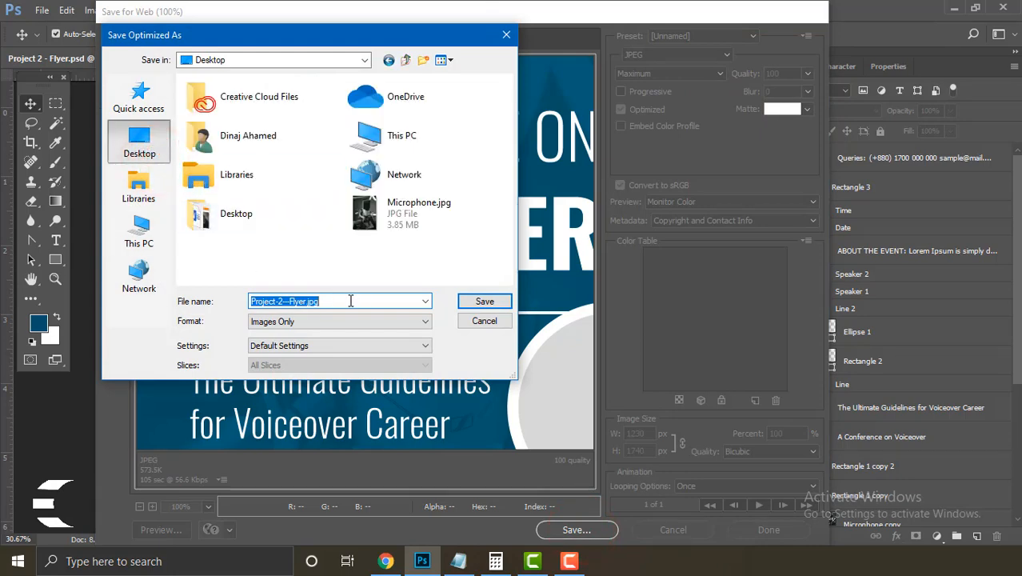
left_click(488, 303)
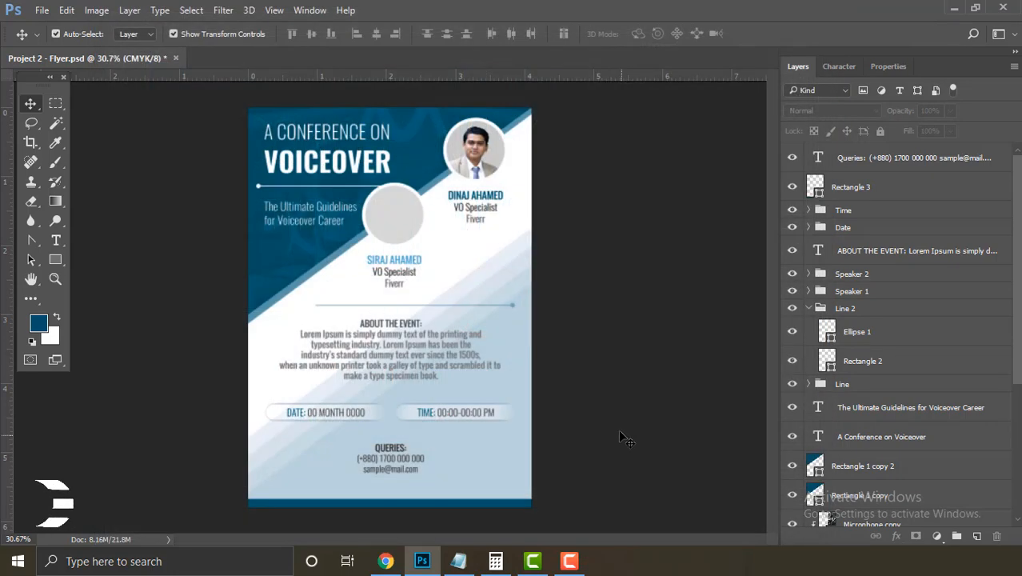
left_click(620, 432)
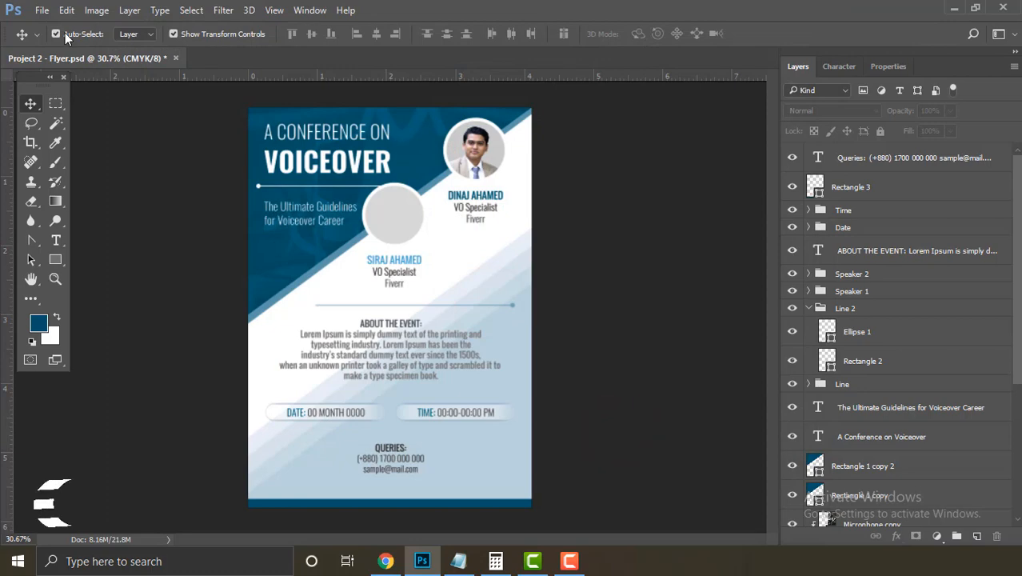
Step: Save the flyer document and close its tab
left_click(41, 9)
left_click(80, 159)
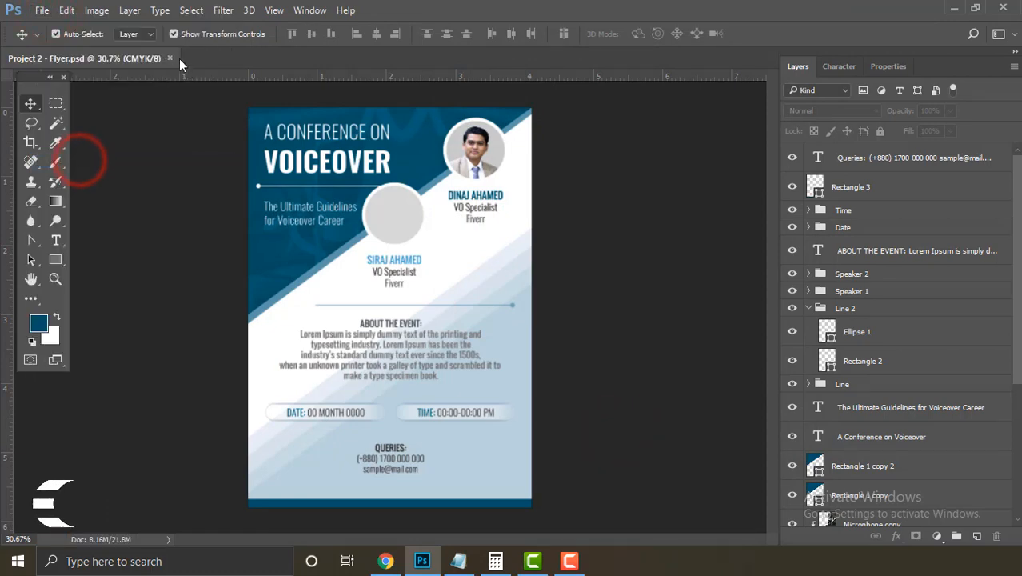
left_click(171, 58)
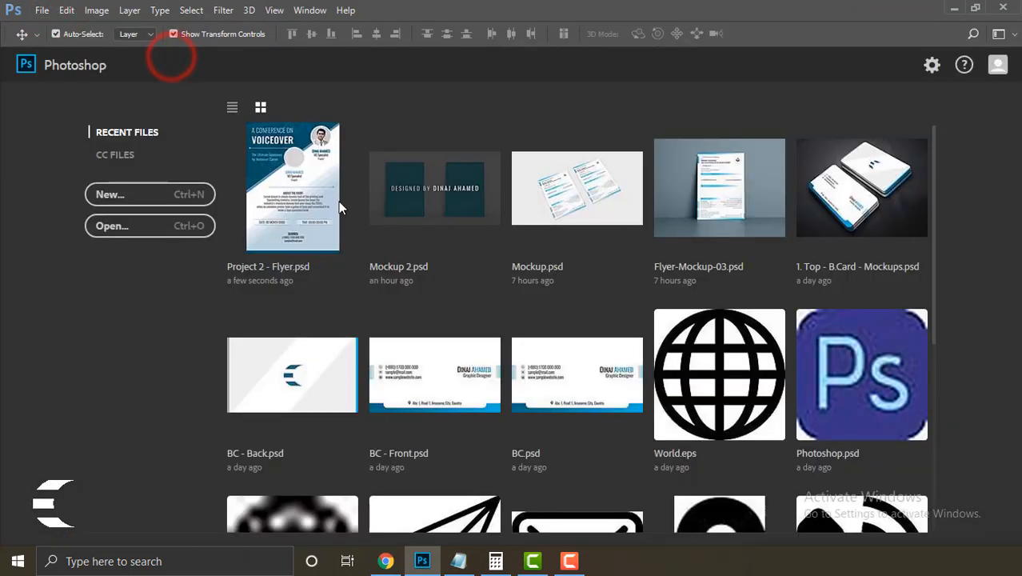
Step: Open Mockup 2.psd, hide the credit overlay layer, and open the Insert Front Here smart object
left_click(440, 194)
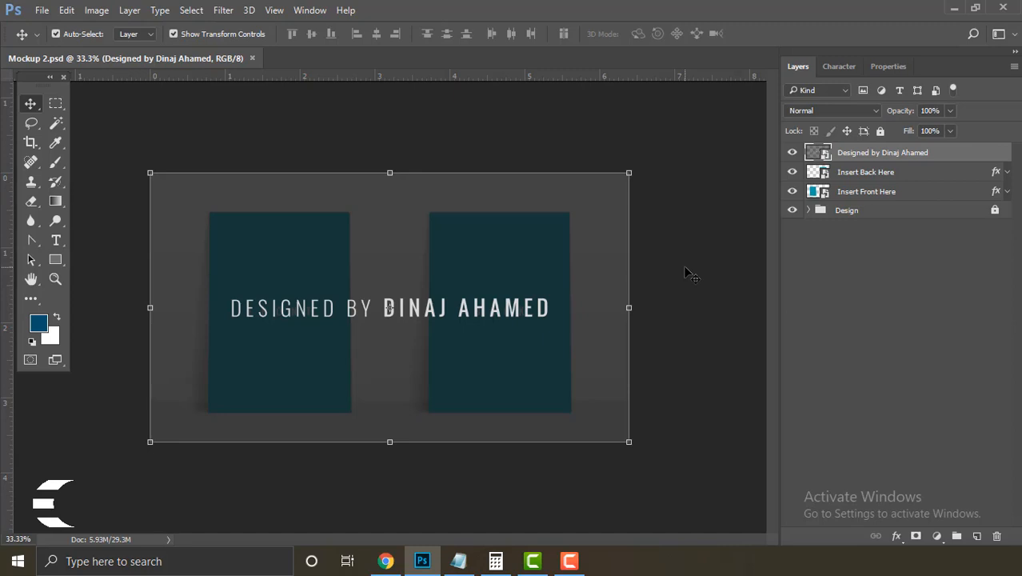
left_click(795, 156)
left_click_drag(689, 260, 629, 269)
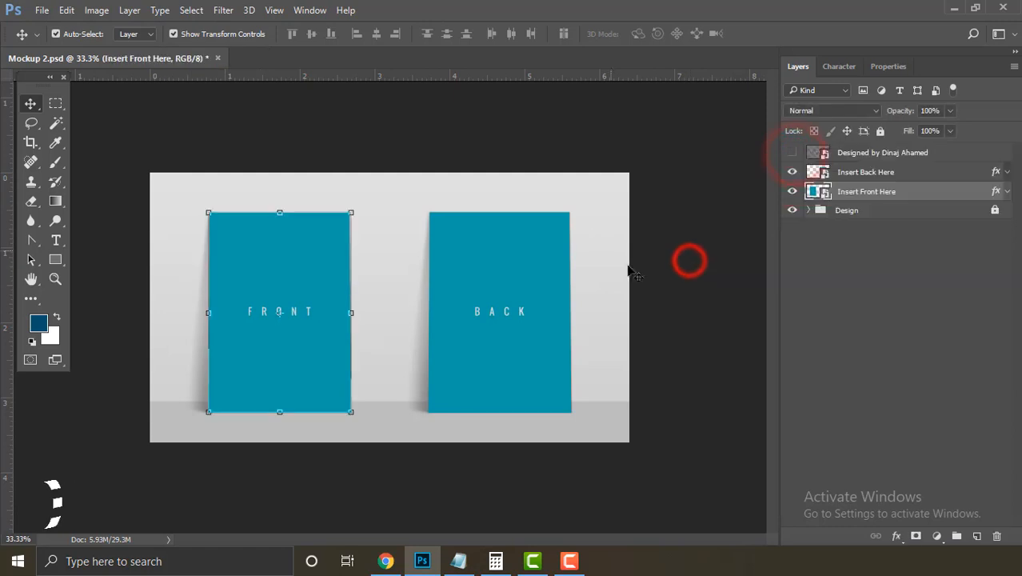
left_click(663, 278)
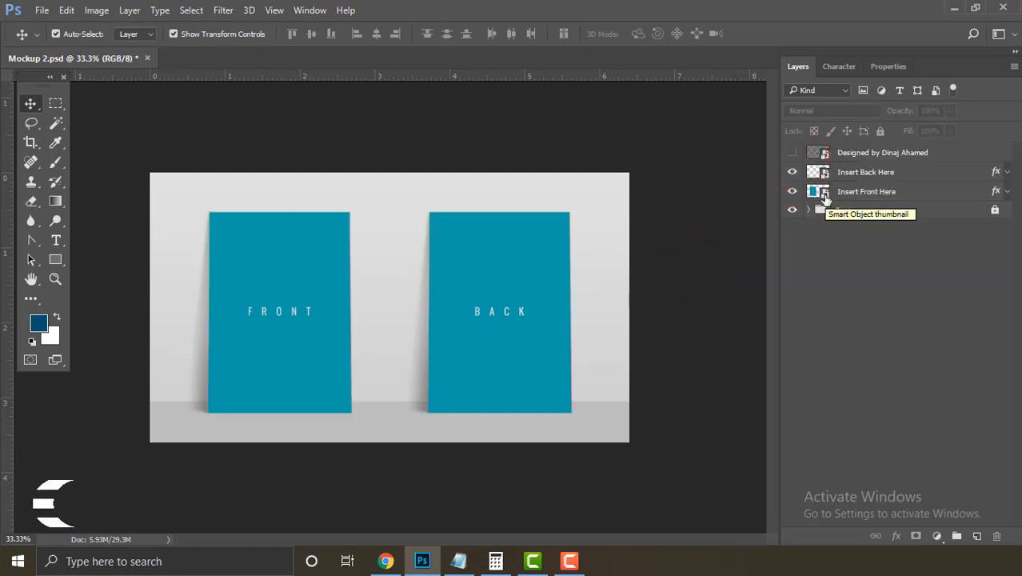
double_click(824, 194)
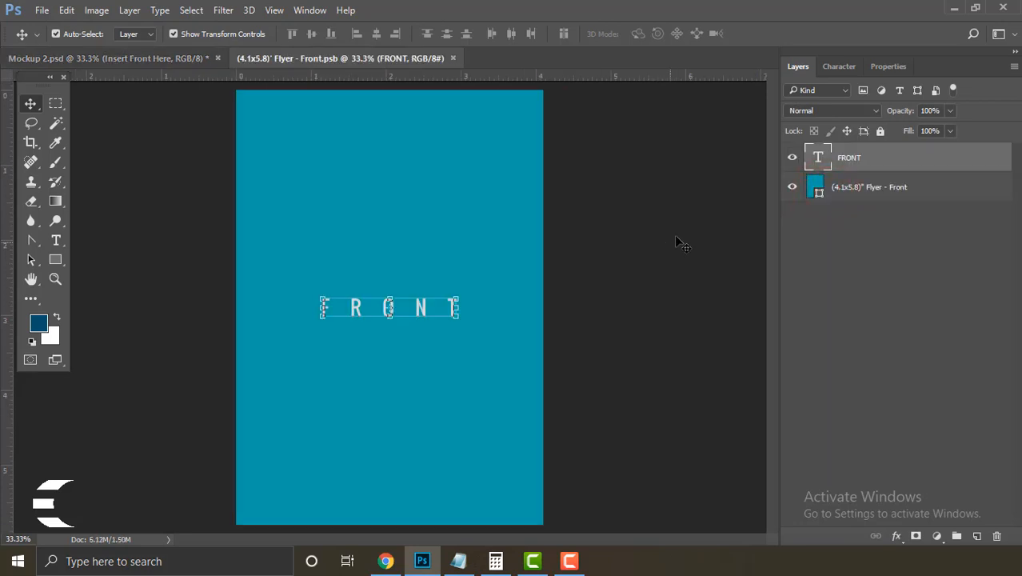
Step: Place Project-2---Flyer.jpg from the Desktop as embedded into the front smart object and commit it
left_click(842, 254)
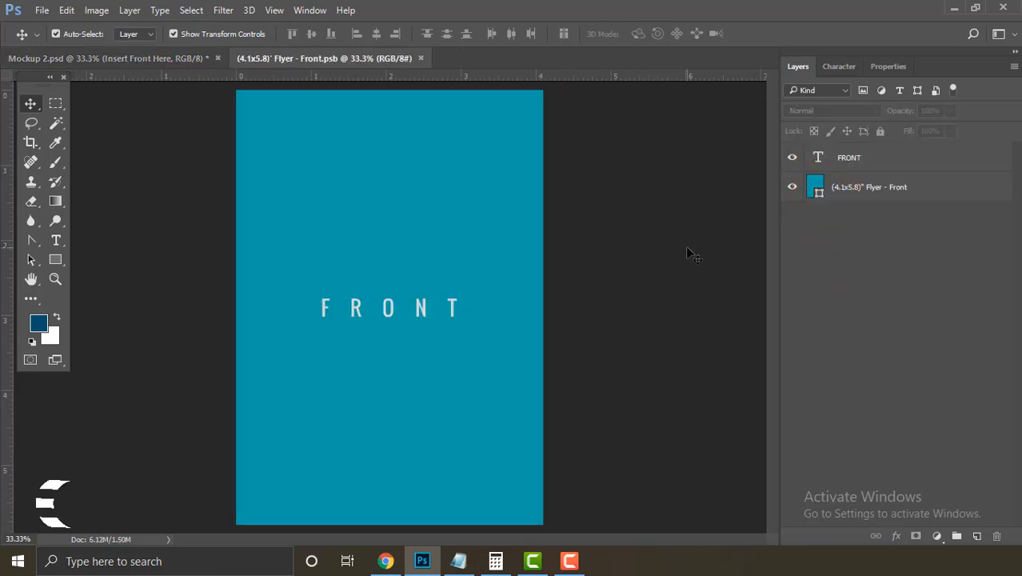
left_click(41, 11)
left_click(78, 290)
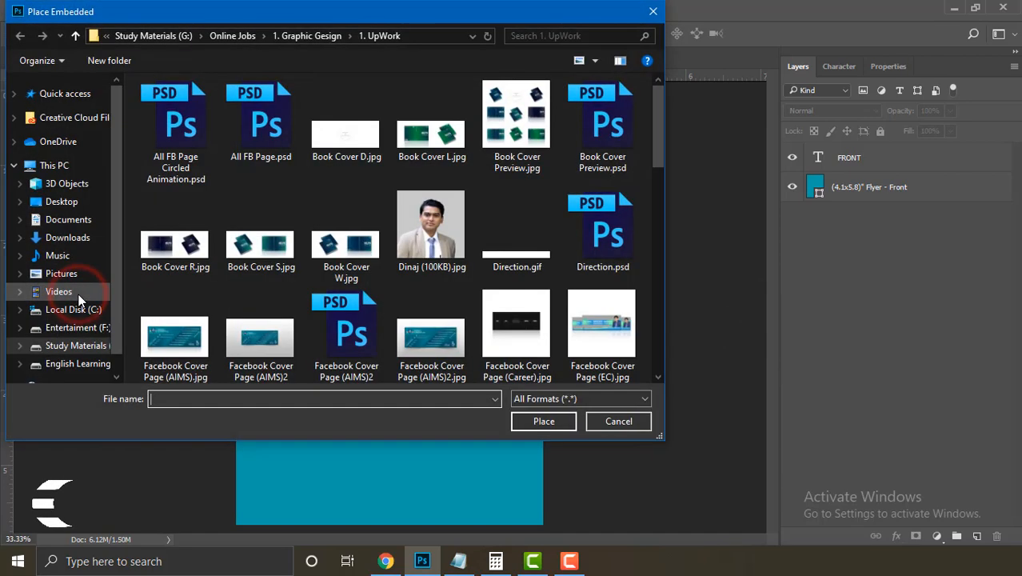
left_click(48, 202)
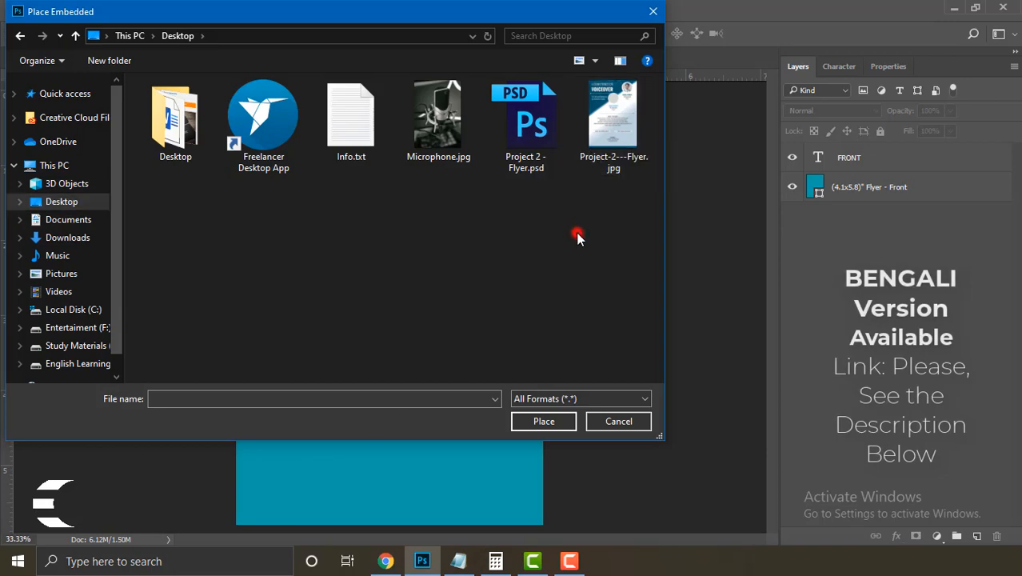
double_click(605, 112)
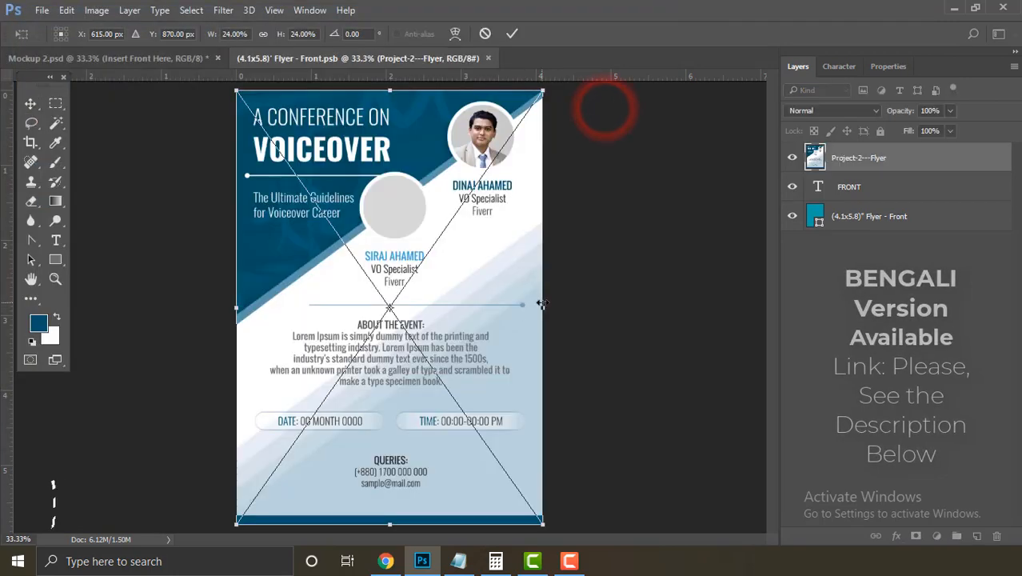
key("Return")
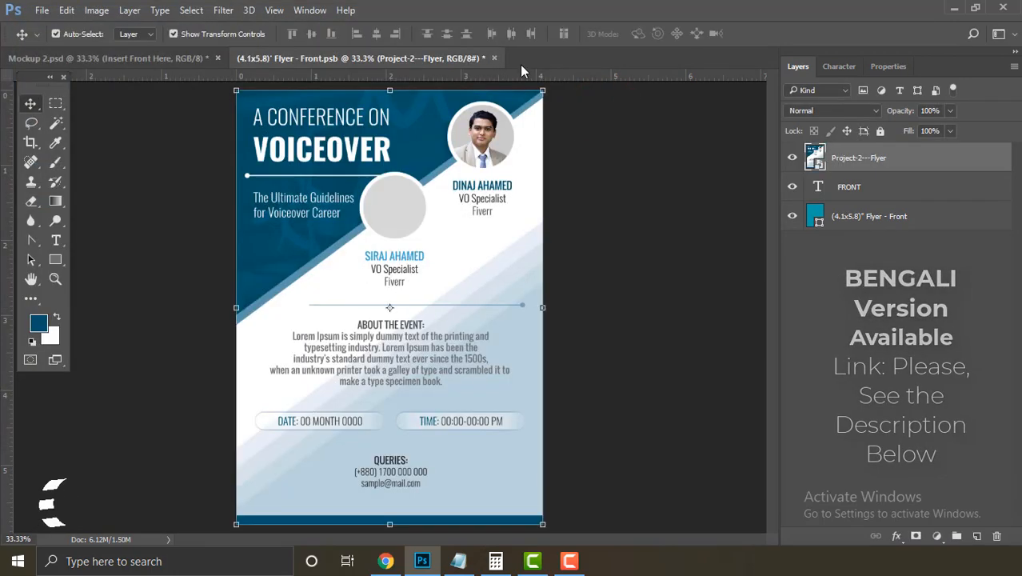
left_click(677, 221)
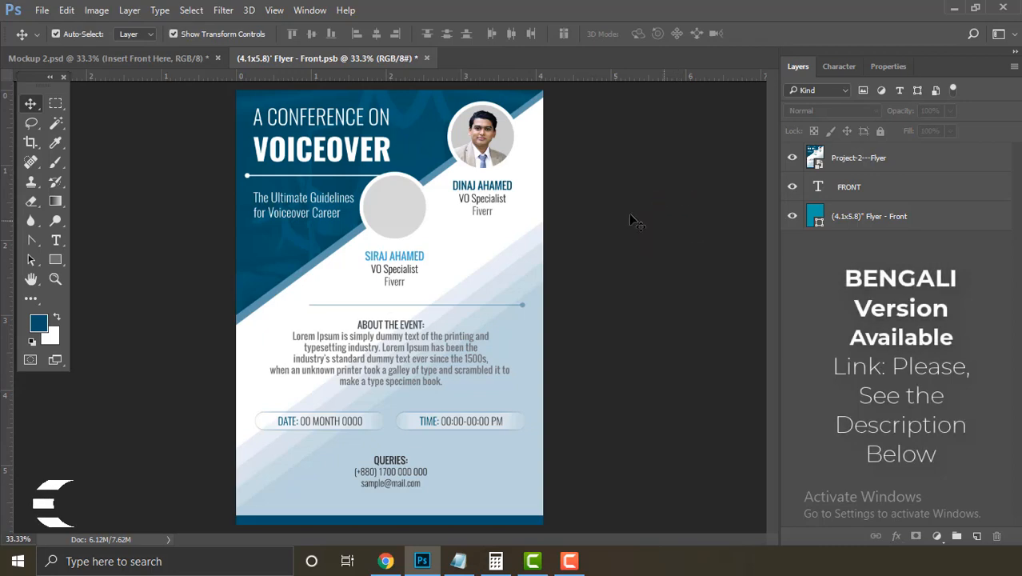
Step: Save Flyer - Front.psb and close it, returning to the mockup
left_click(41, 10)
left_click(85, 164)
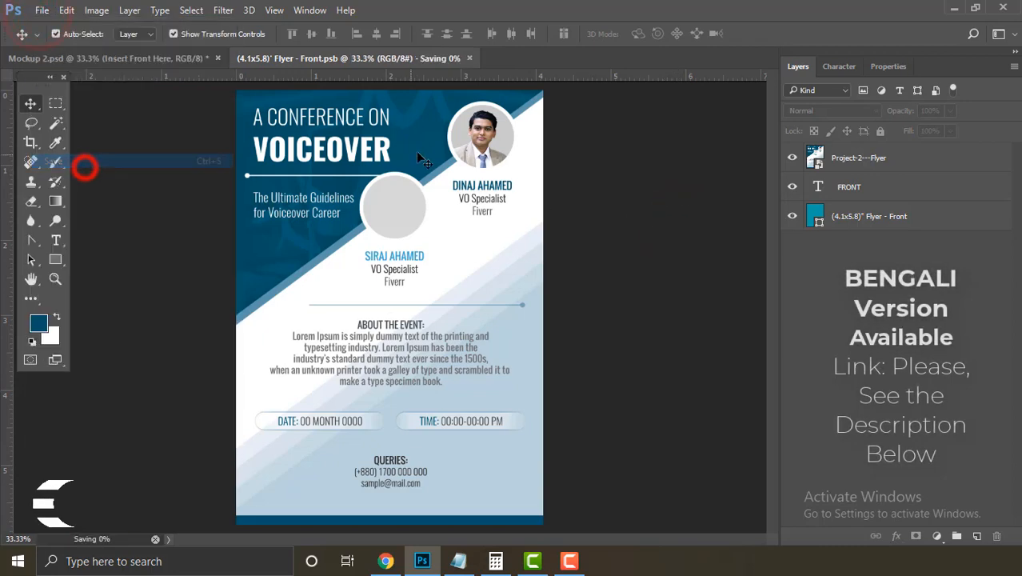
left_click(421, 57)
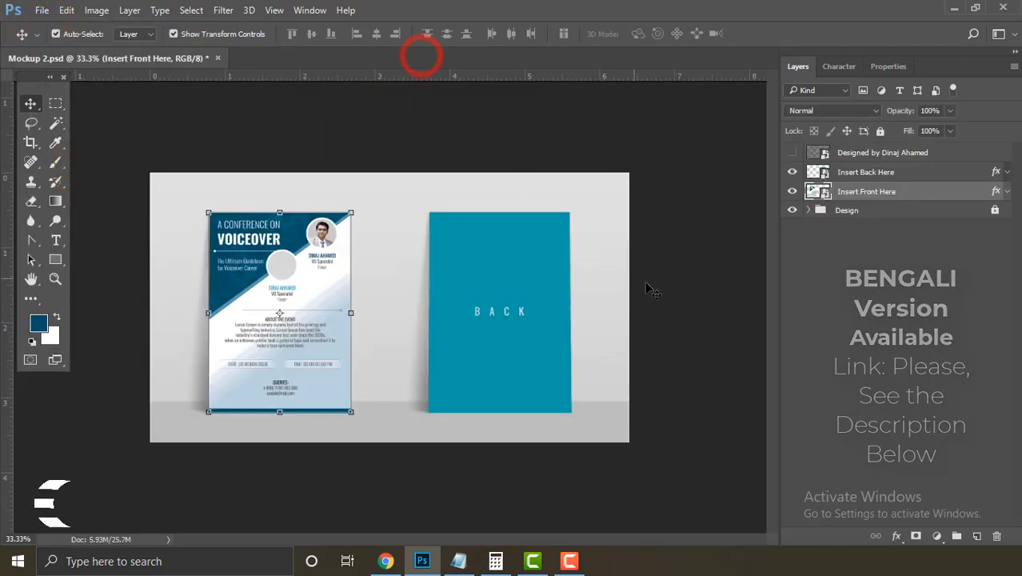
left_click(672, 294)
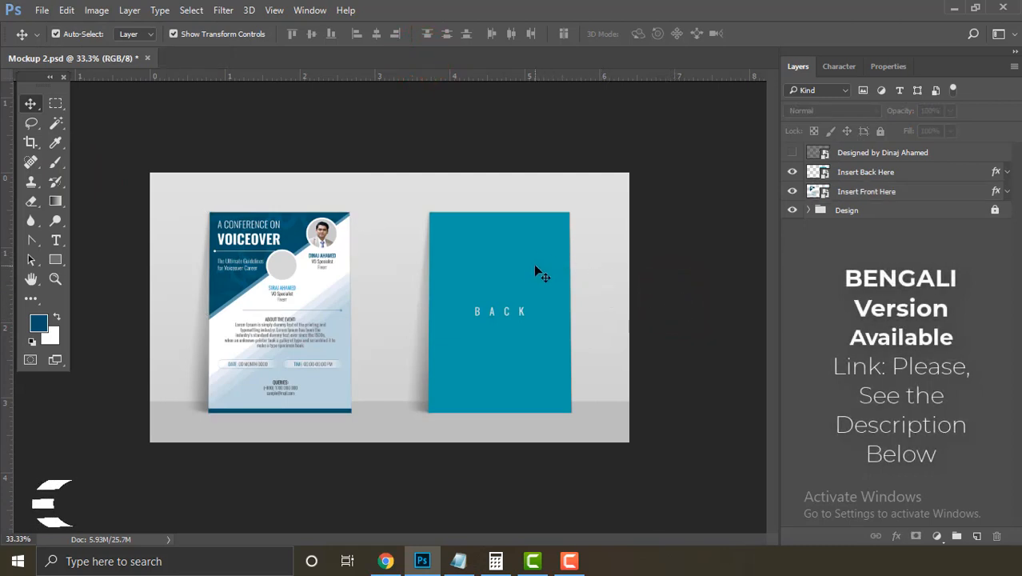
Step: Open the Insert Back Here smart object and place Project-2---Flyer.jpg embedded into it
double_click(822, 174)
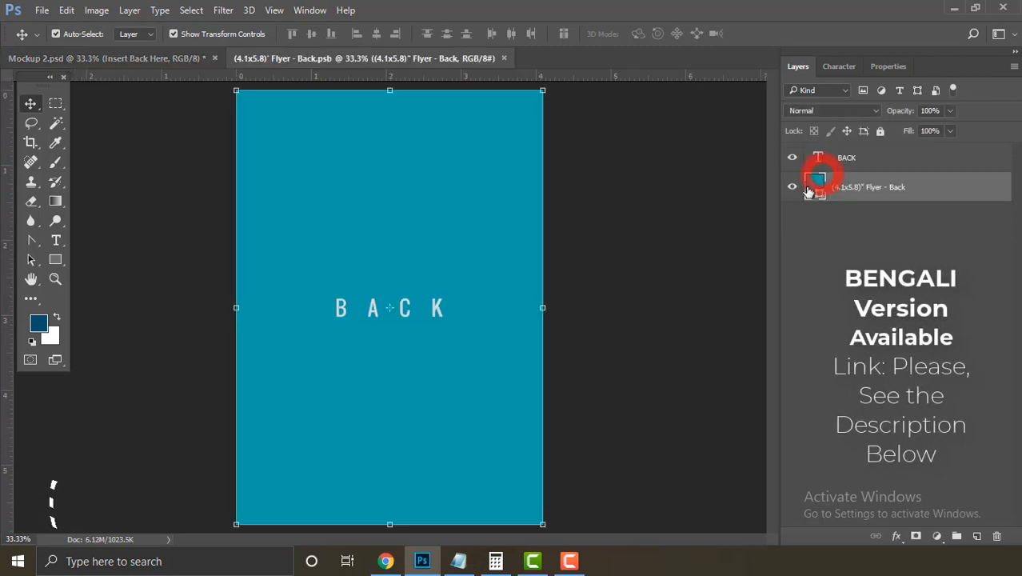
left_click(835, 261)
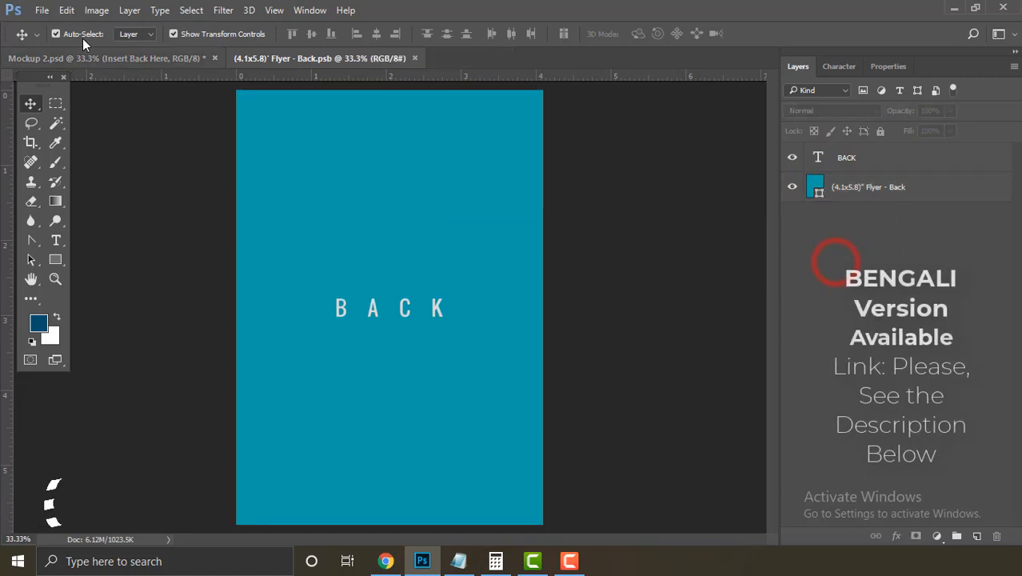
left_click(42, 10)
left_click(157, 294)
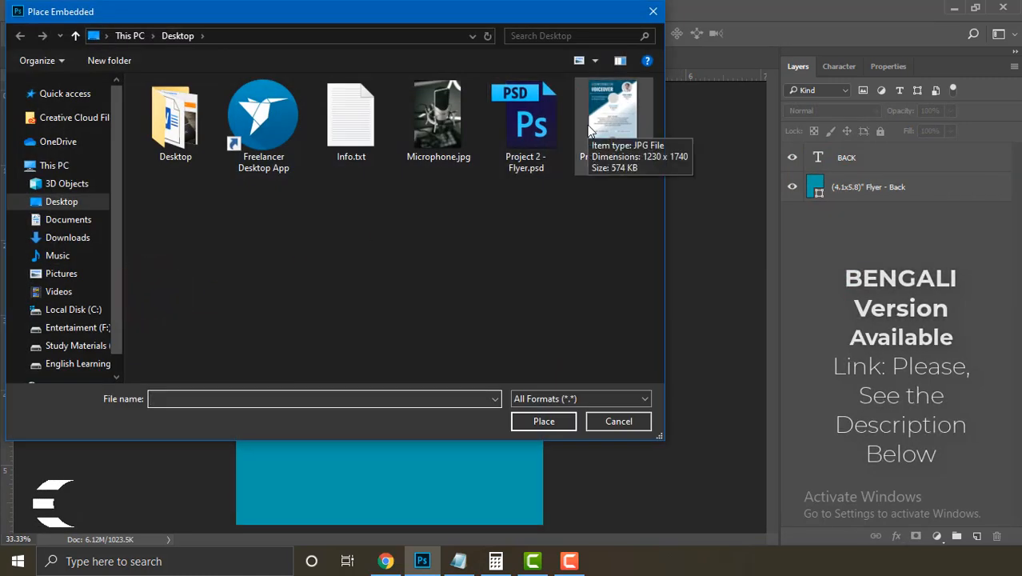
left_click(616, 116)
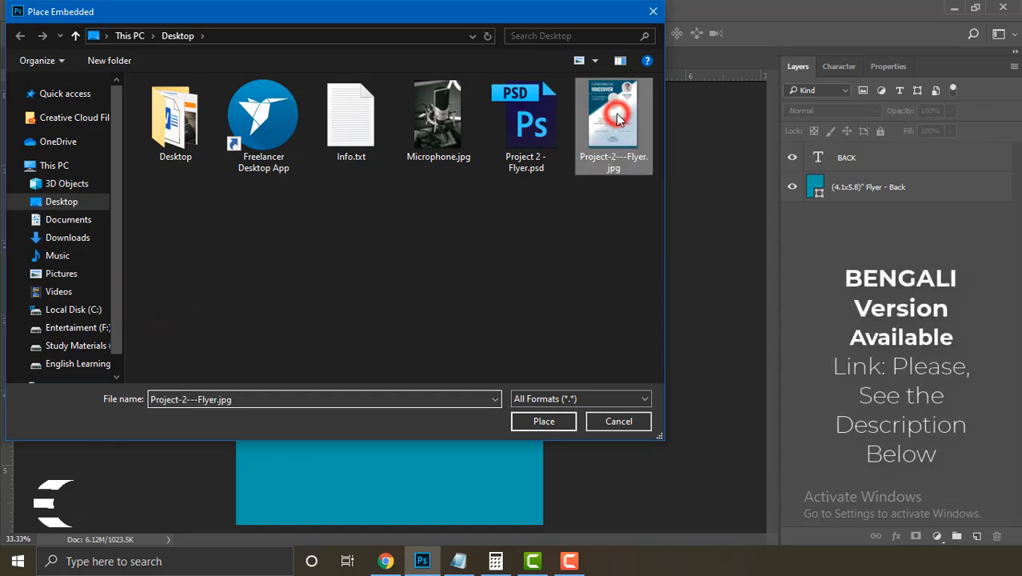
double_click(616, 116)
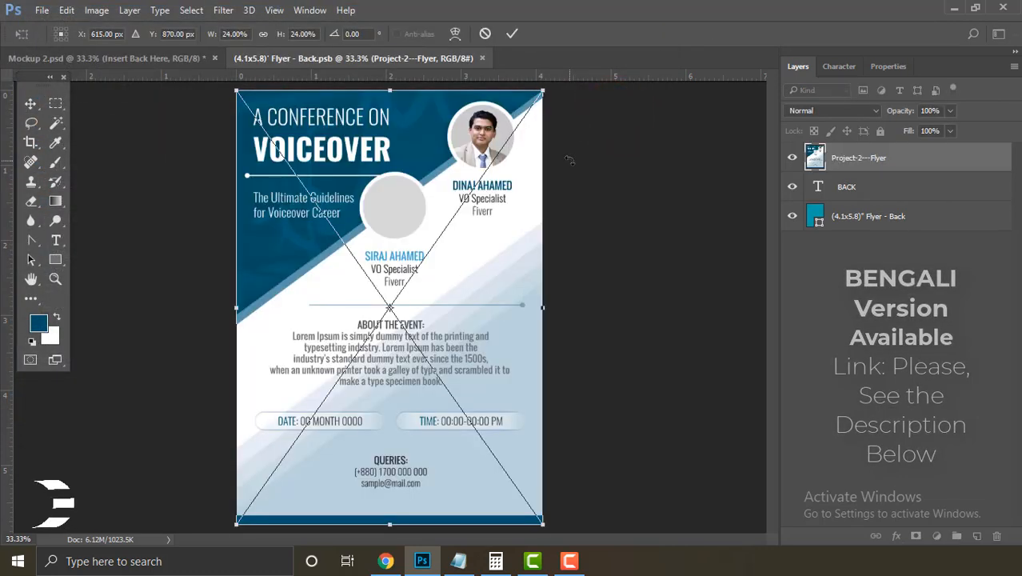
key("Return")
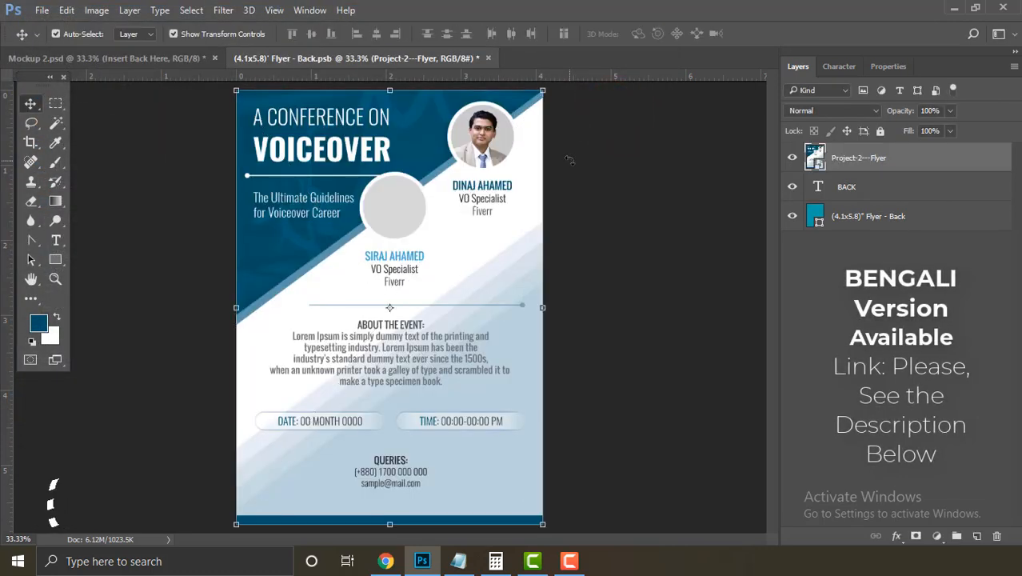
Step: Save the back smart object and close it to return to Mockup 2.psd
left_click(67, 10)
left_click(42, 10)
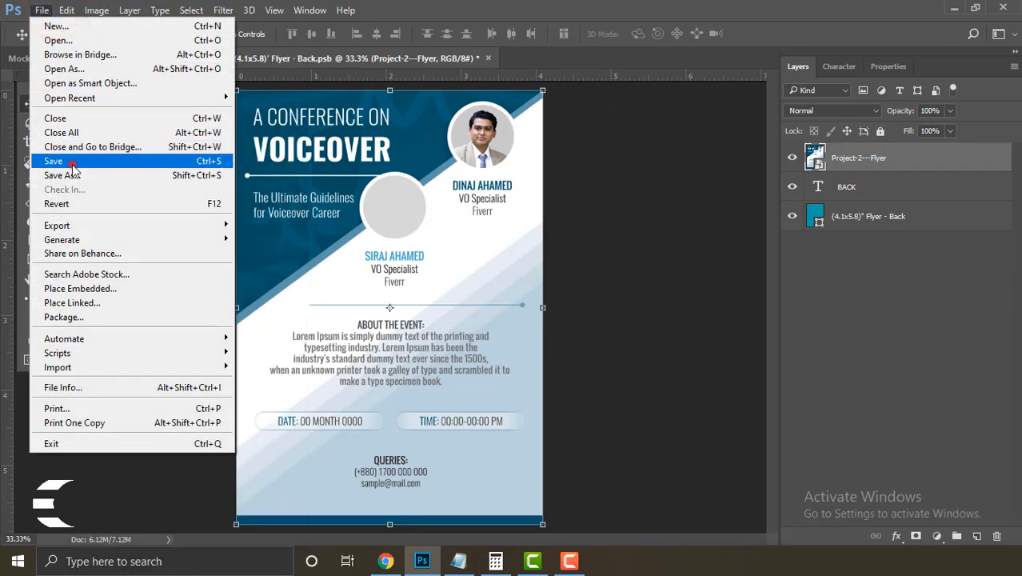
left_click(72, 168)
left_click(481, 58)
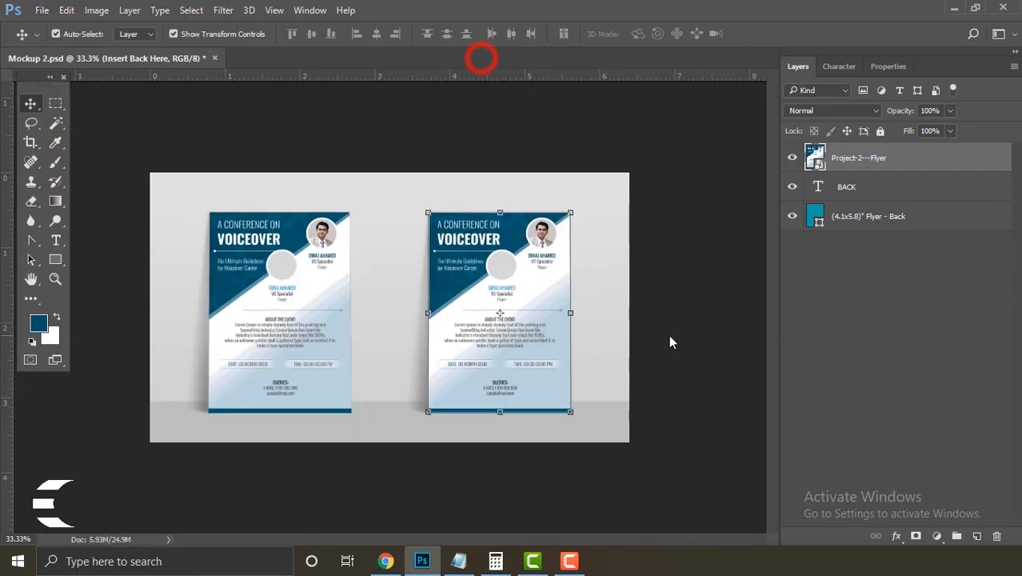
left_click(671, 336)
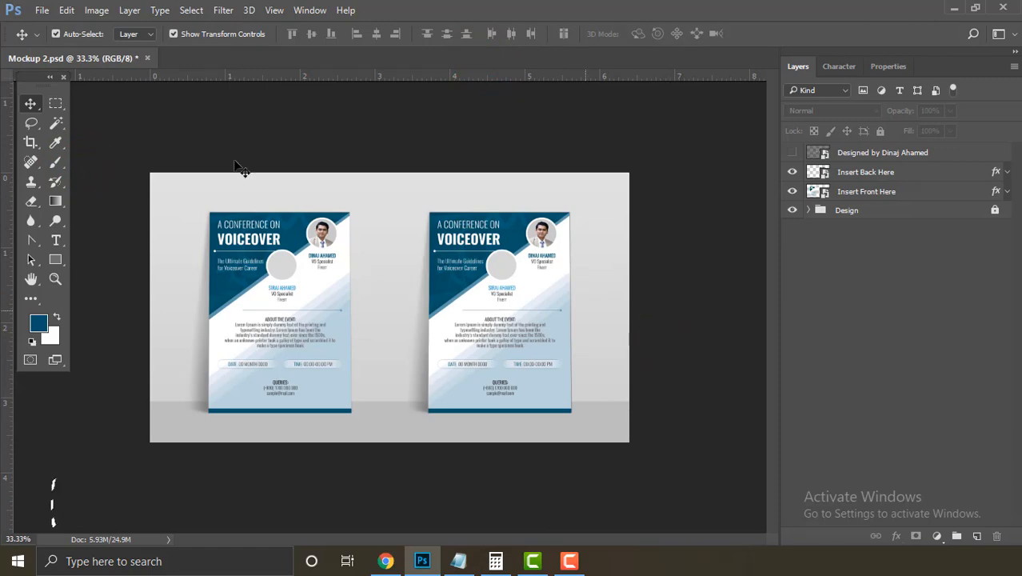
left_click(42, 11)
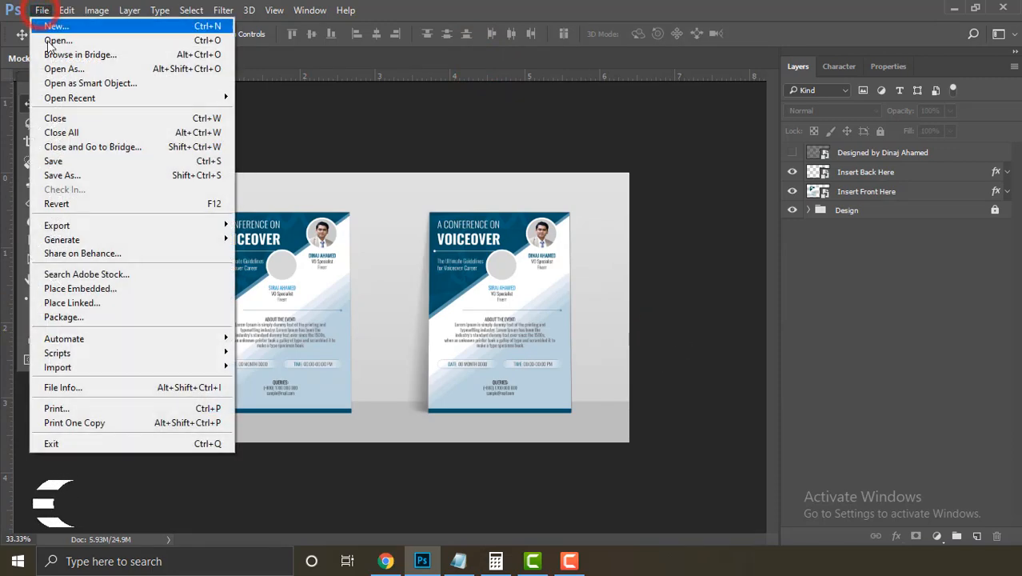
Step: Open Save for Web (Legacy) for the mockup with JPEG Maximum and pan the preview
mouse_move(124, 229)
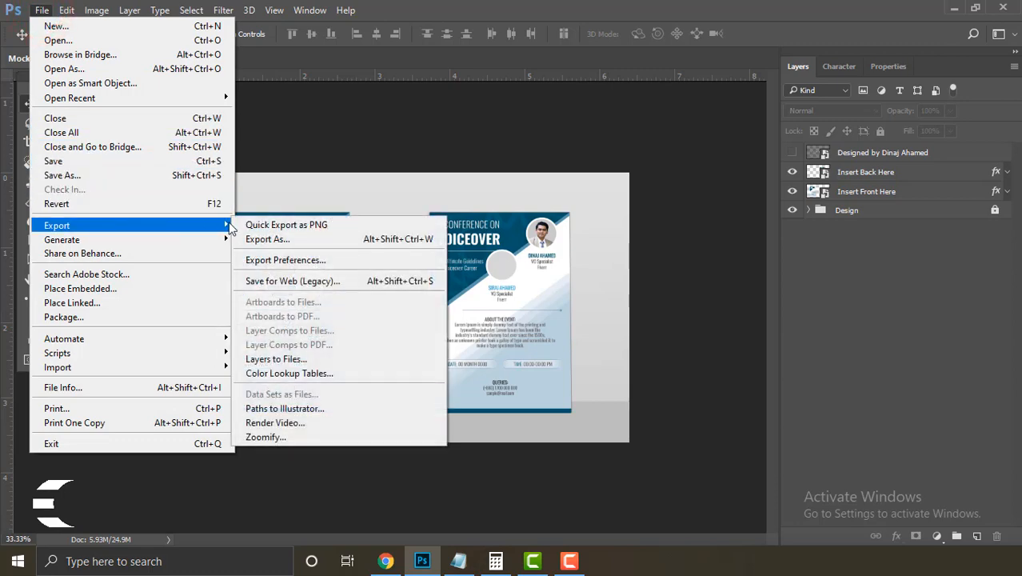
left_click(352, 285)
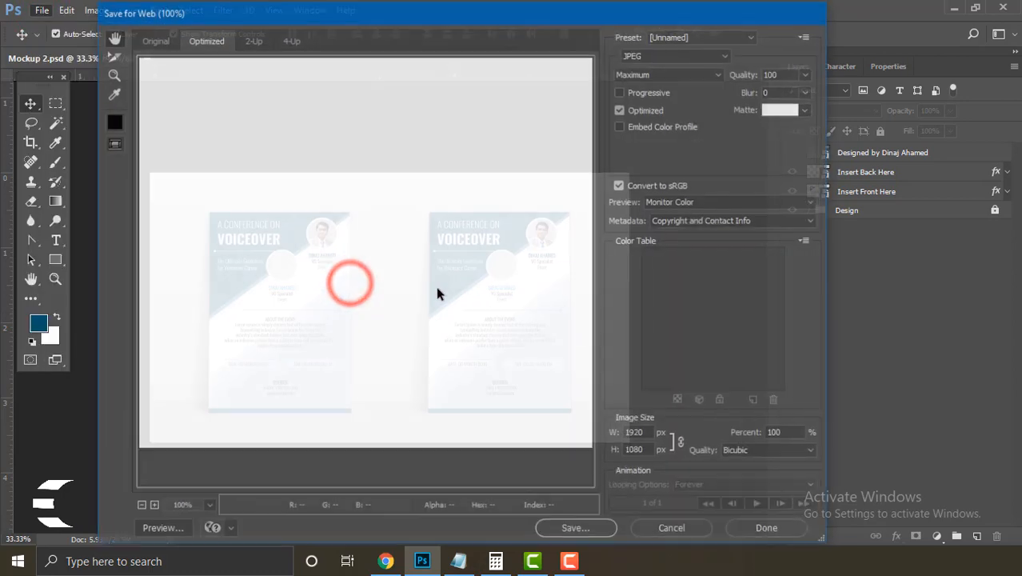
left_click_drag(477, 397, 403, 321)
left_click_drag(449, 329, 374, 296)
left_click_drag(472, 321, 413, 366)
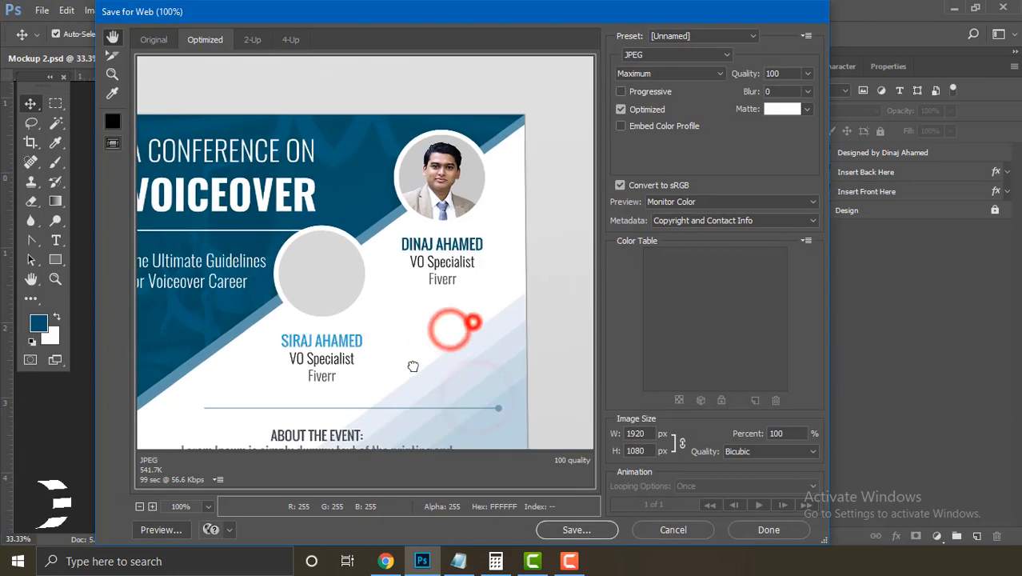
left_click_drag(449, 336, 495, 172)
Step: Save the export to the Desktop as Preview.jpg, then hide panels and fit the mockup on screen
left_click(572, 530)
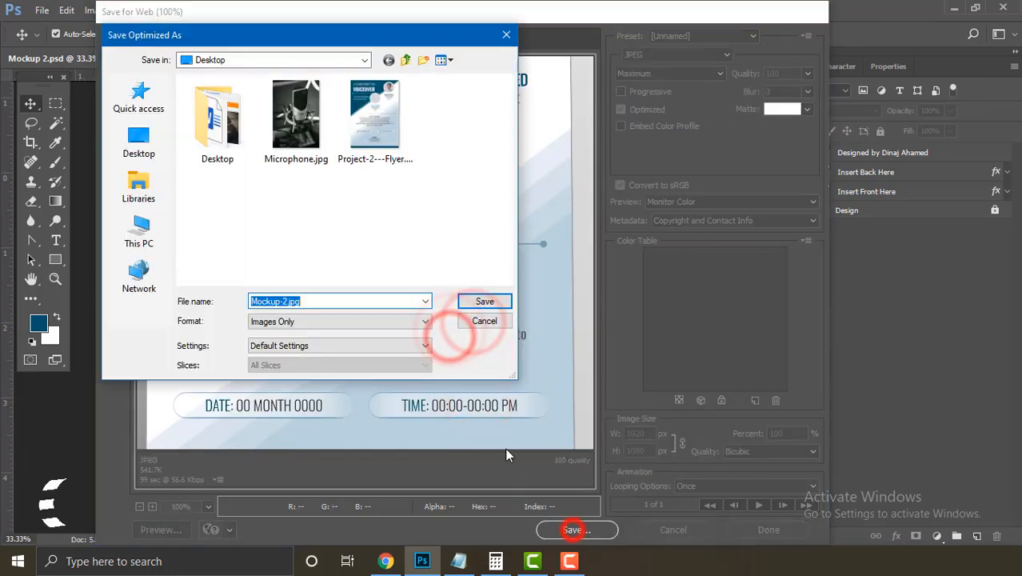
left_click(139, 144)
left_click(303, 303)
double_click(263, 301)
type("Preview")
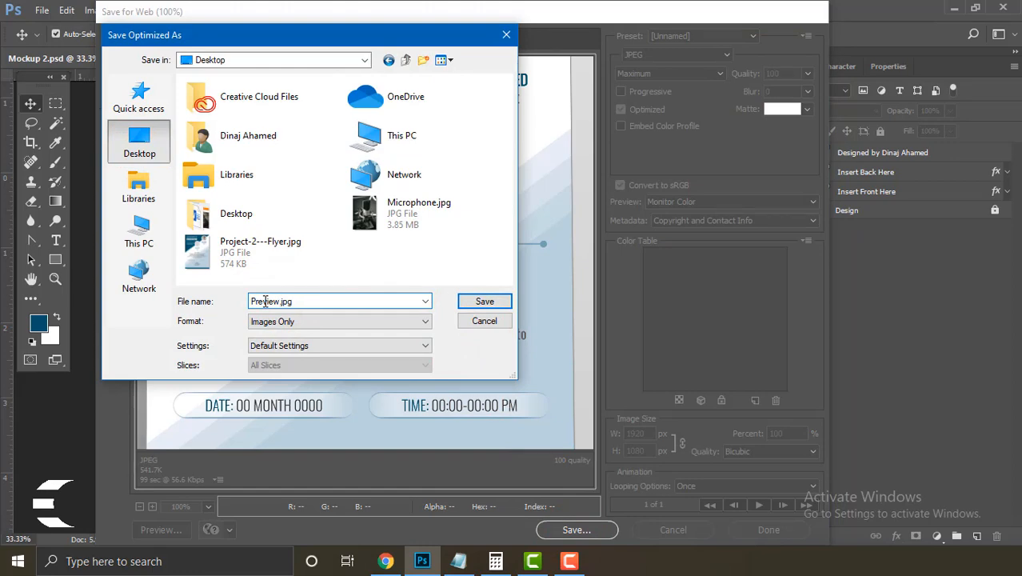
key("Return")
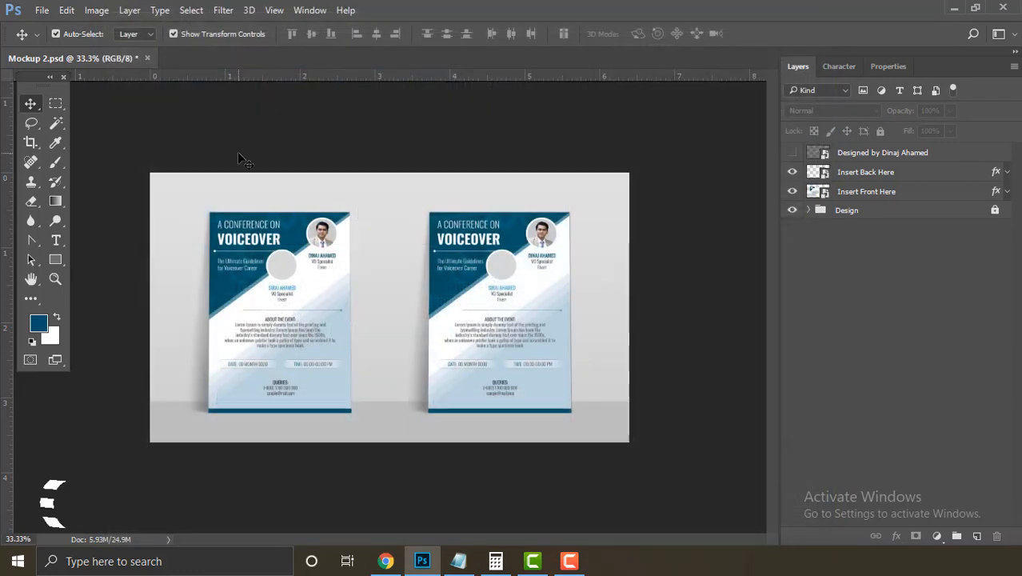
key("Tab")
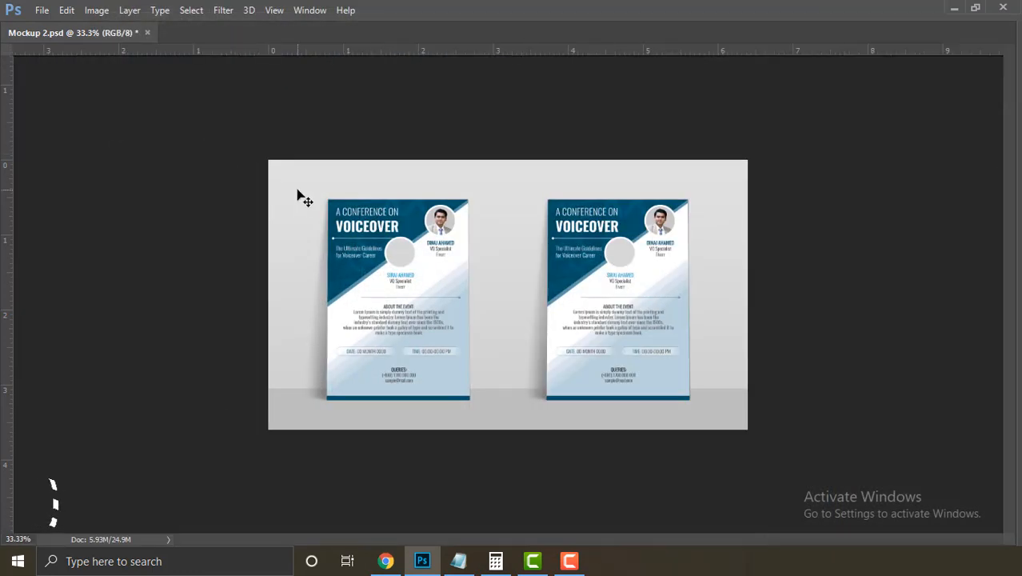
key("ctrl+0")
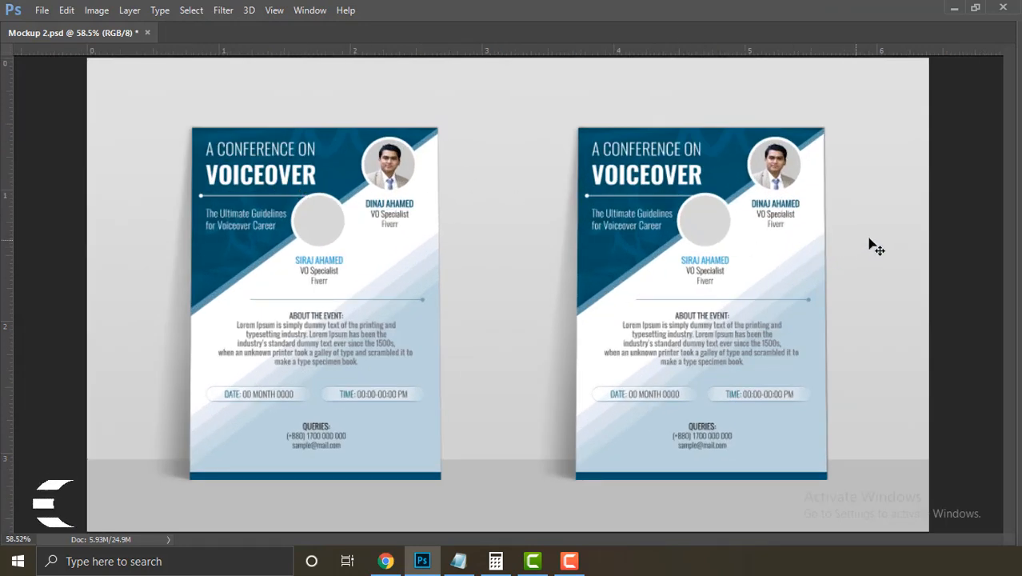